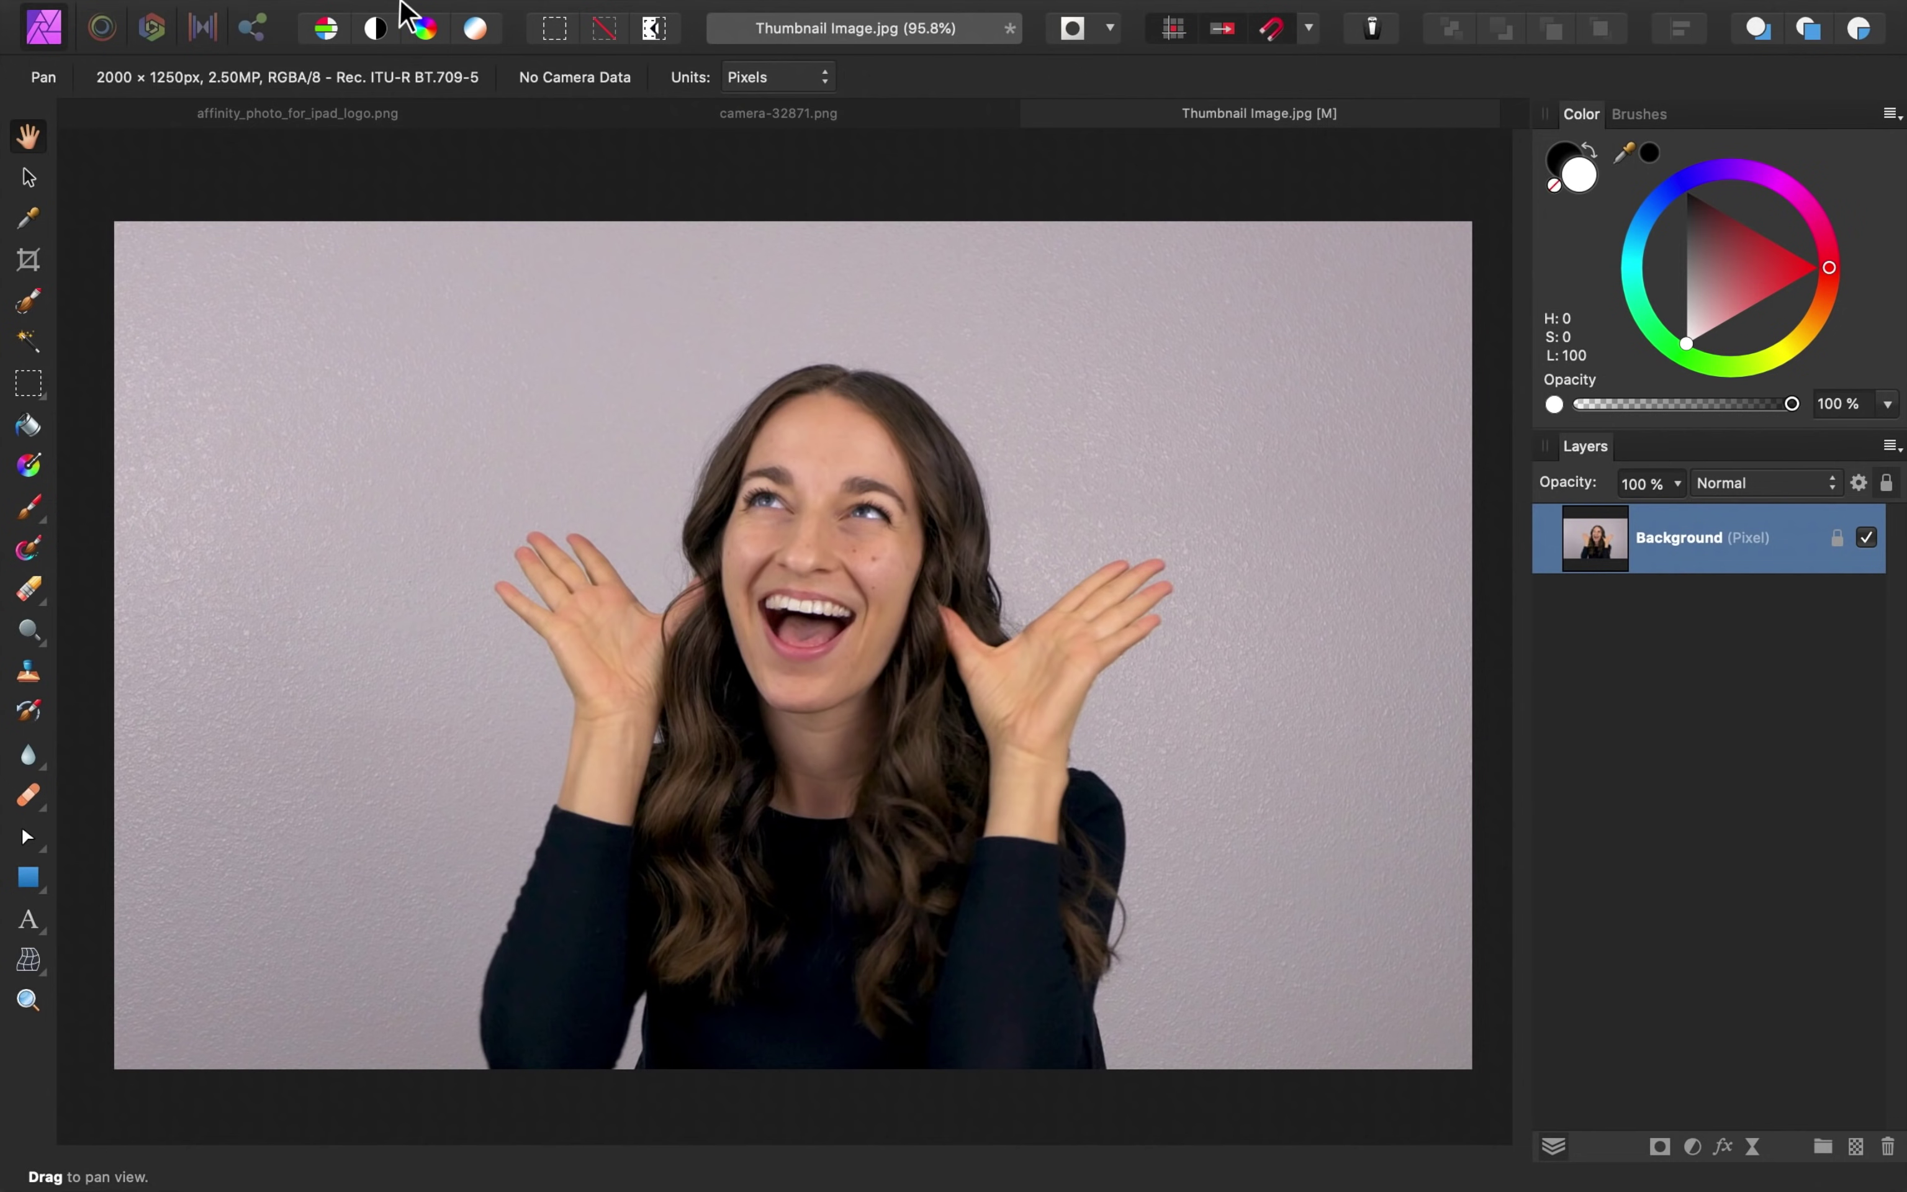
- Create a blank 1280×720 document from the Web WXGA 720p preset, then return to Thumbnail Image.jpg
left_click(304, 17)
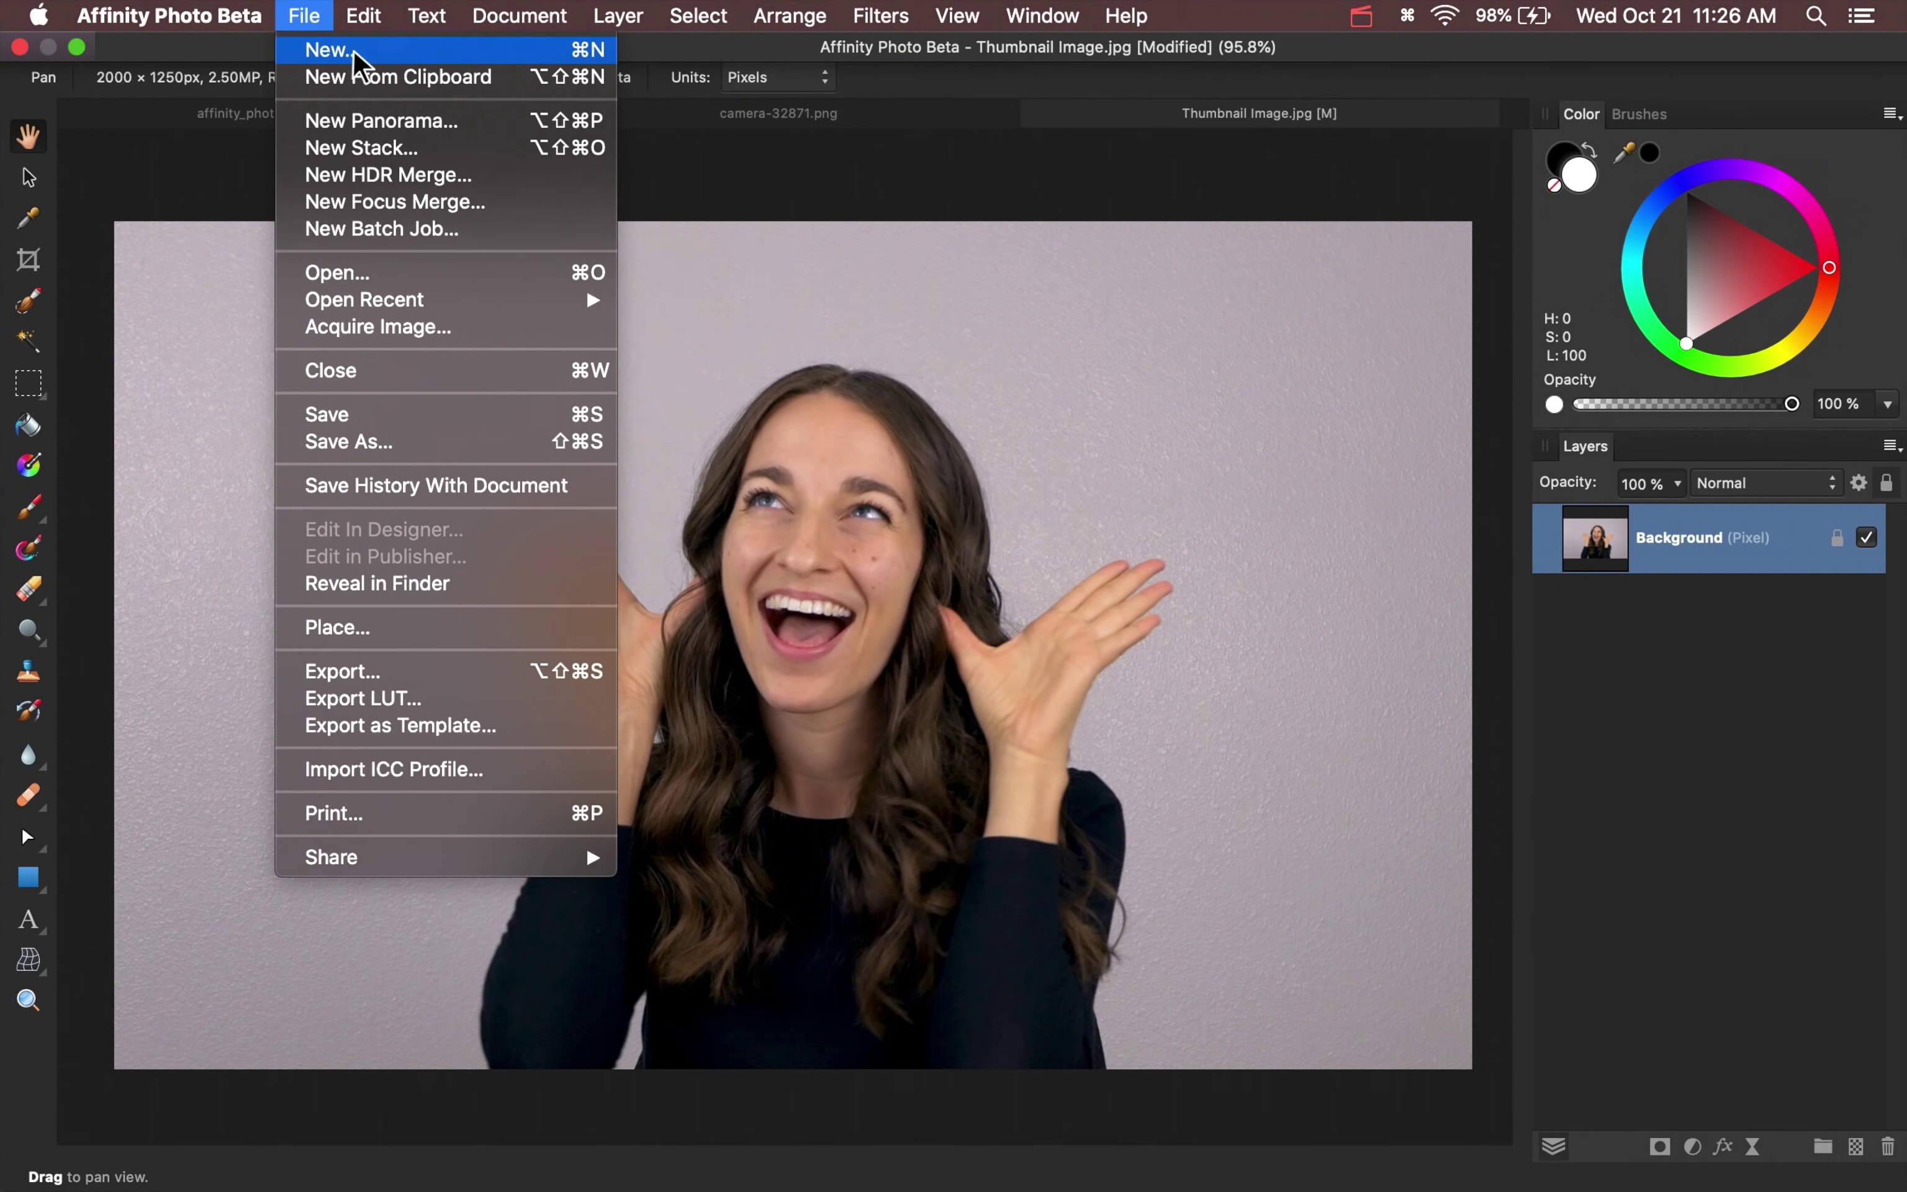
left_click(331, 50)
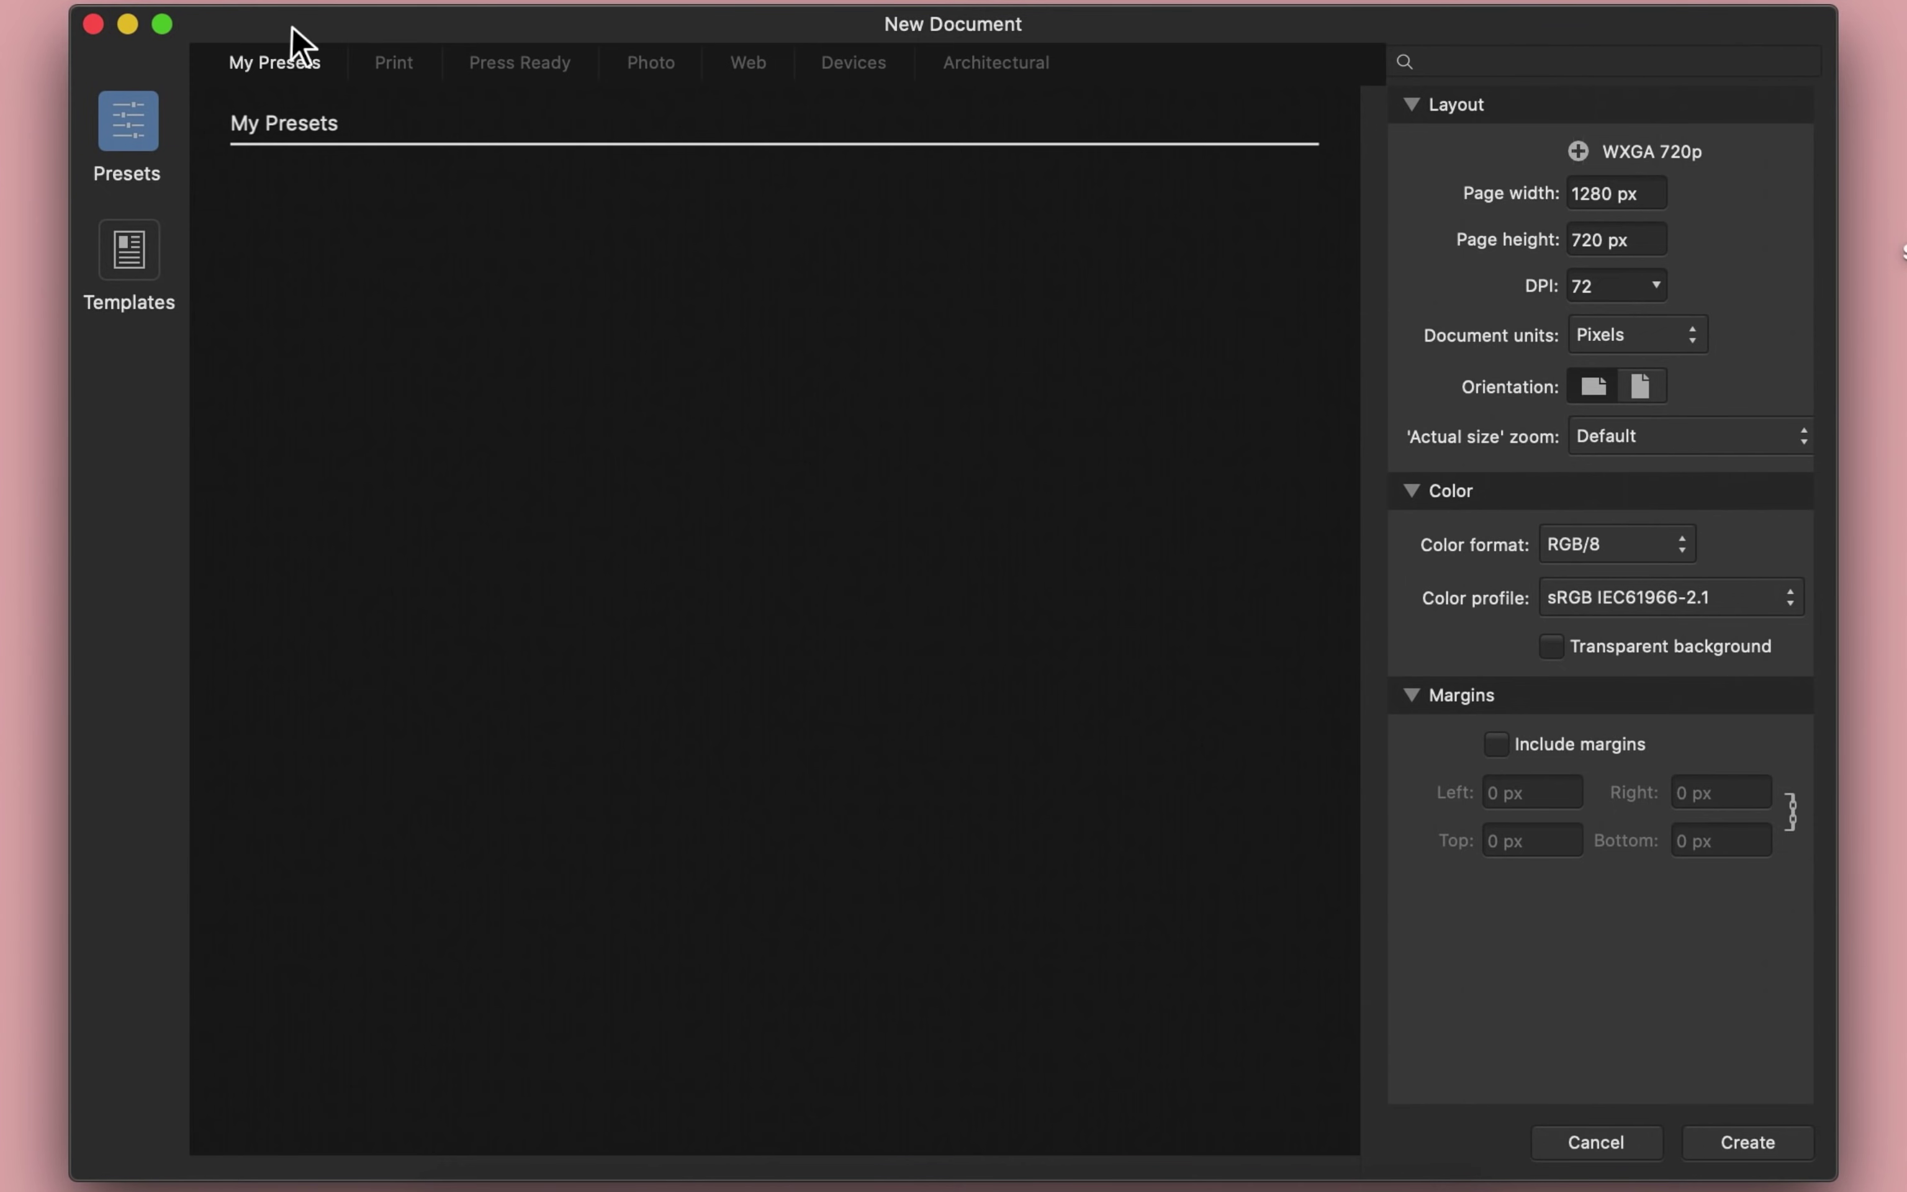
left_click(758, 68)
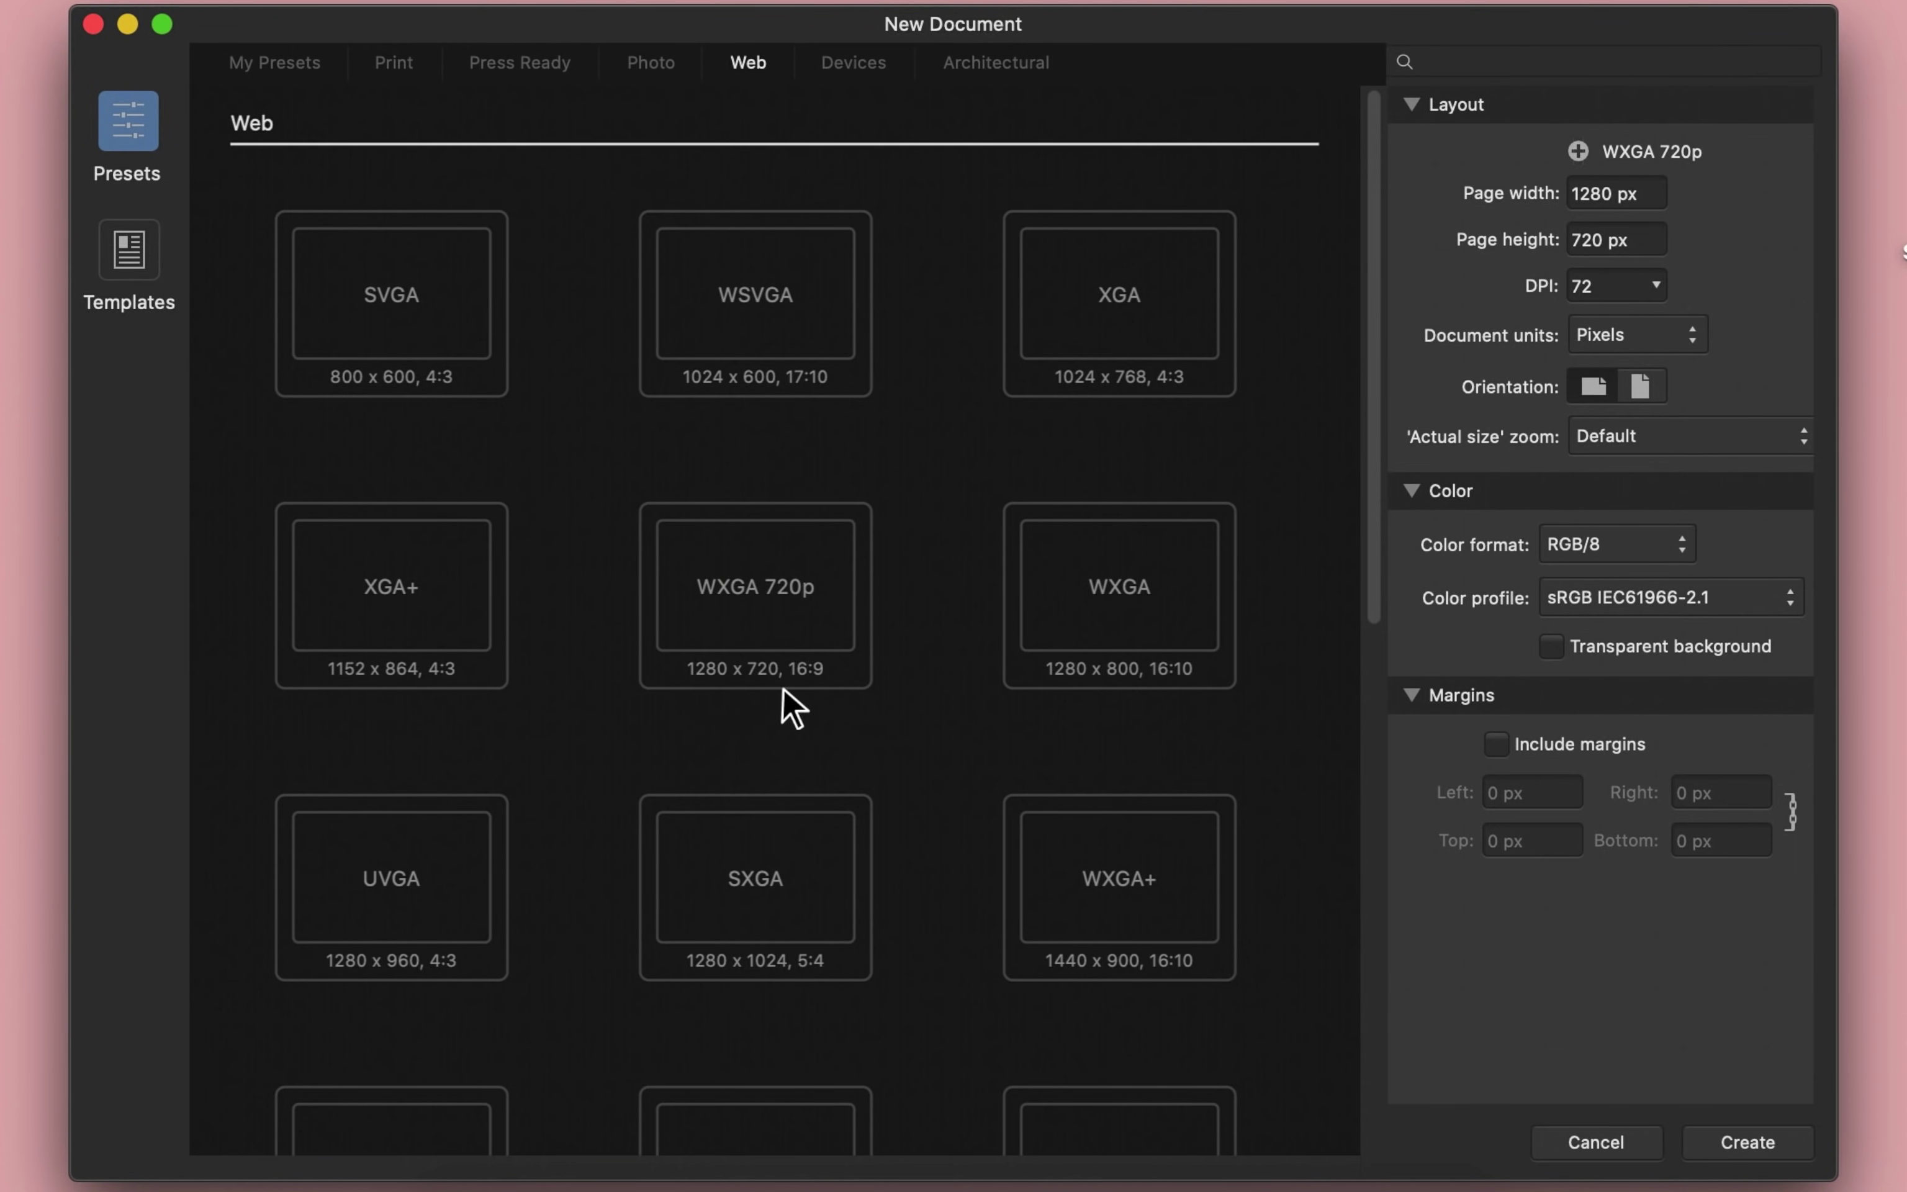
left_click(769, 637)
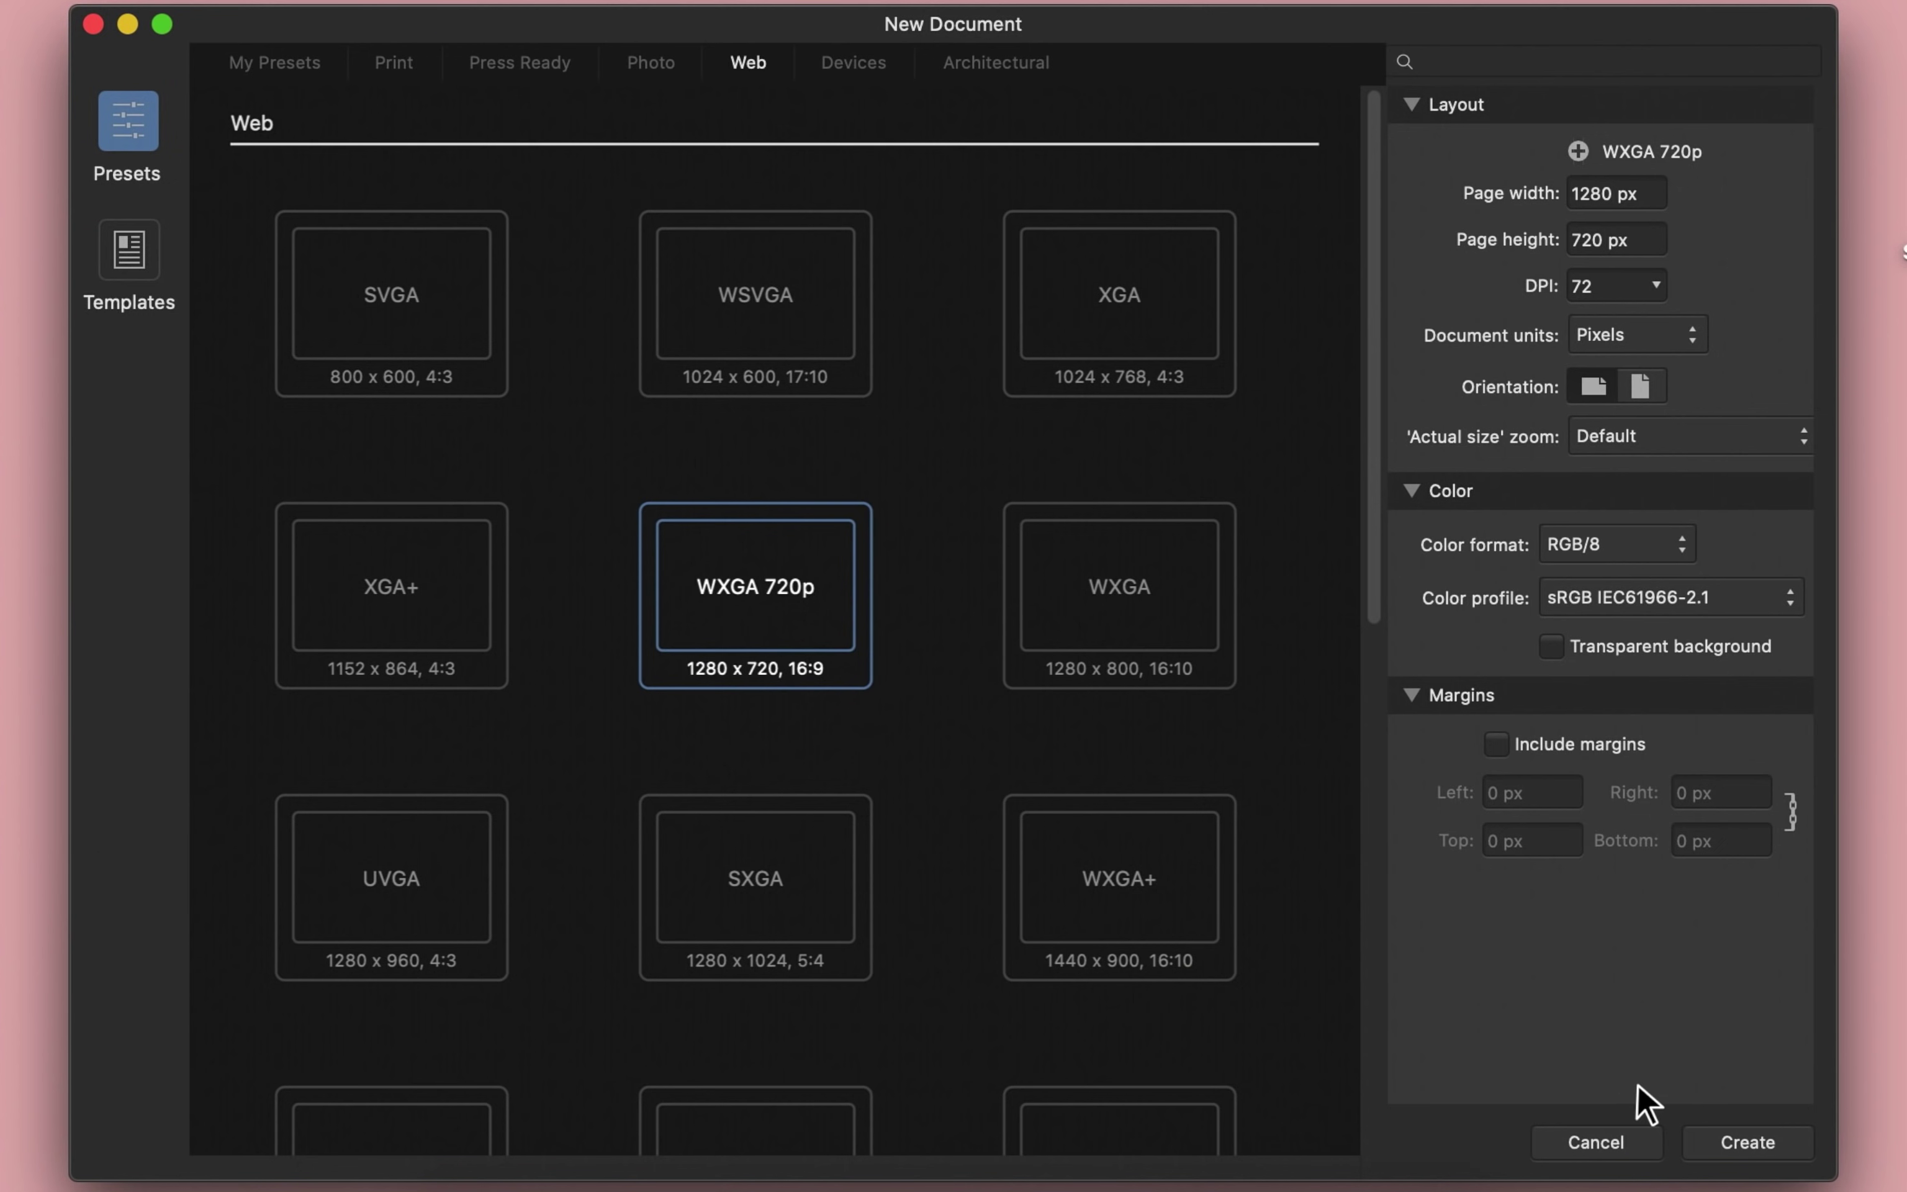
left_click(1755, 1153)
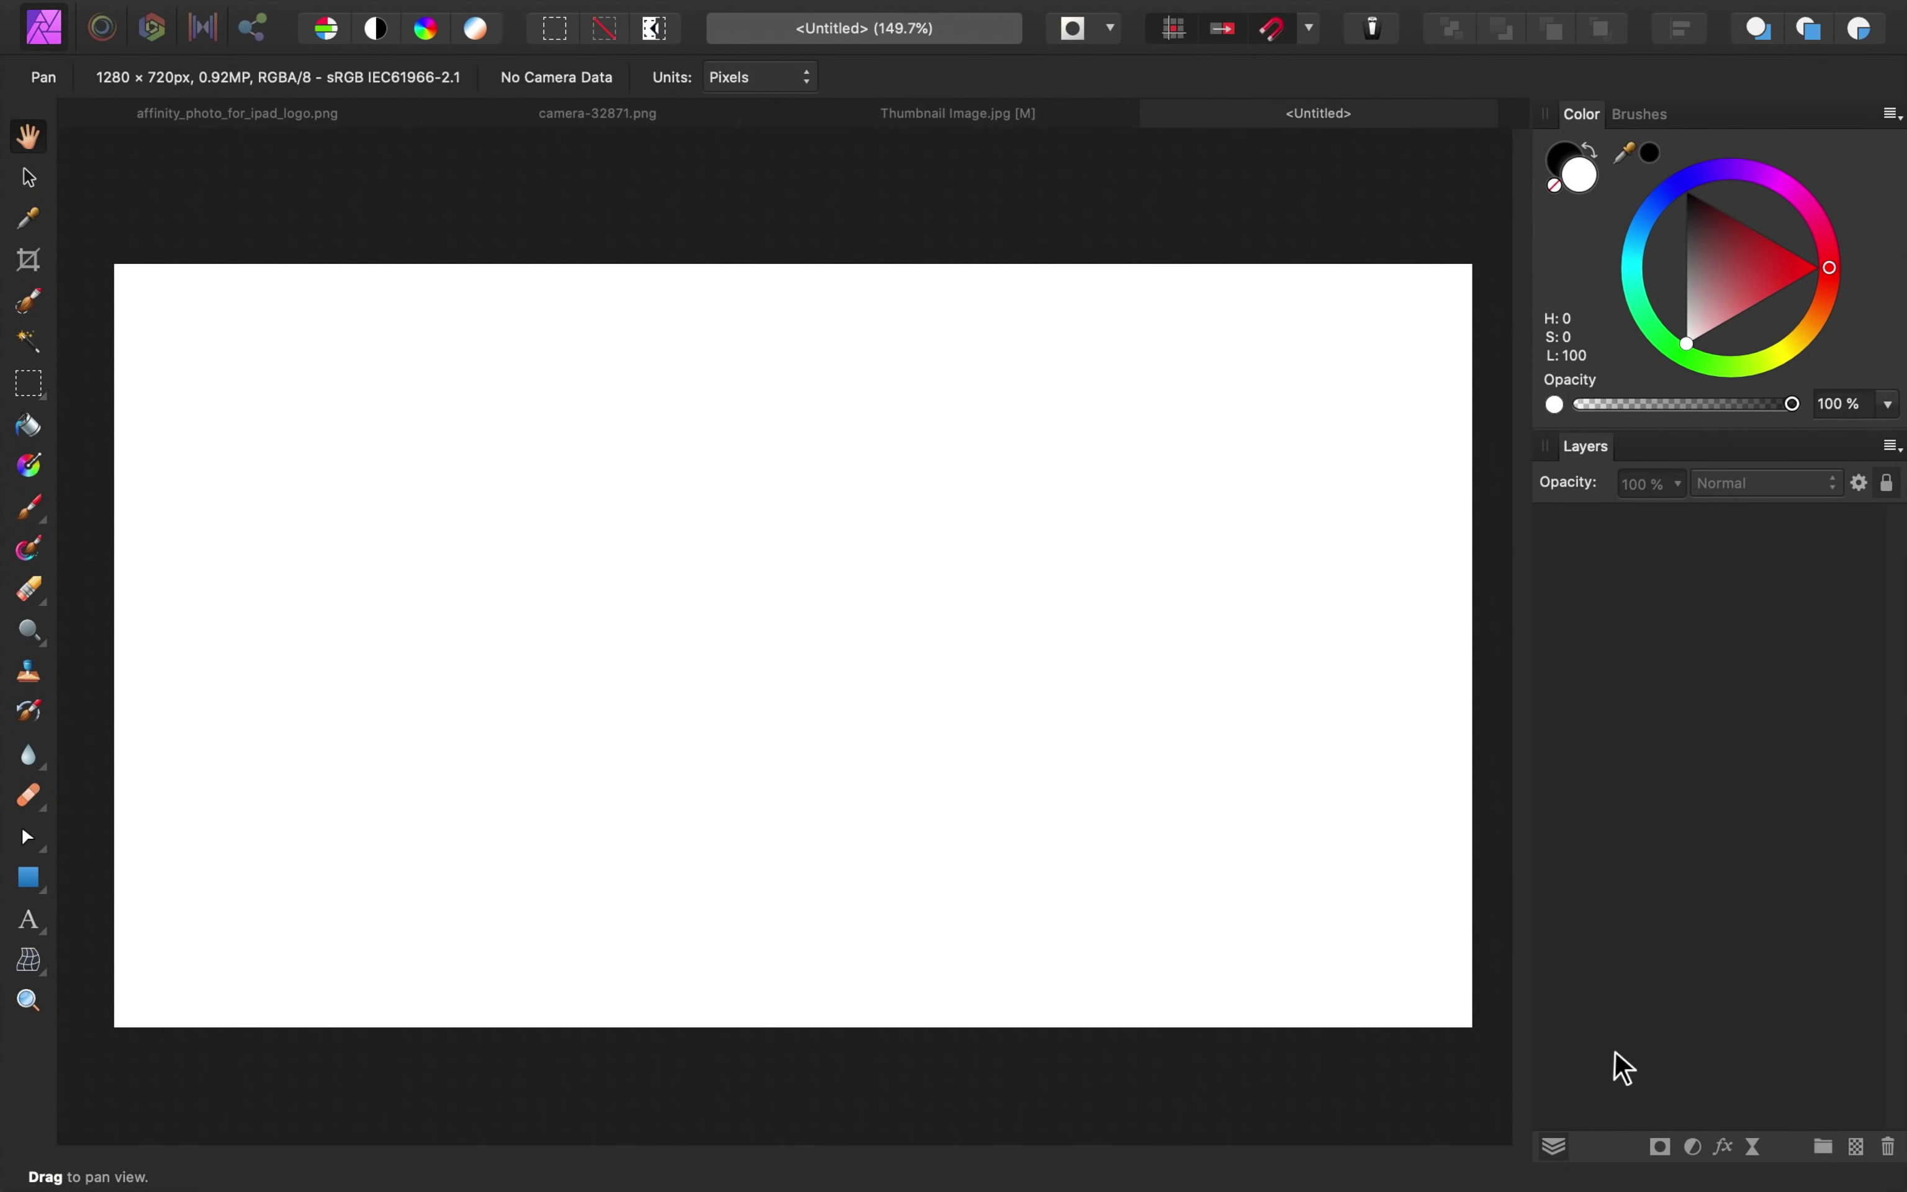
left_click(1055, 121)
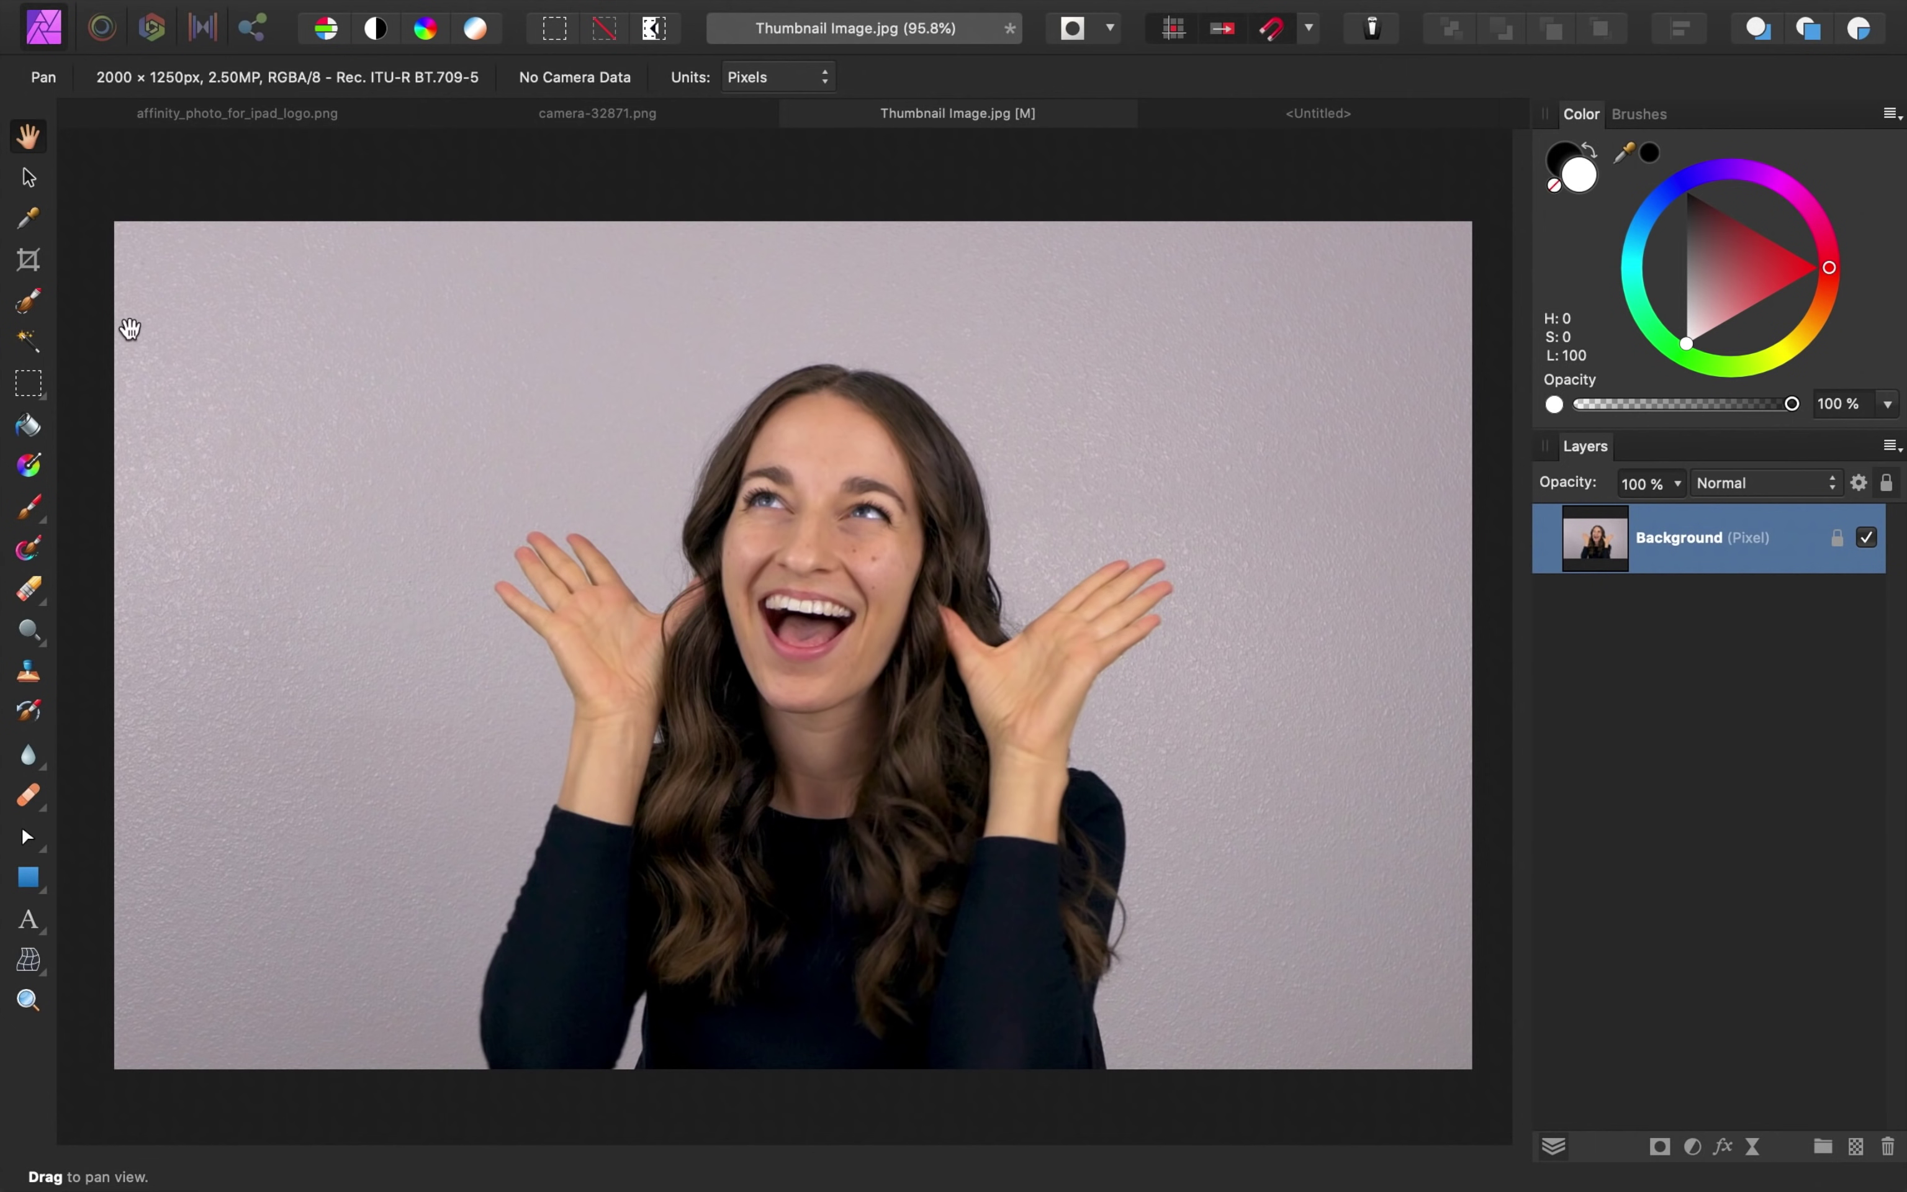
- Paint a selection over the woman with the Selection Brush enlarged to 100 px
left_click(32, 306)
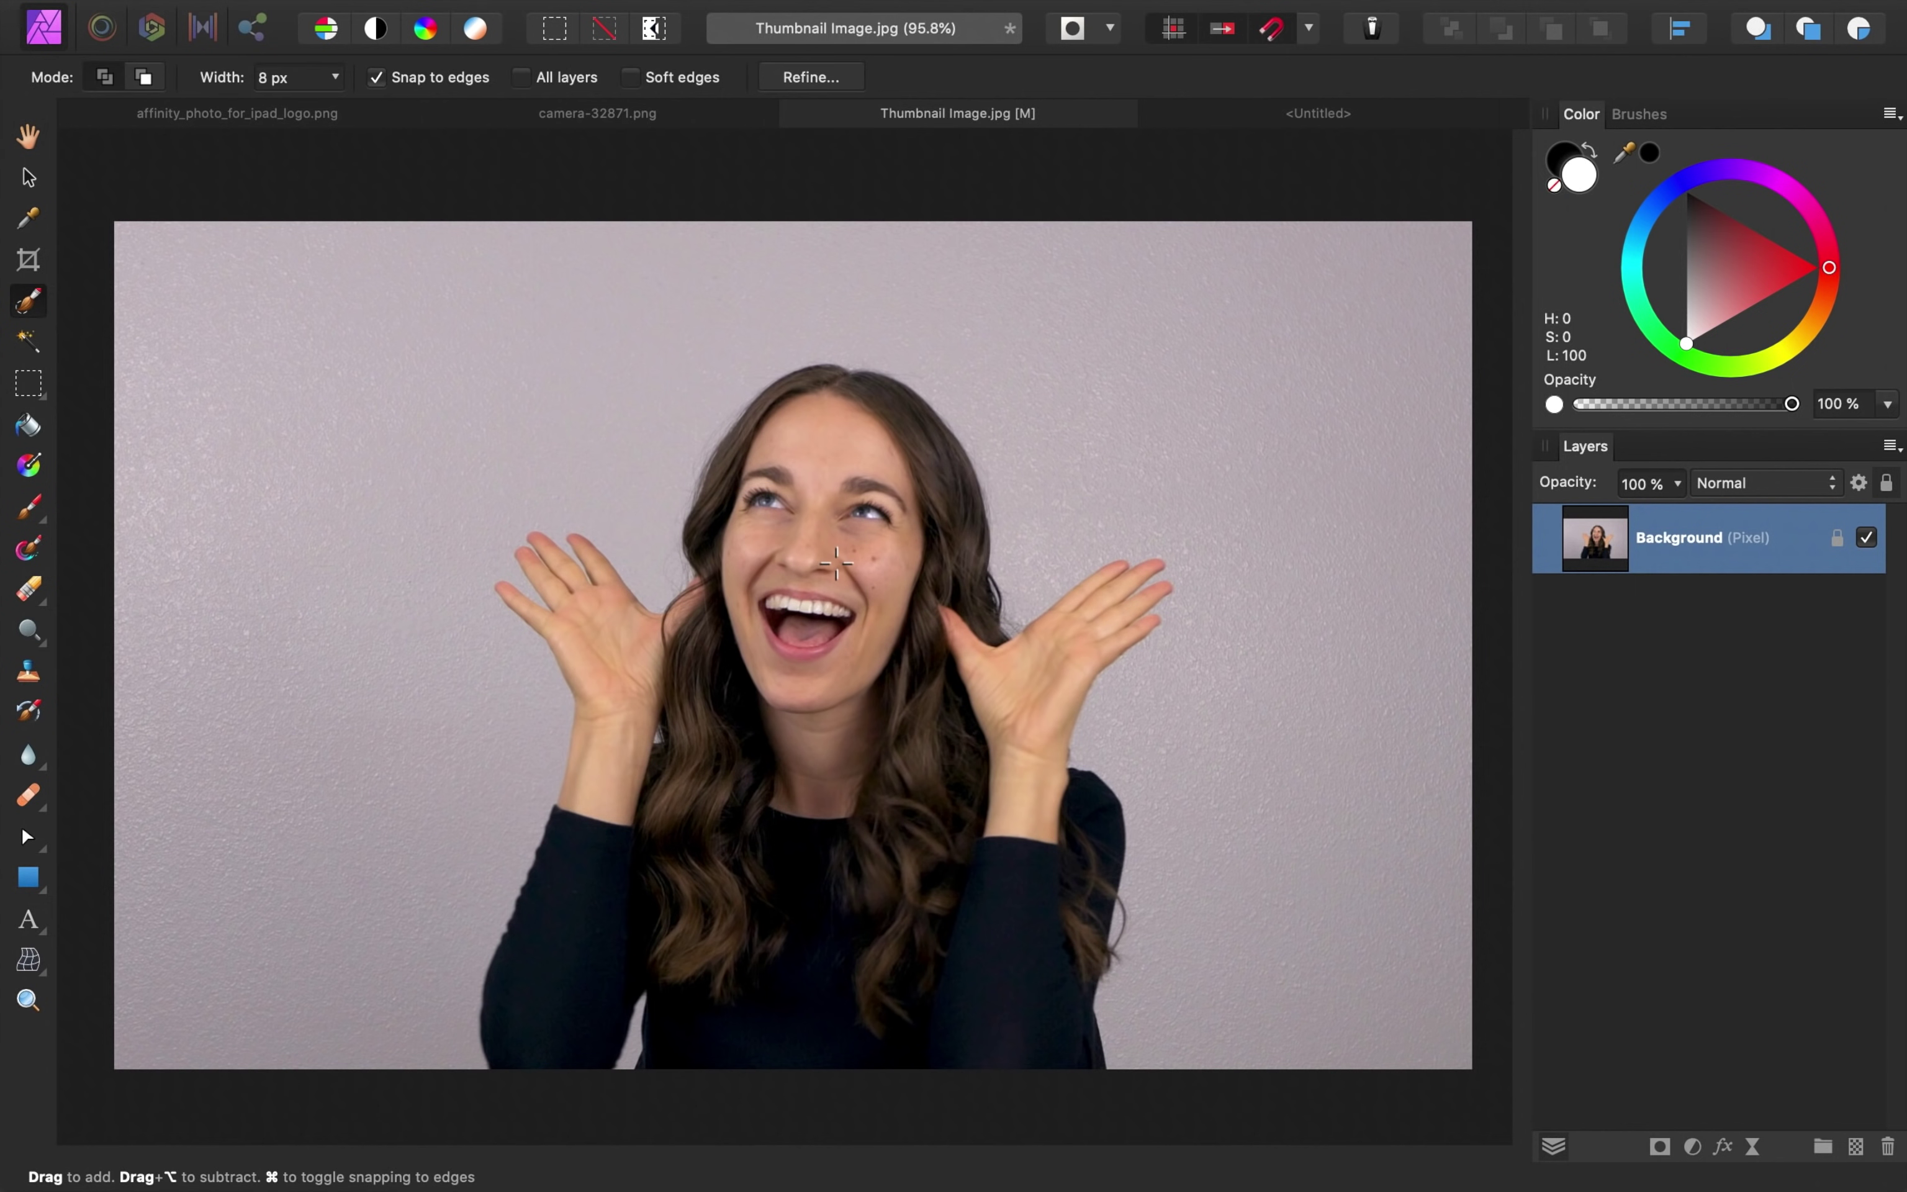
key("bracketright")
key("bracketright")
key("bracketright")
key("bracketright")
key("bracketright")
key("bracketright")
key("bracketright")
key("bracketright")
key("bracketright")
key("bracketright")
key("bracketright")
key("bracketright")
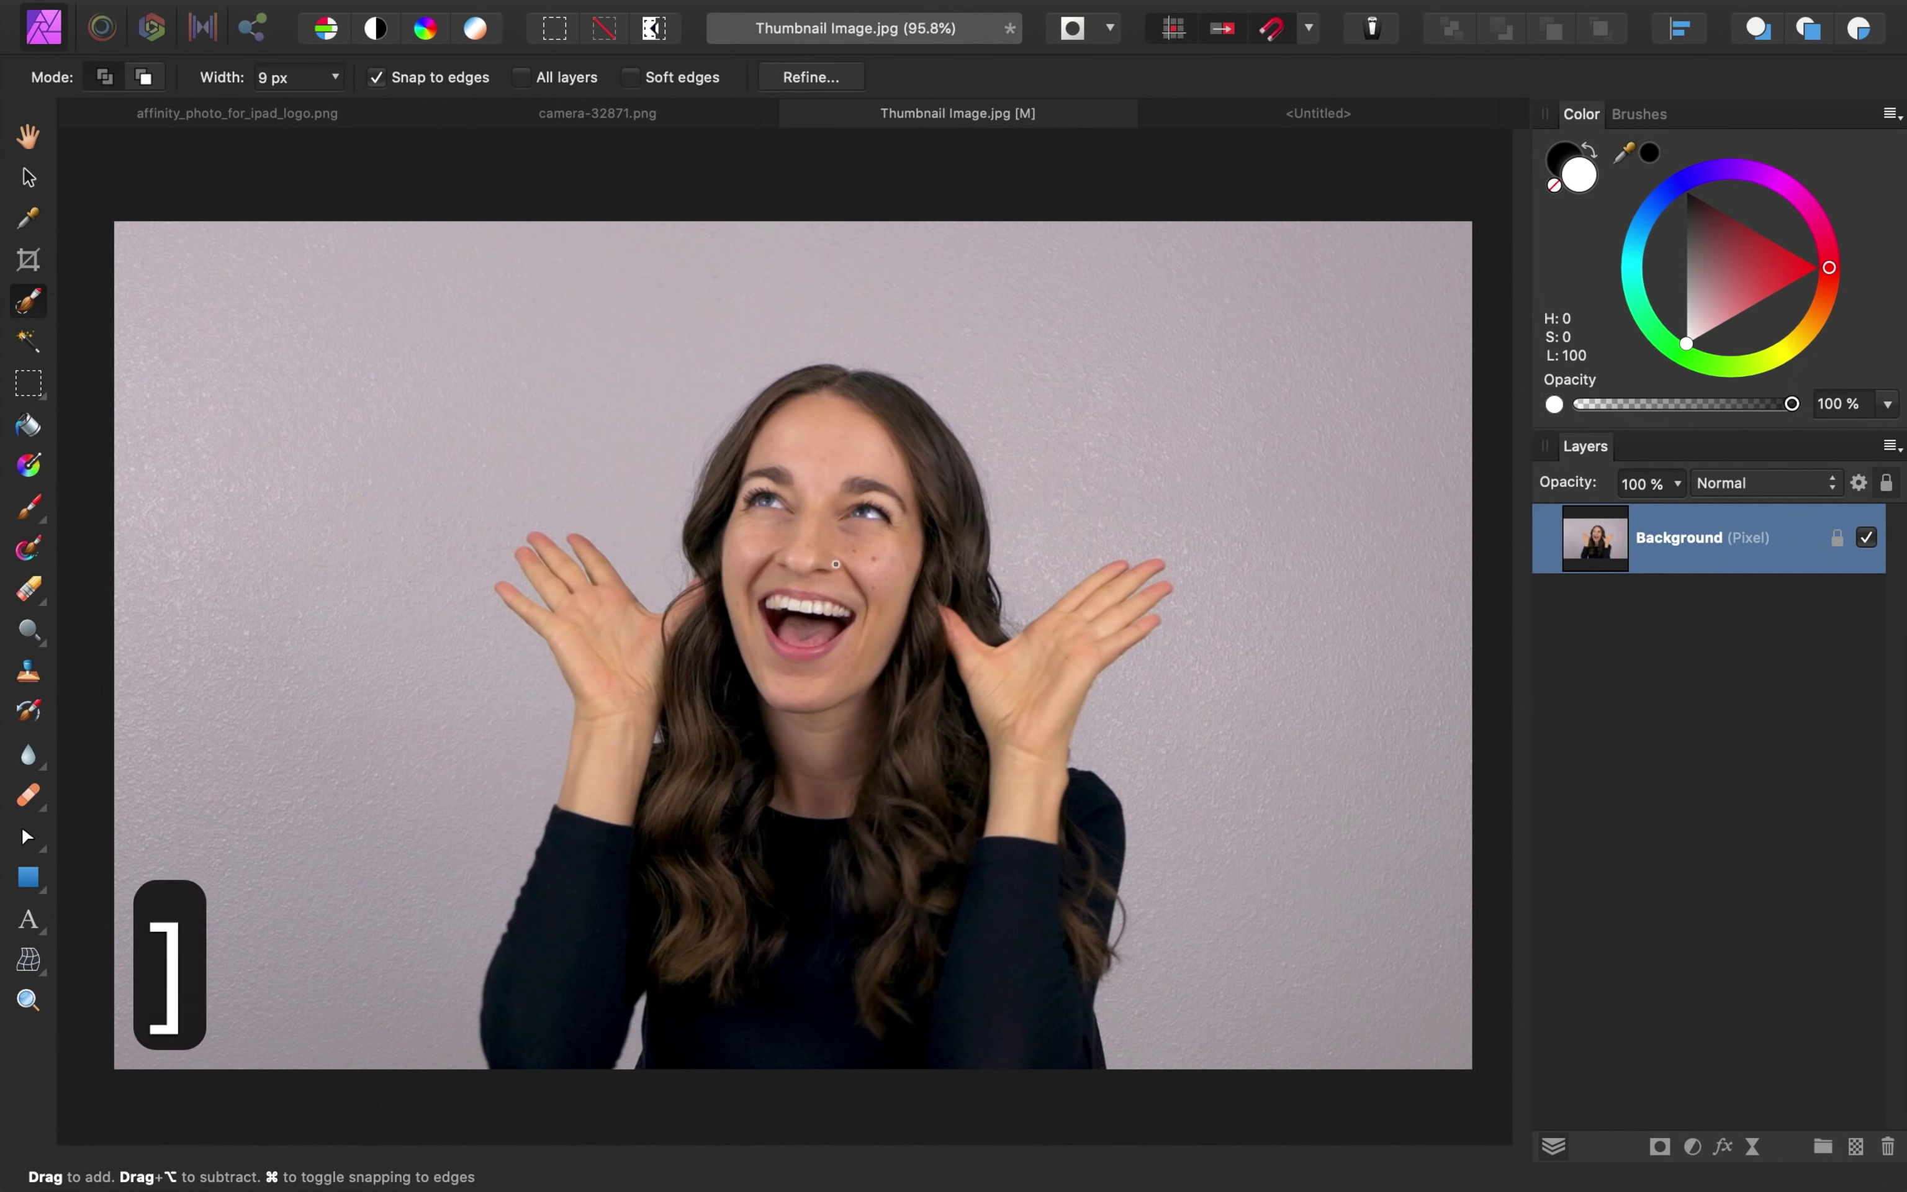
key("bracketright")
key("bracketright")
key("bracketright")
key("bracketright")
key("bracketright")
key("bracketright")
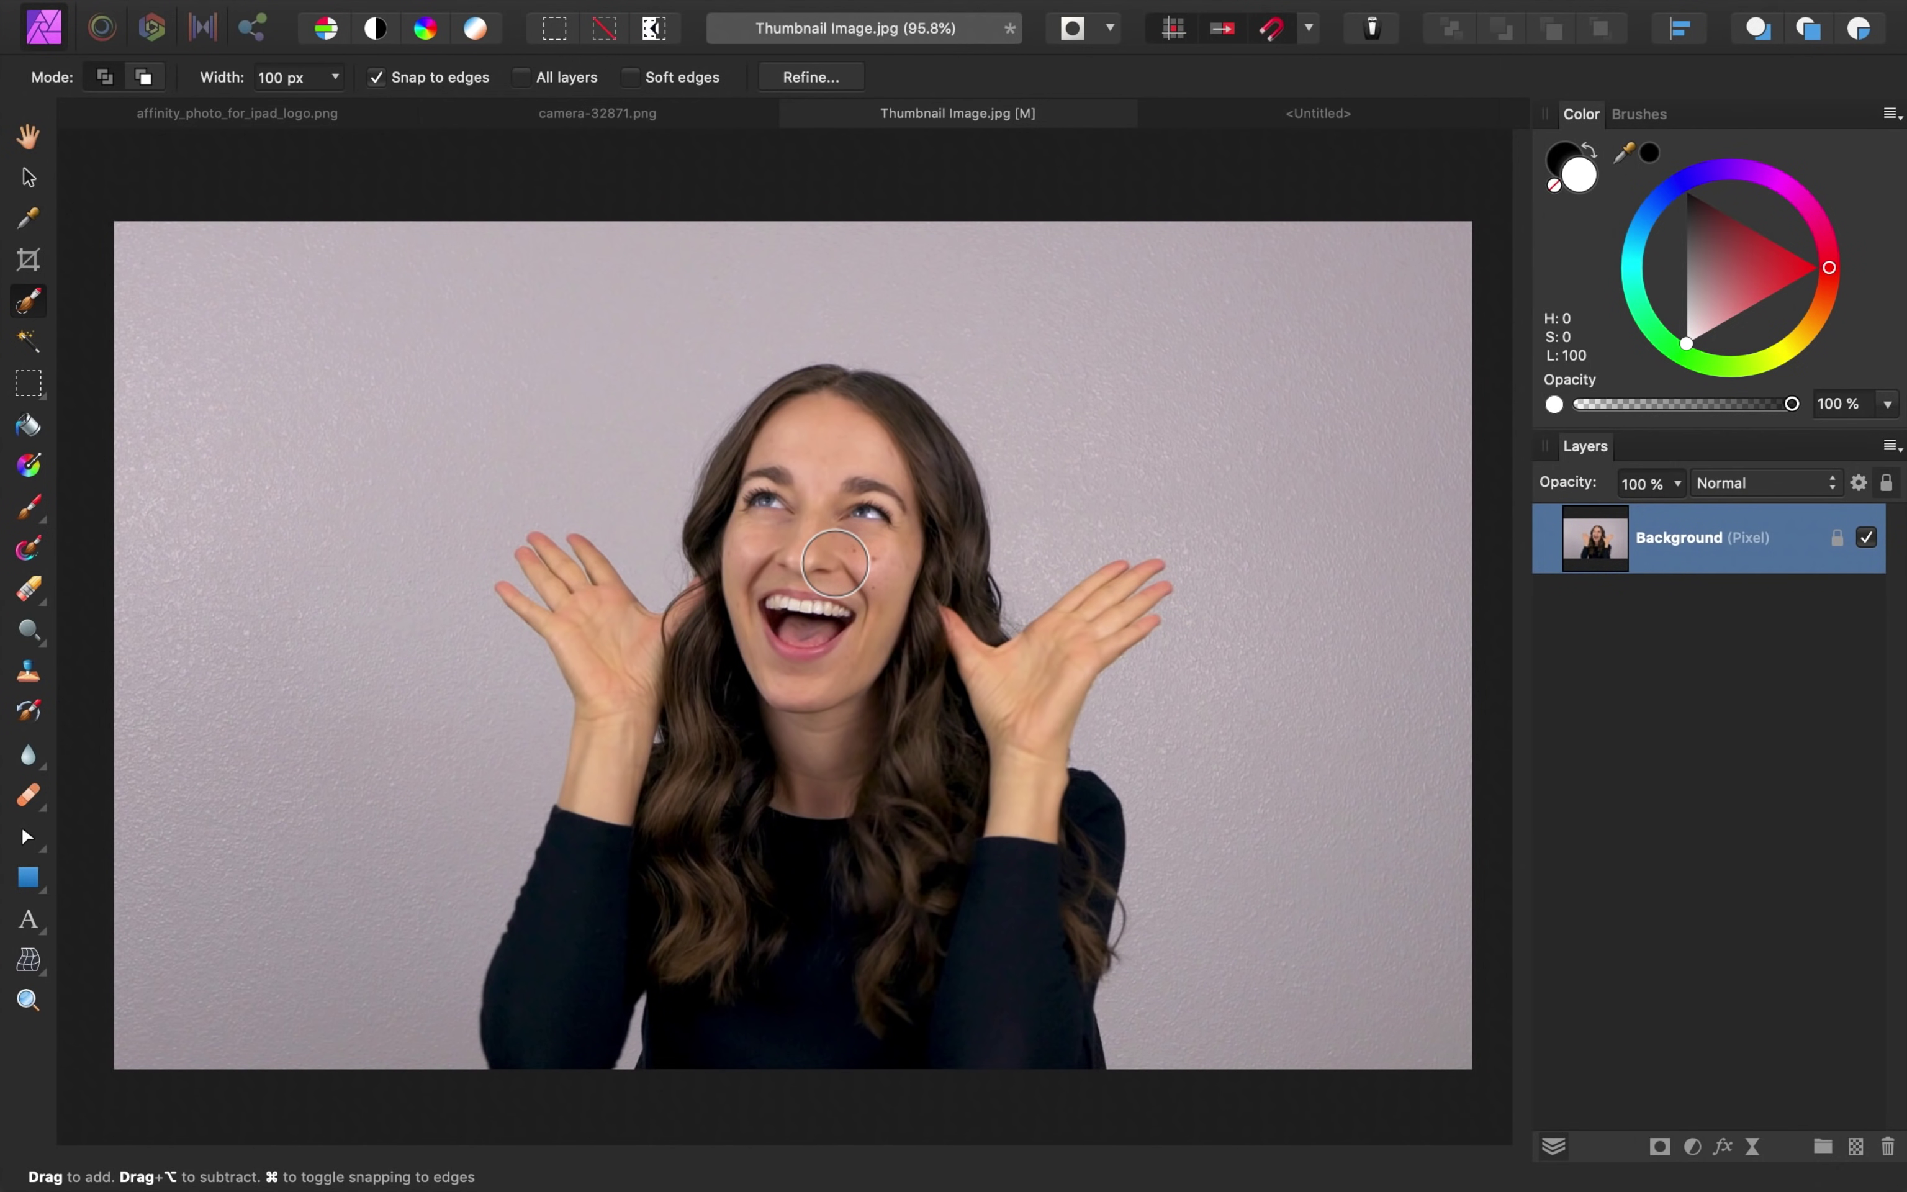
mouse_move(834, 562)
left_mouse_down()
mouse_move(765, 529)
mouse_move(765, 495)
mouse_move(814, 475)
mouse_move(807, 415)
mouse_move(866, 429)
mouse_move(889, 458)
mouse_move(951, 655)
mouse_move(997, 713)
mouse_move(983, 1011)
mouse_move(766, 1001)
mouse_move(705, 925)
mouse_move(840, 829)
mouse_move(794, 795)
mouse_move(703, 791)
mouse_move(658, 761)
mouse_move(650, 728)
mouse_move(608, 902)
mouse_move(745, 628)
left_mouse_up()
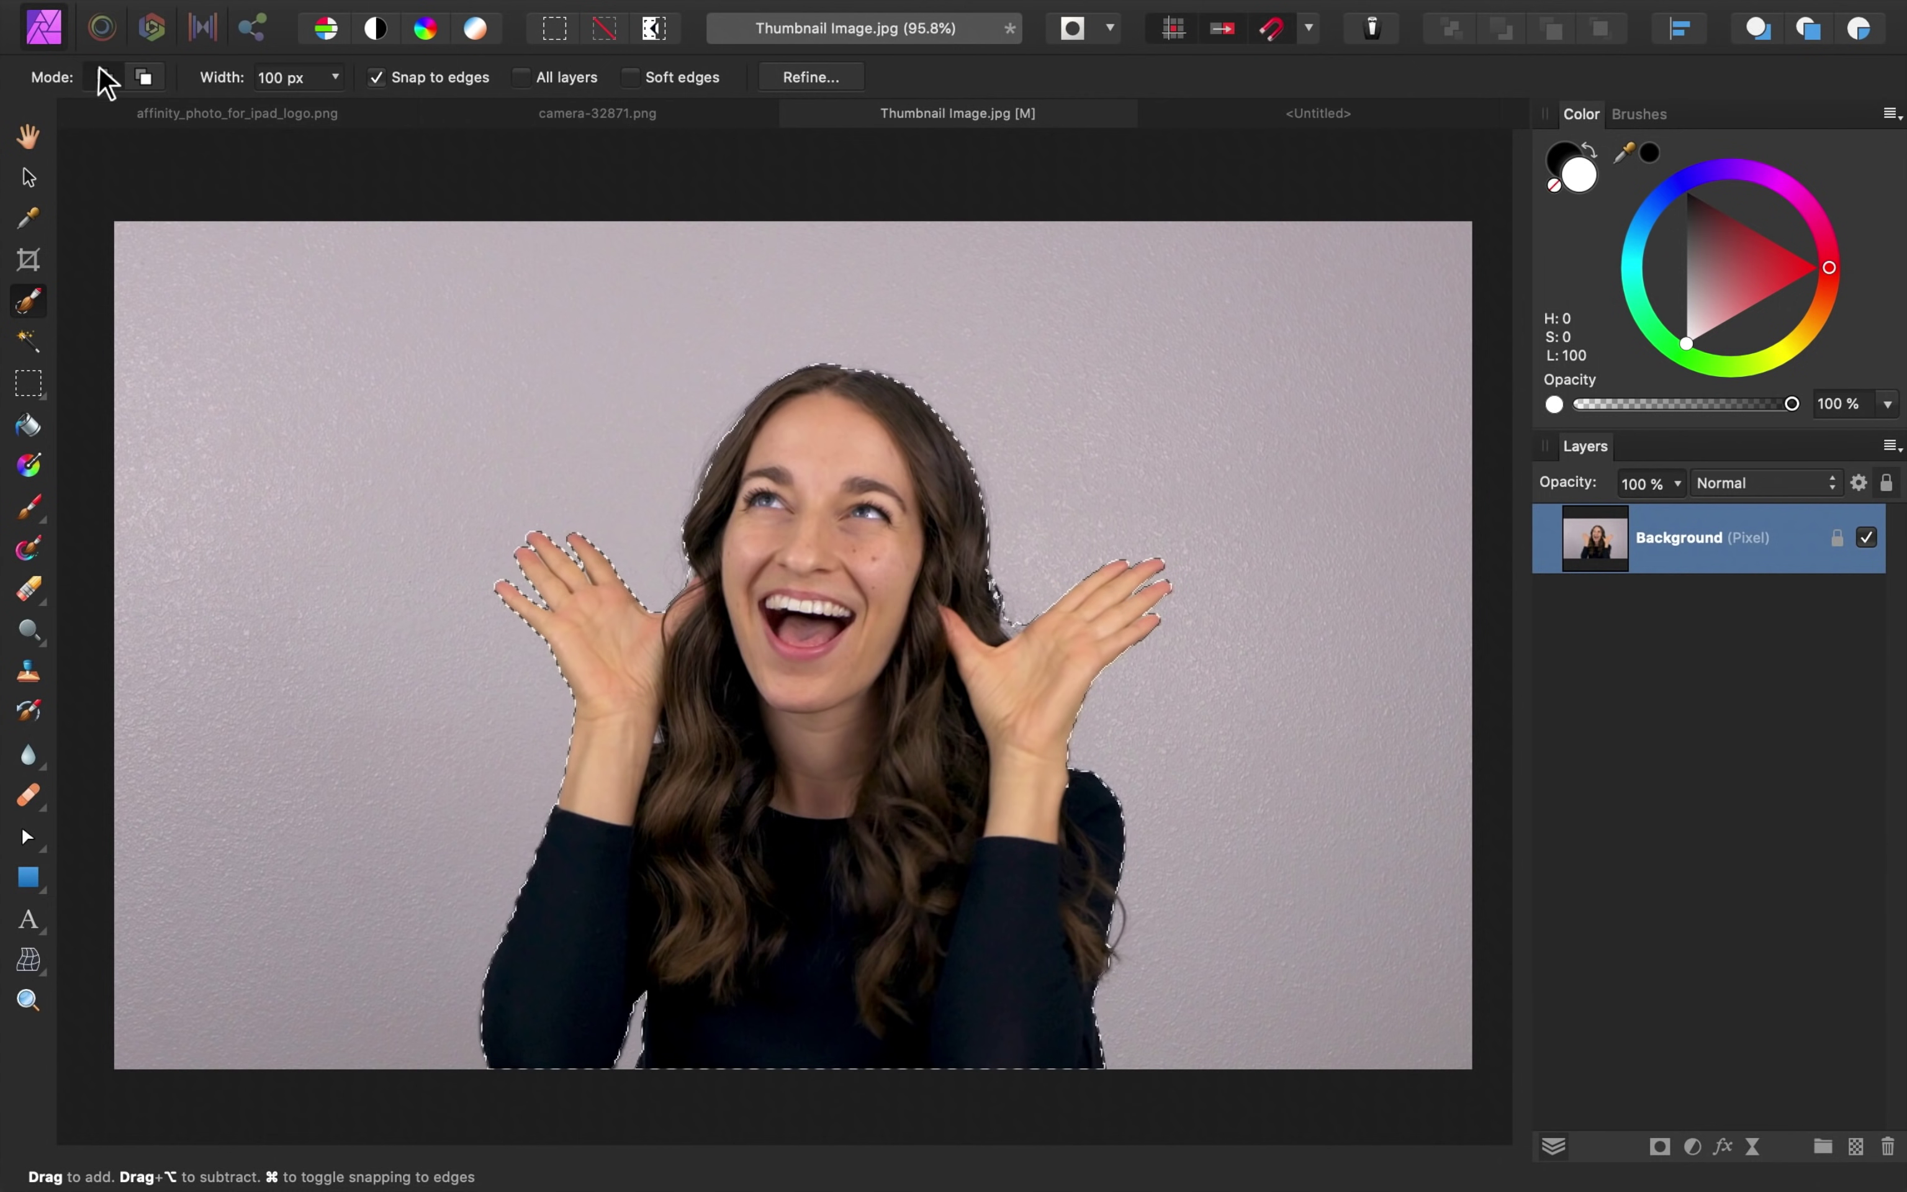
- Subtract background gaps from the selection with a 44 px brush, then return to add mode
left_click(141, 76)
scroll(996, 607, "up", 5)
key("bracketleft")
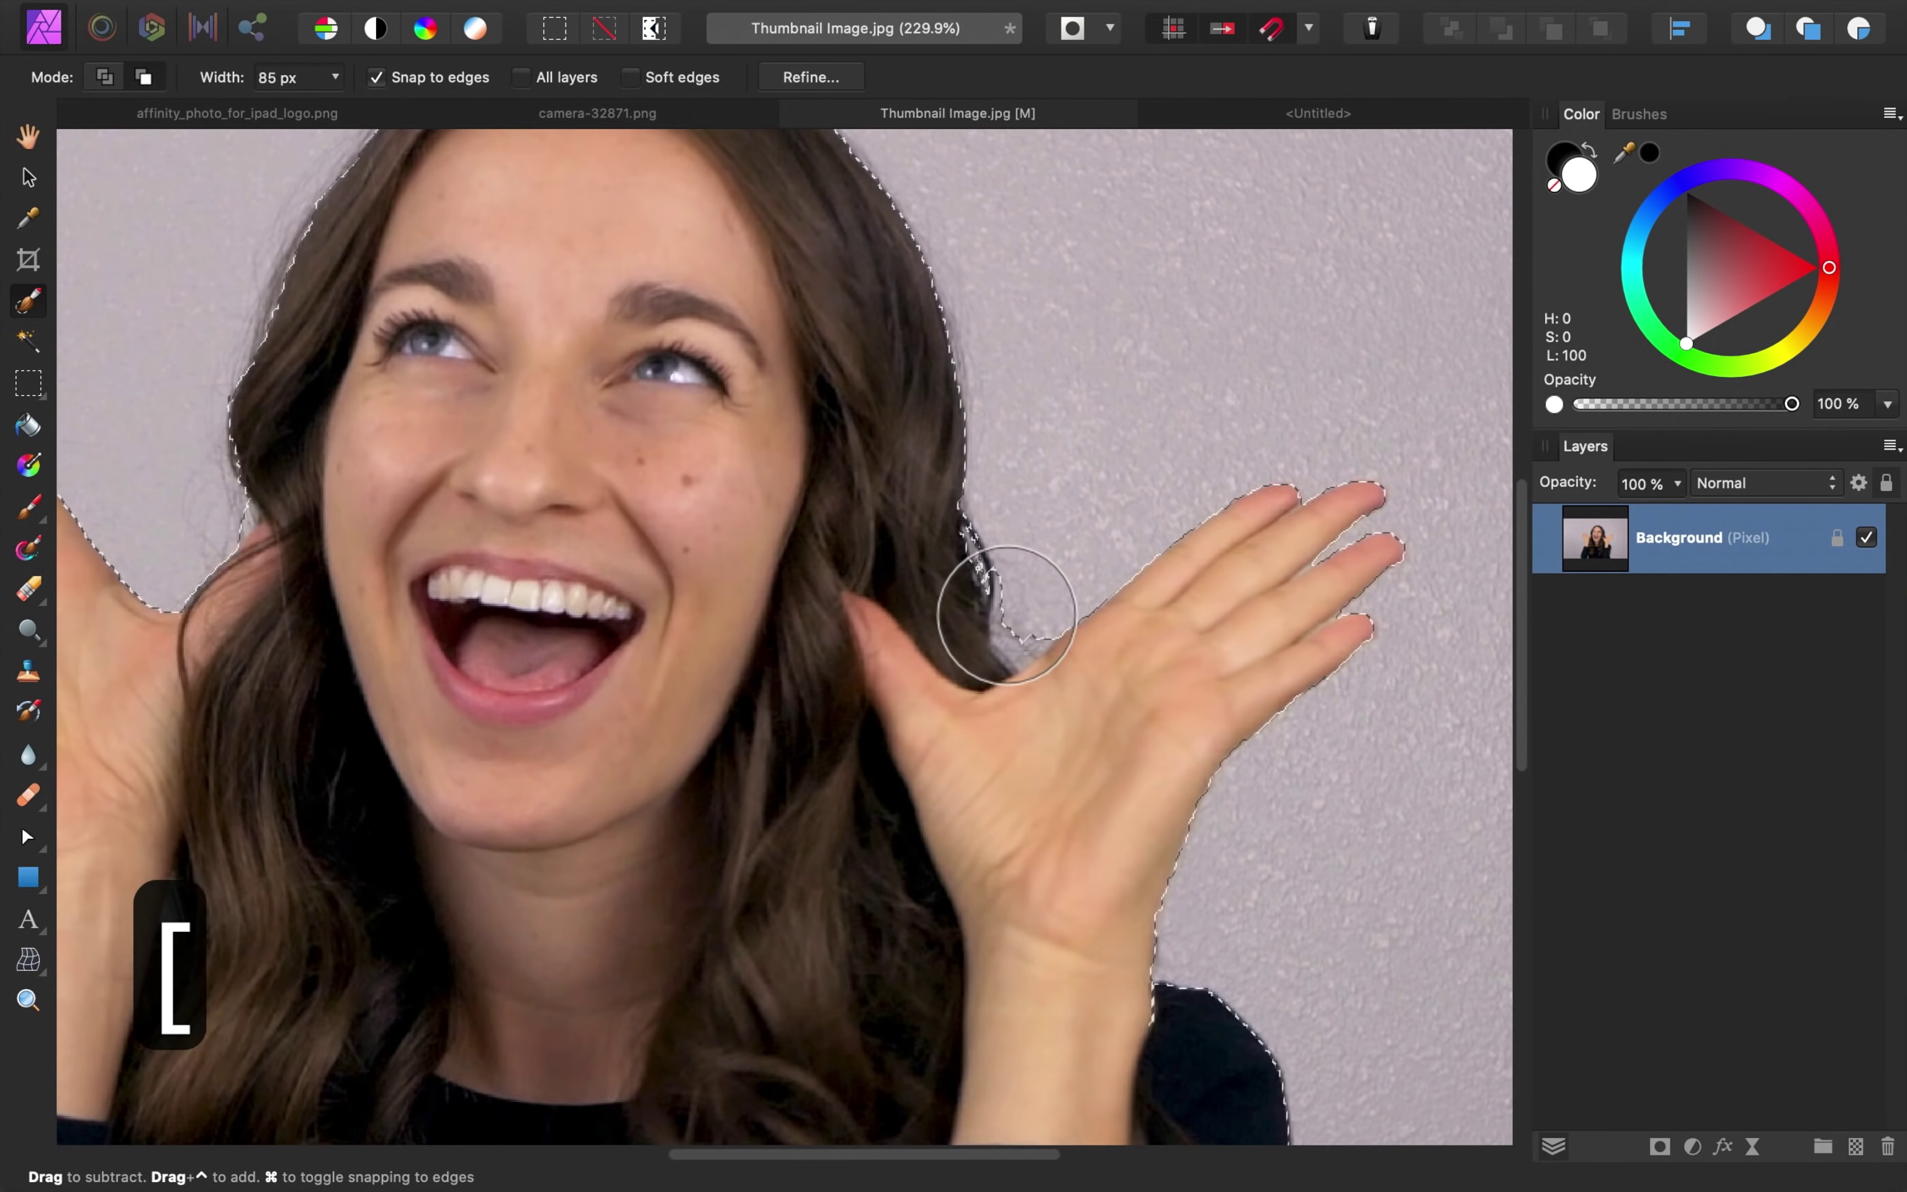
key("bracketleft")
key("bracketleft")
key("bracketleft")
key("bracketleft")
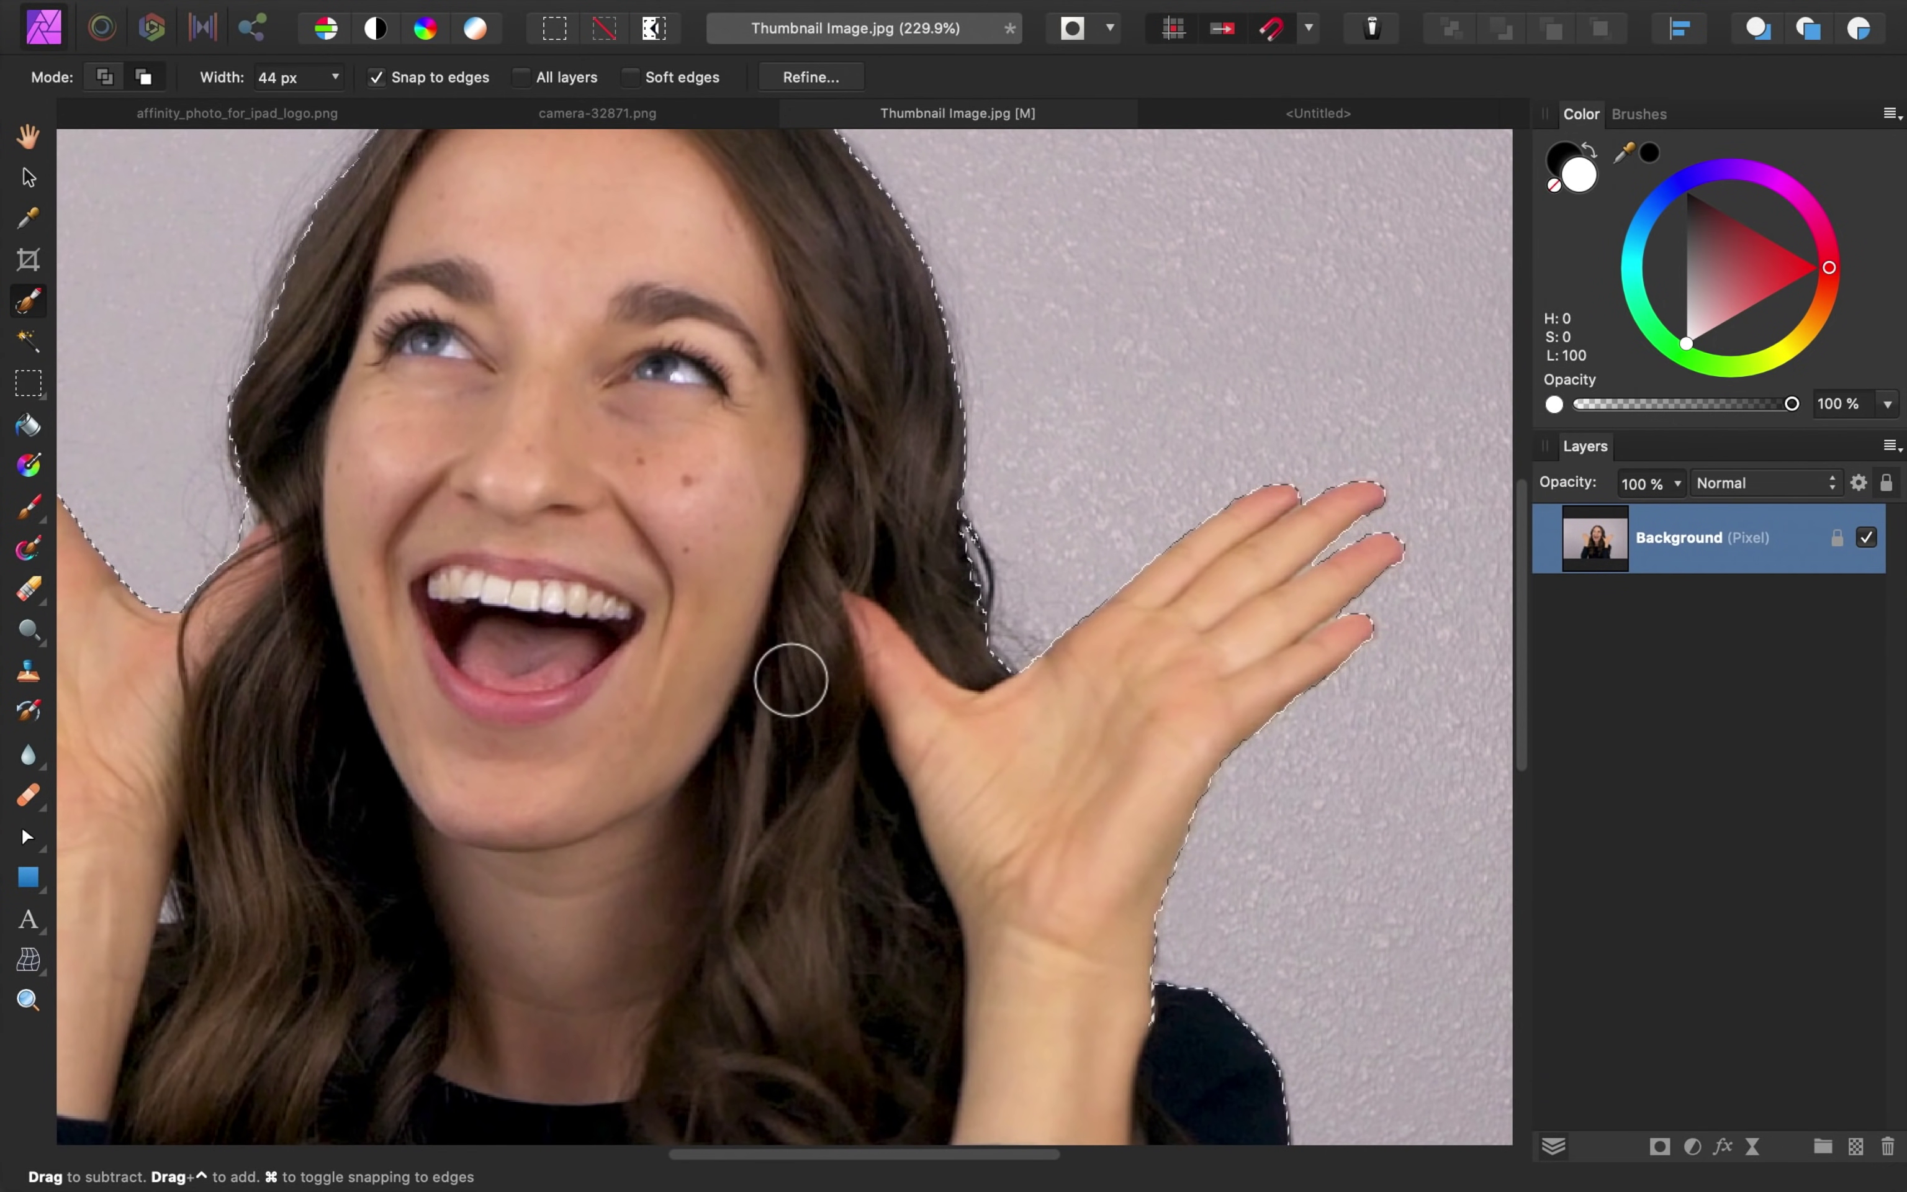
scroll(790, 680, "down", 5)
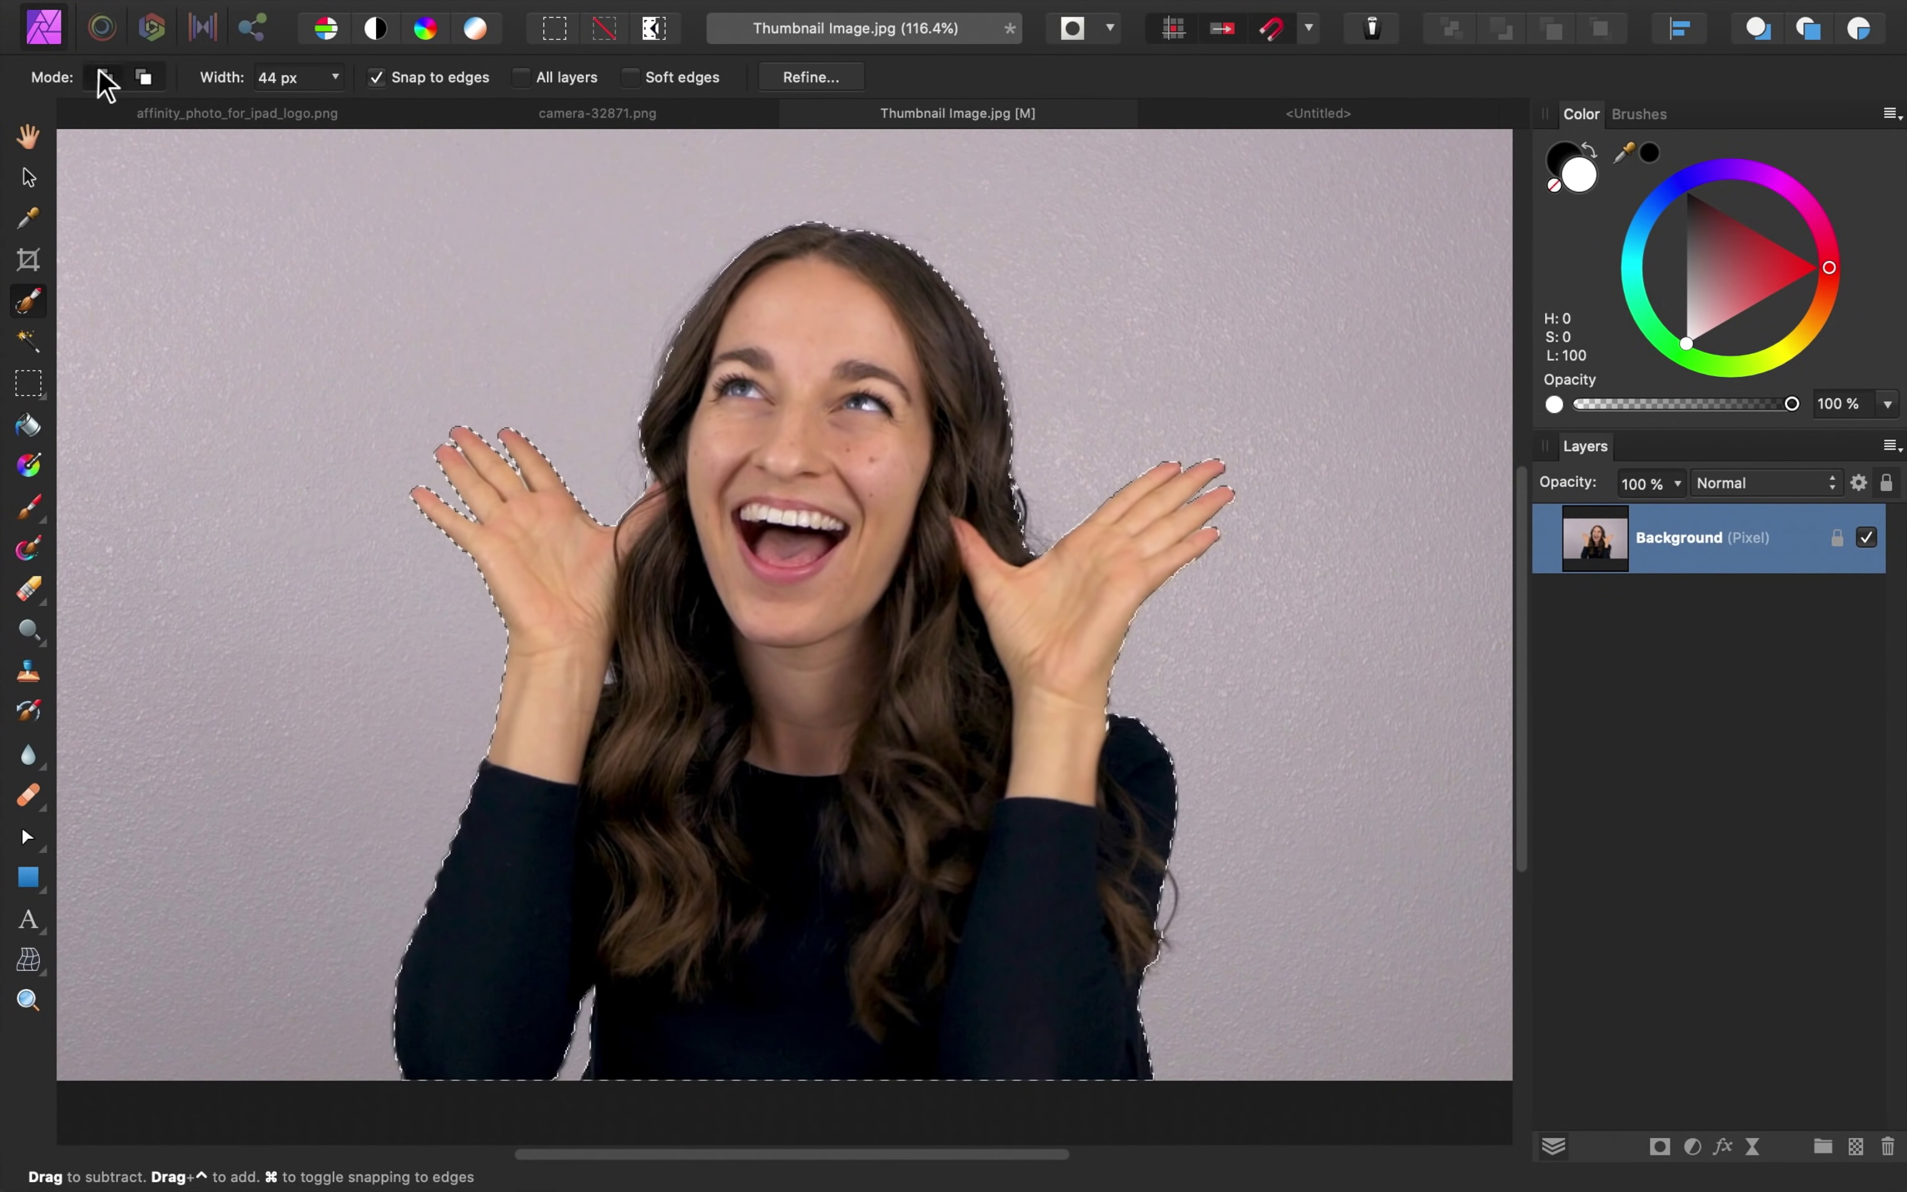
left_click(105, 76)
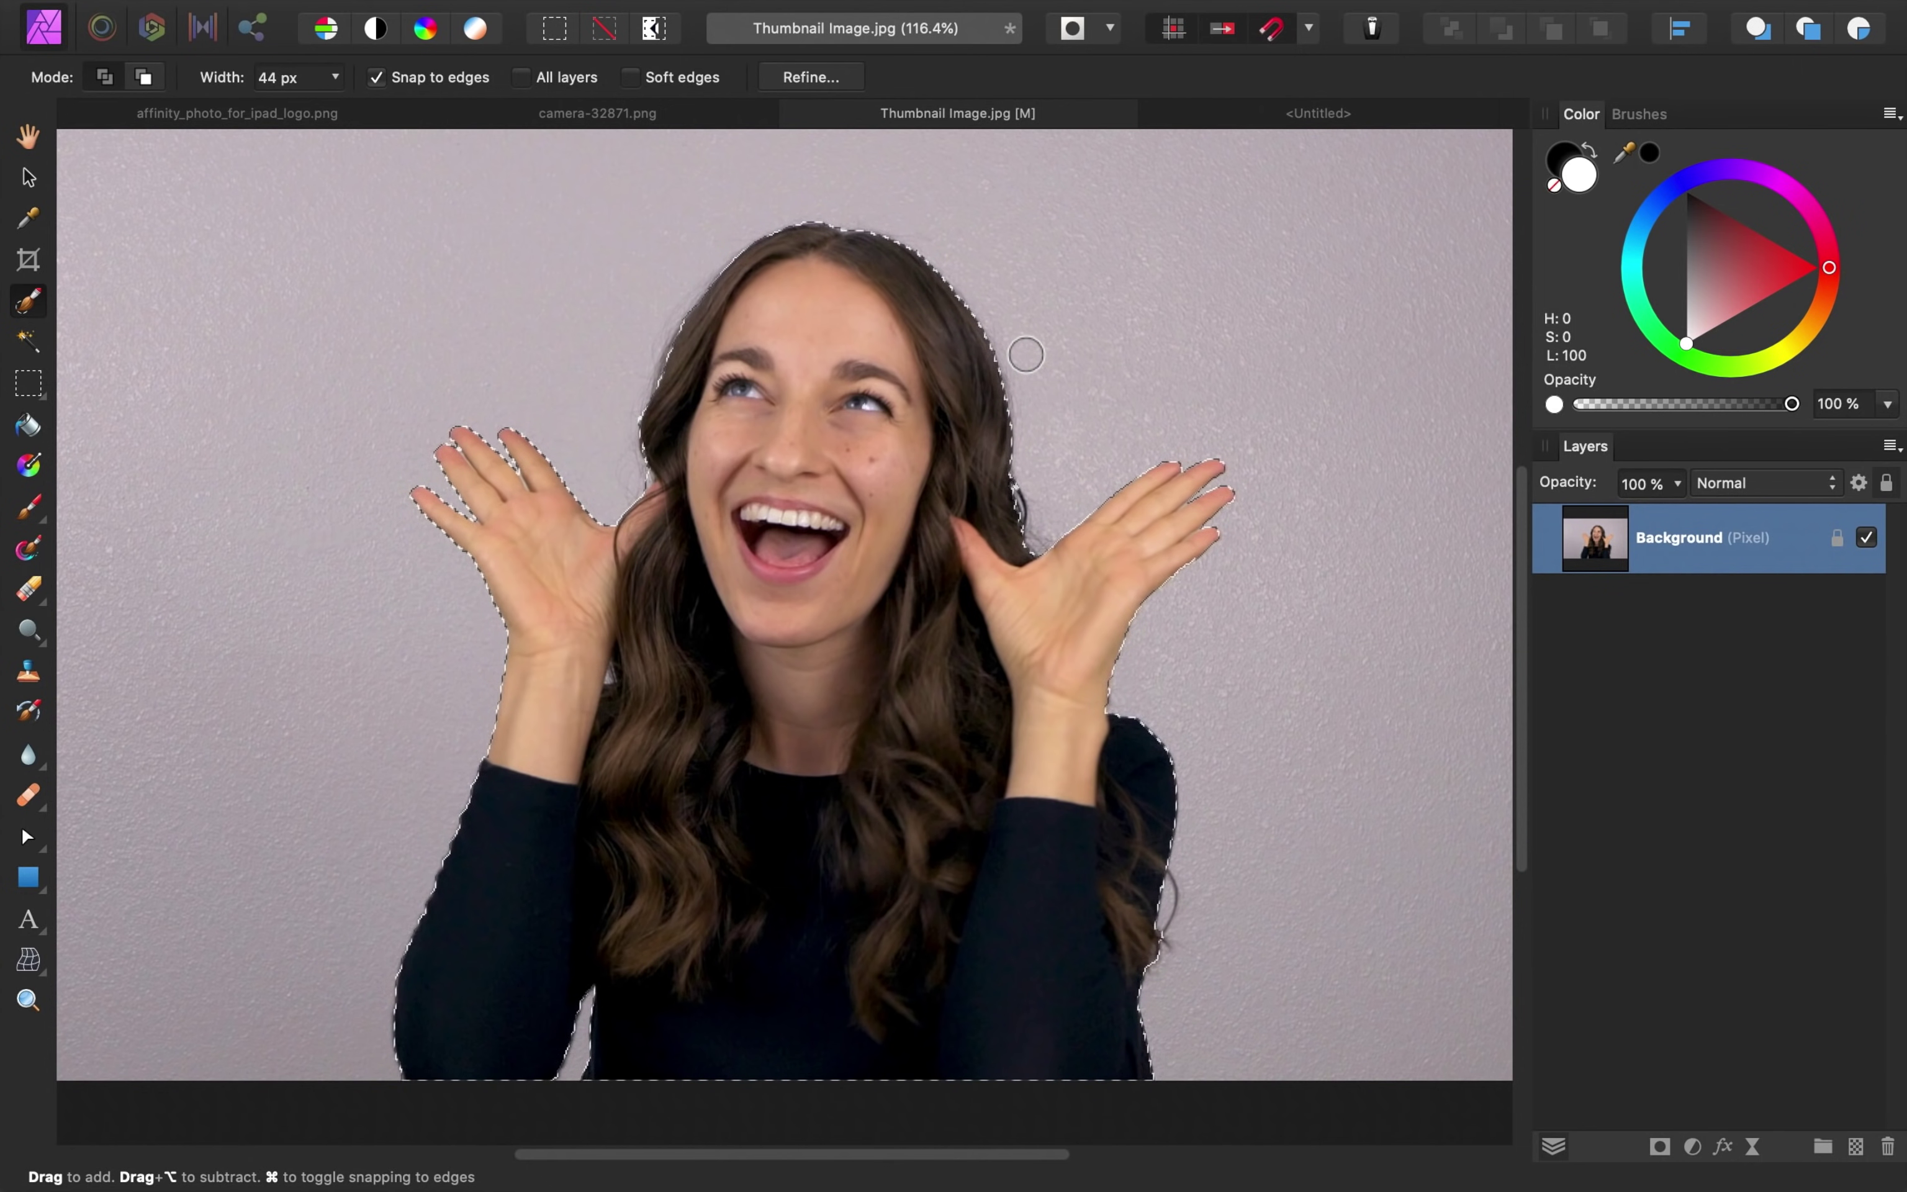
- Refine the woman's selection edges with 4.2 px smoothing and apply it
left_click(840, 82)
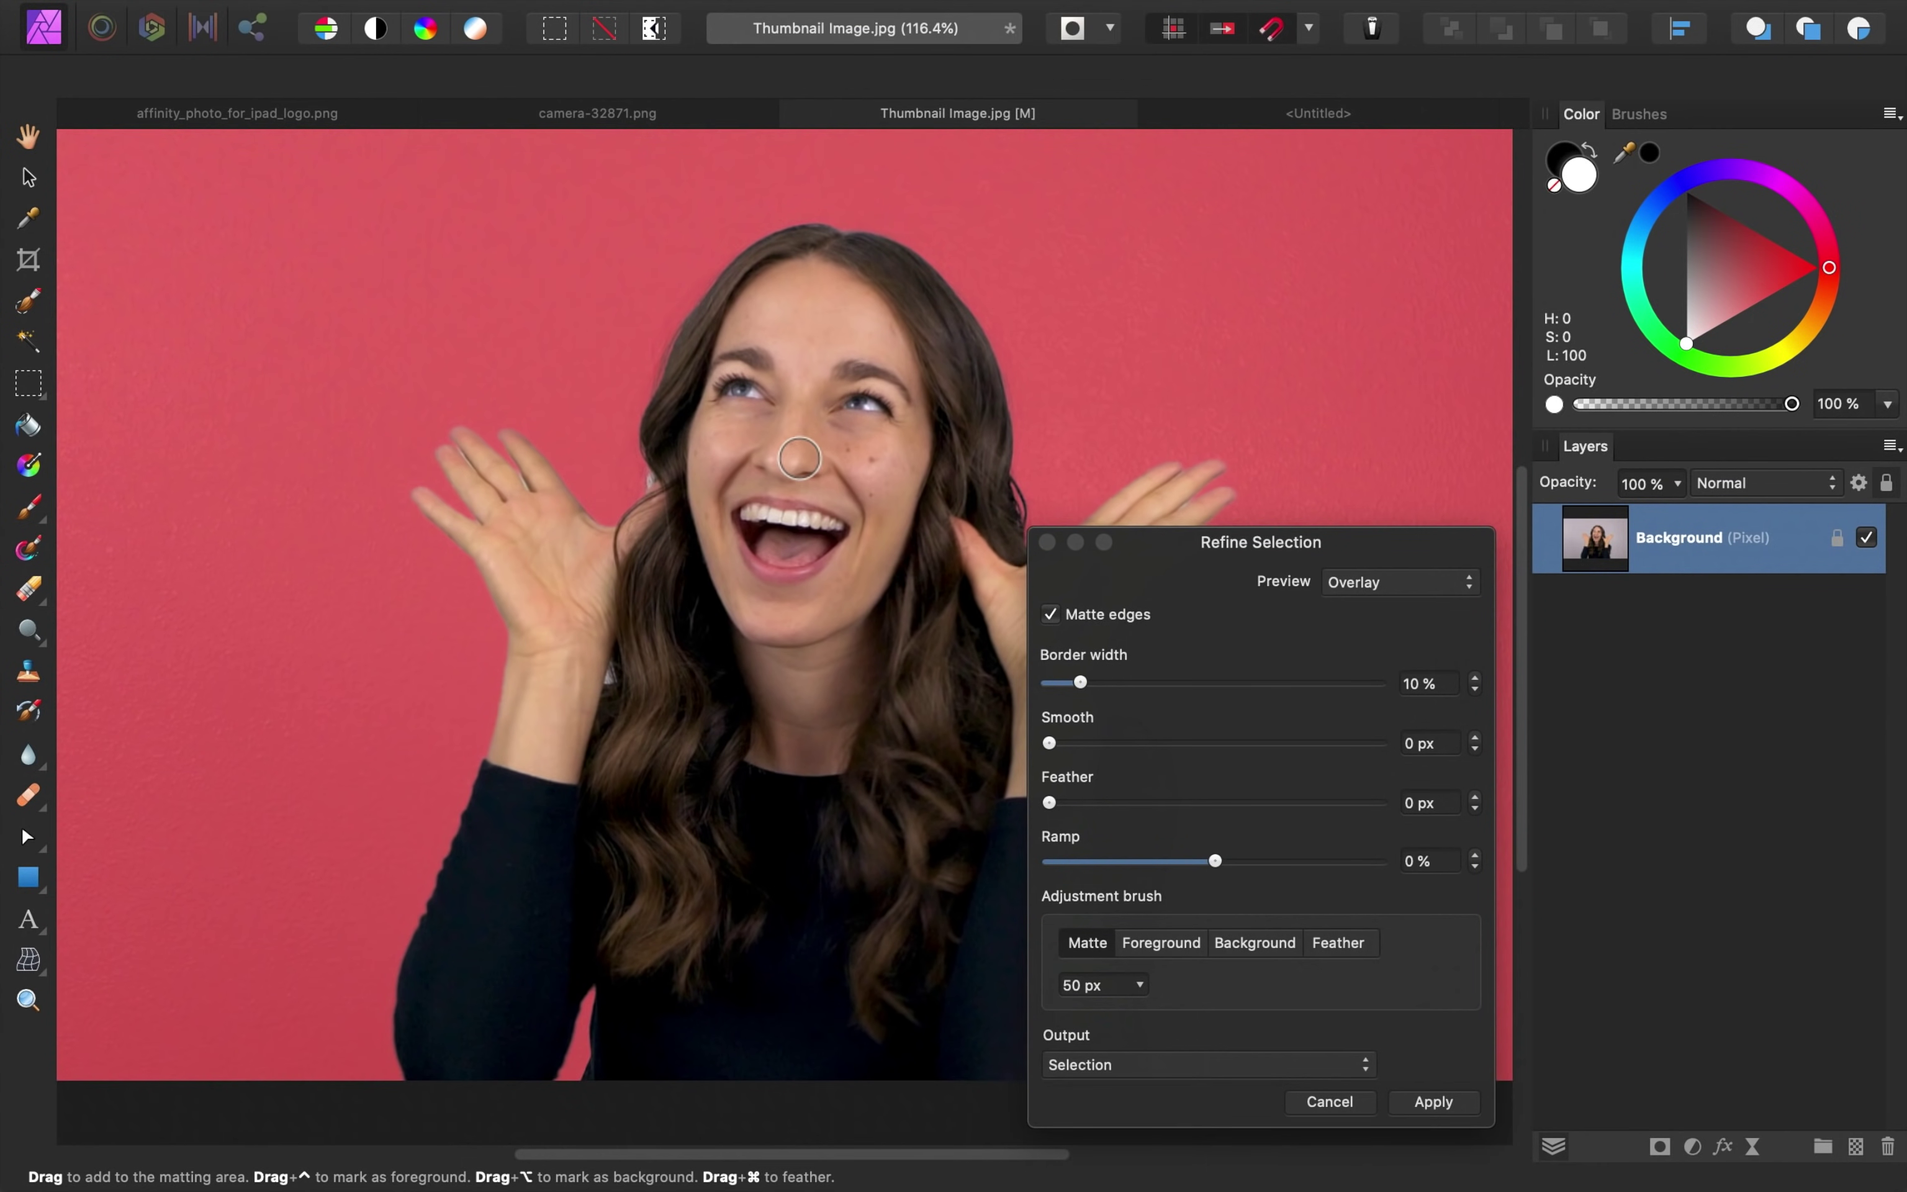
scroll(799, 459, "up", 3)
scroll(800, 458, "right", 1)
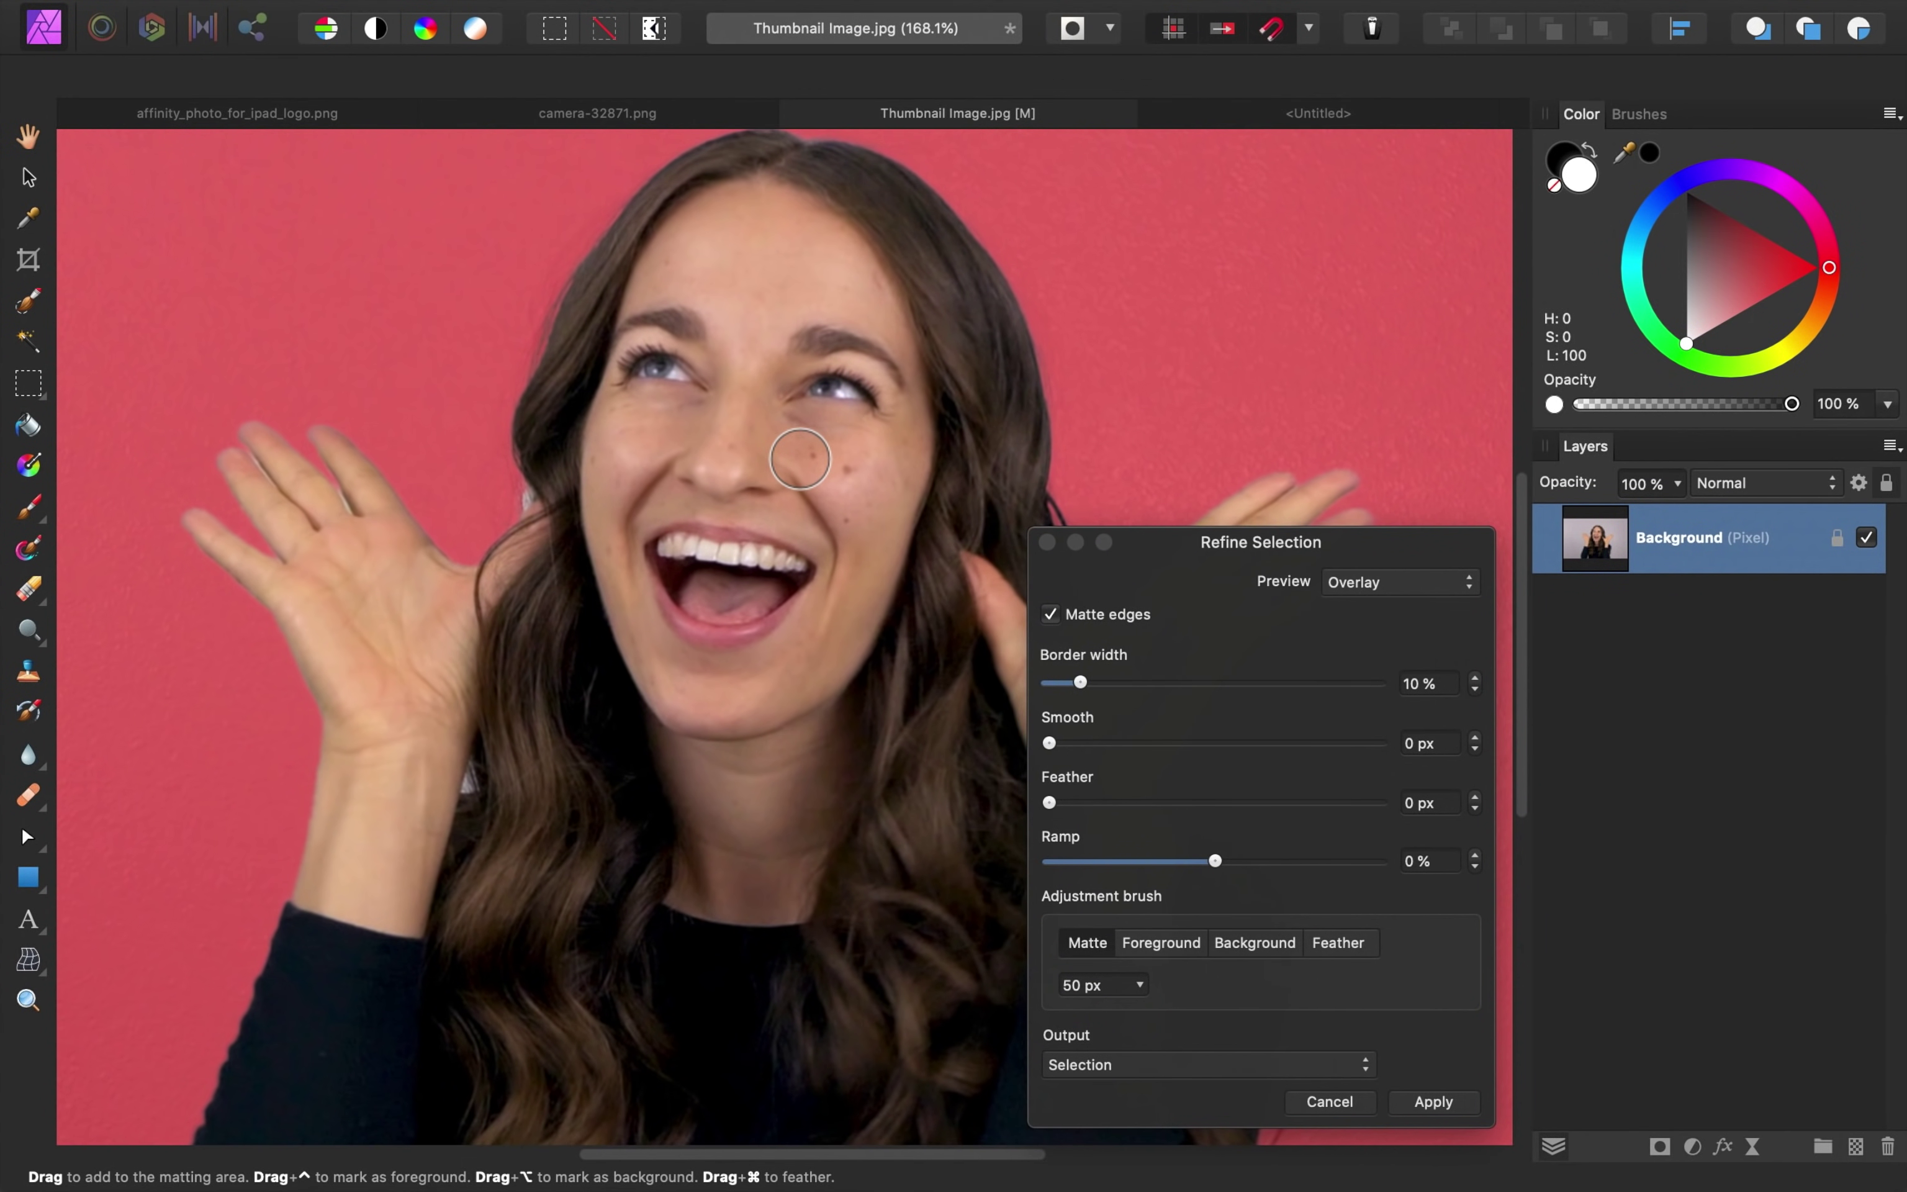
scroll(799, 459, "up", 1)
scroll(799, 458, "left", 1)
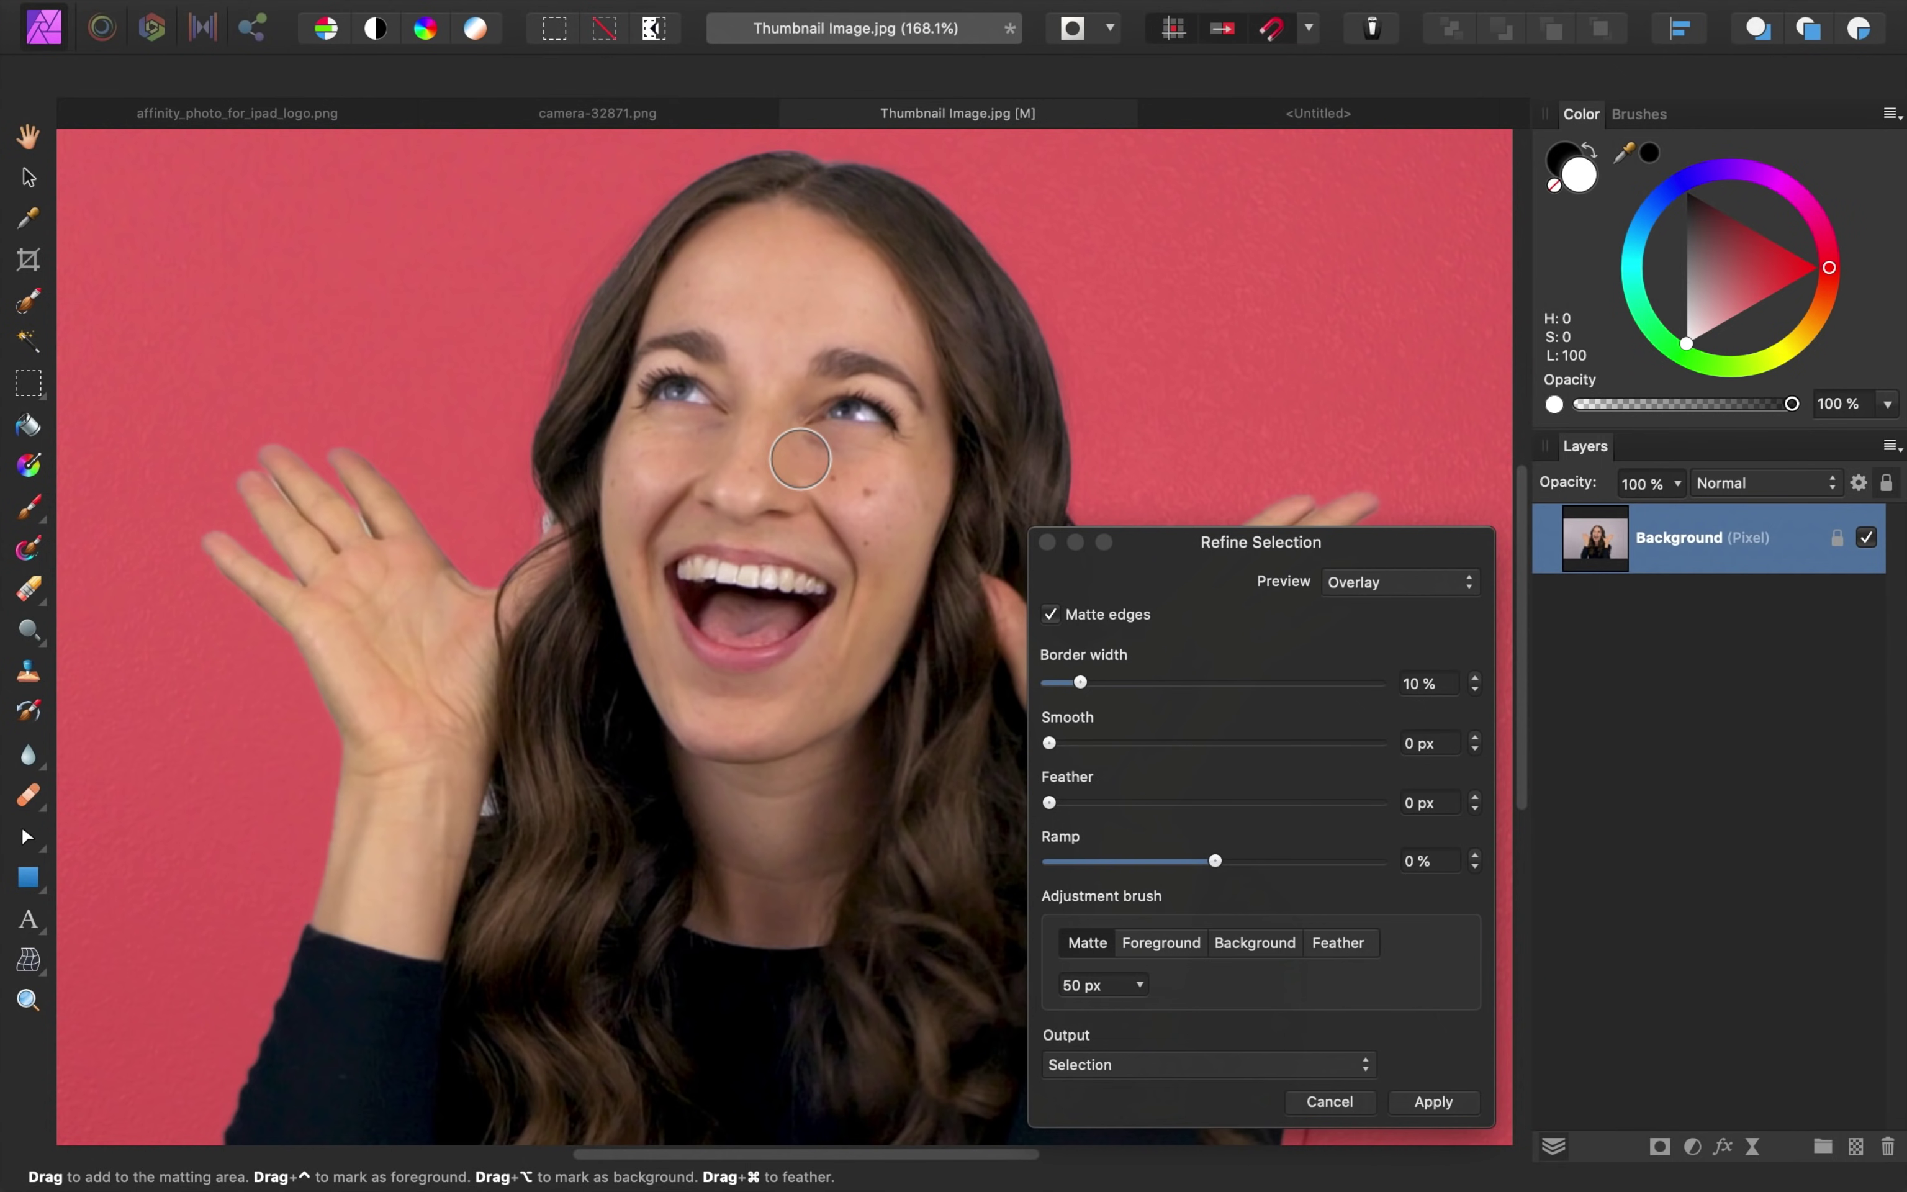
scroll(800, 459, "down", 2)
scroll(799, 458, "right", 3)
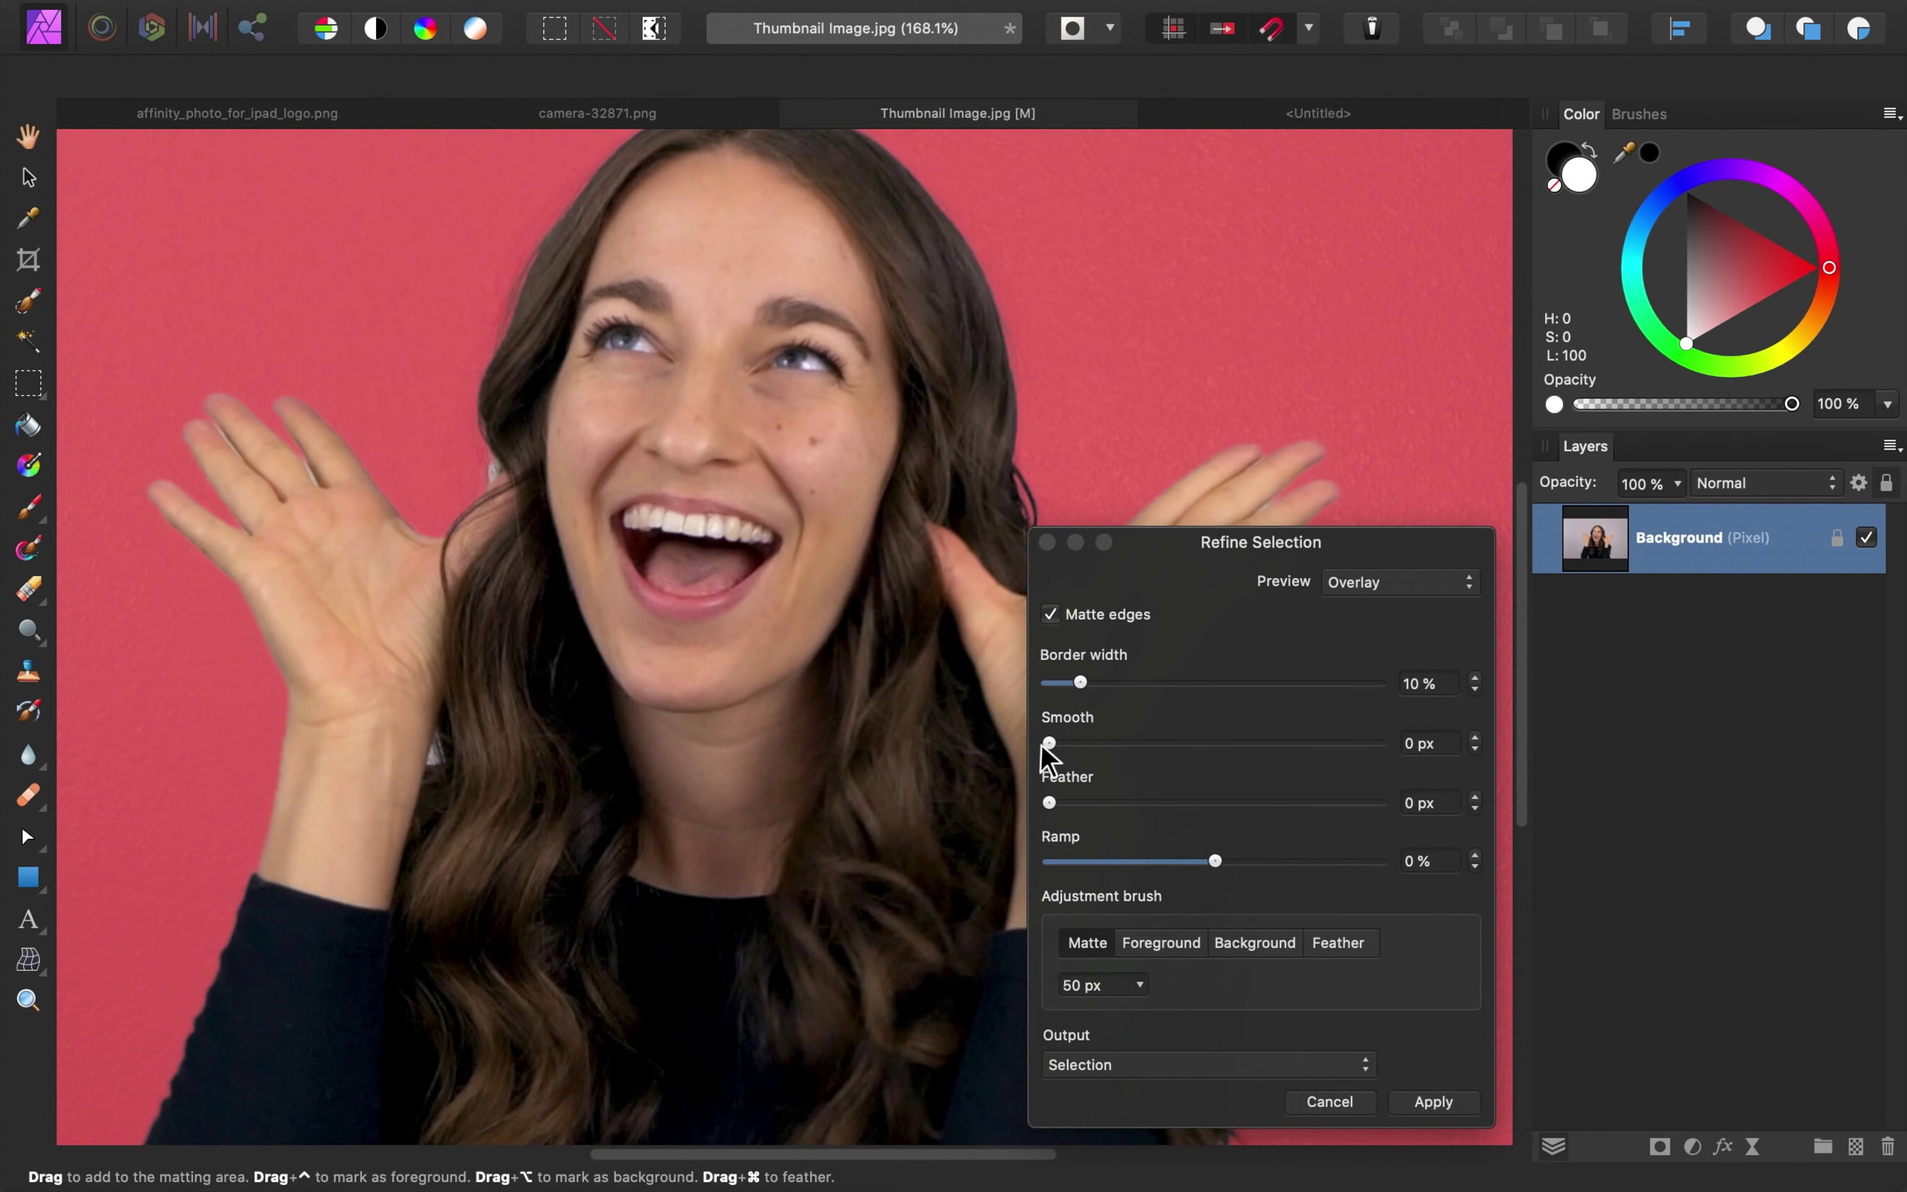
left_click_drag(1049, 743, 1149, 745)
left_click(1425, 1102)
- Copy the selected woman and paste her into the untitled 1280×720 canvas
scroll(1115, 838, "down", 5)
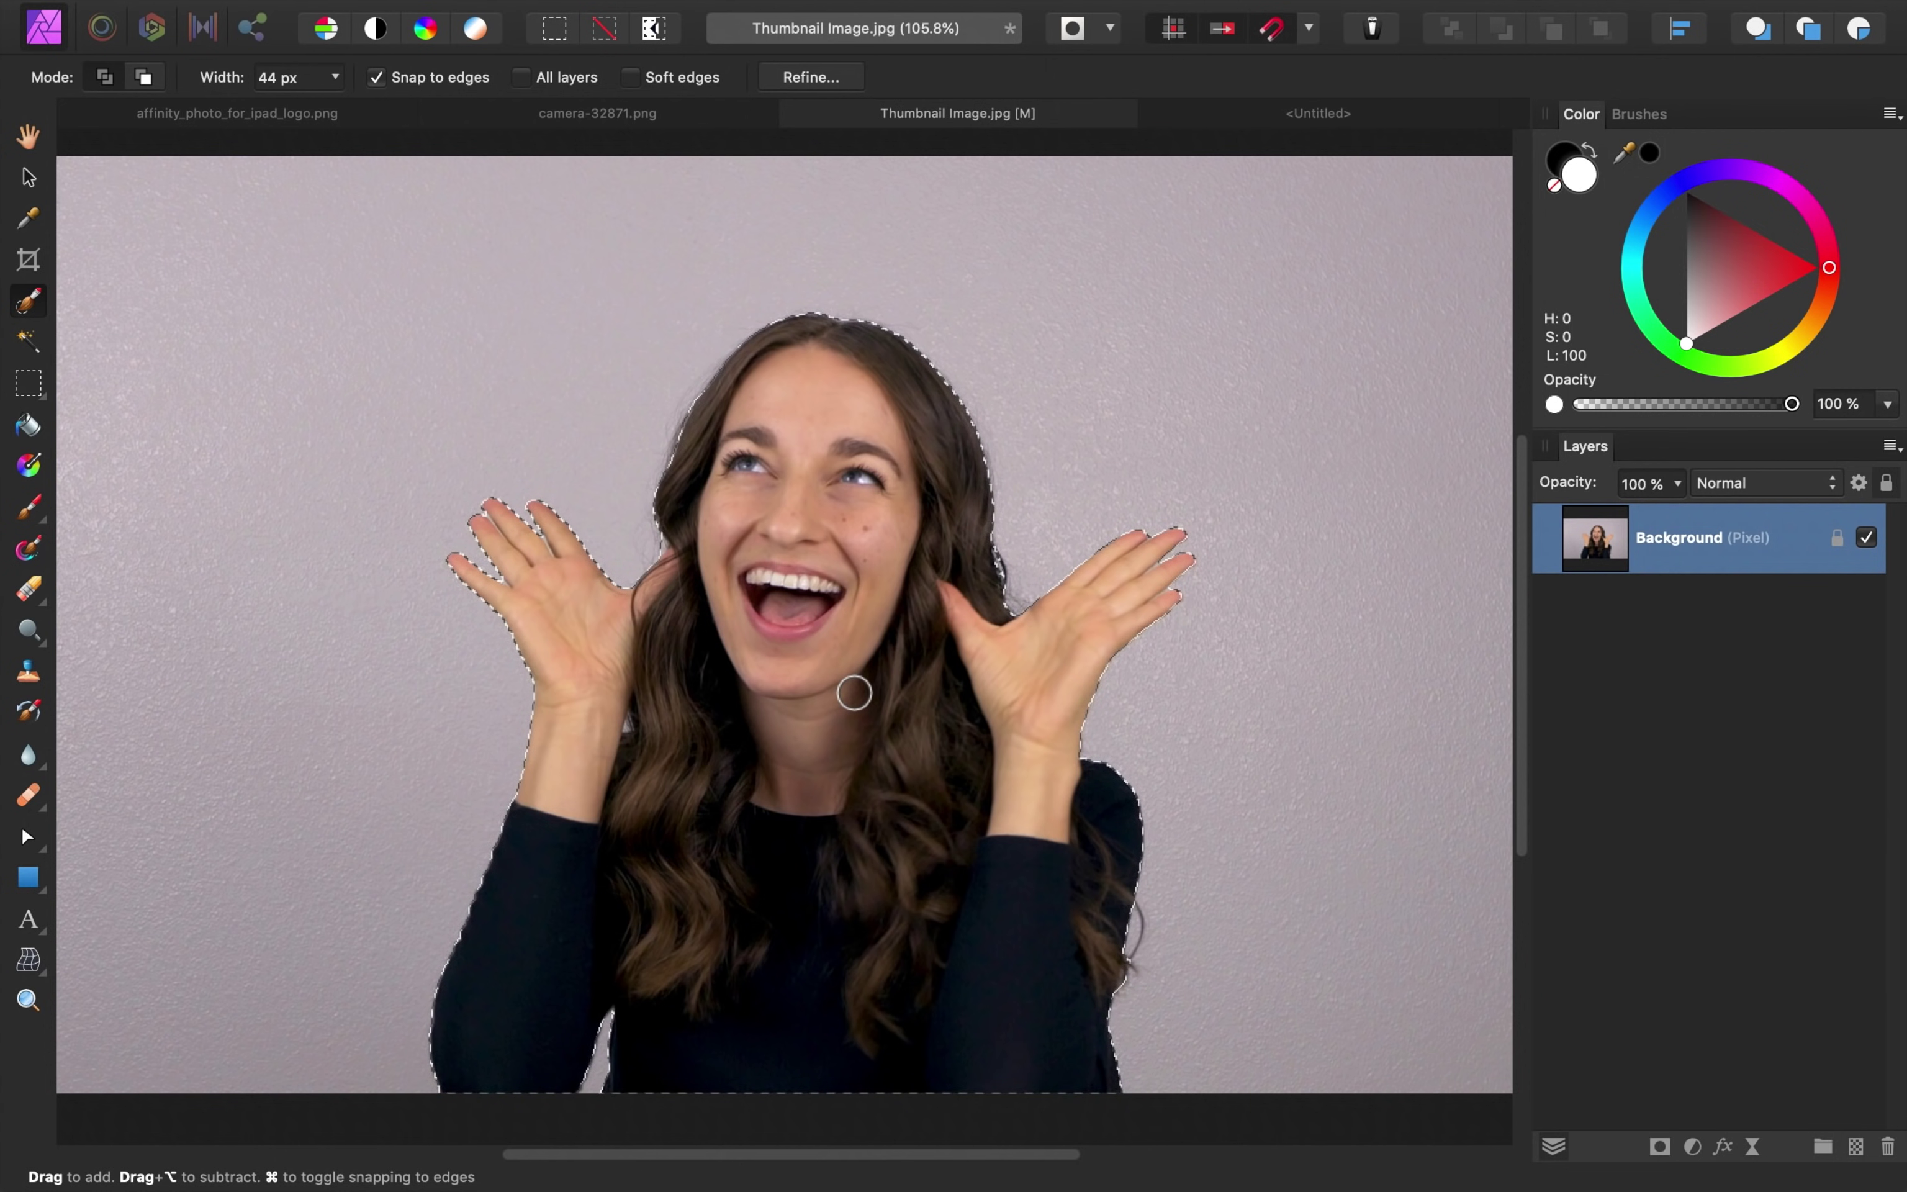
key("super+c")
left_click(1286, 118)
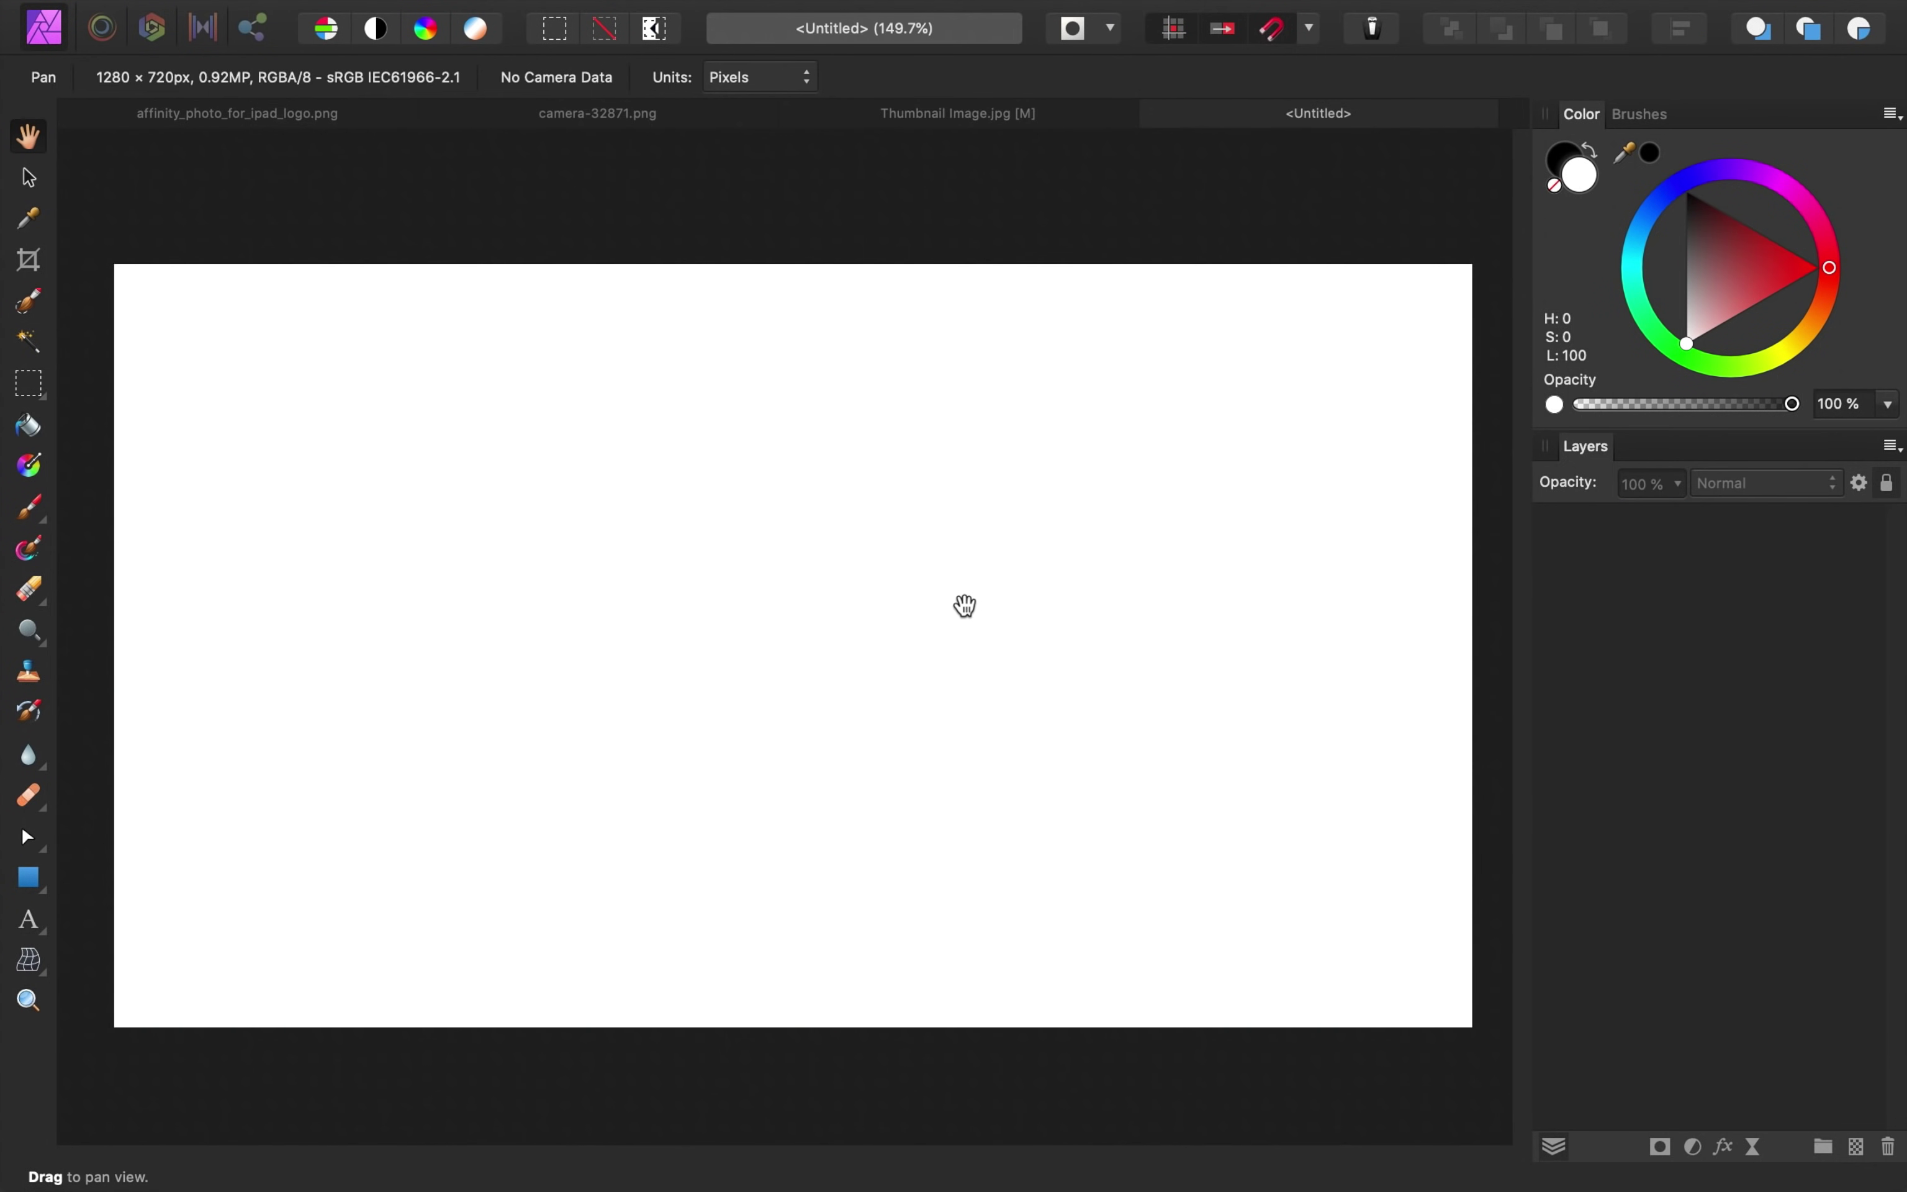
key("super+v")
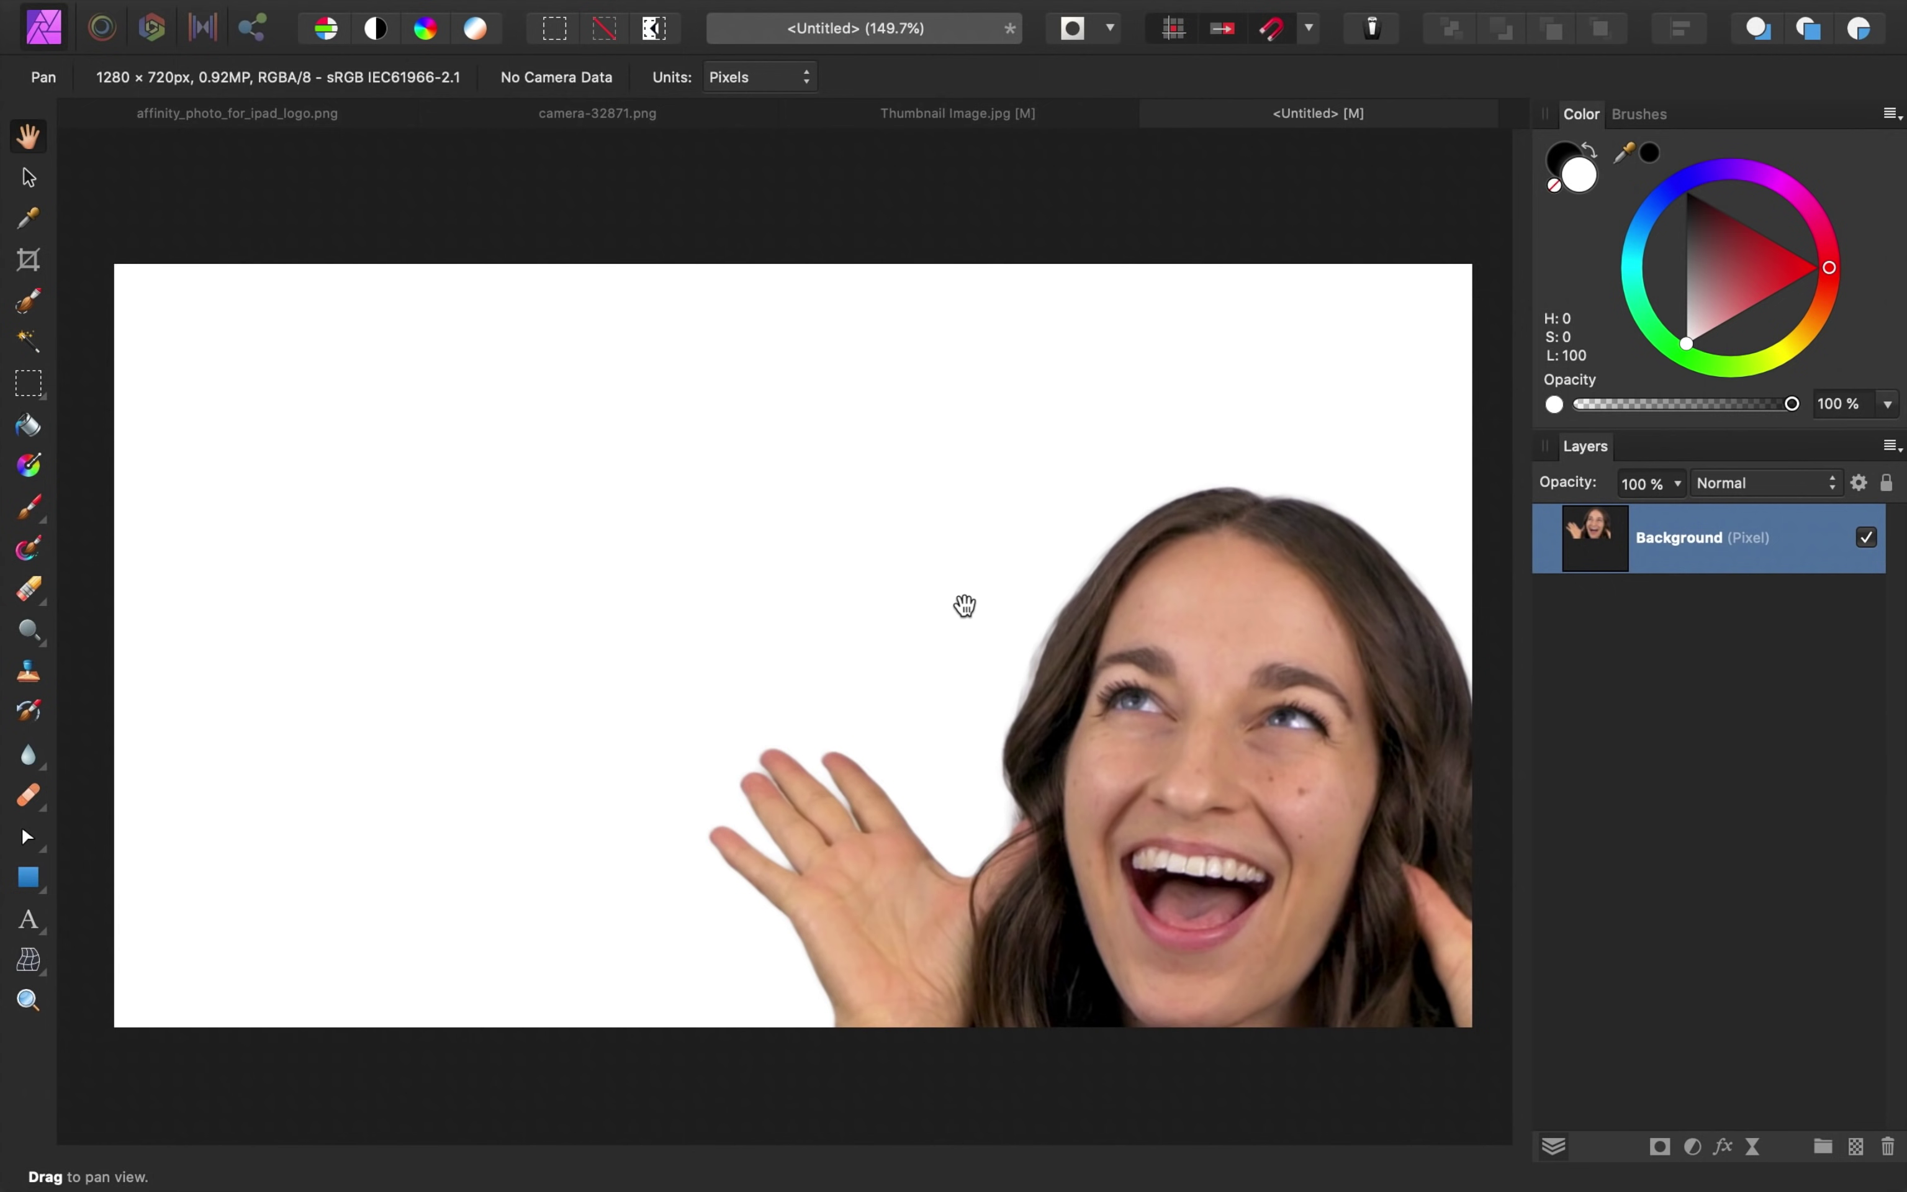
- Scale the pasted woman down and position her on the right side of the canvas
left_click(30, 180)
left_click_drag(936, 732, 668, 523)
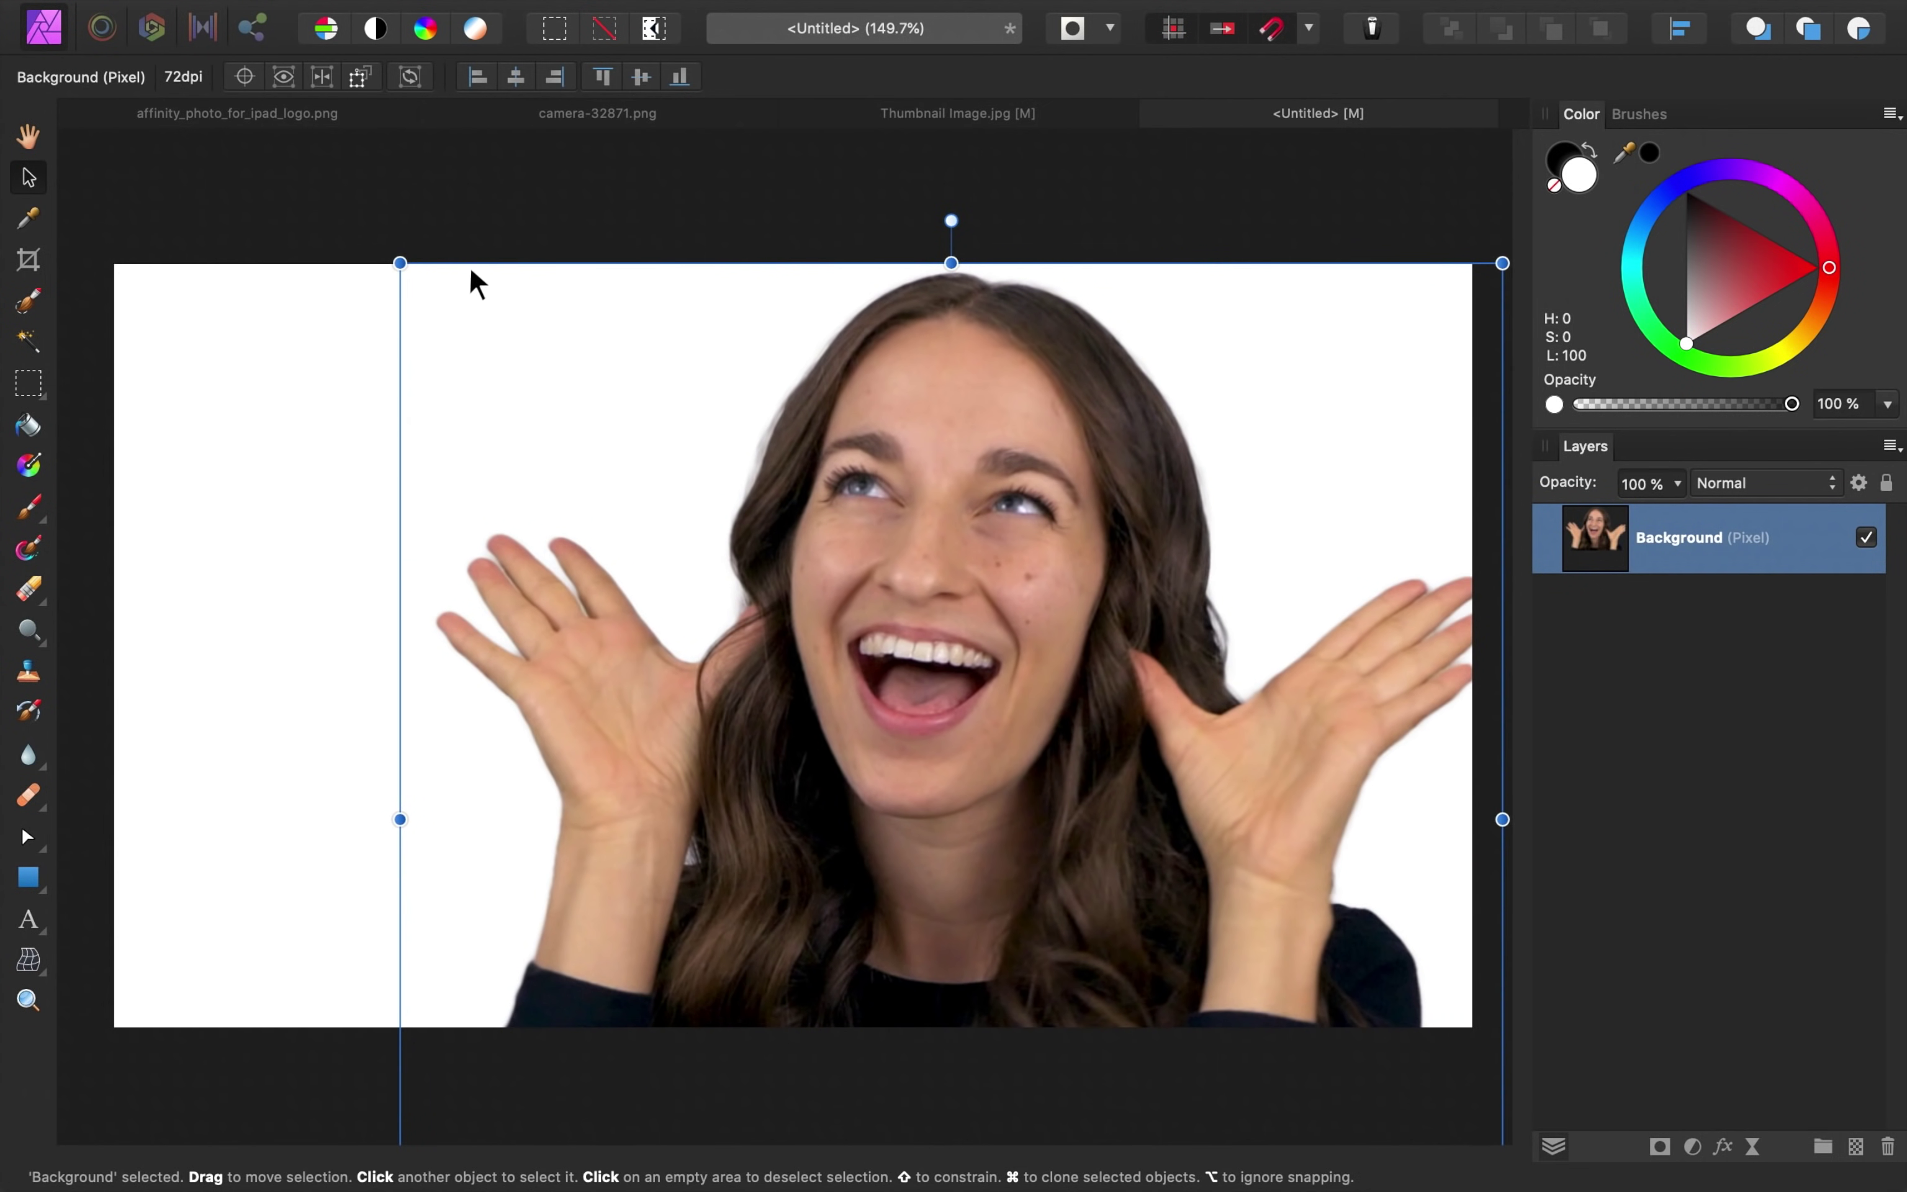
left_click_drag(400, 263, 824, 686)
left_click_drag(1114, 814, 1041, 510)
left_click_drag(763, 380, 796, 413)
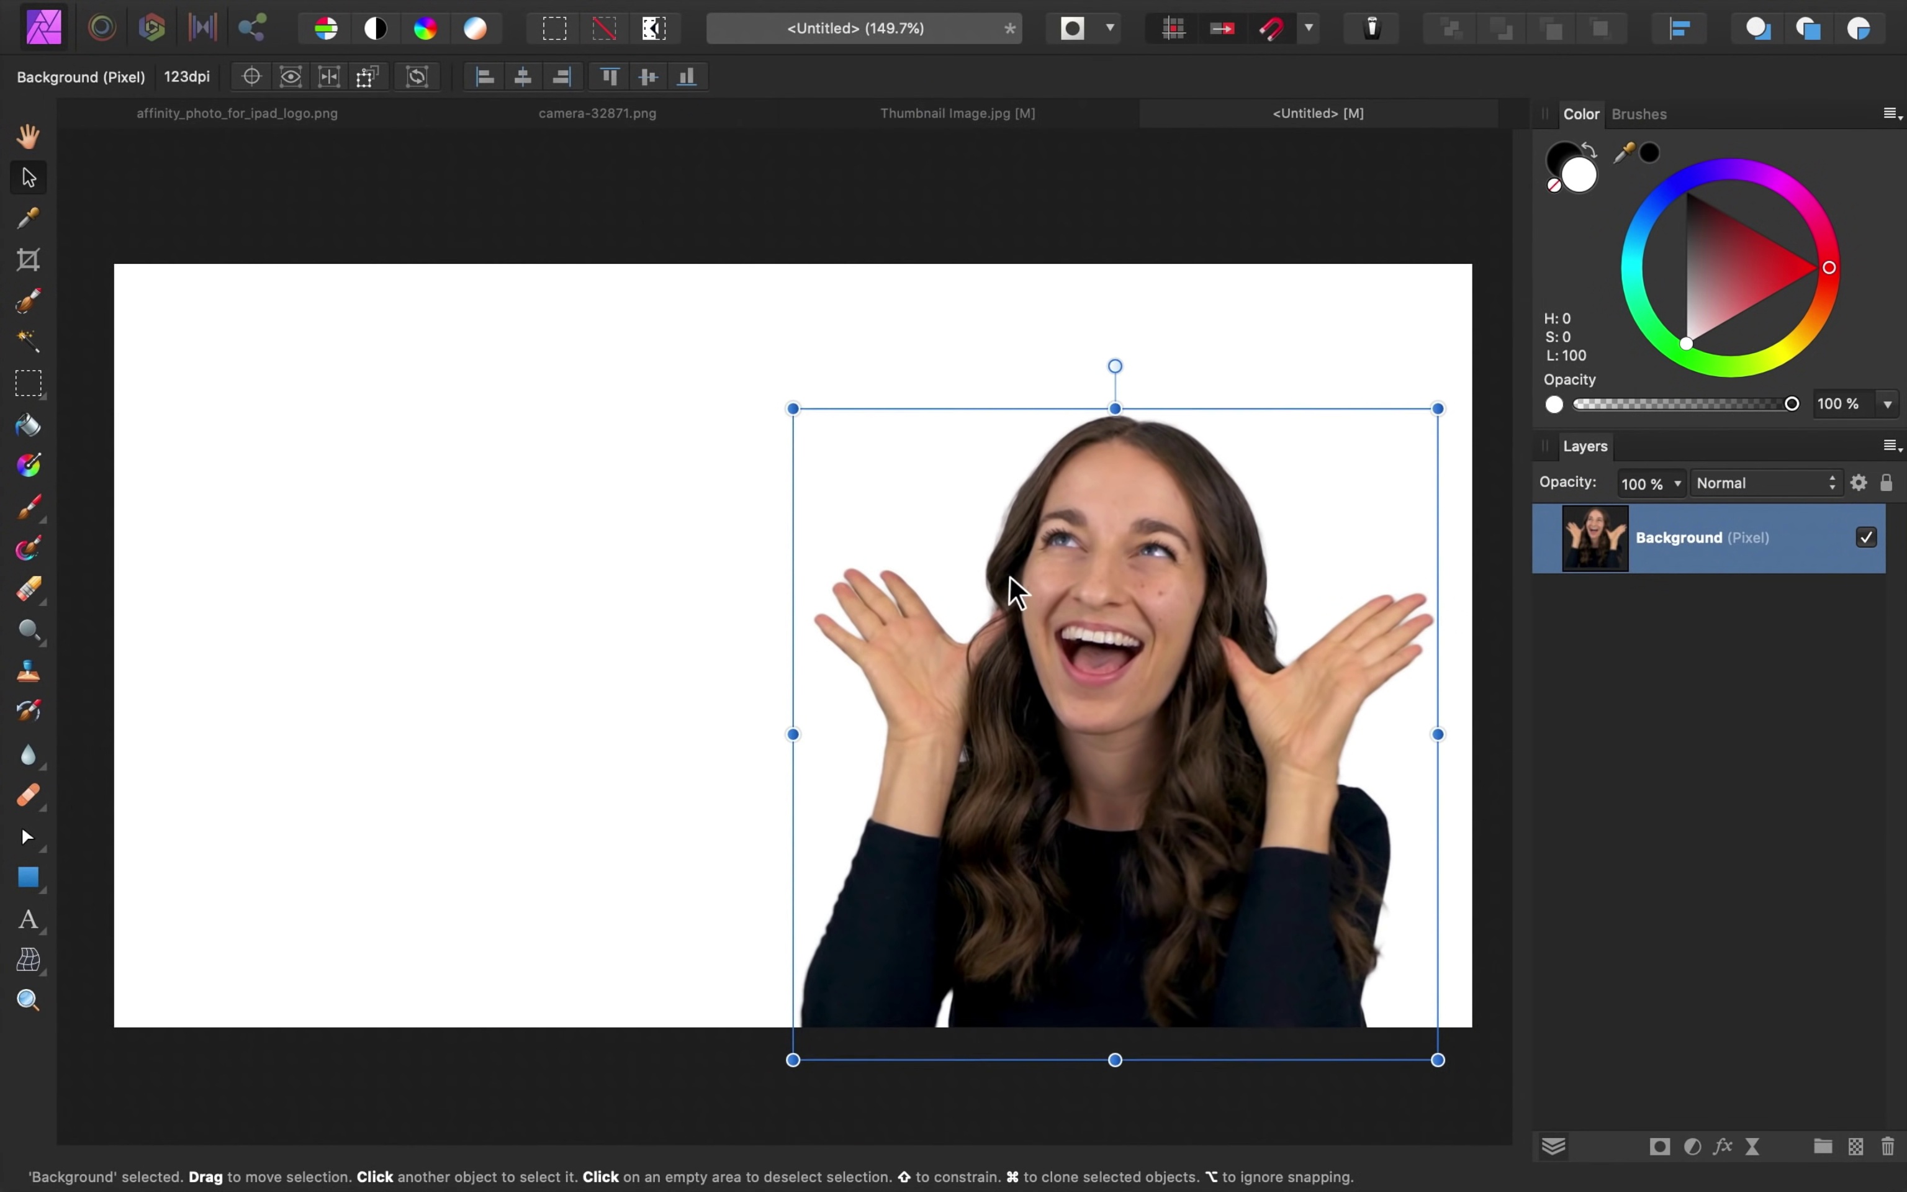
left_click_drag(1010, 577, 1081, 612)
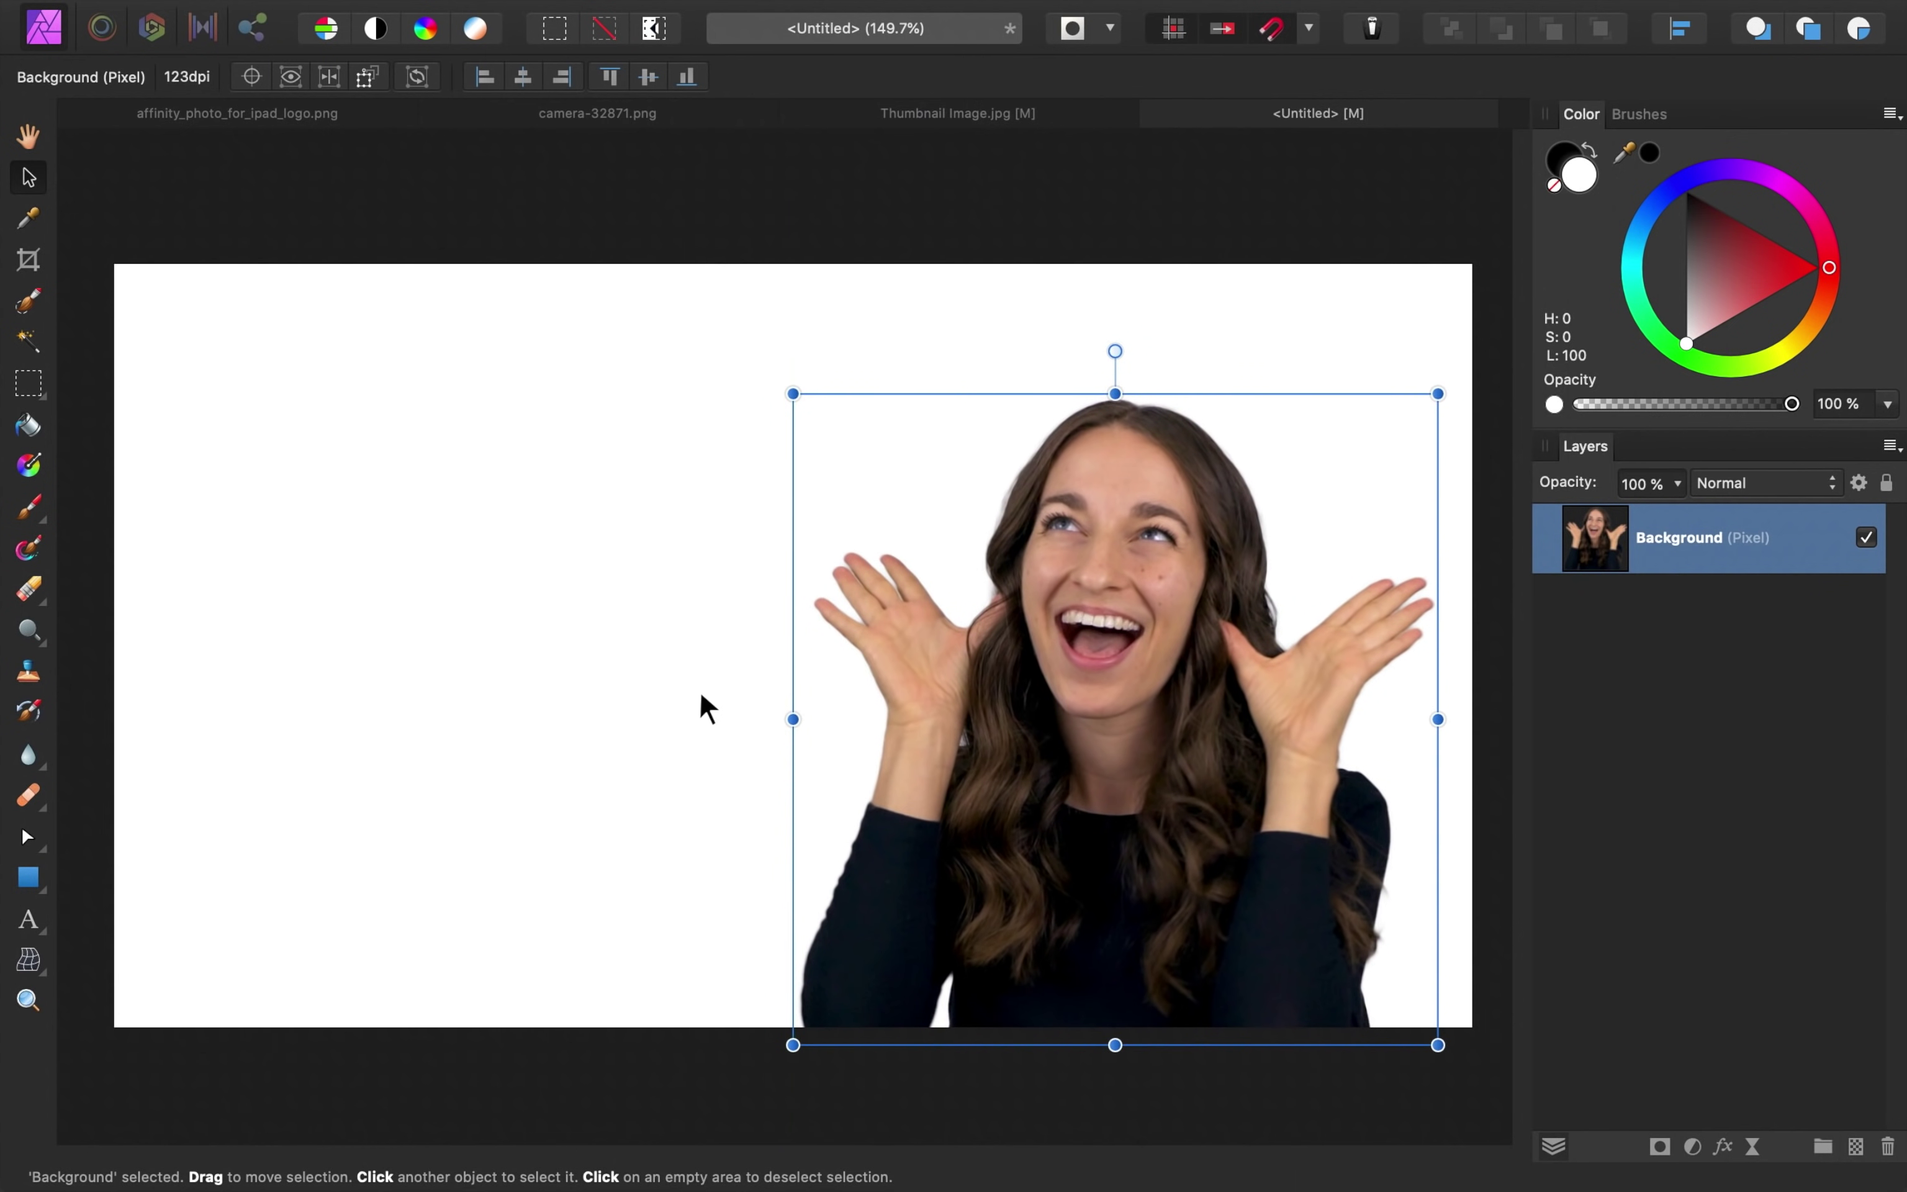
left_click(29, 876)
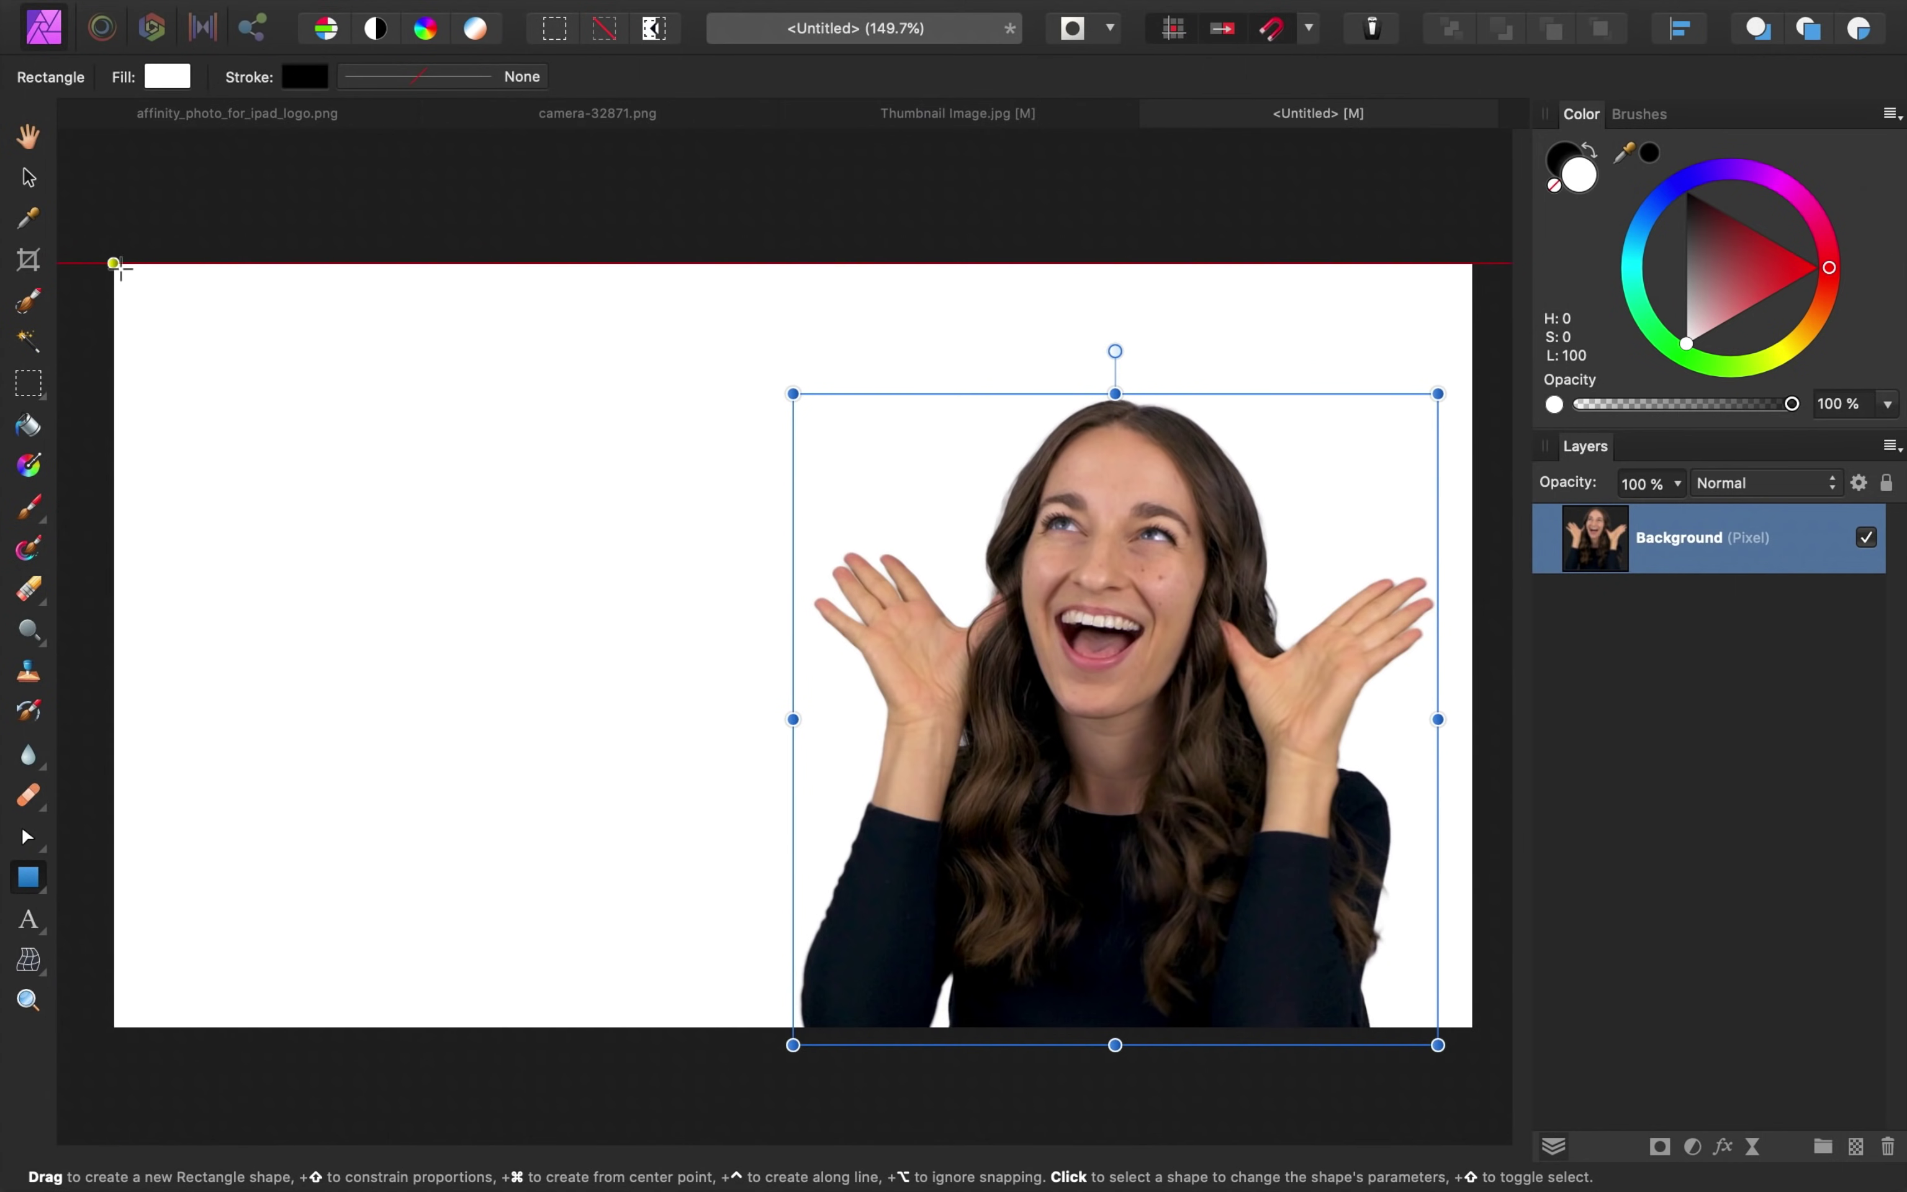
- Draw a full-canvas rectangle filled with a darkened teal and move it beneath the woman
left_click_drag(115, 265, 1470, 1028)
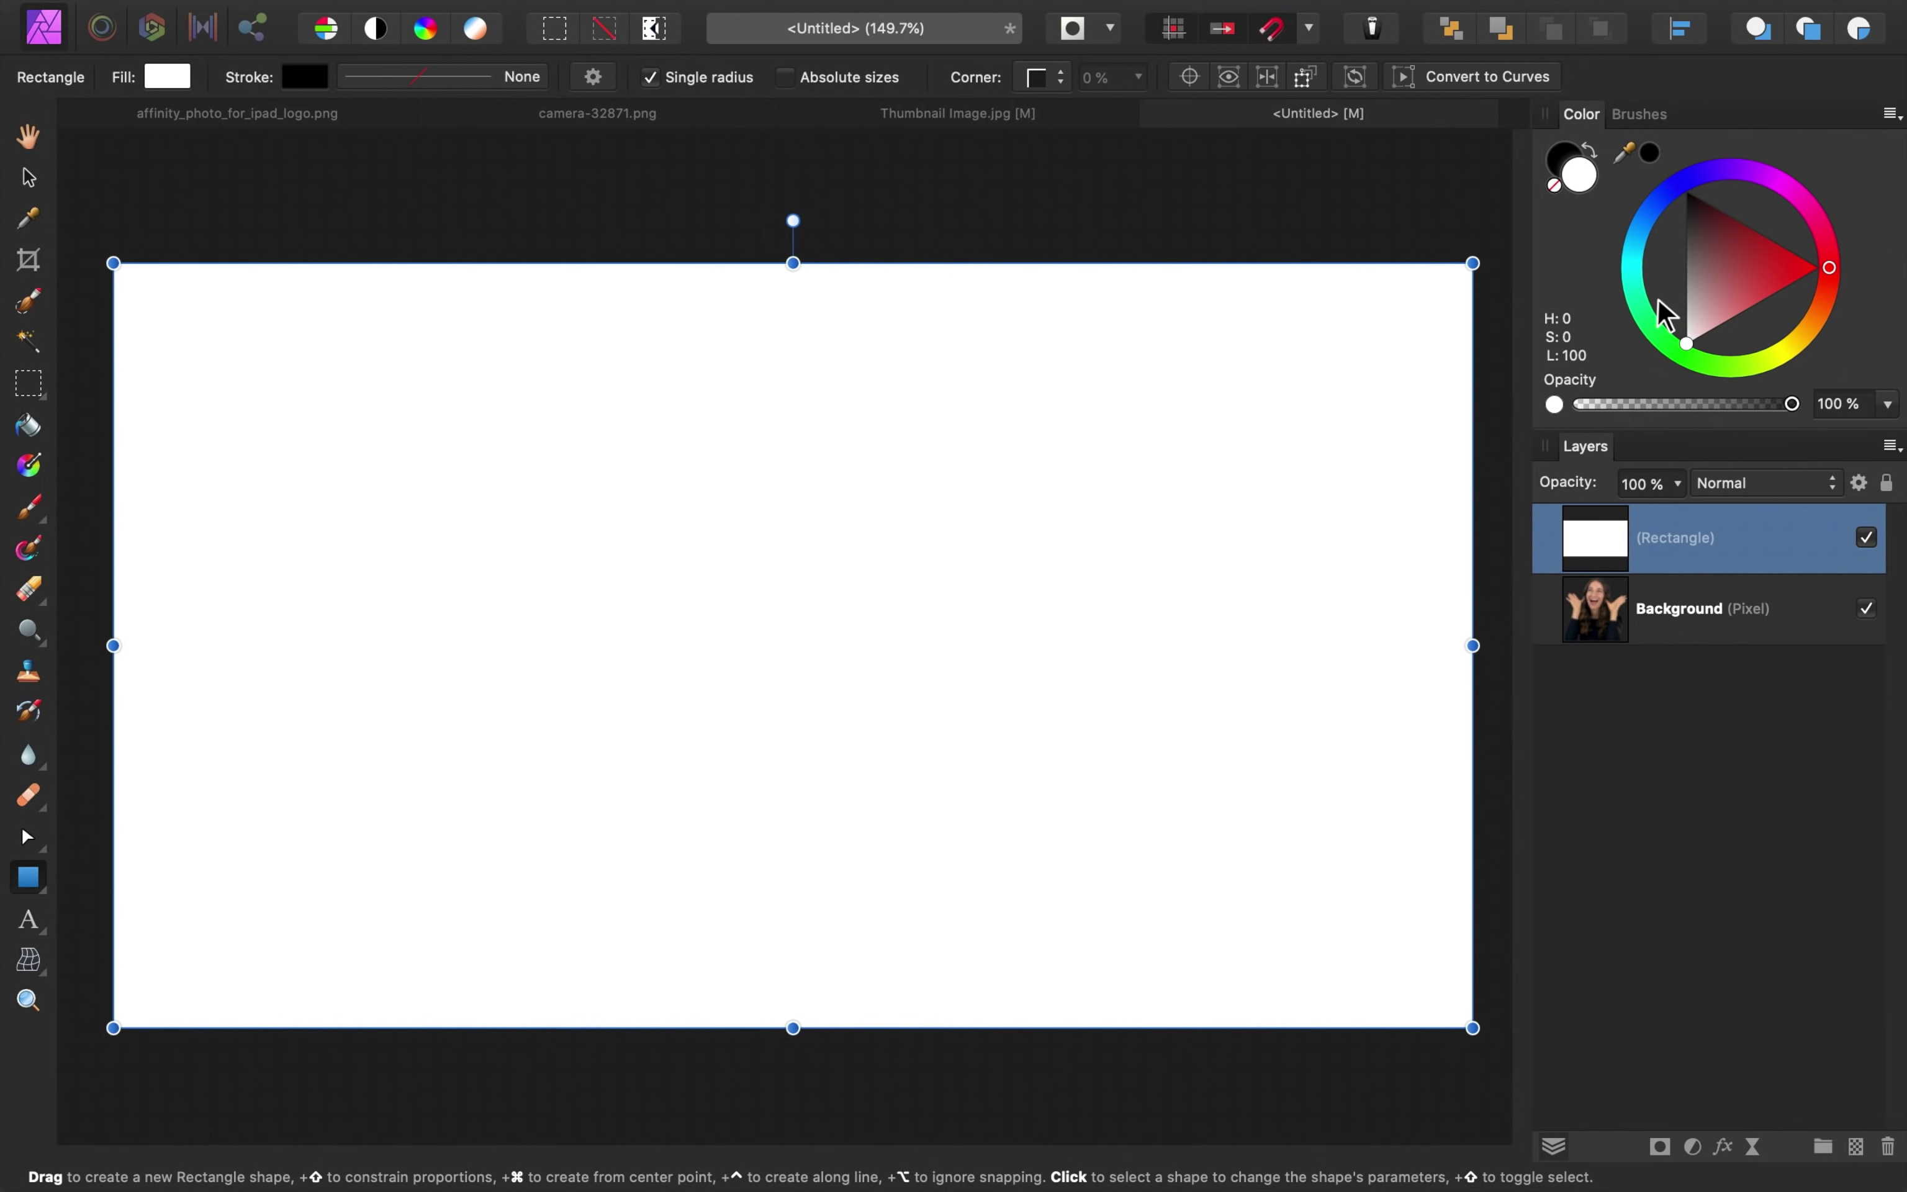
left_click(1635, 256)
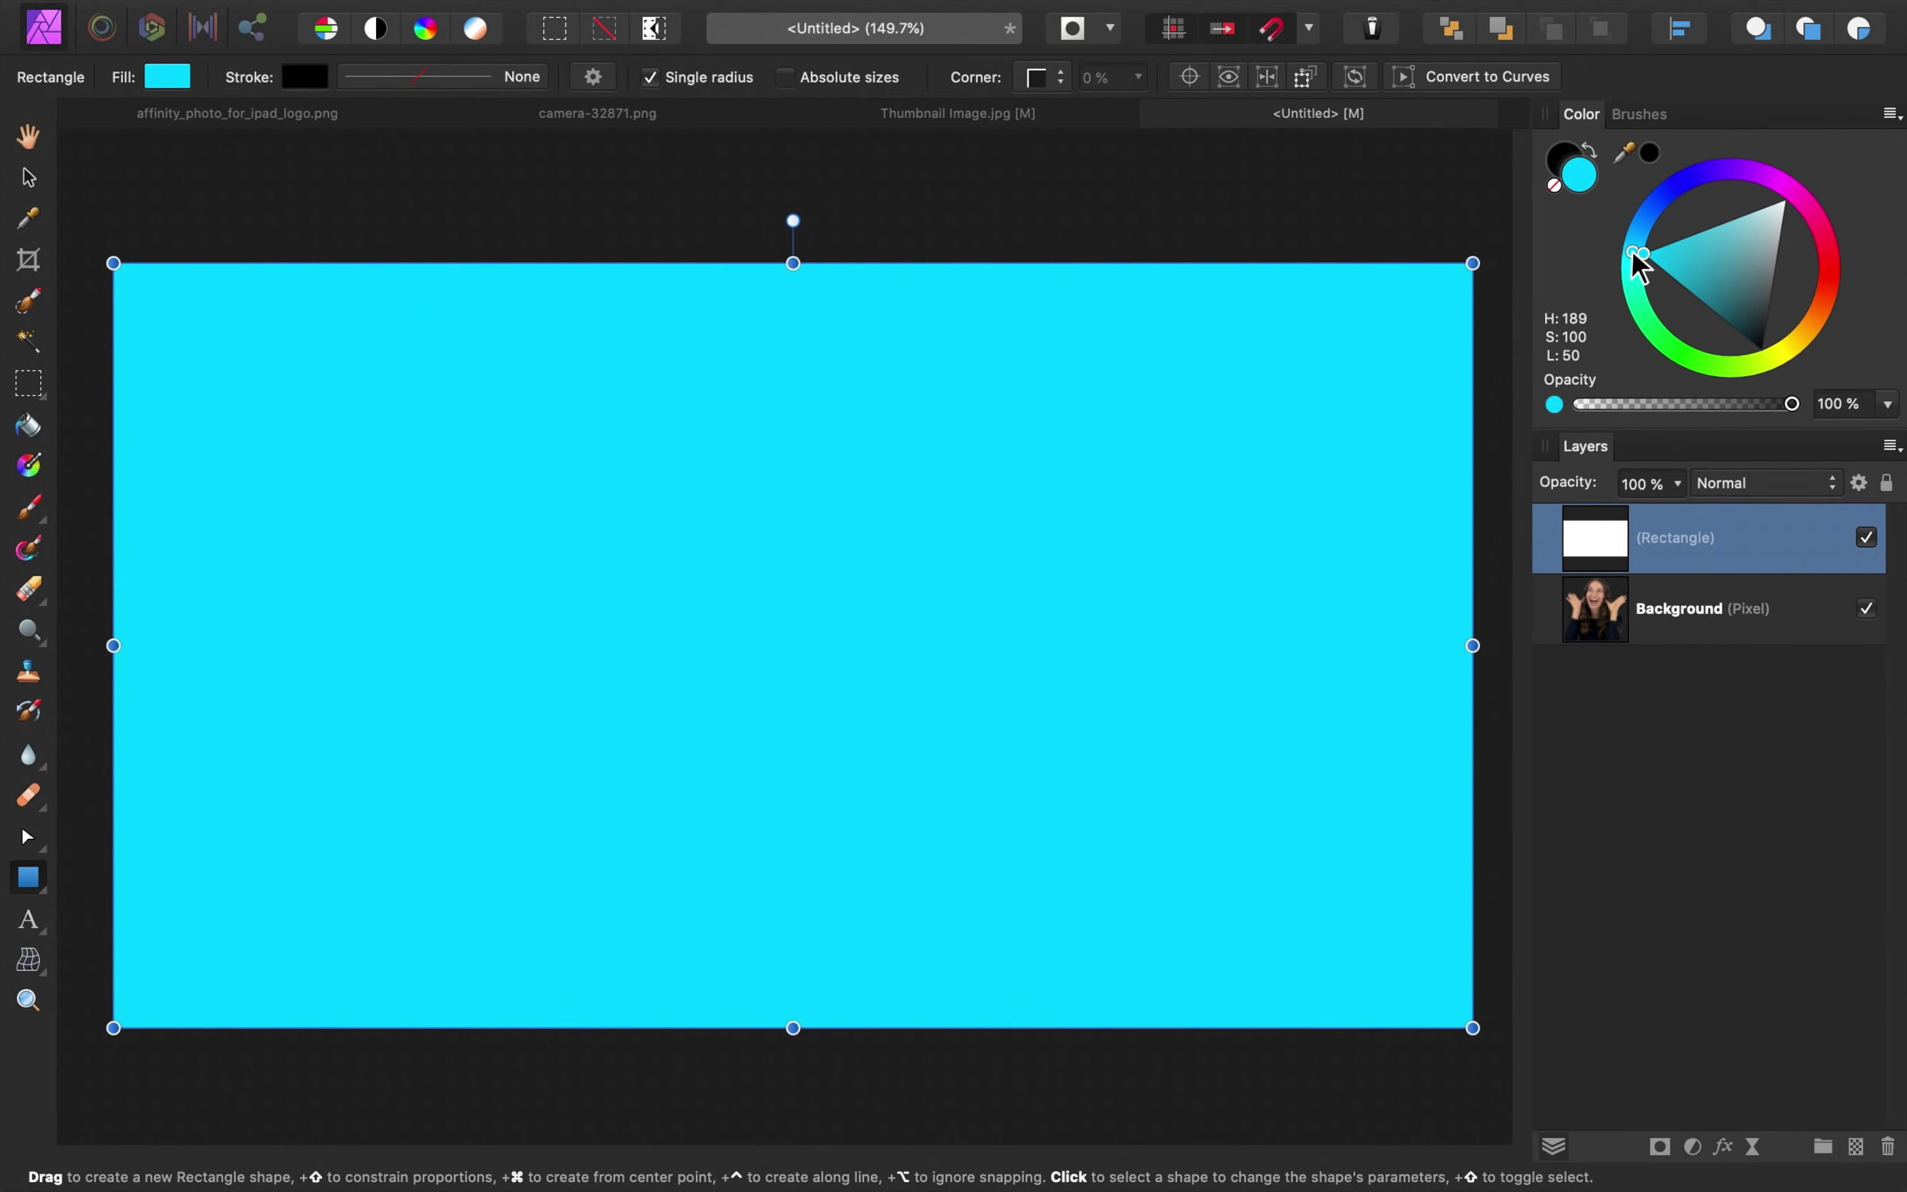
left_click(1728, 260)
left_click_drag(1729, 264, 1739, 263)
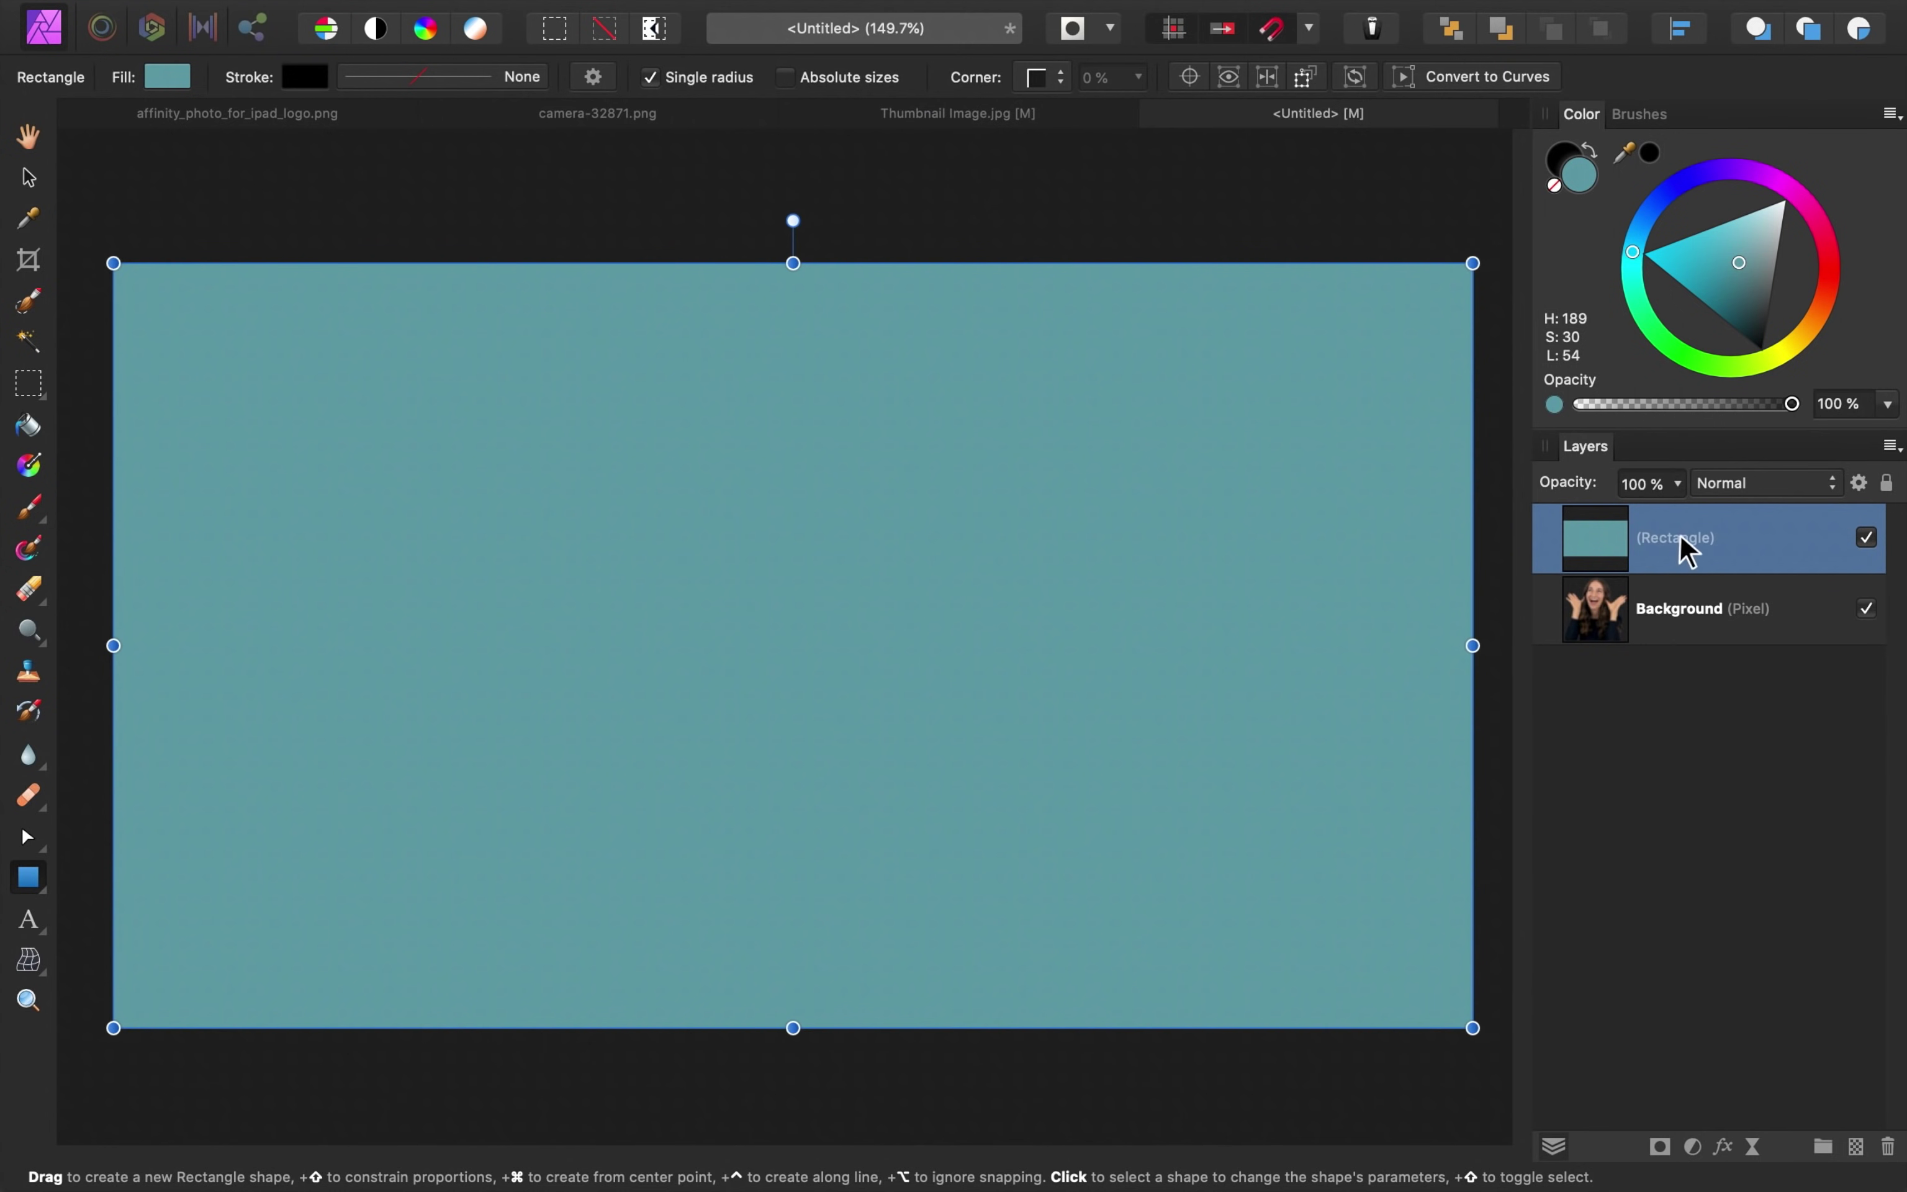
left_click_drag(1658, 555, 1608, 668)
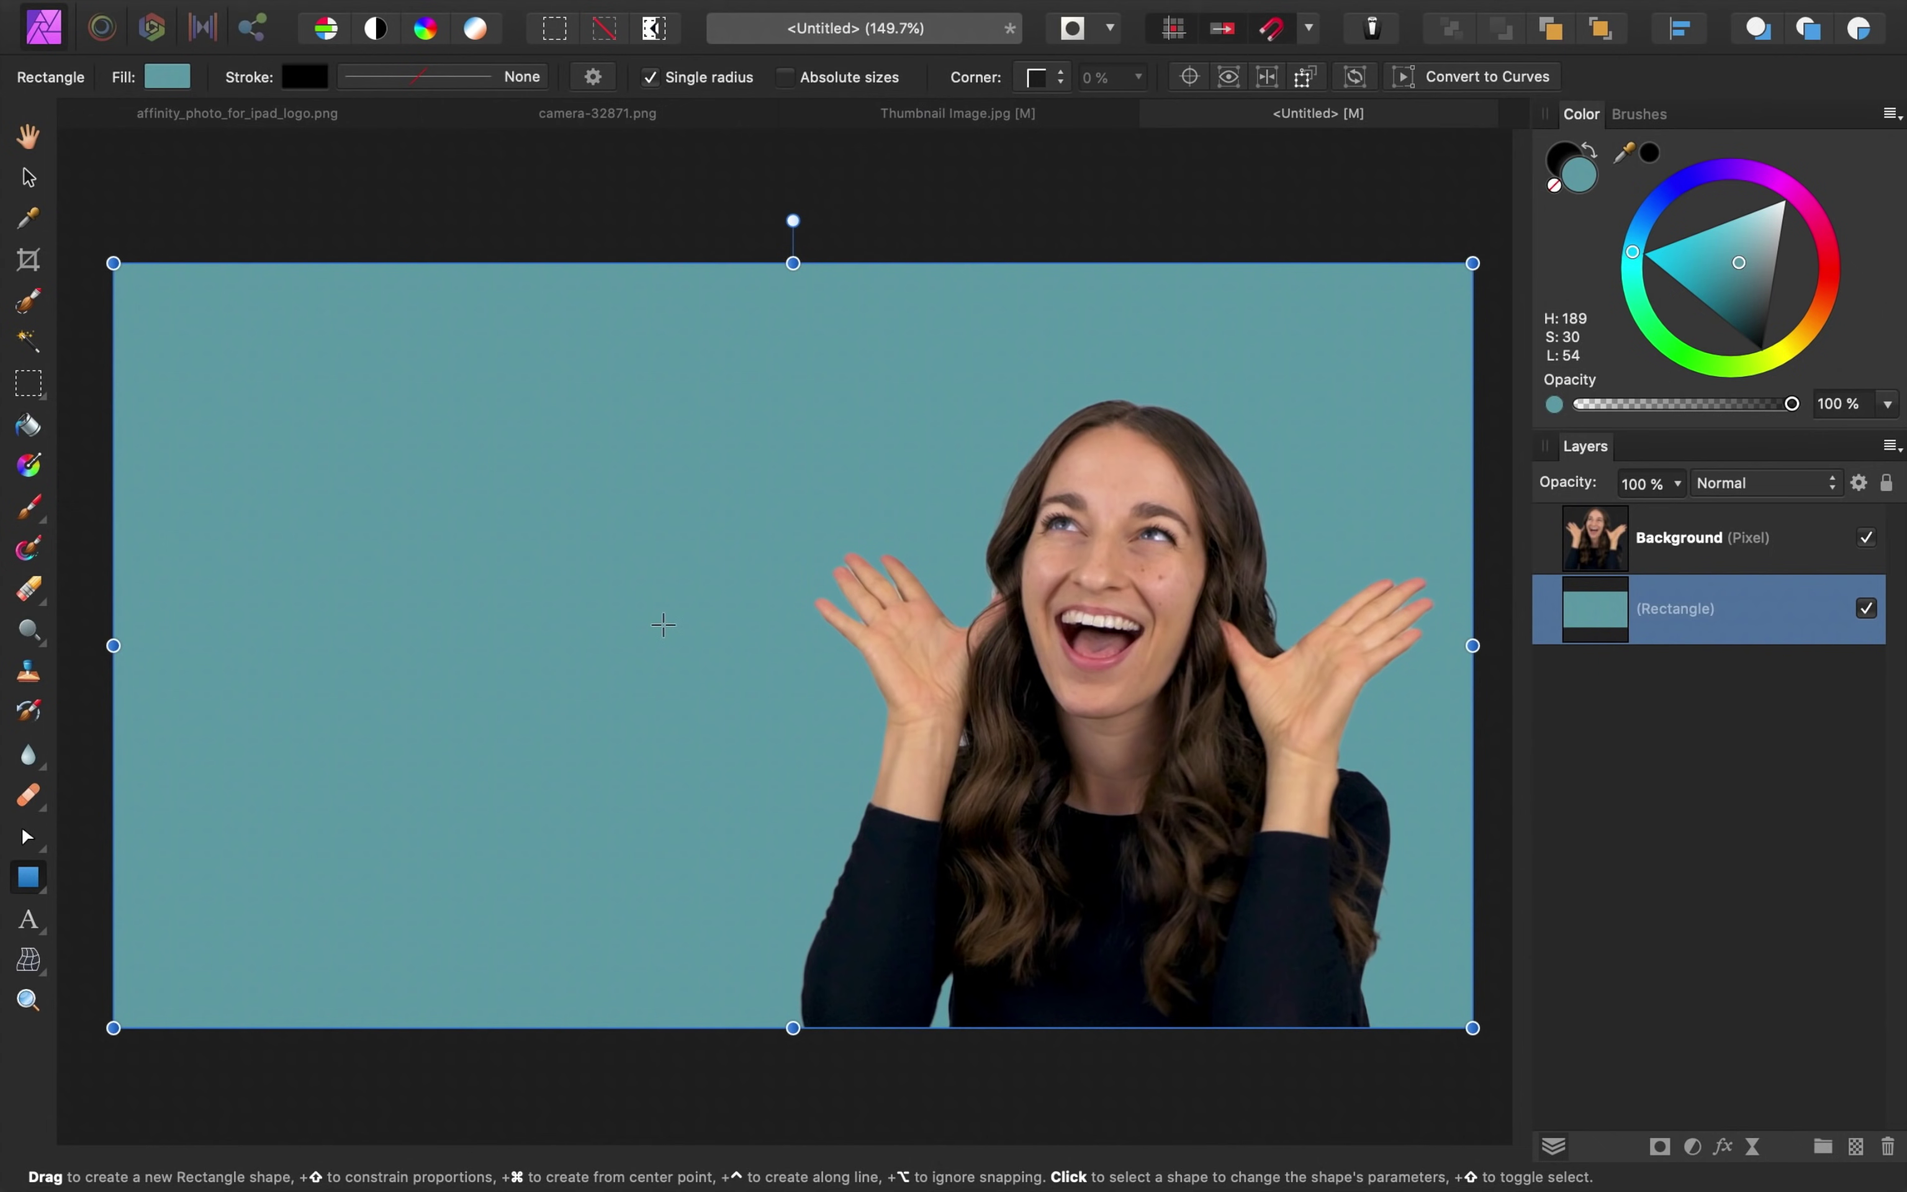
- Give the background rectangle a radial gradient fill
left_click(32, 471)
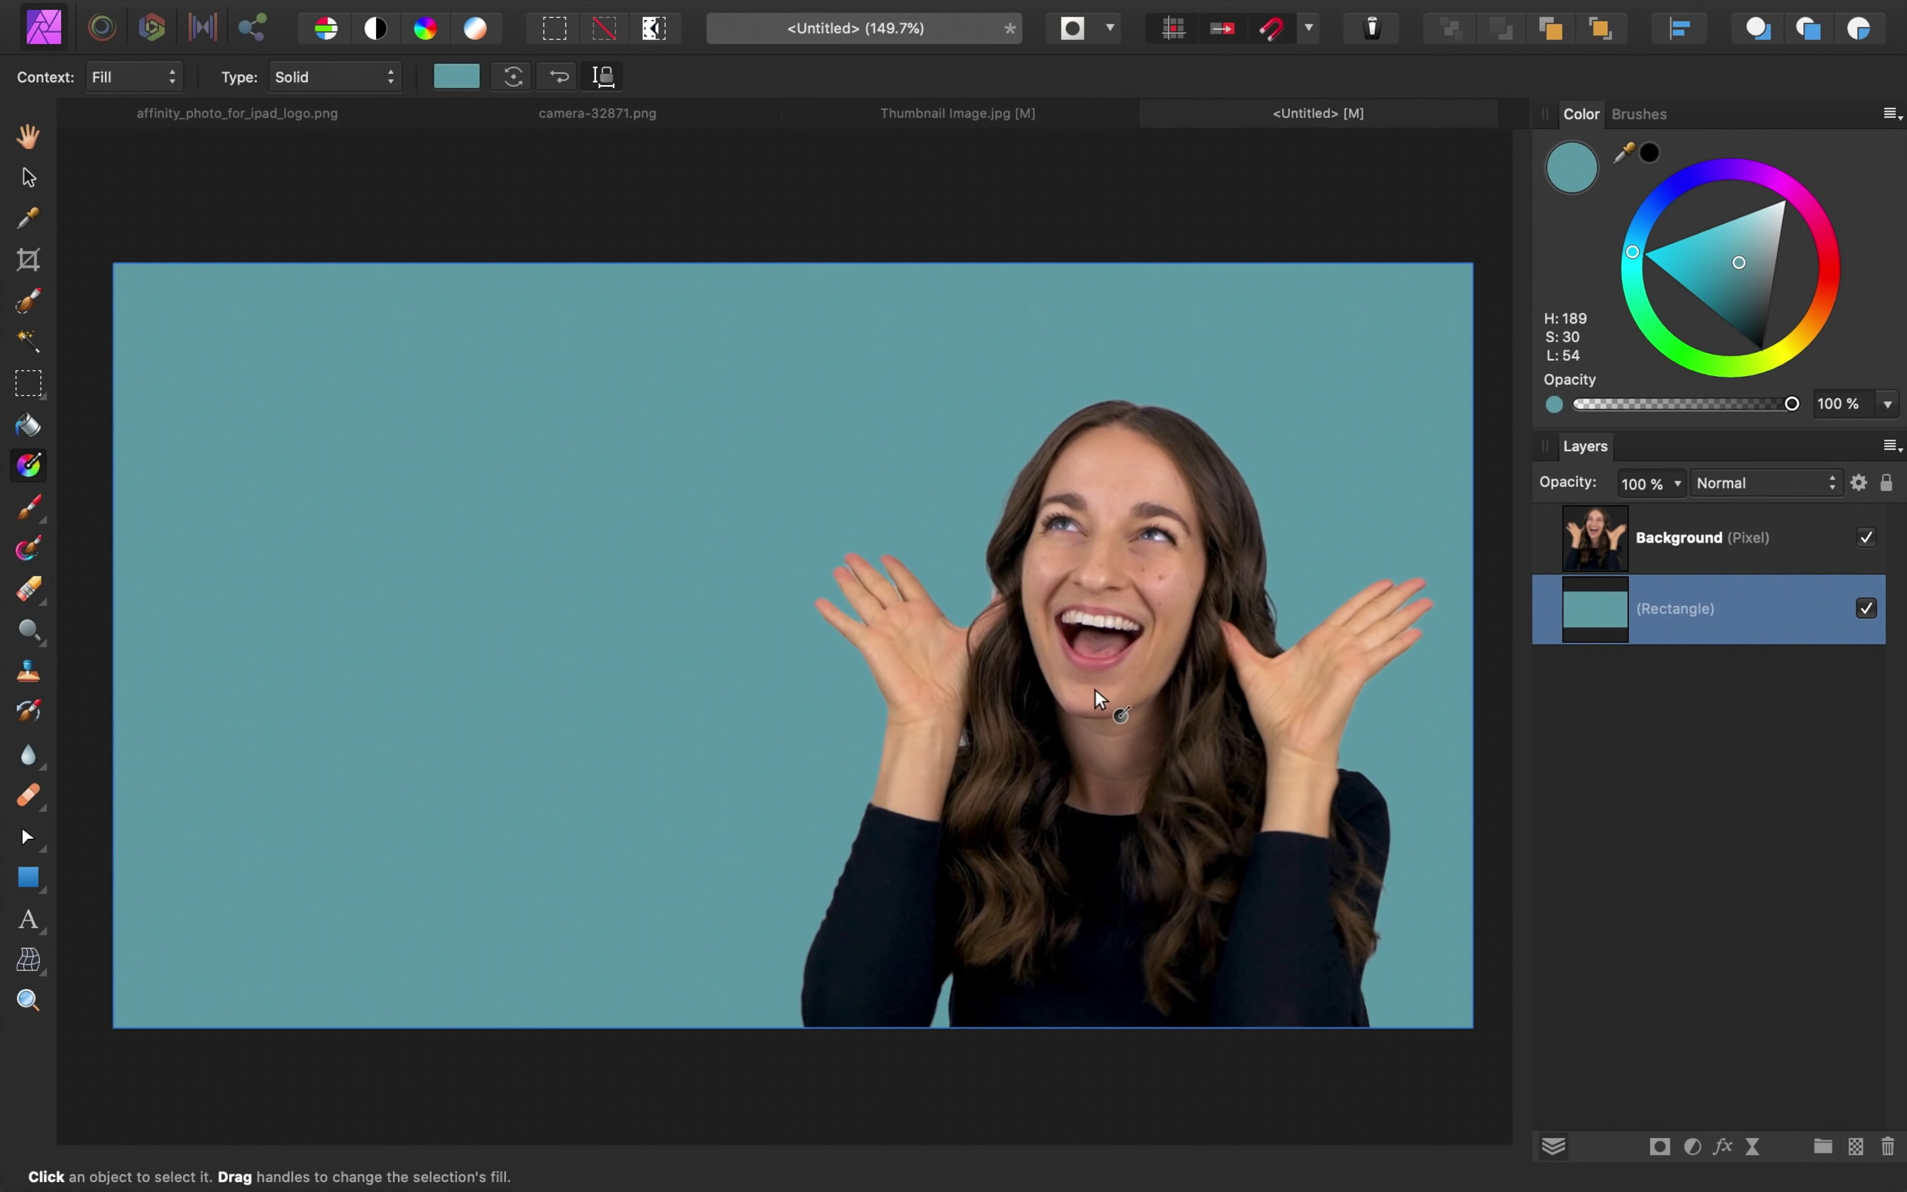
left_click_drag(1091, 701, 812, 487)
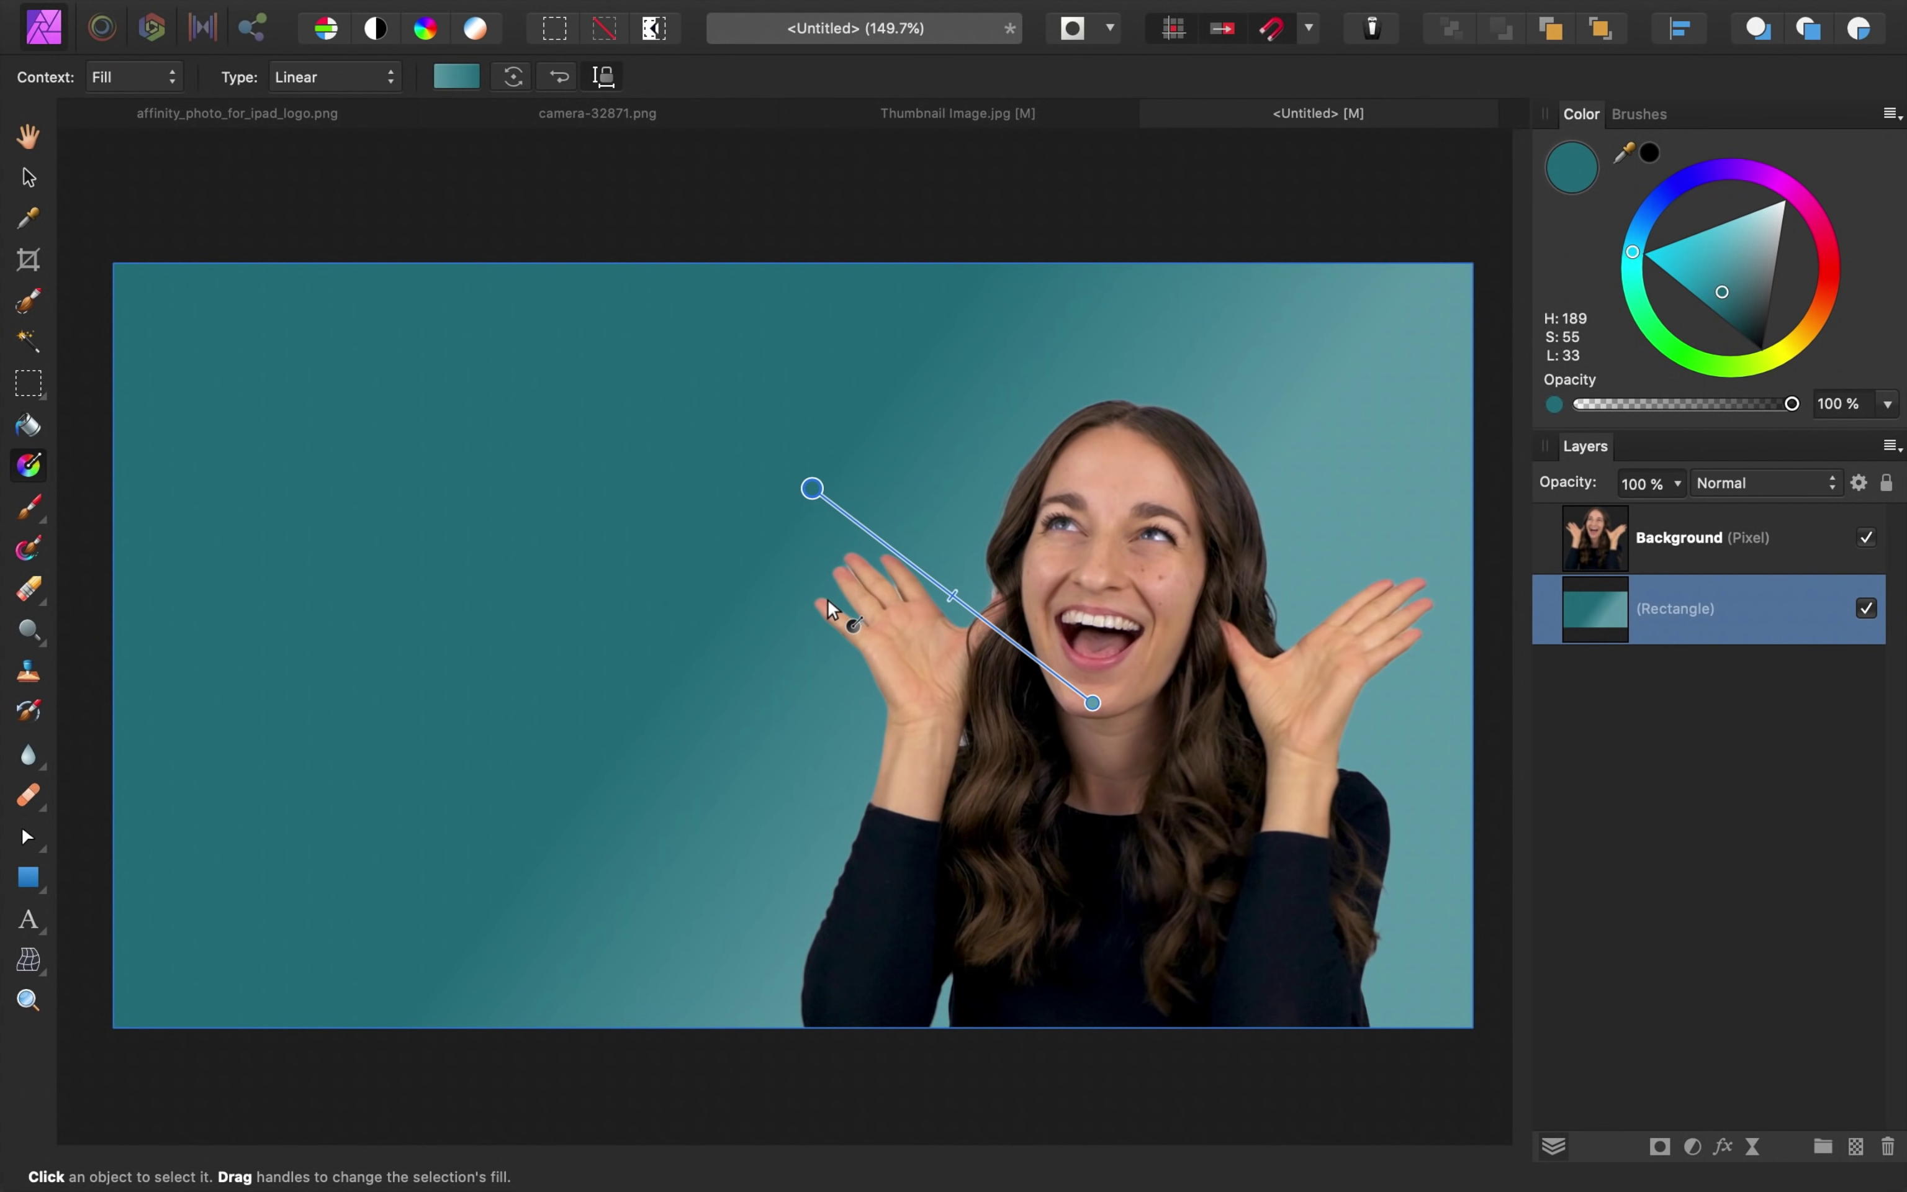
left_click(368, 79)
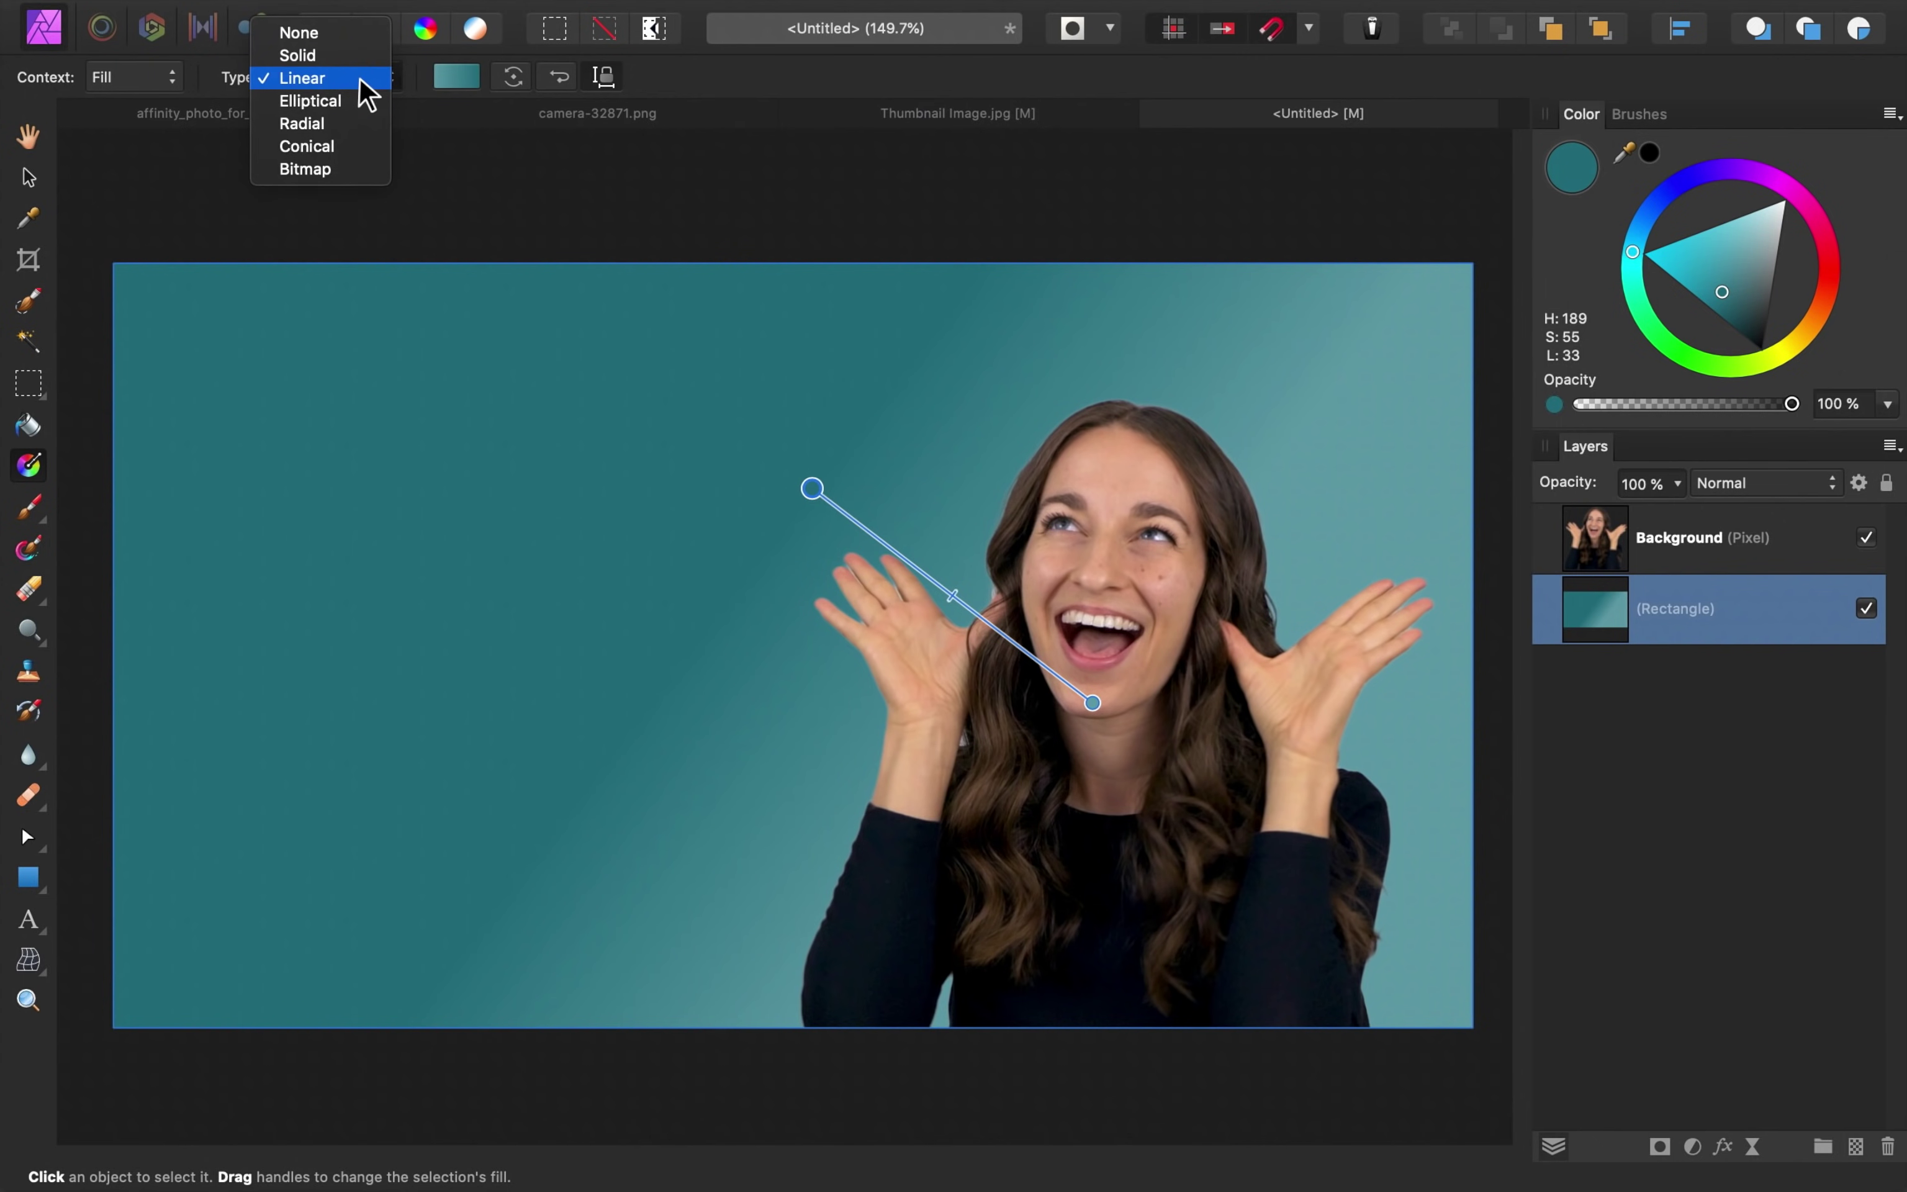
left_click(359, 124)
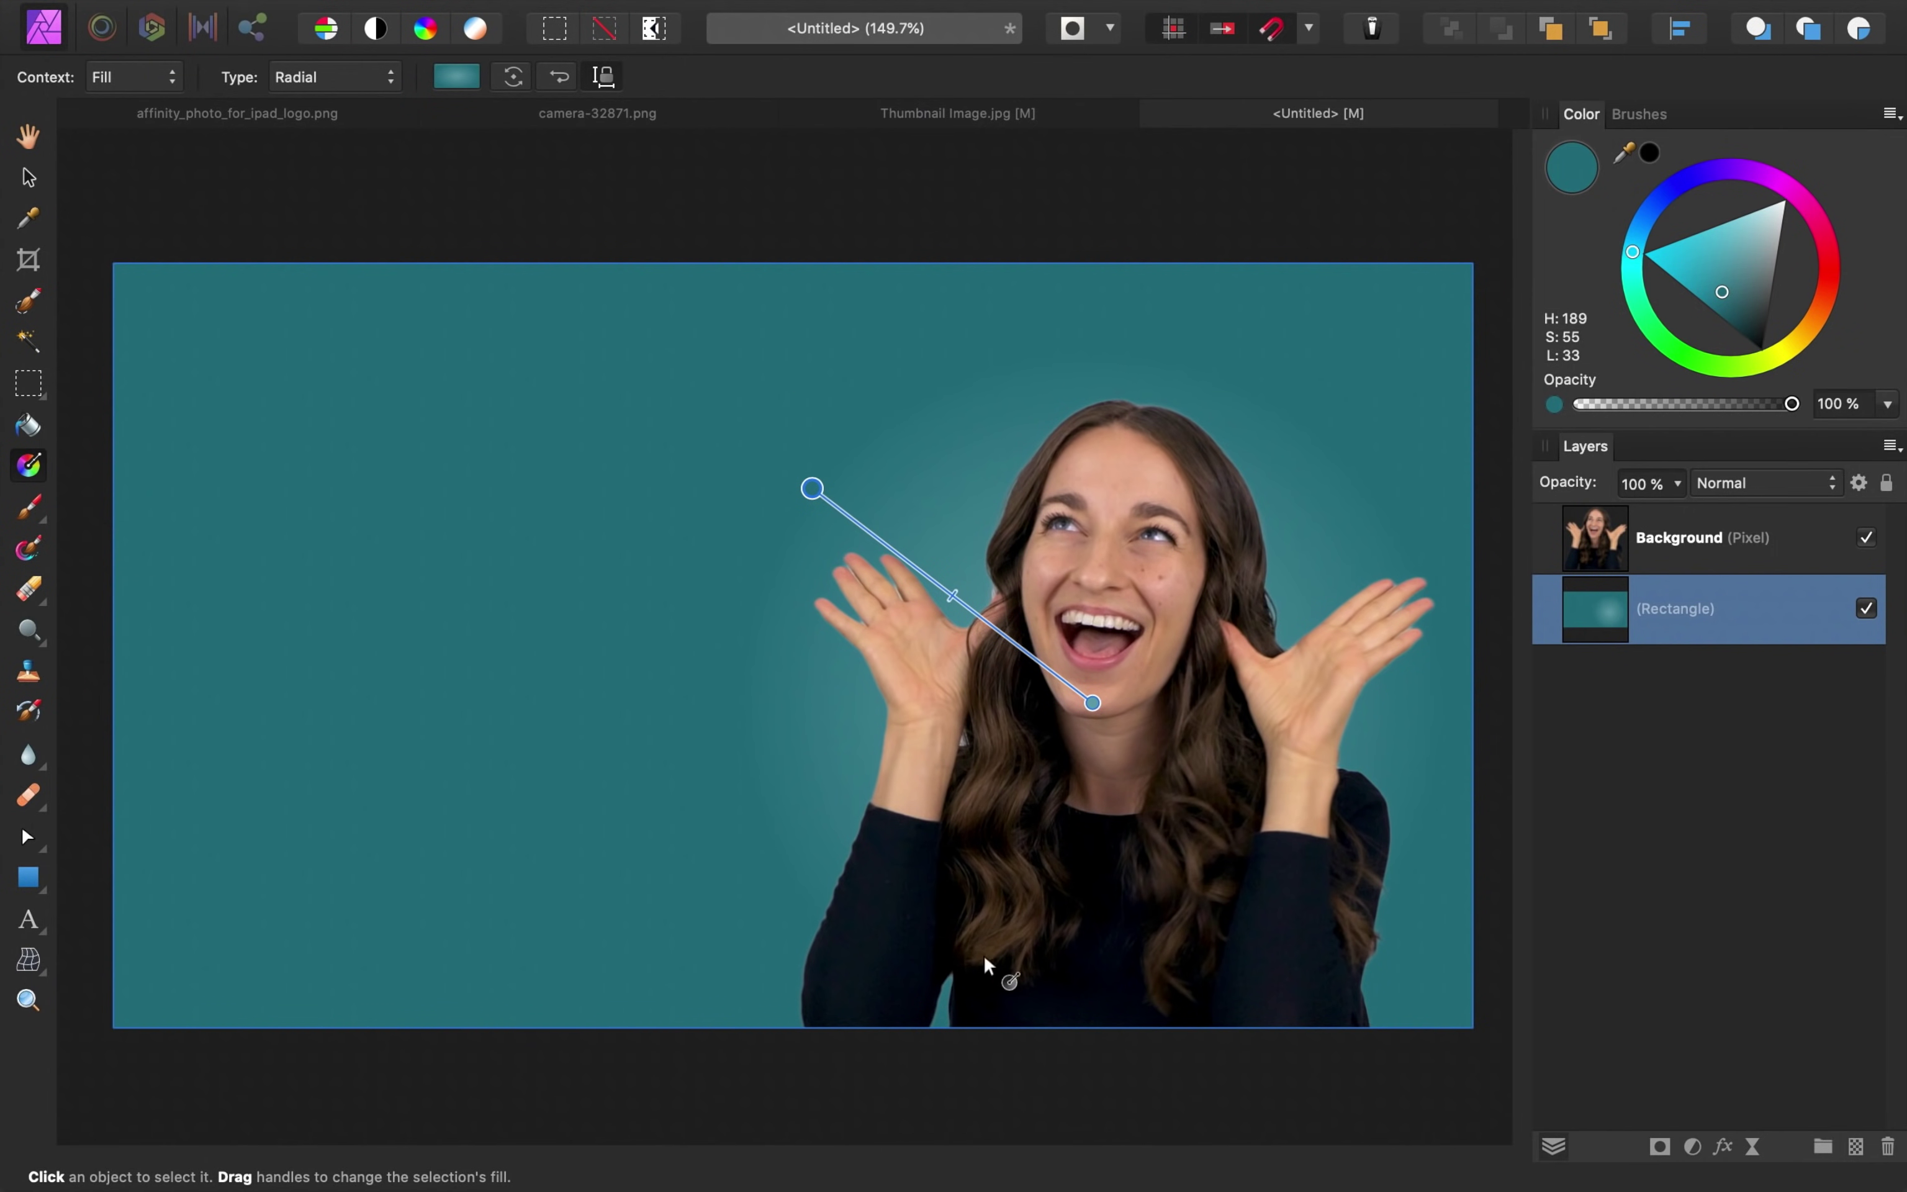
- Reposition the gradient stops, lighten the outer stop and shift the midpoint to widen the light area
left_click_drag(812, 489, 690, 480)
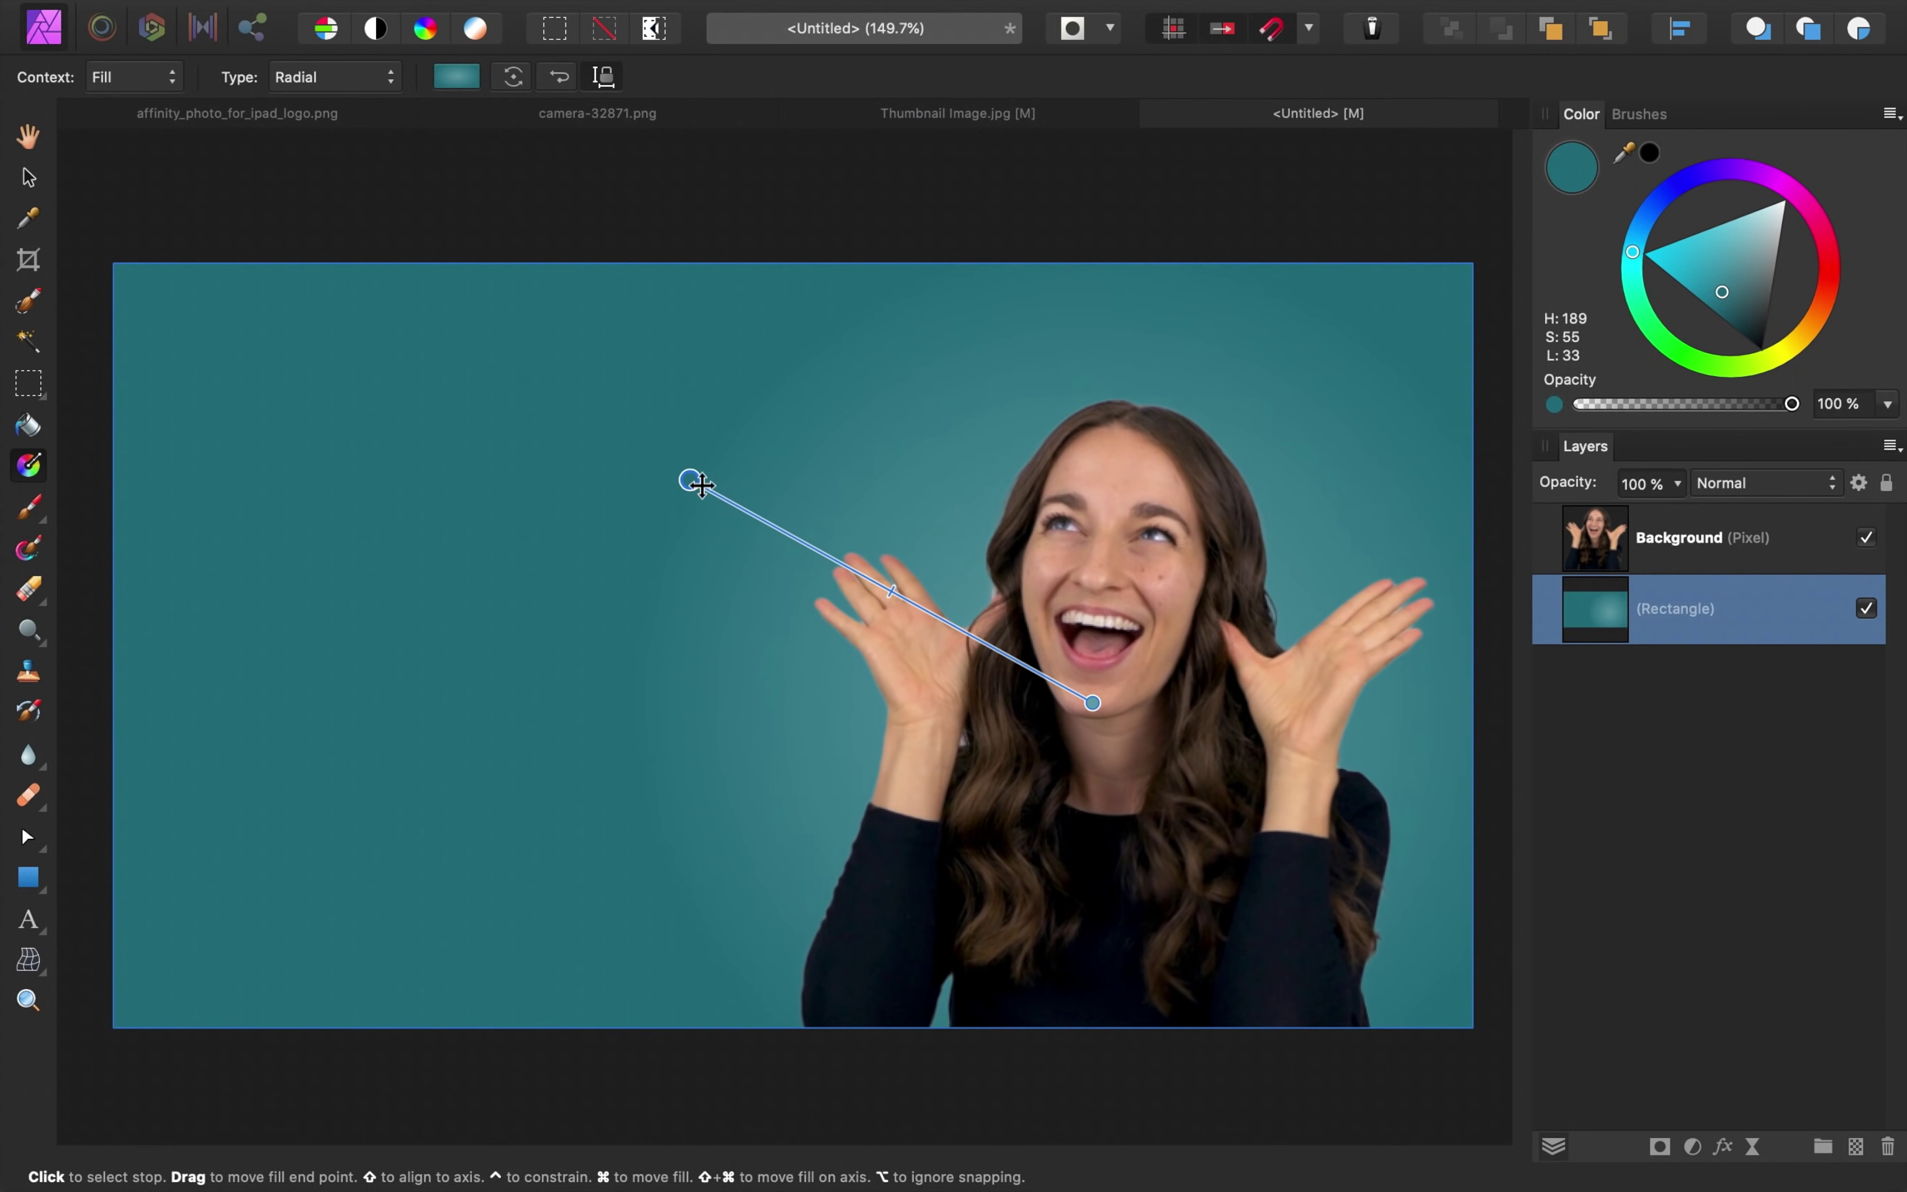
left_click_drag(1091, 696, 1094, 725)
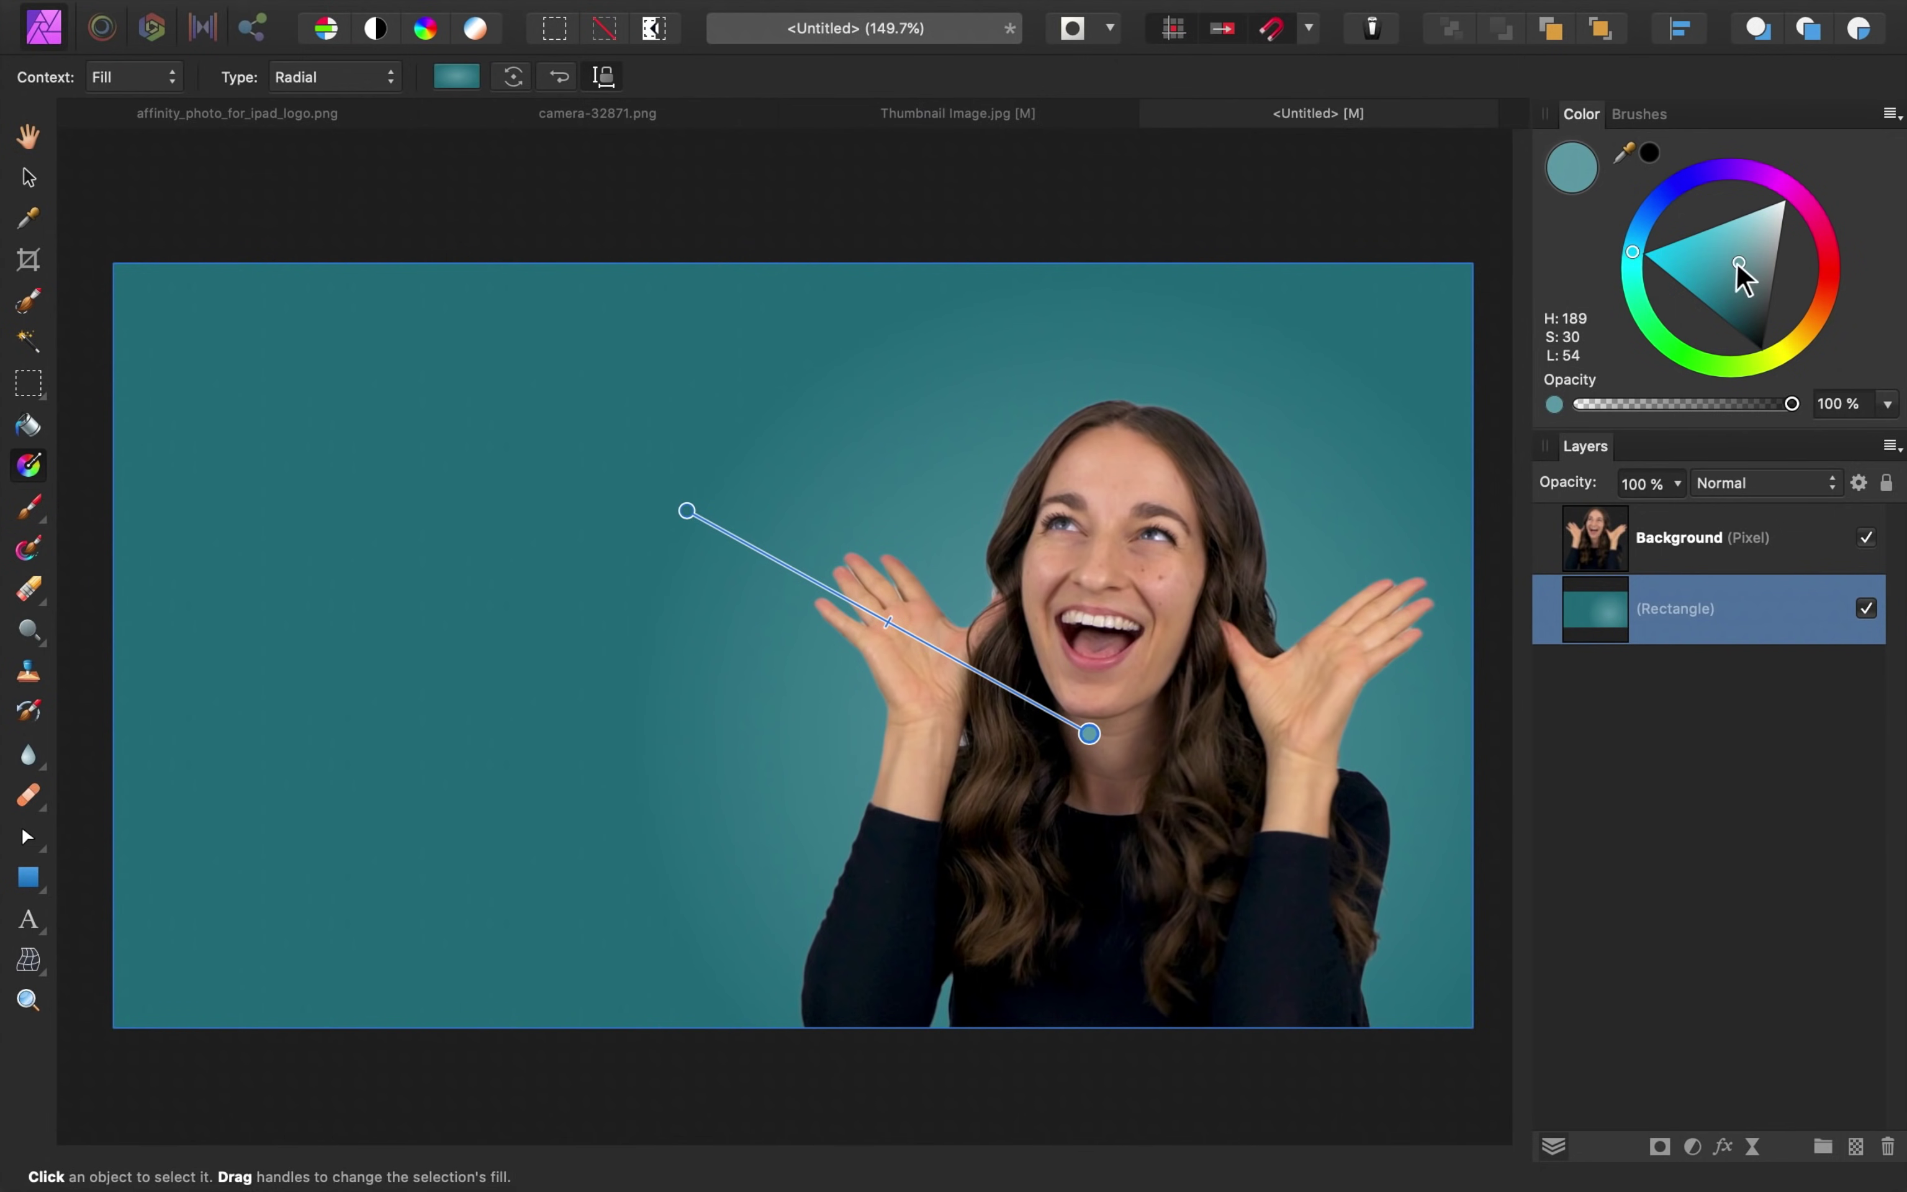
left_click_drag(1736, 276, 1762, 246)
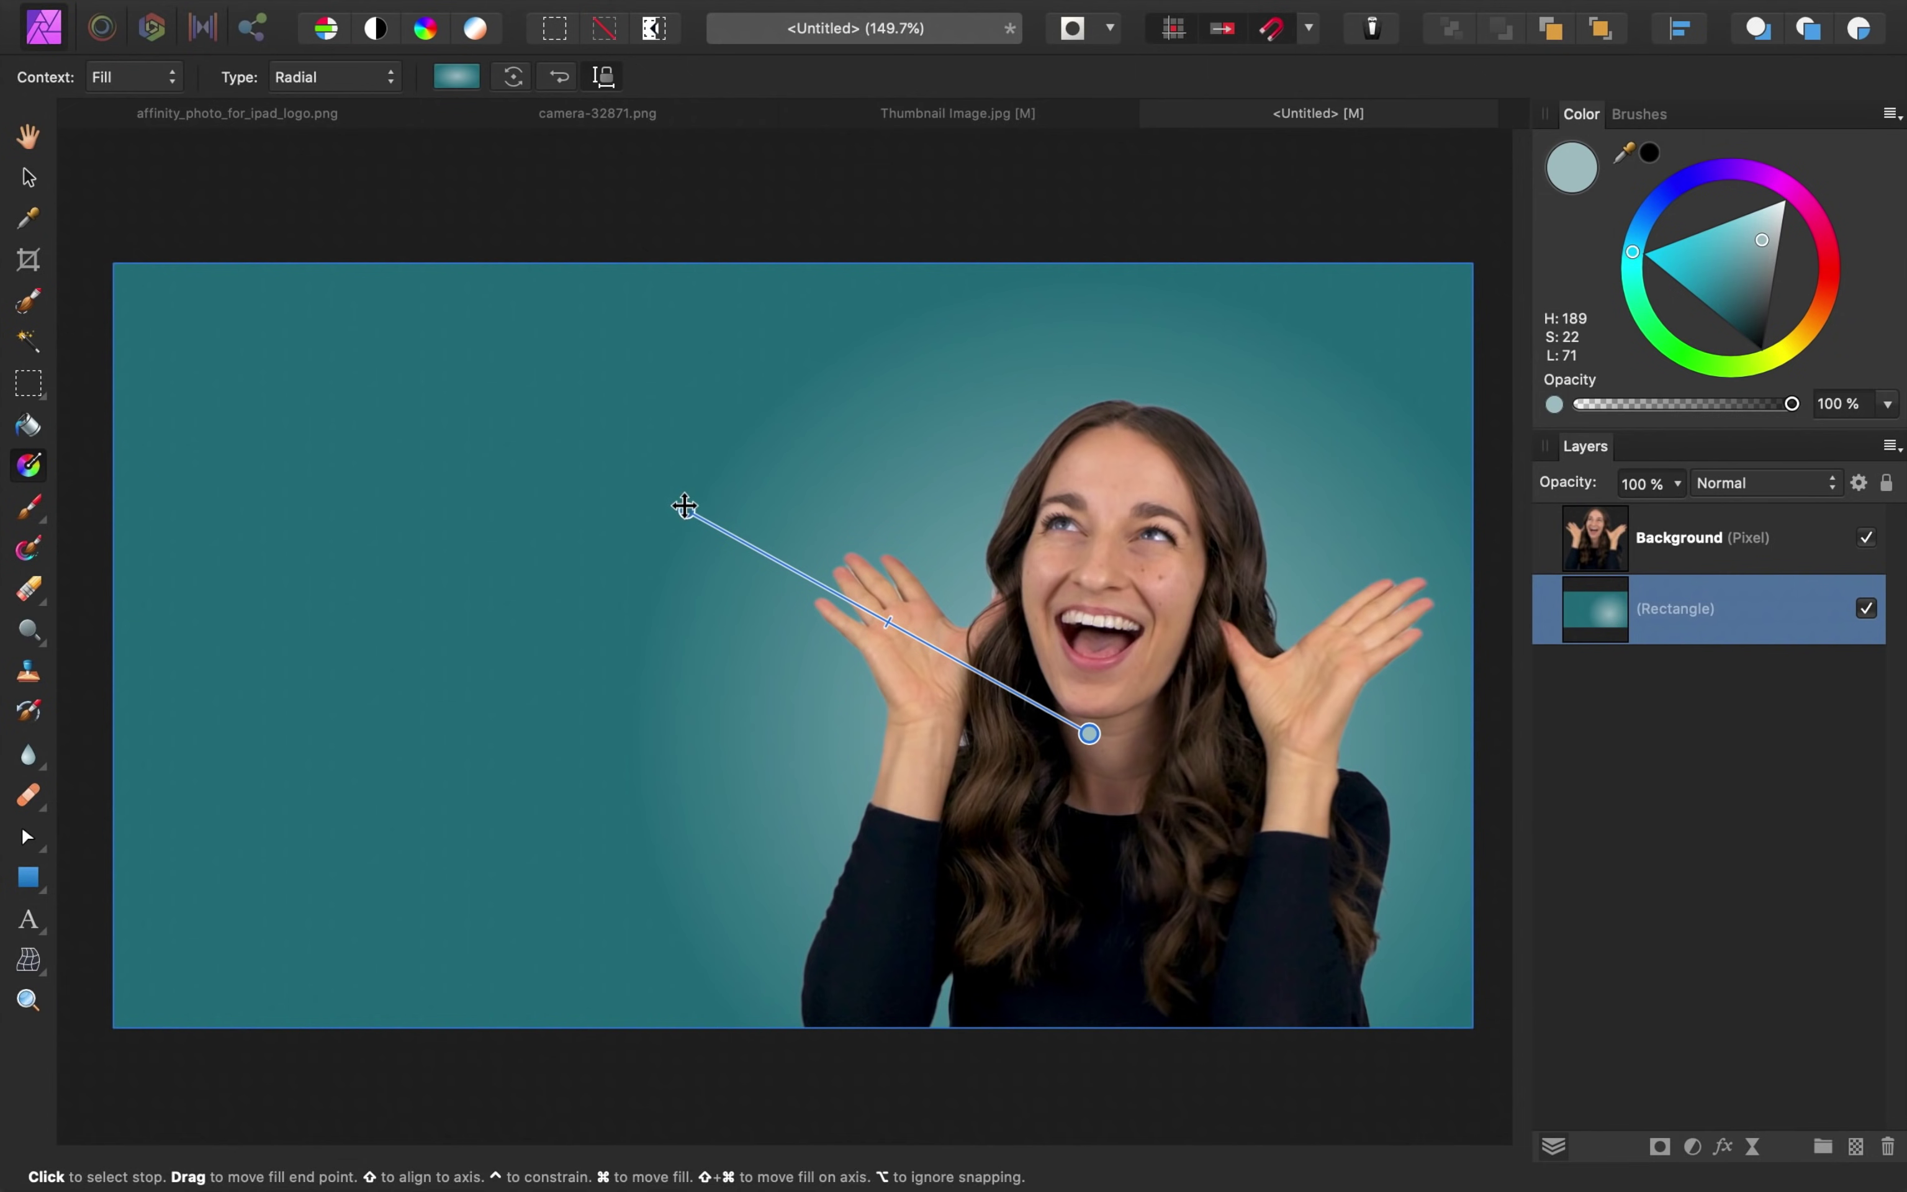
left_click_drag(685, 506, 642, 498)
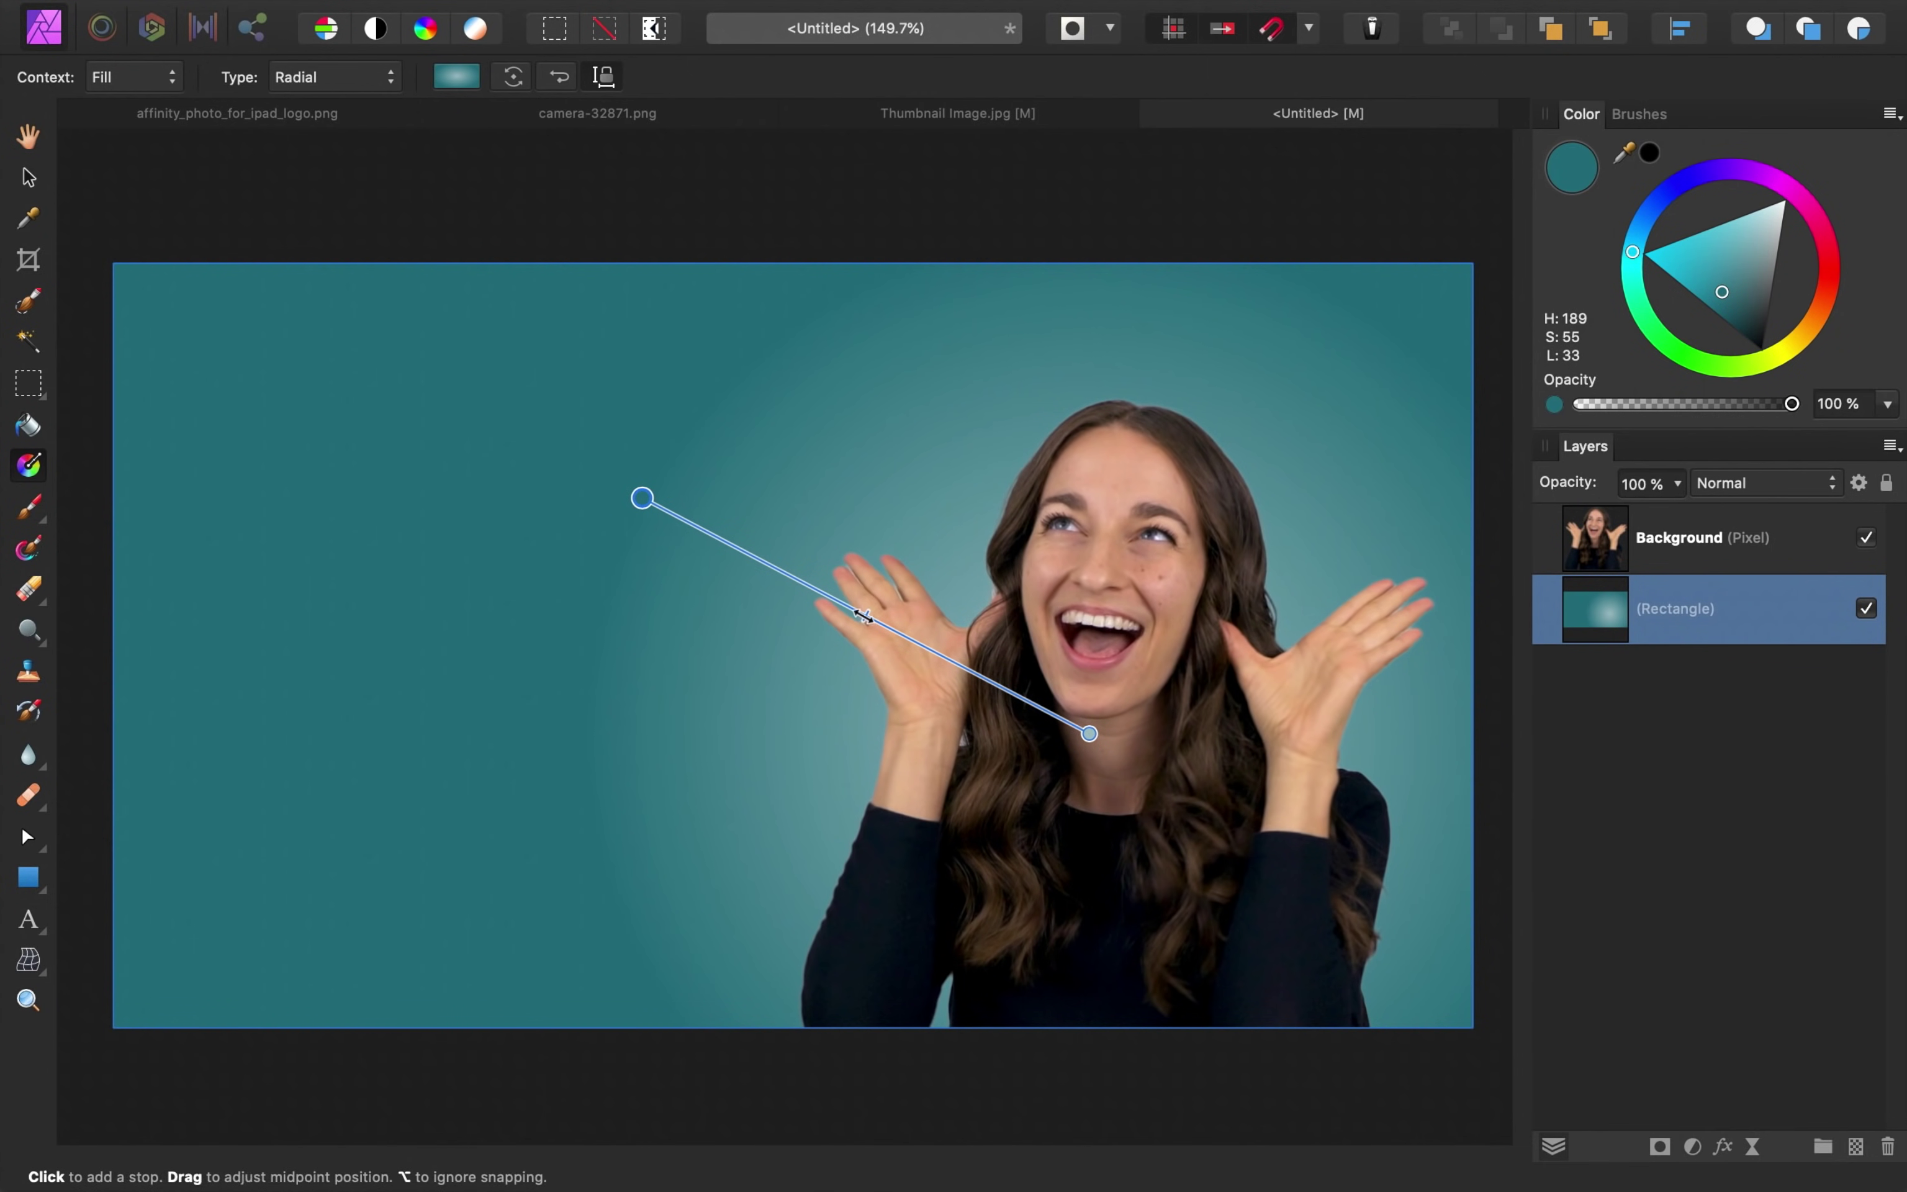
mouse_move(863, 616)
left_mouse_down()
mouse_move(898, 631)
mouse_move(670, 516)
mouse_move(913, 626)
mouse_move(835, 595)
mouse_move(889, 619)
left_mouse_up()
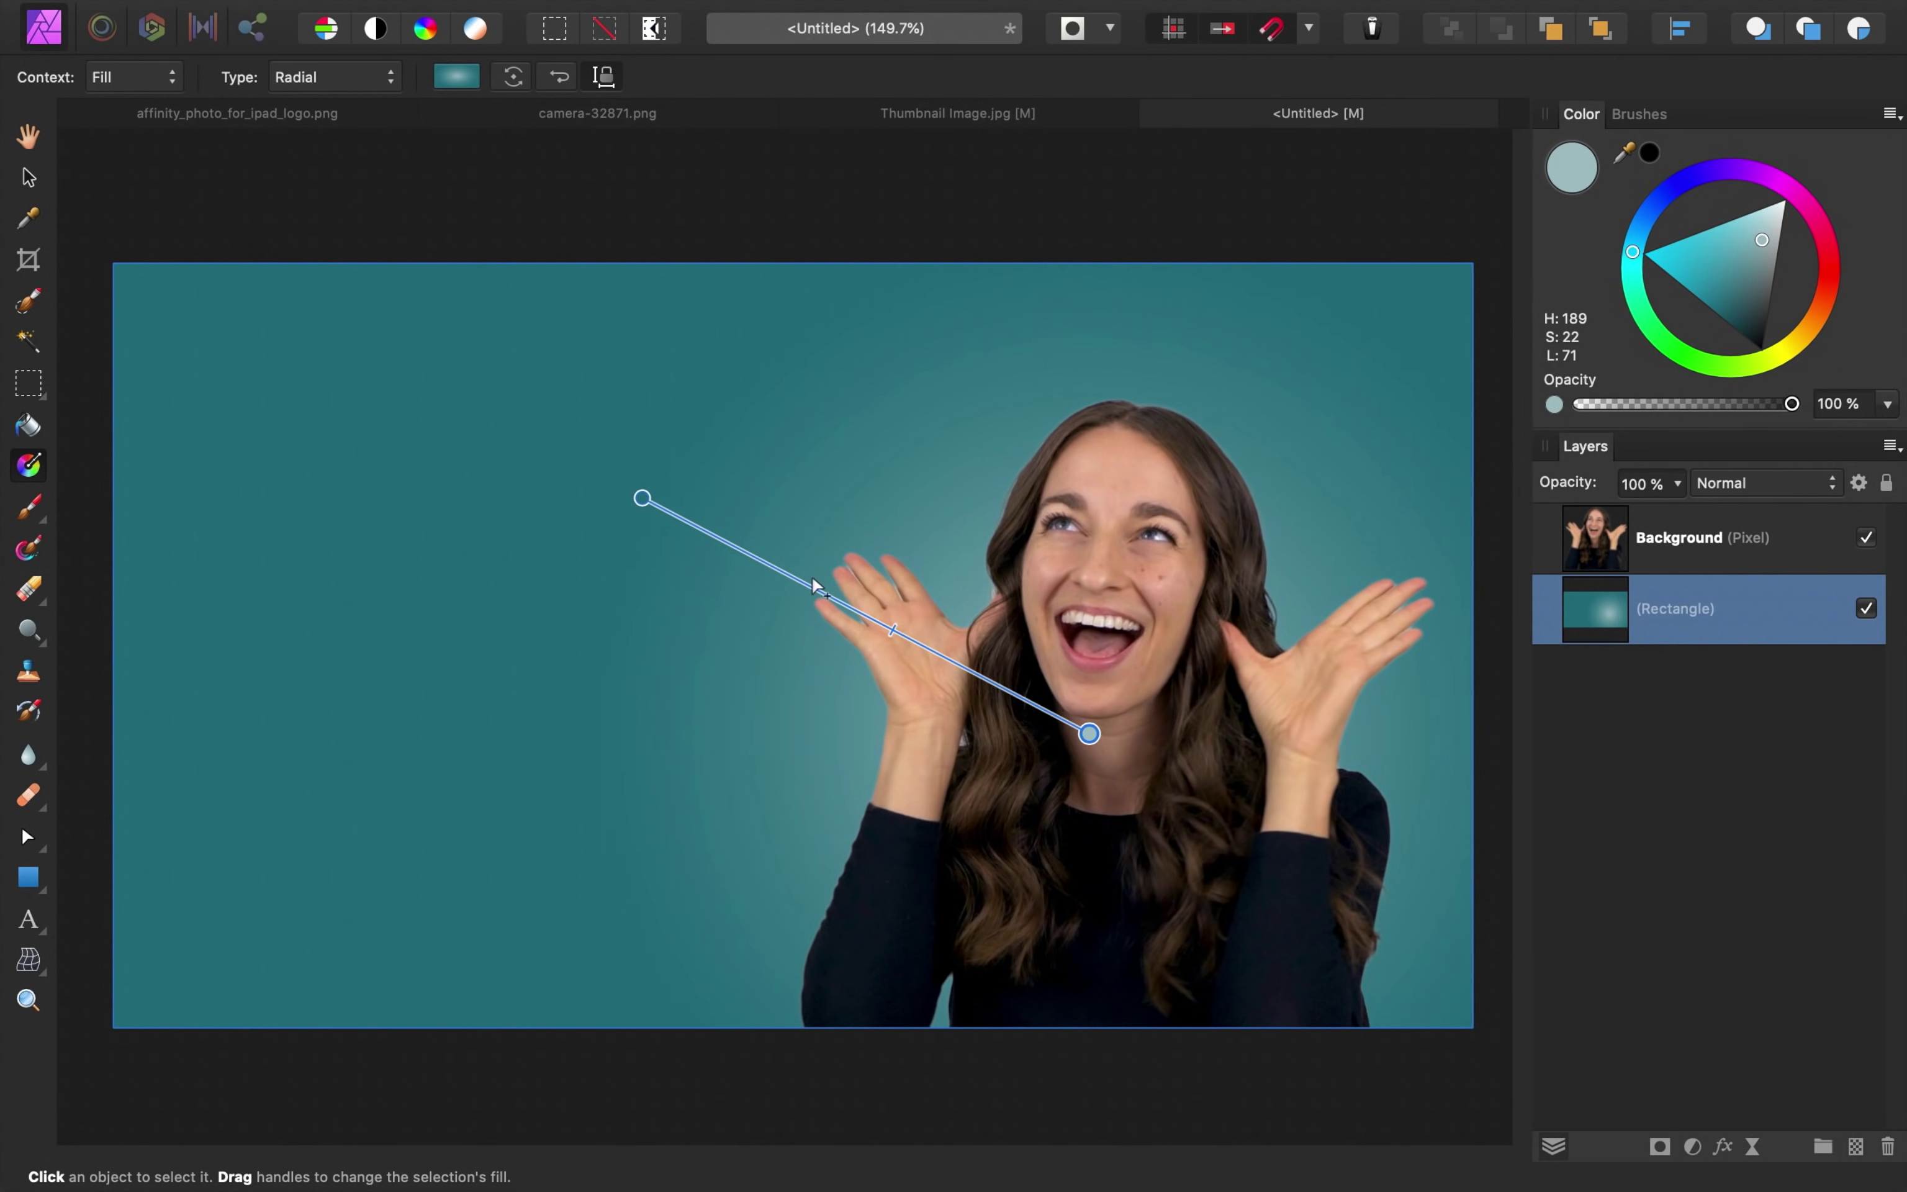
- Darken the gradient's start-stop teal slightly, then deselect to review the result
left_click(647, 500)
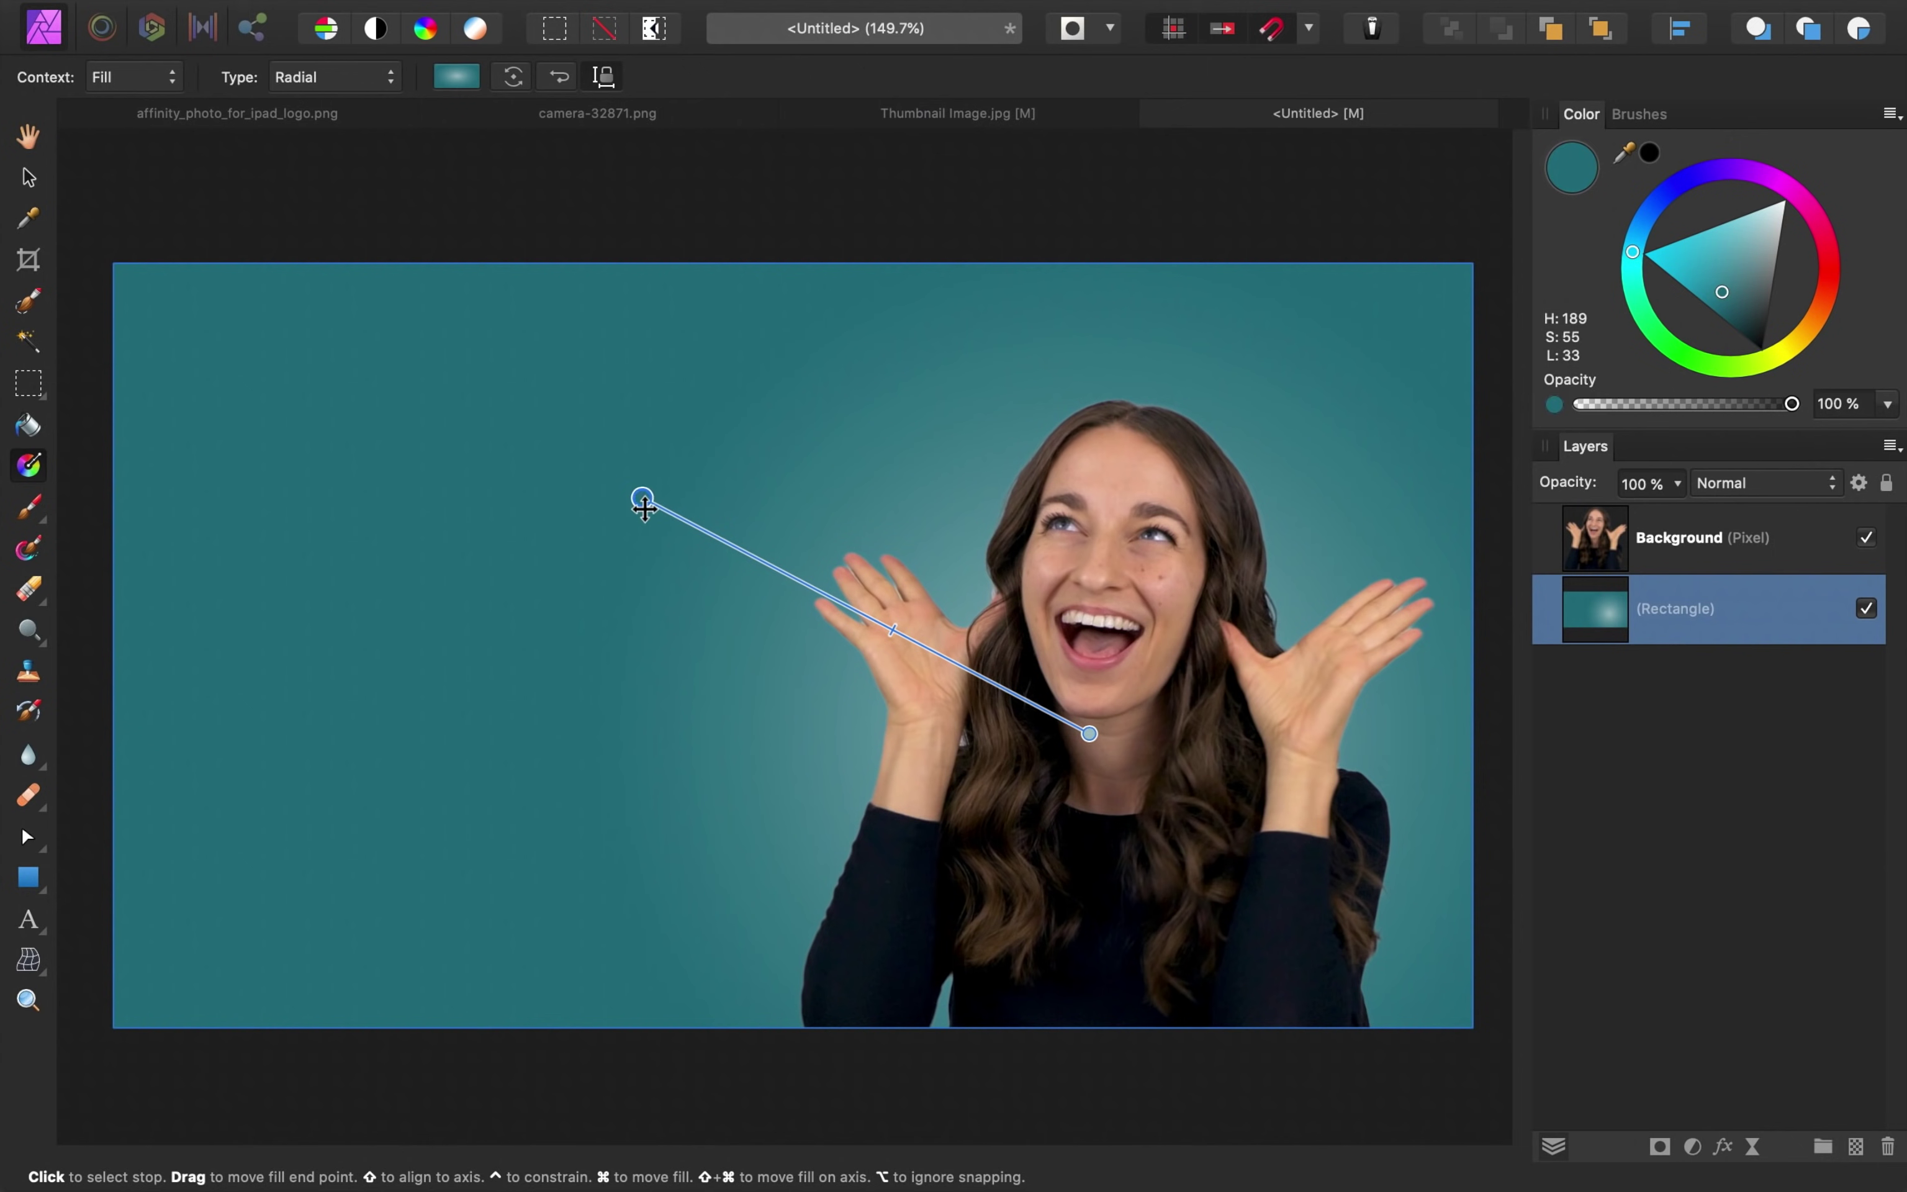
left_click(1726, 293)
left_click(1728, 299)
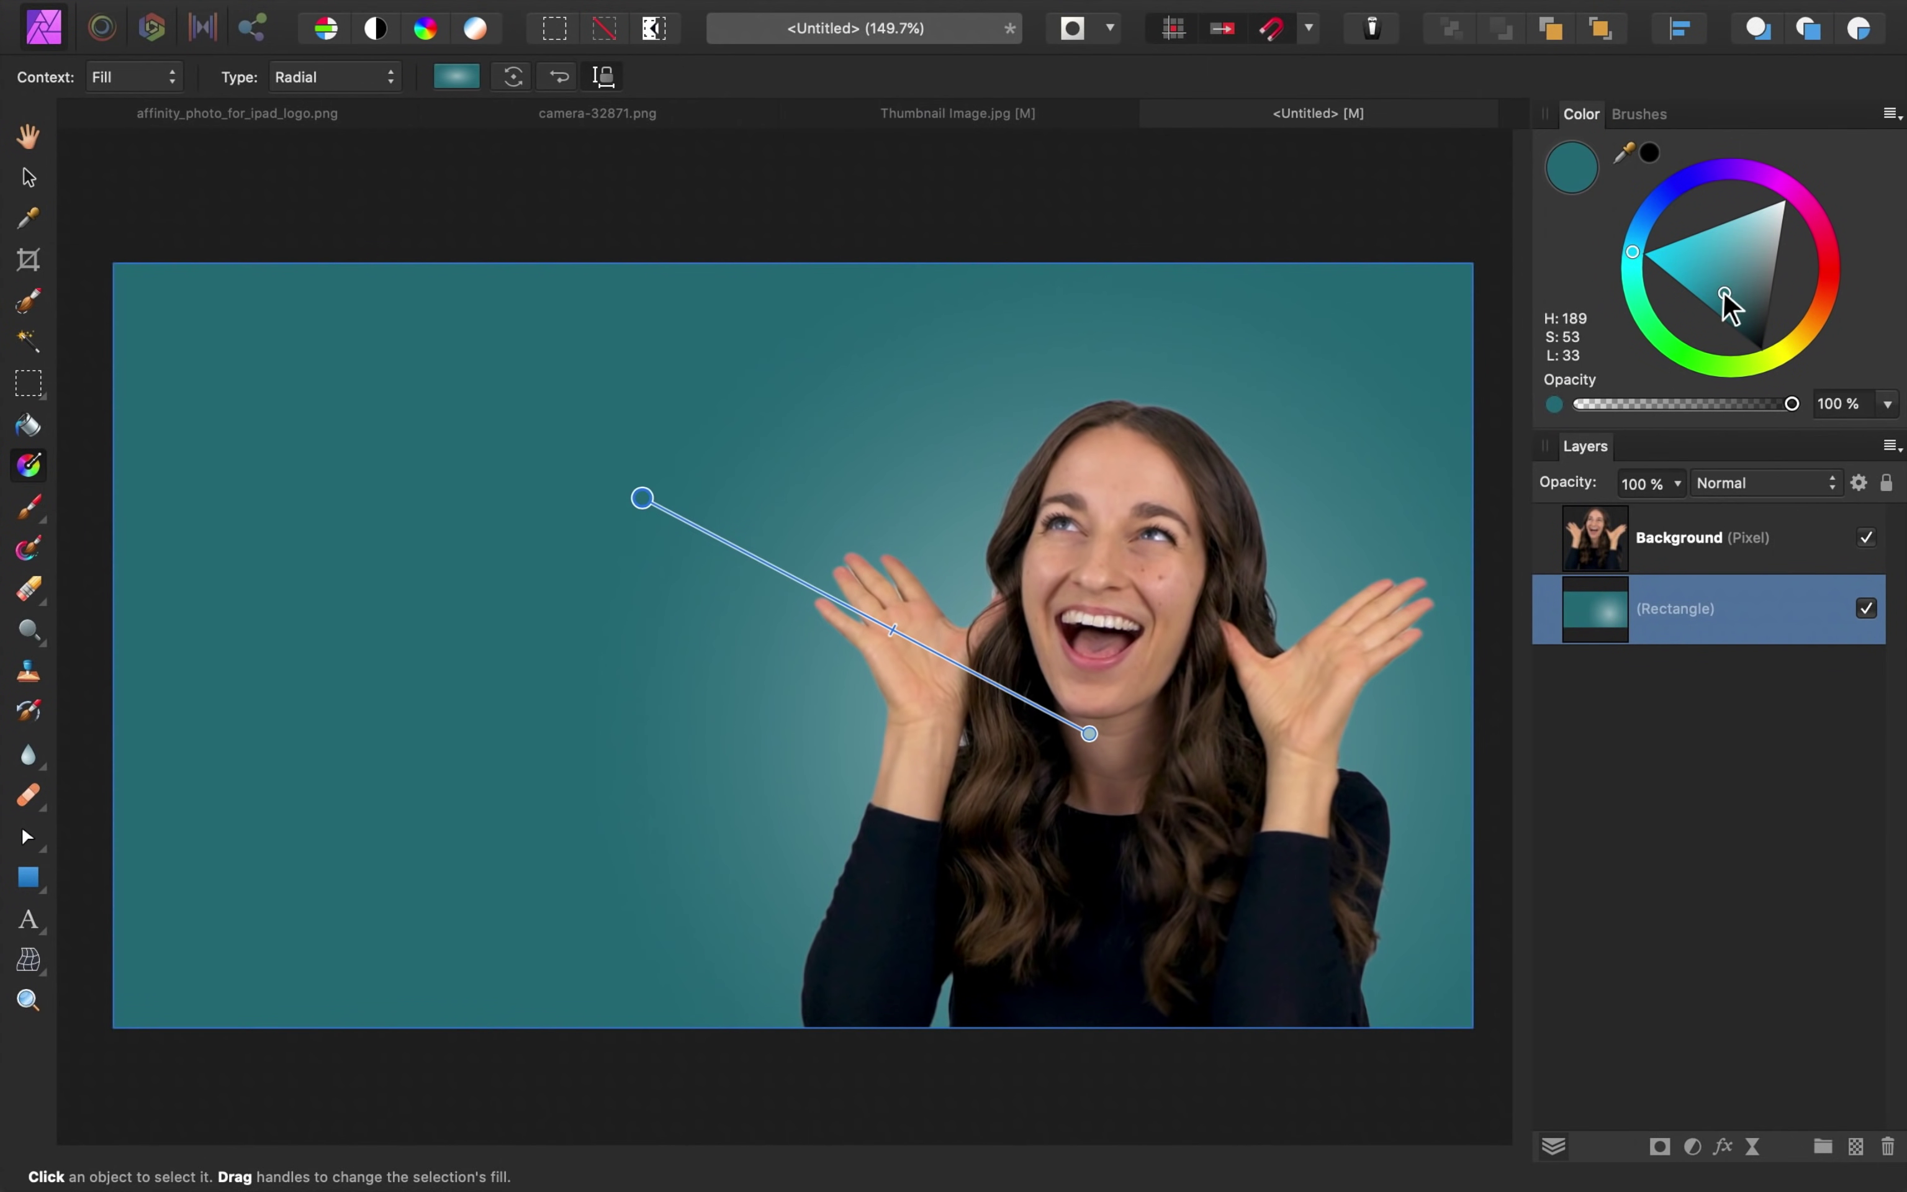
left_click_drag(1723, 296, 1725, 300)
left_click(1655, 841)
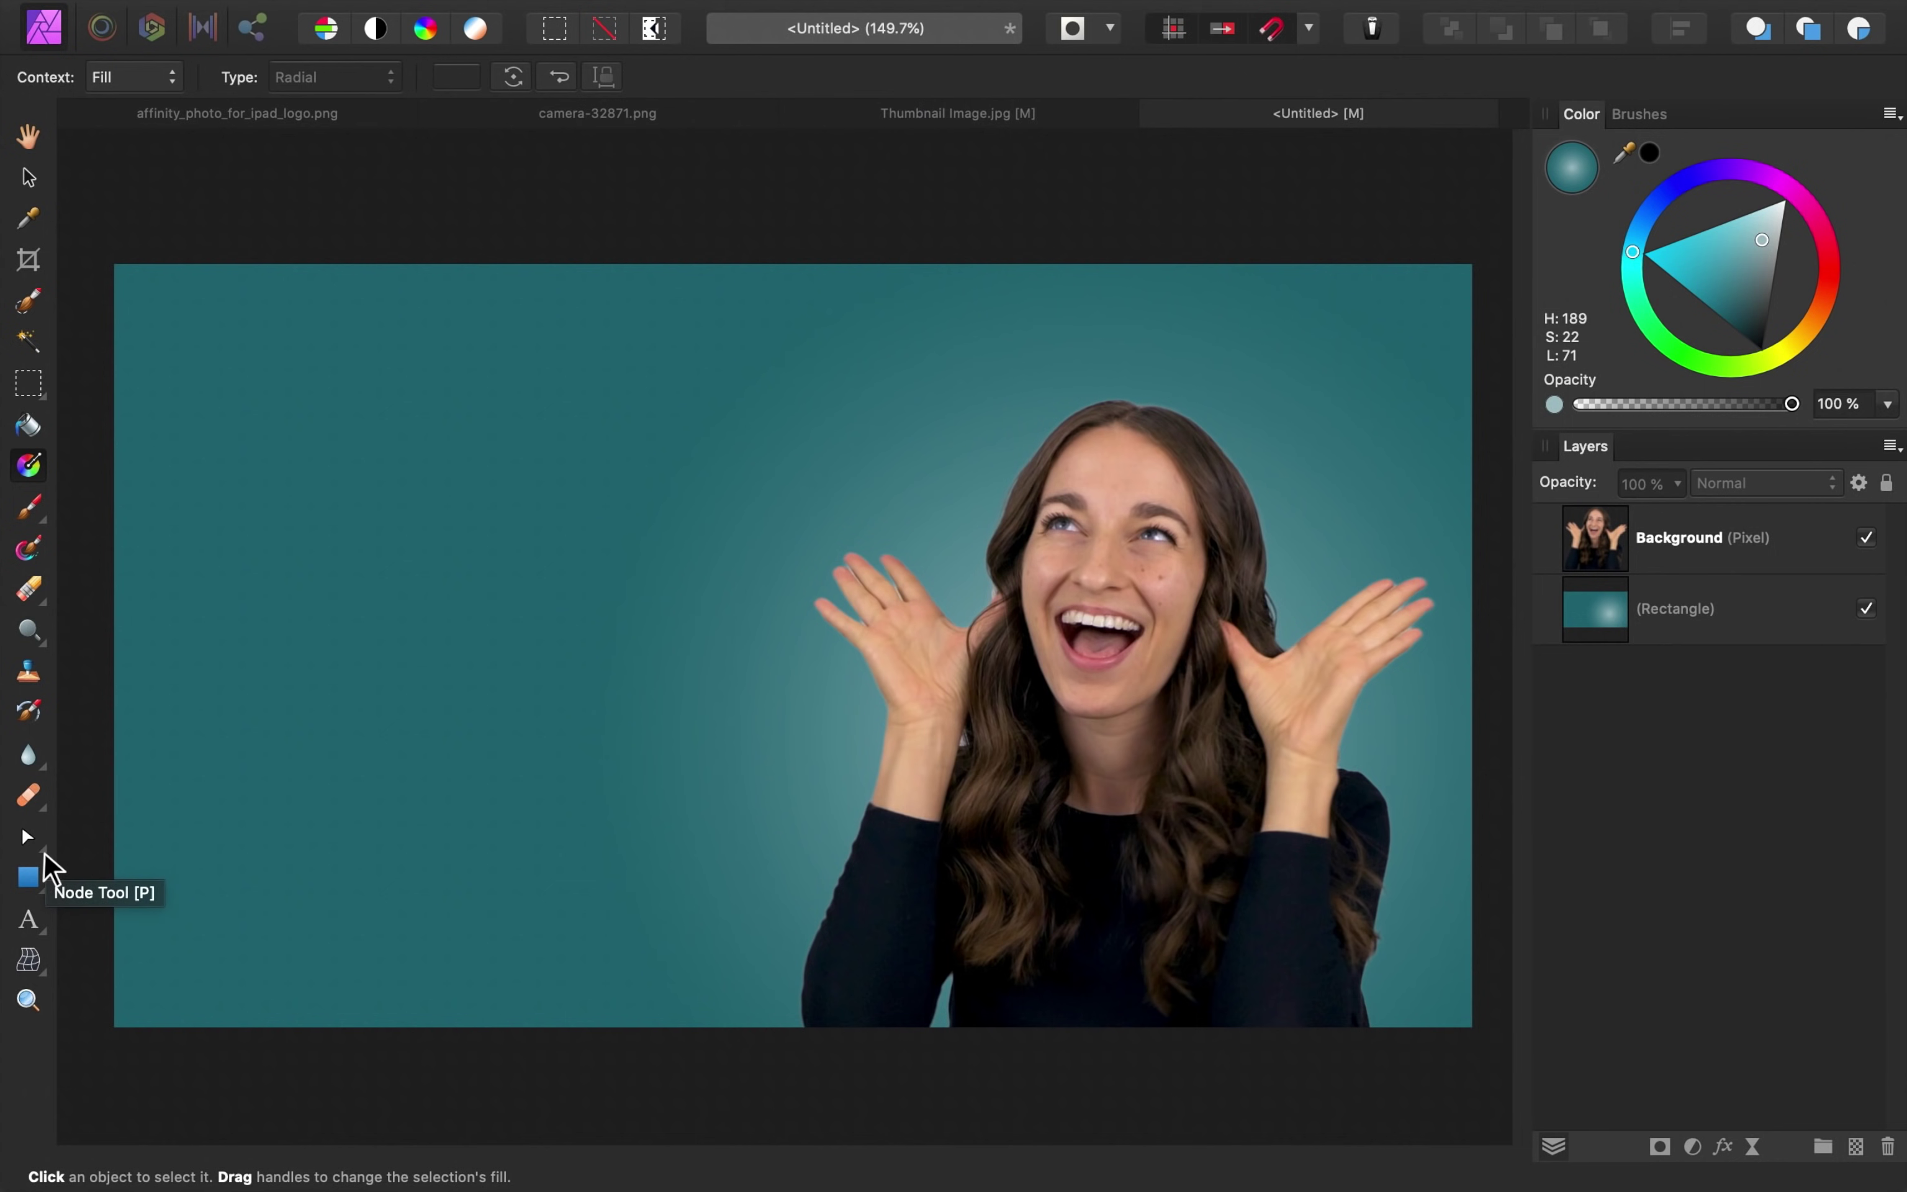
- Draw a wavy S-shaped pen curve from the left edge rising toward the woman's head
left_click(45, 853)
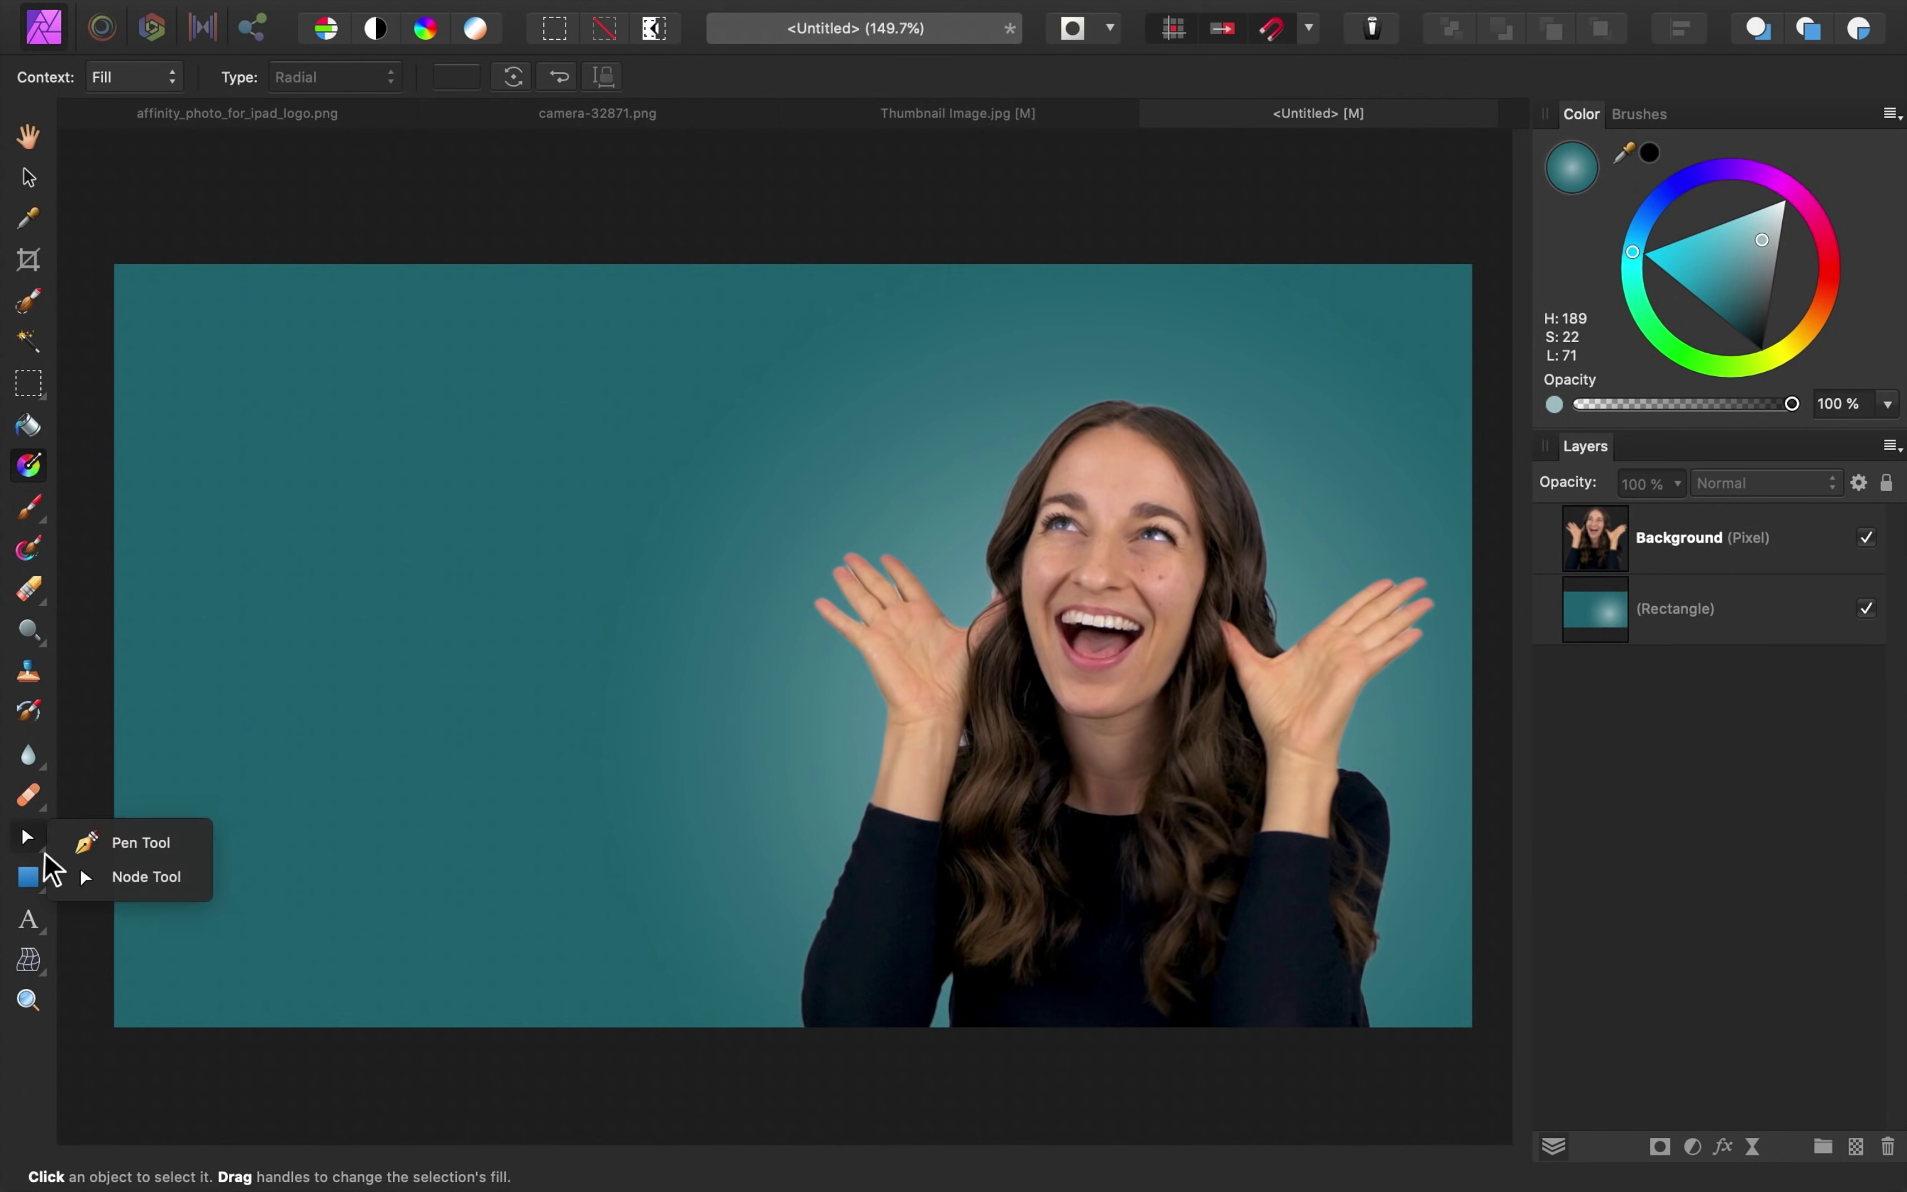
left_click(142, 841)
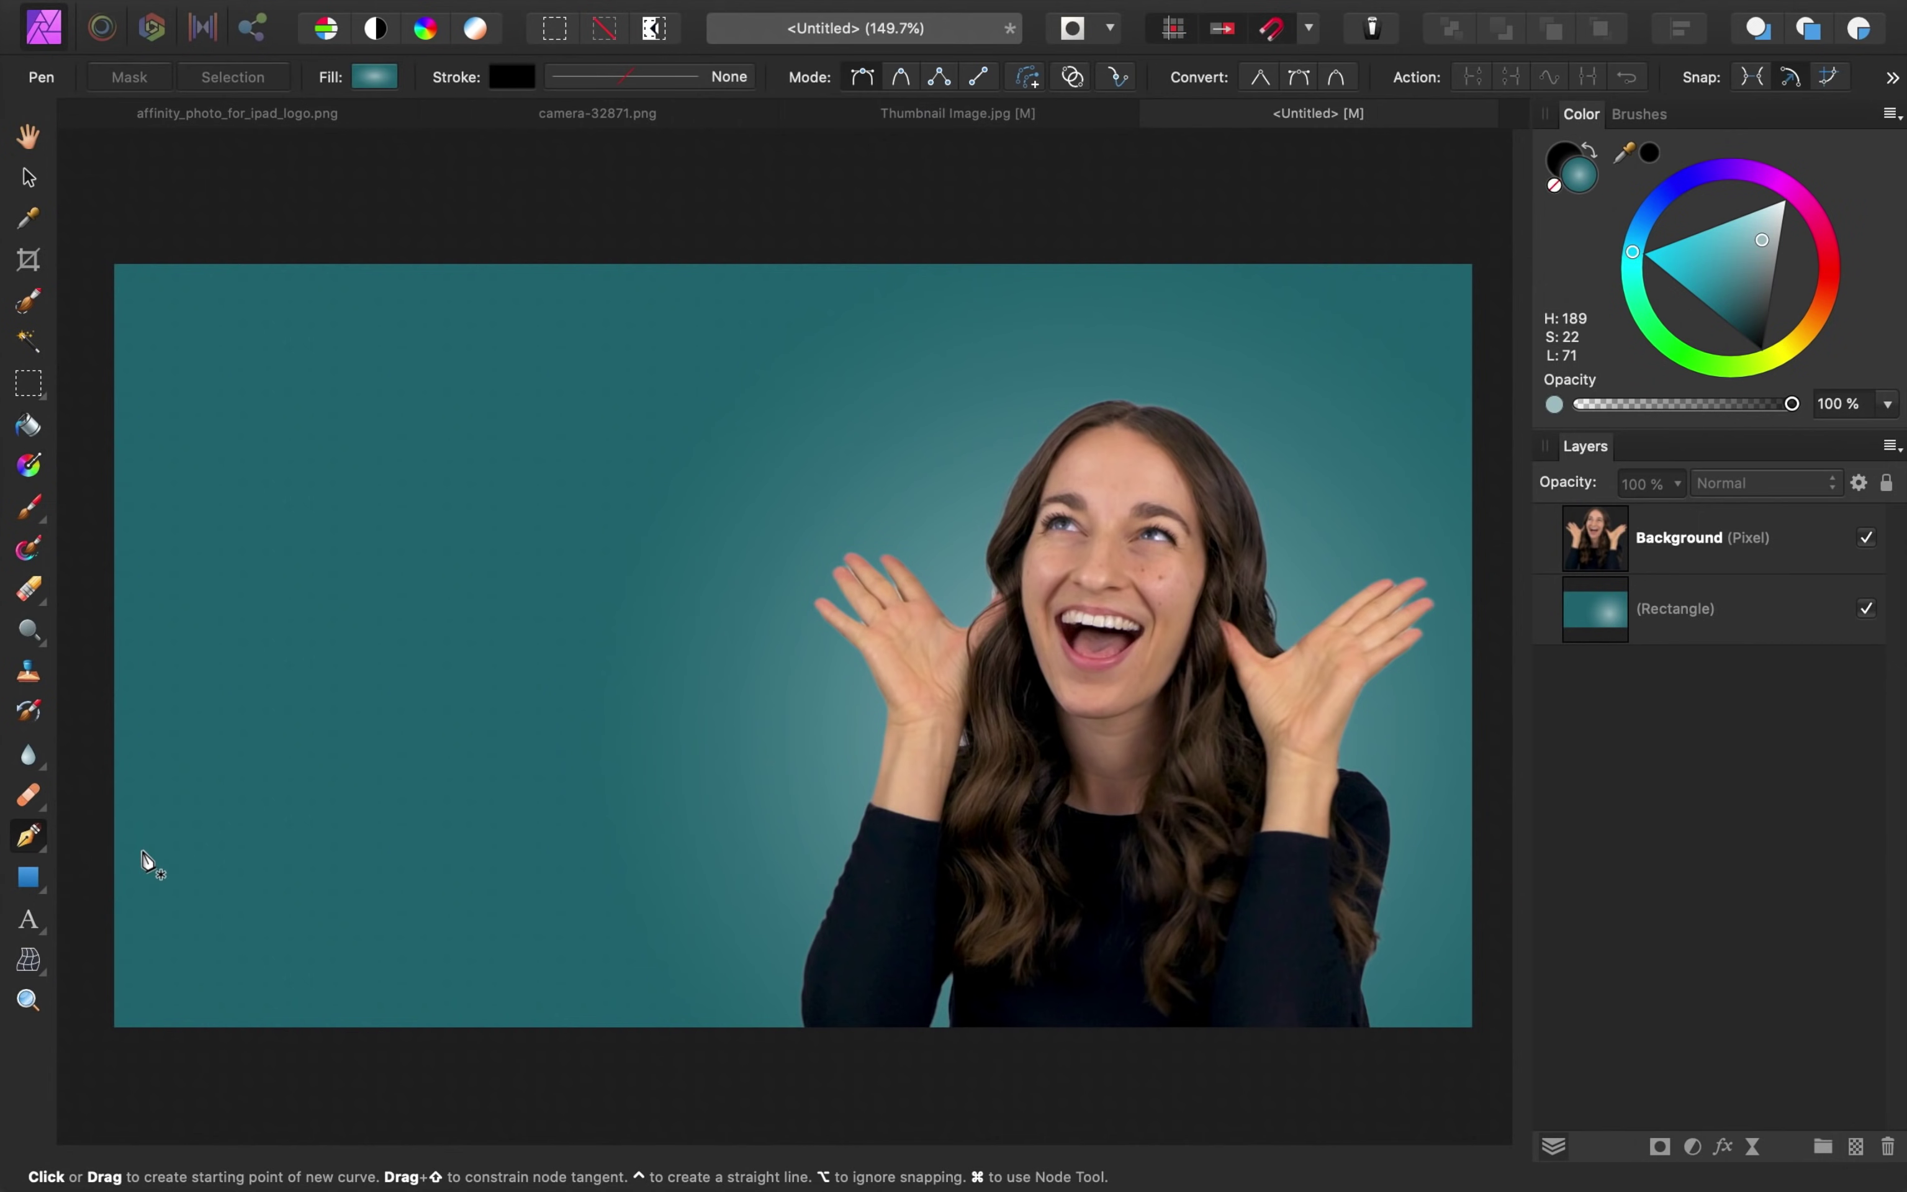
left_click(195, 561)
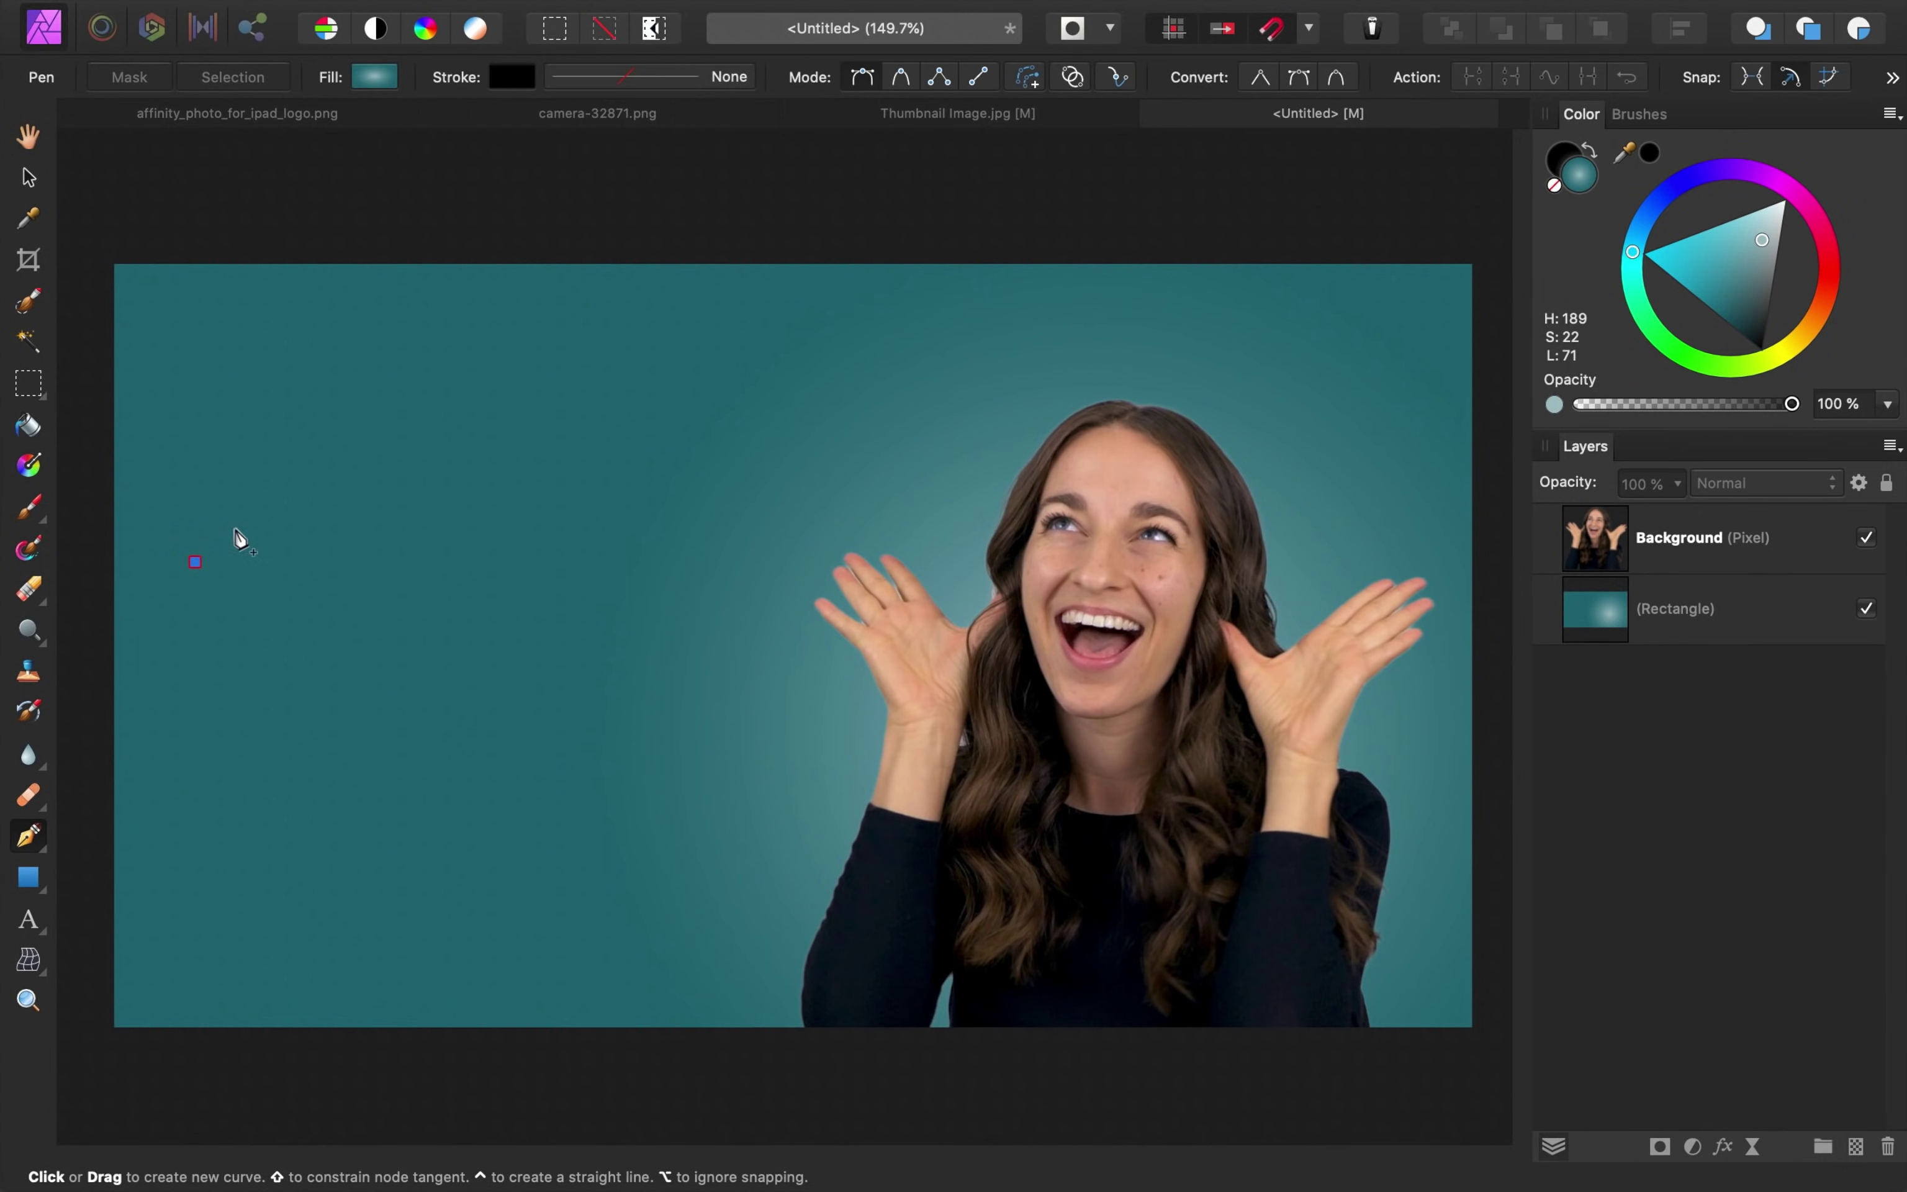
left_click_drag(380, 424, 489, 418)
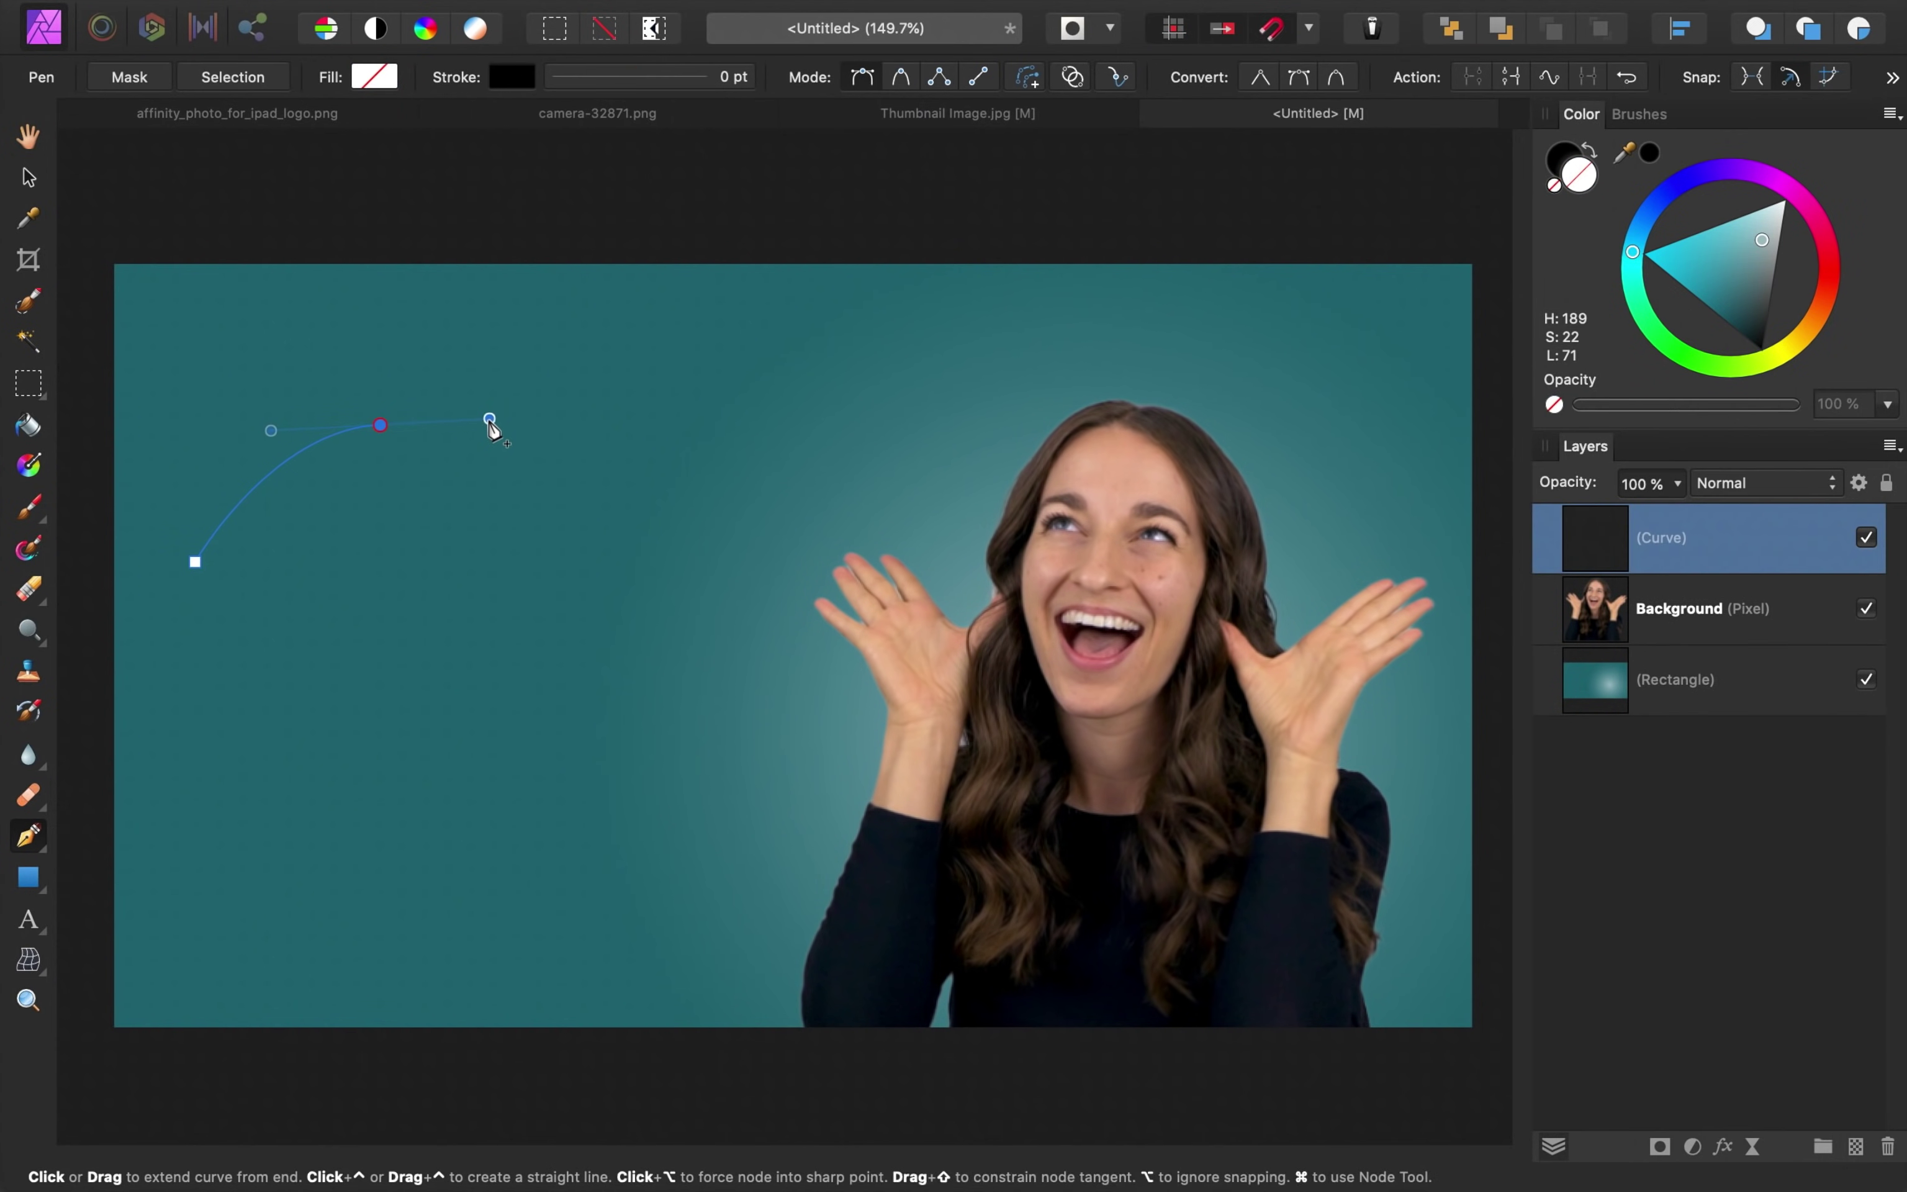
left_click_drag(683, 557, 795, 557)
left_click_drag(945, 394, 1042, 392)
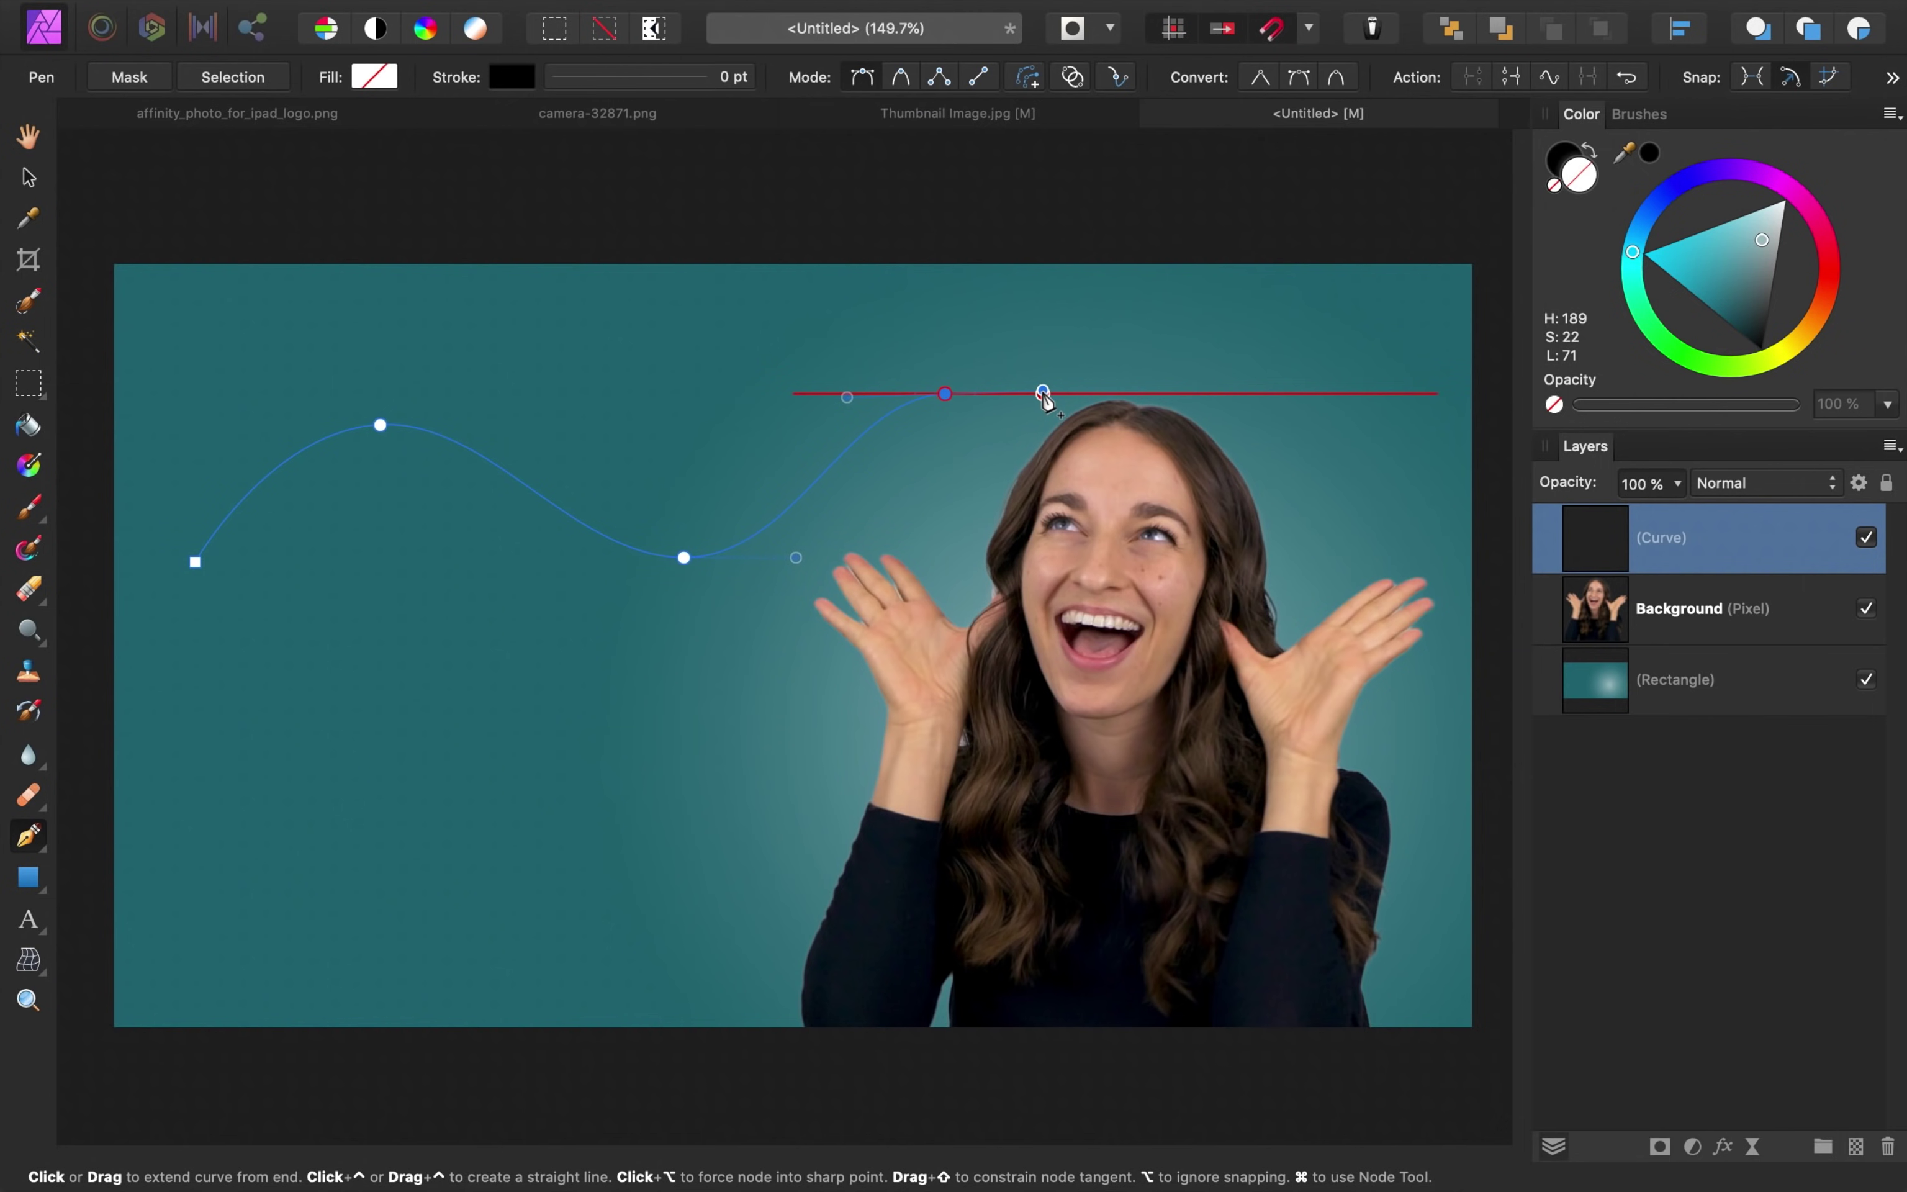
left_click_drag(1042, 391, 1042, 392)
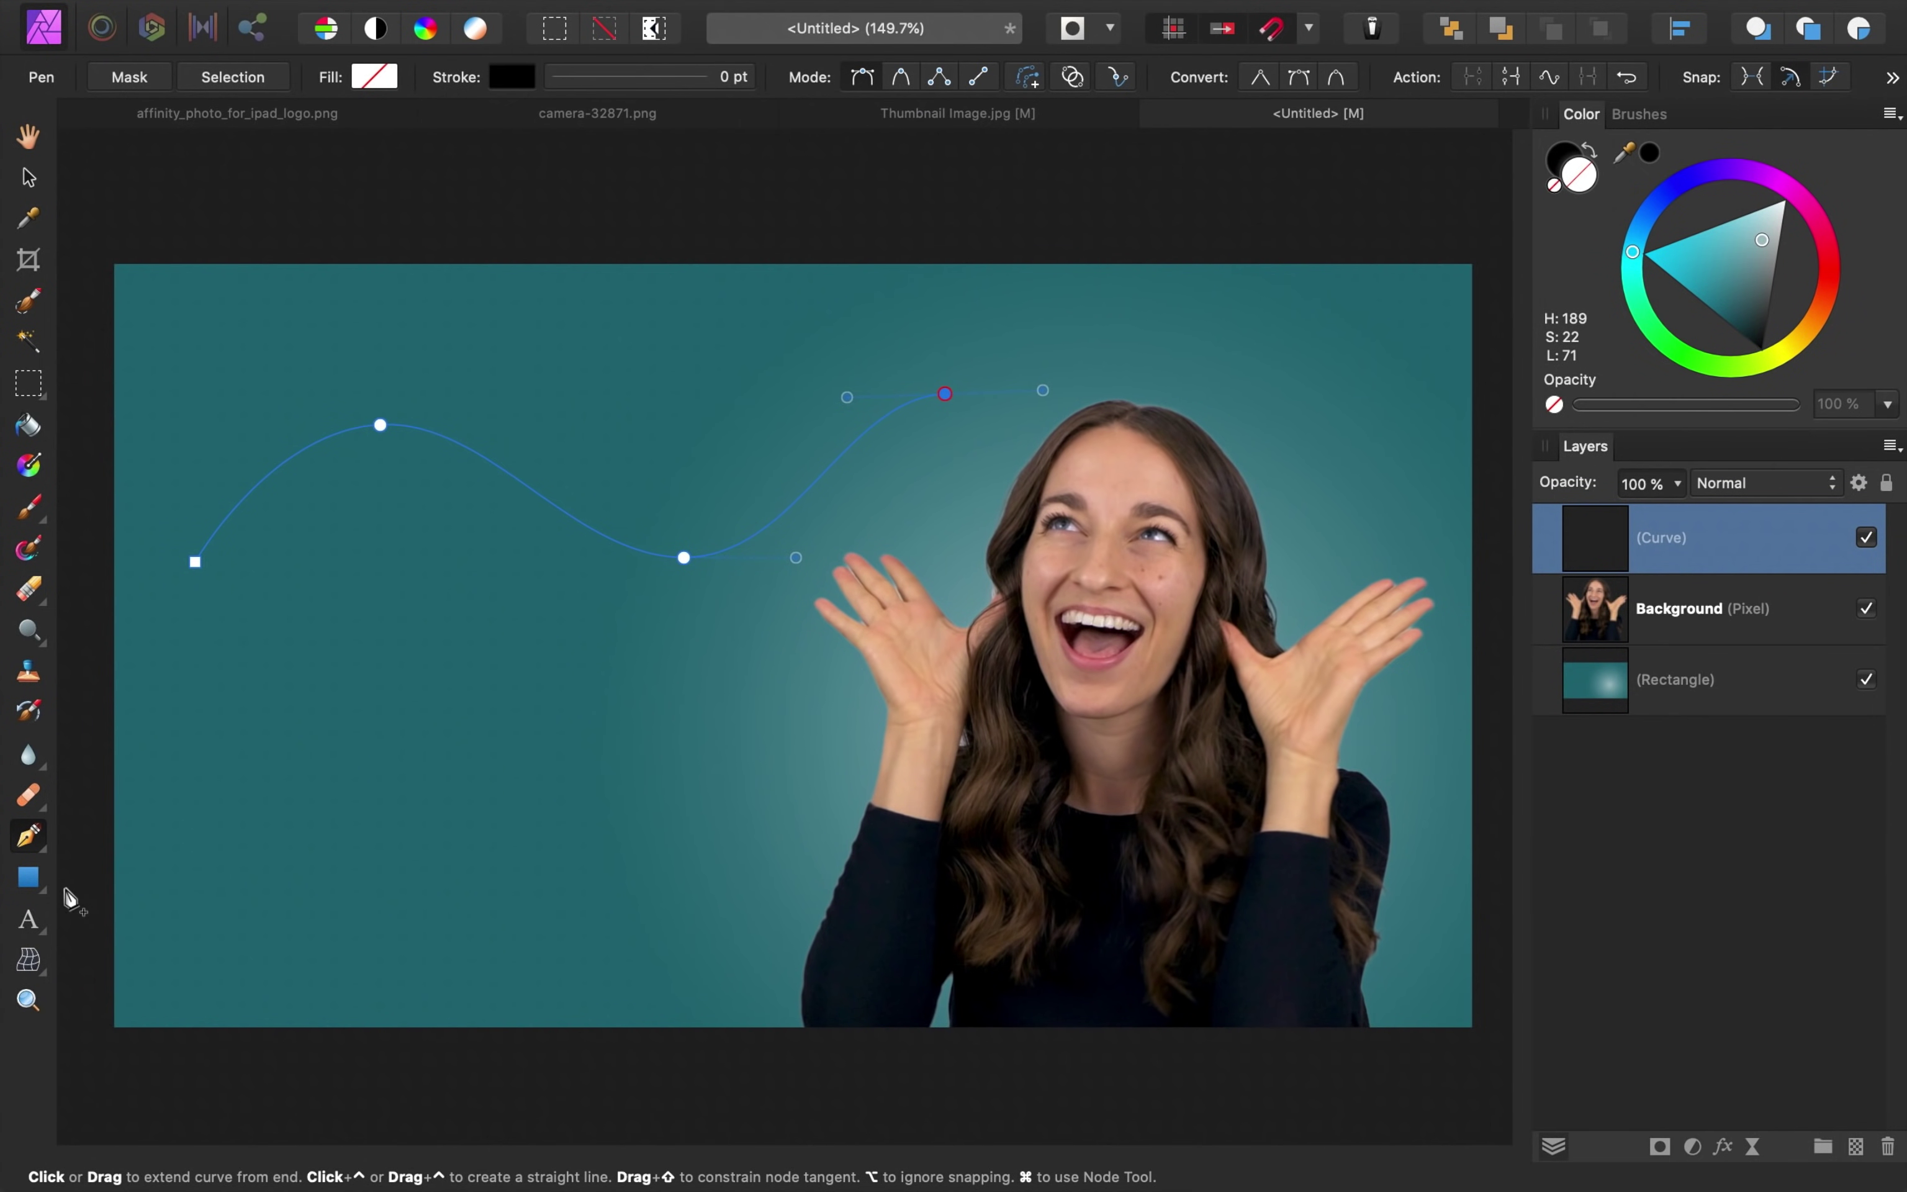
left_click(26, 919)
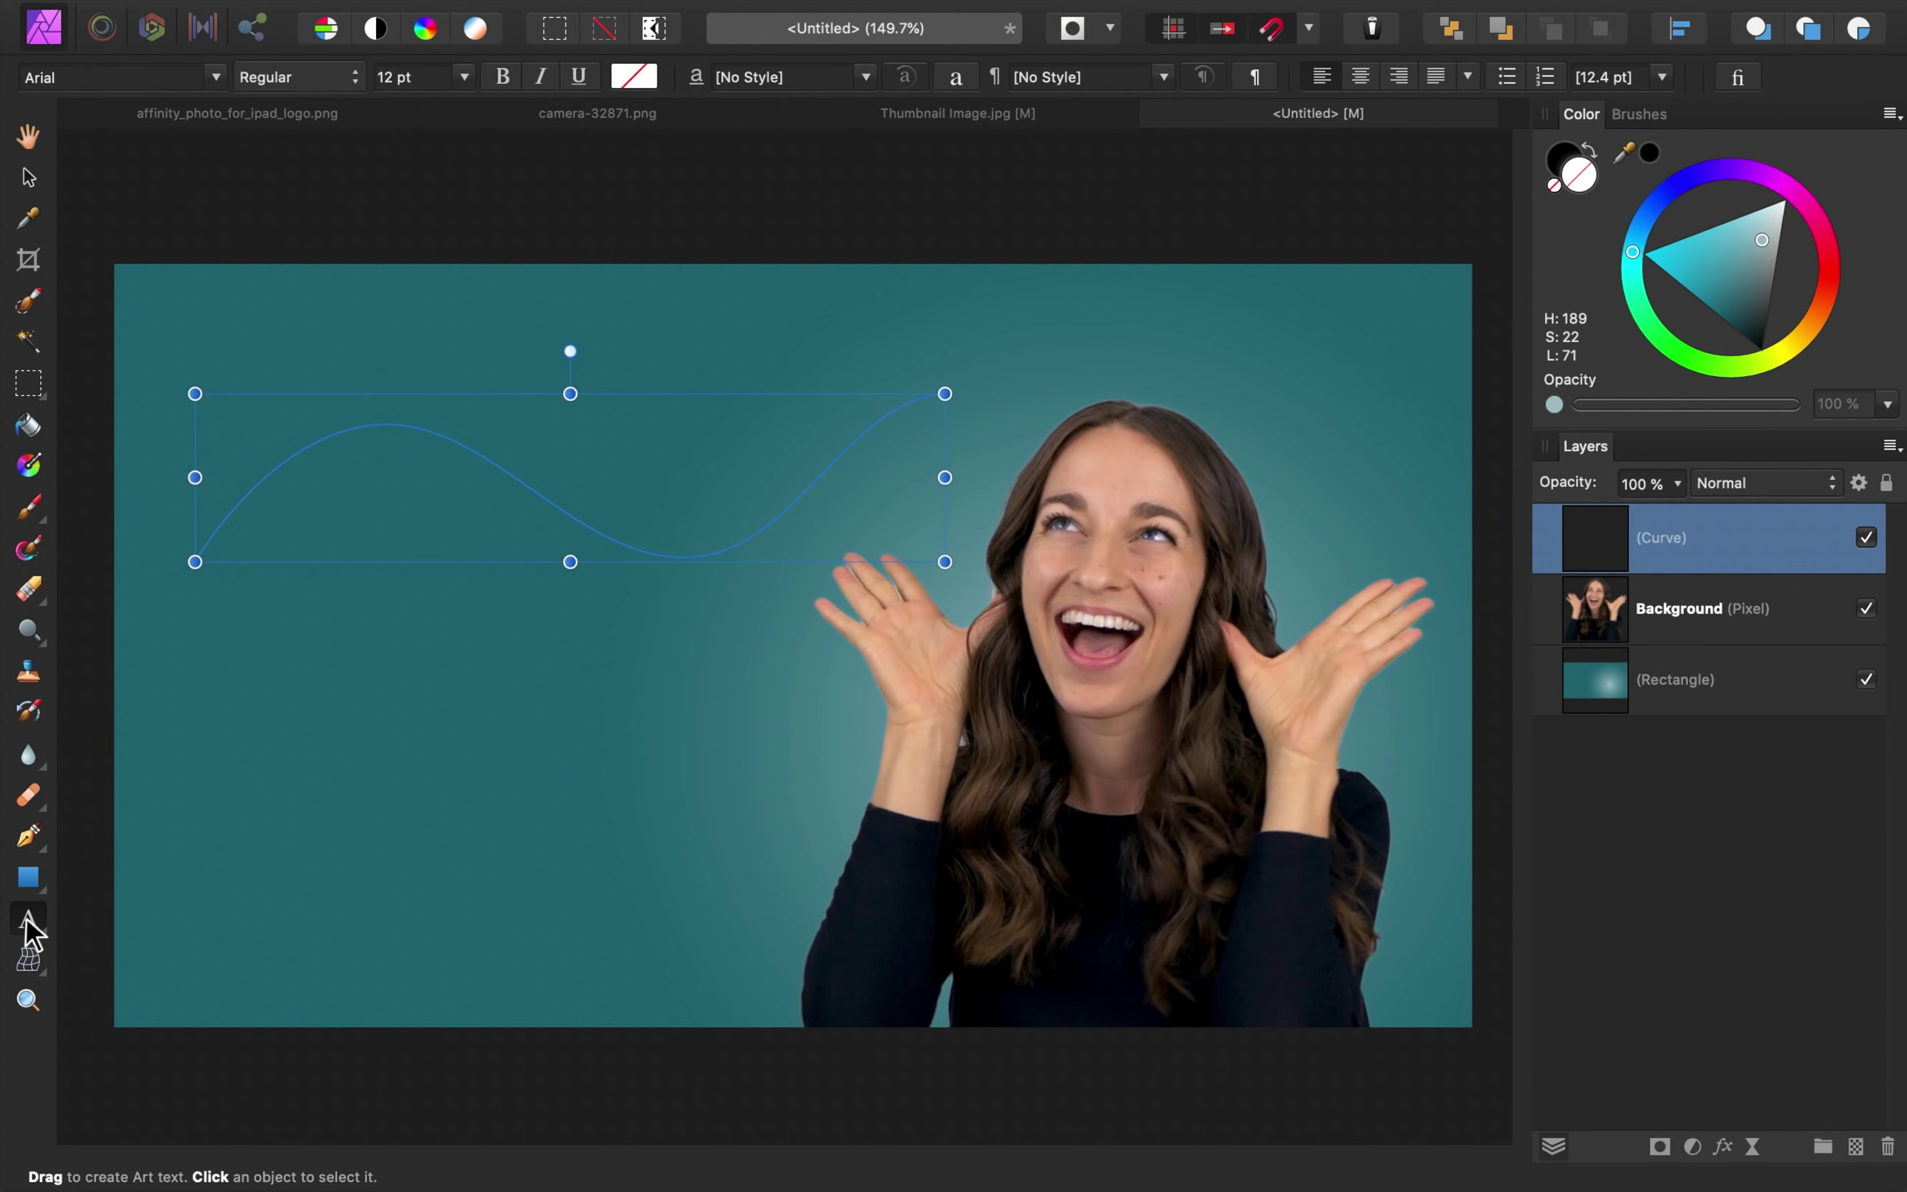
- Type 'thumbnails' along the wavy curve as path text and select it
left_click(230, 511)
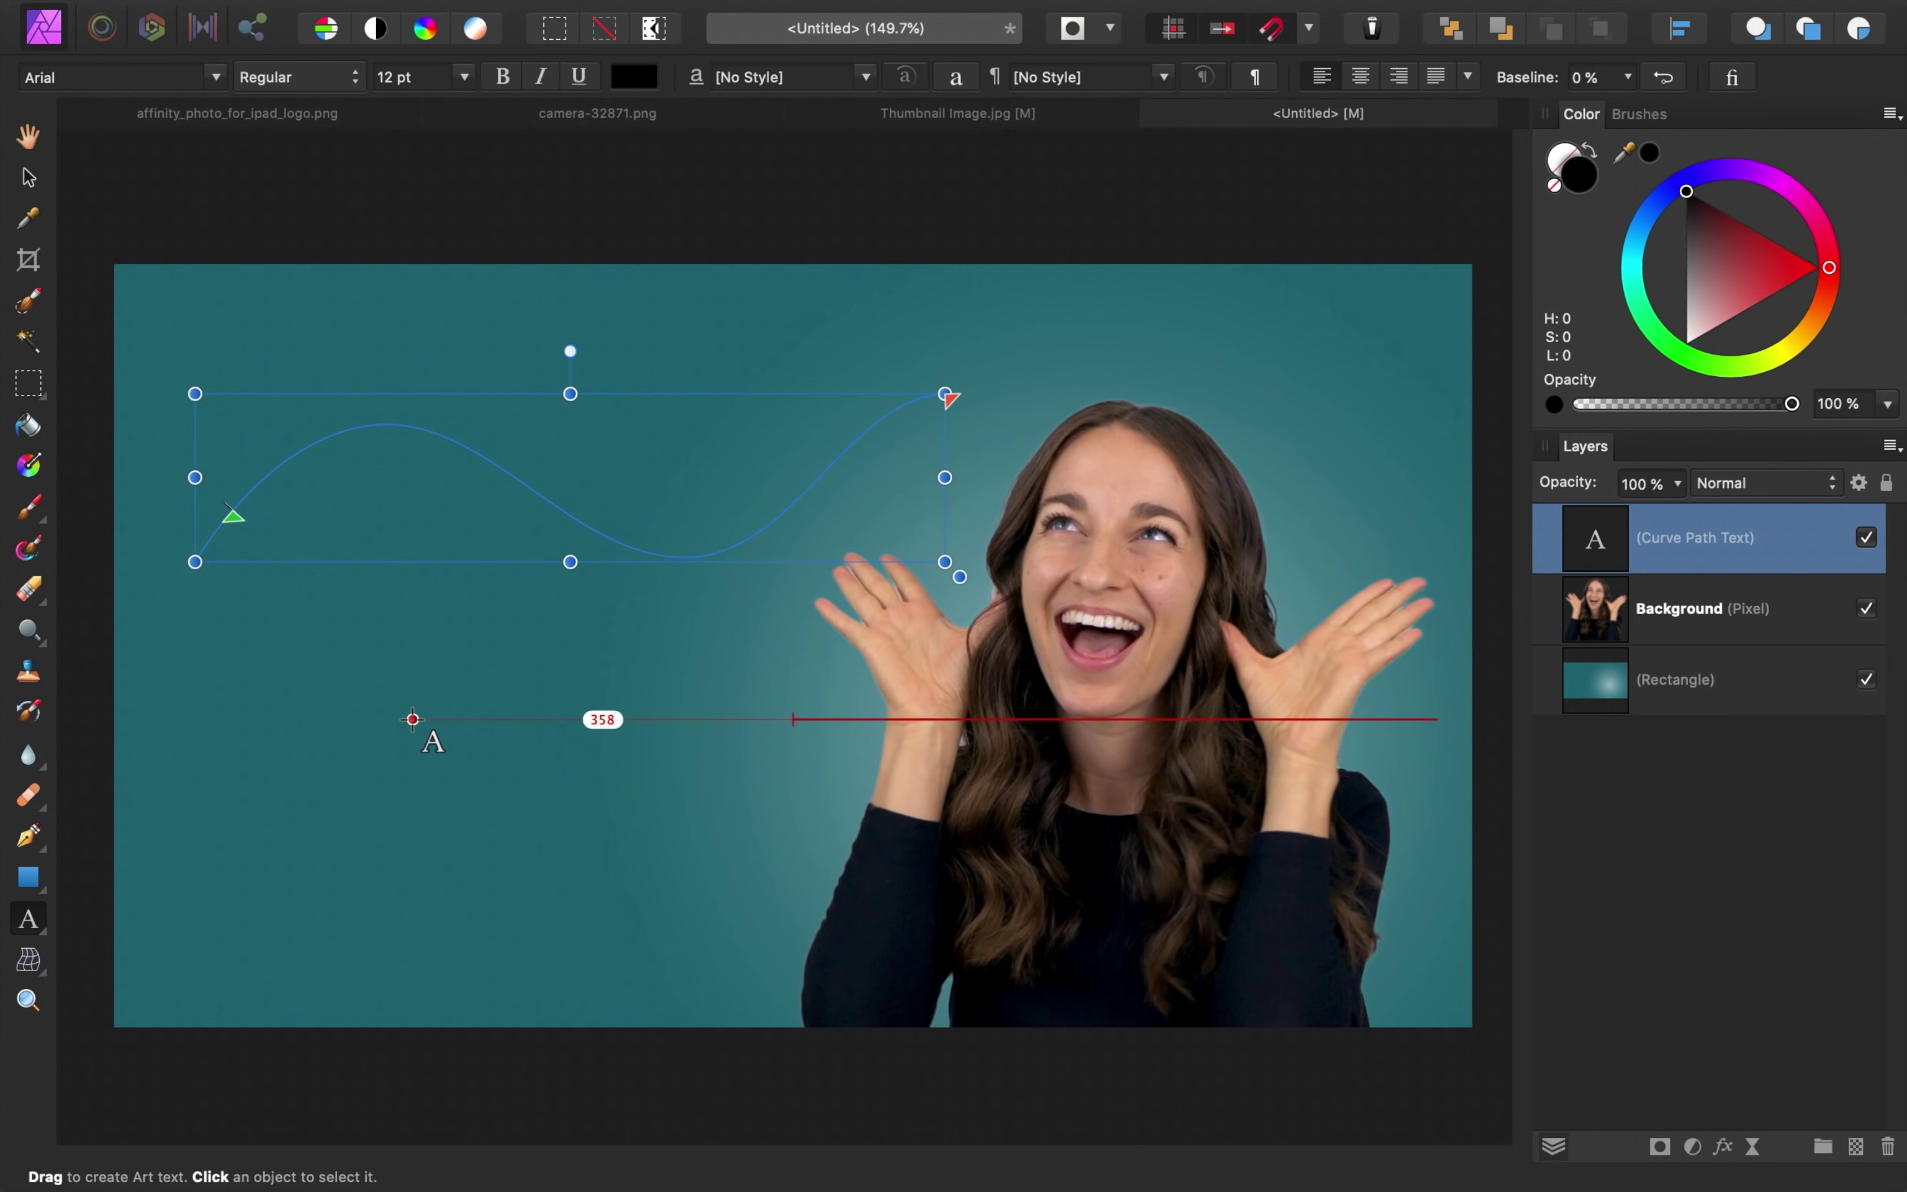
type("thumbnails")
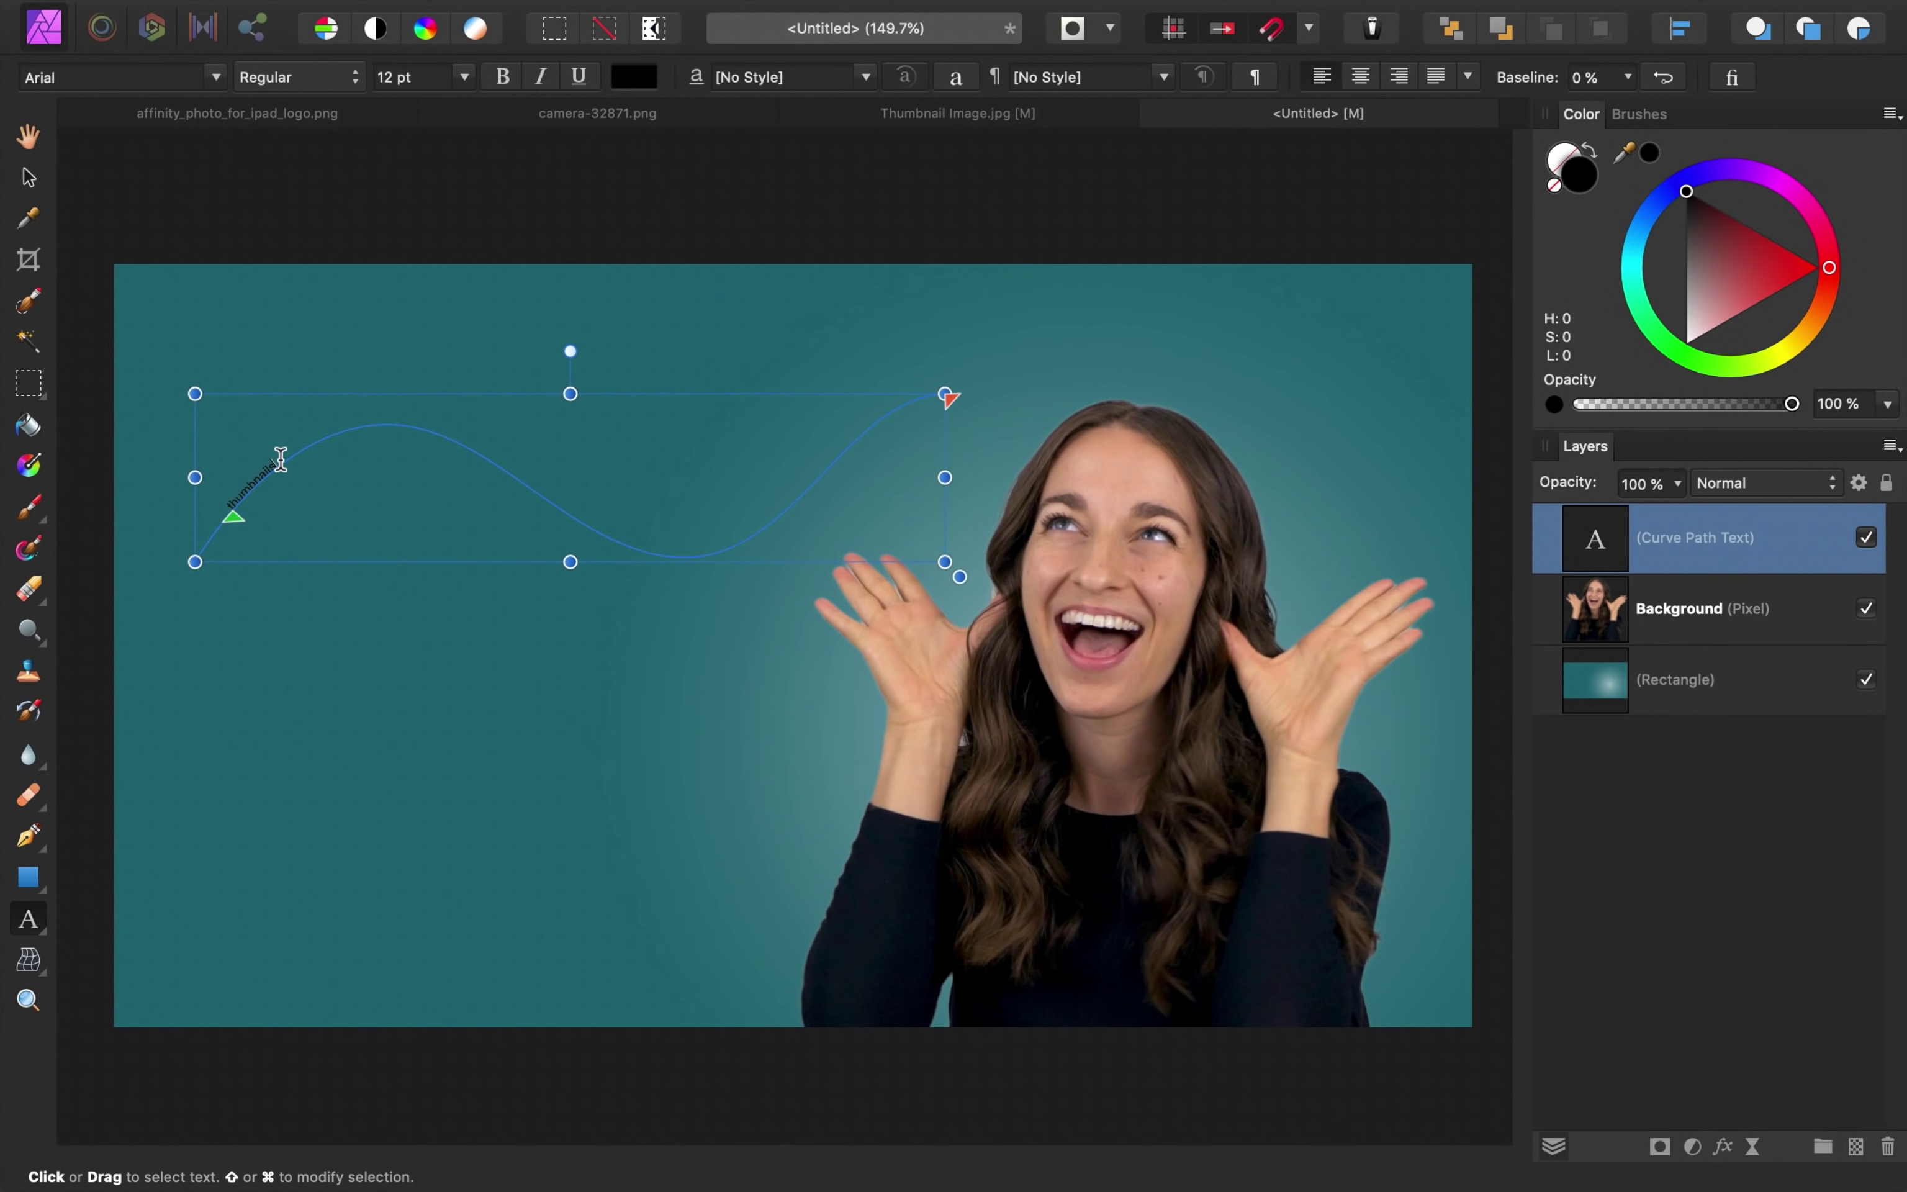
left_click_drag(281, 459, 205, 511)
left_click(465, 77)
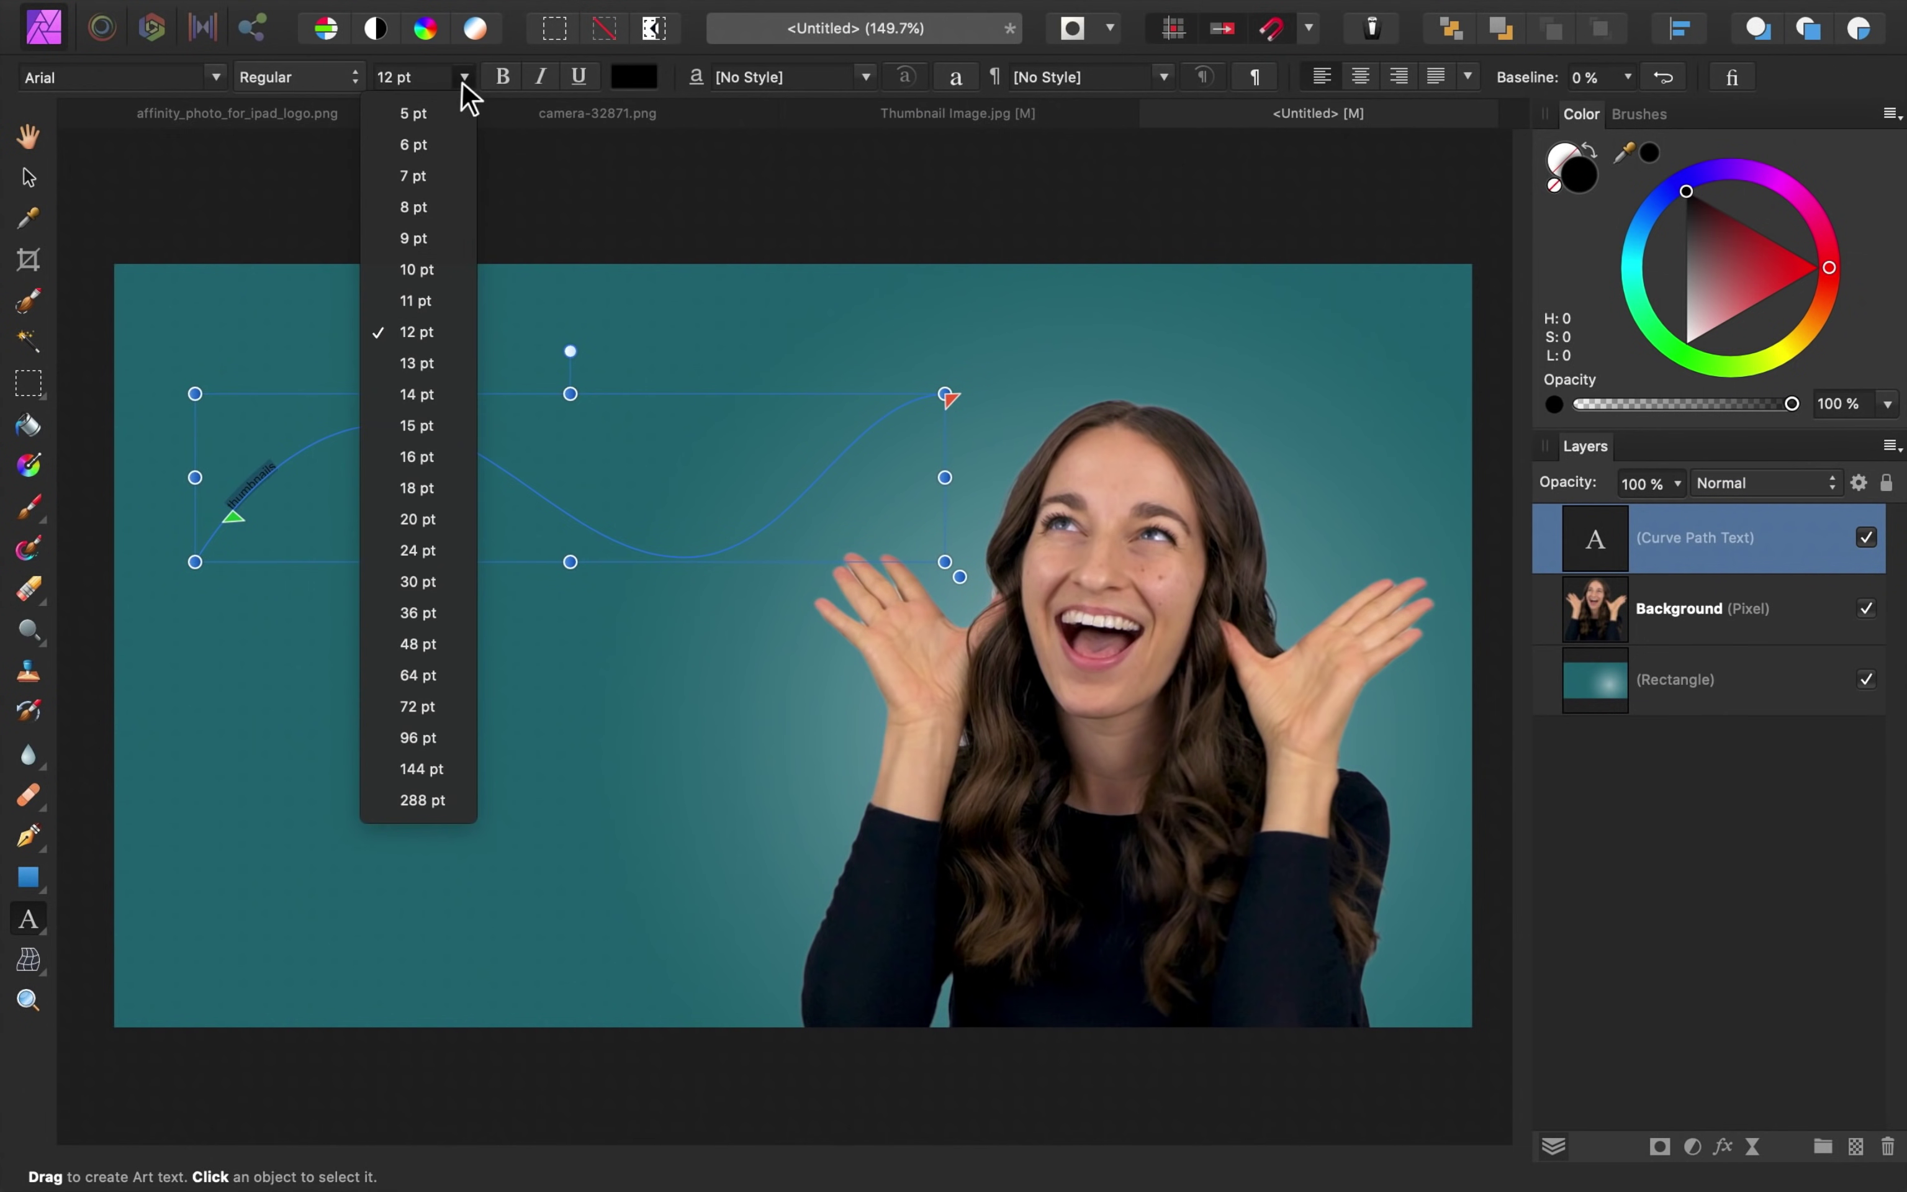
- Set the curved 'thumbnails' text to 144 pt IBM Plex Serif Medium
left_click(439, 777)
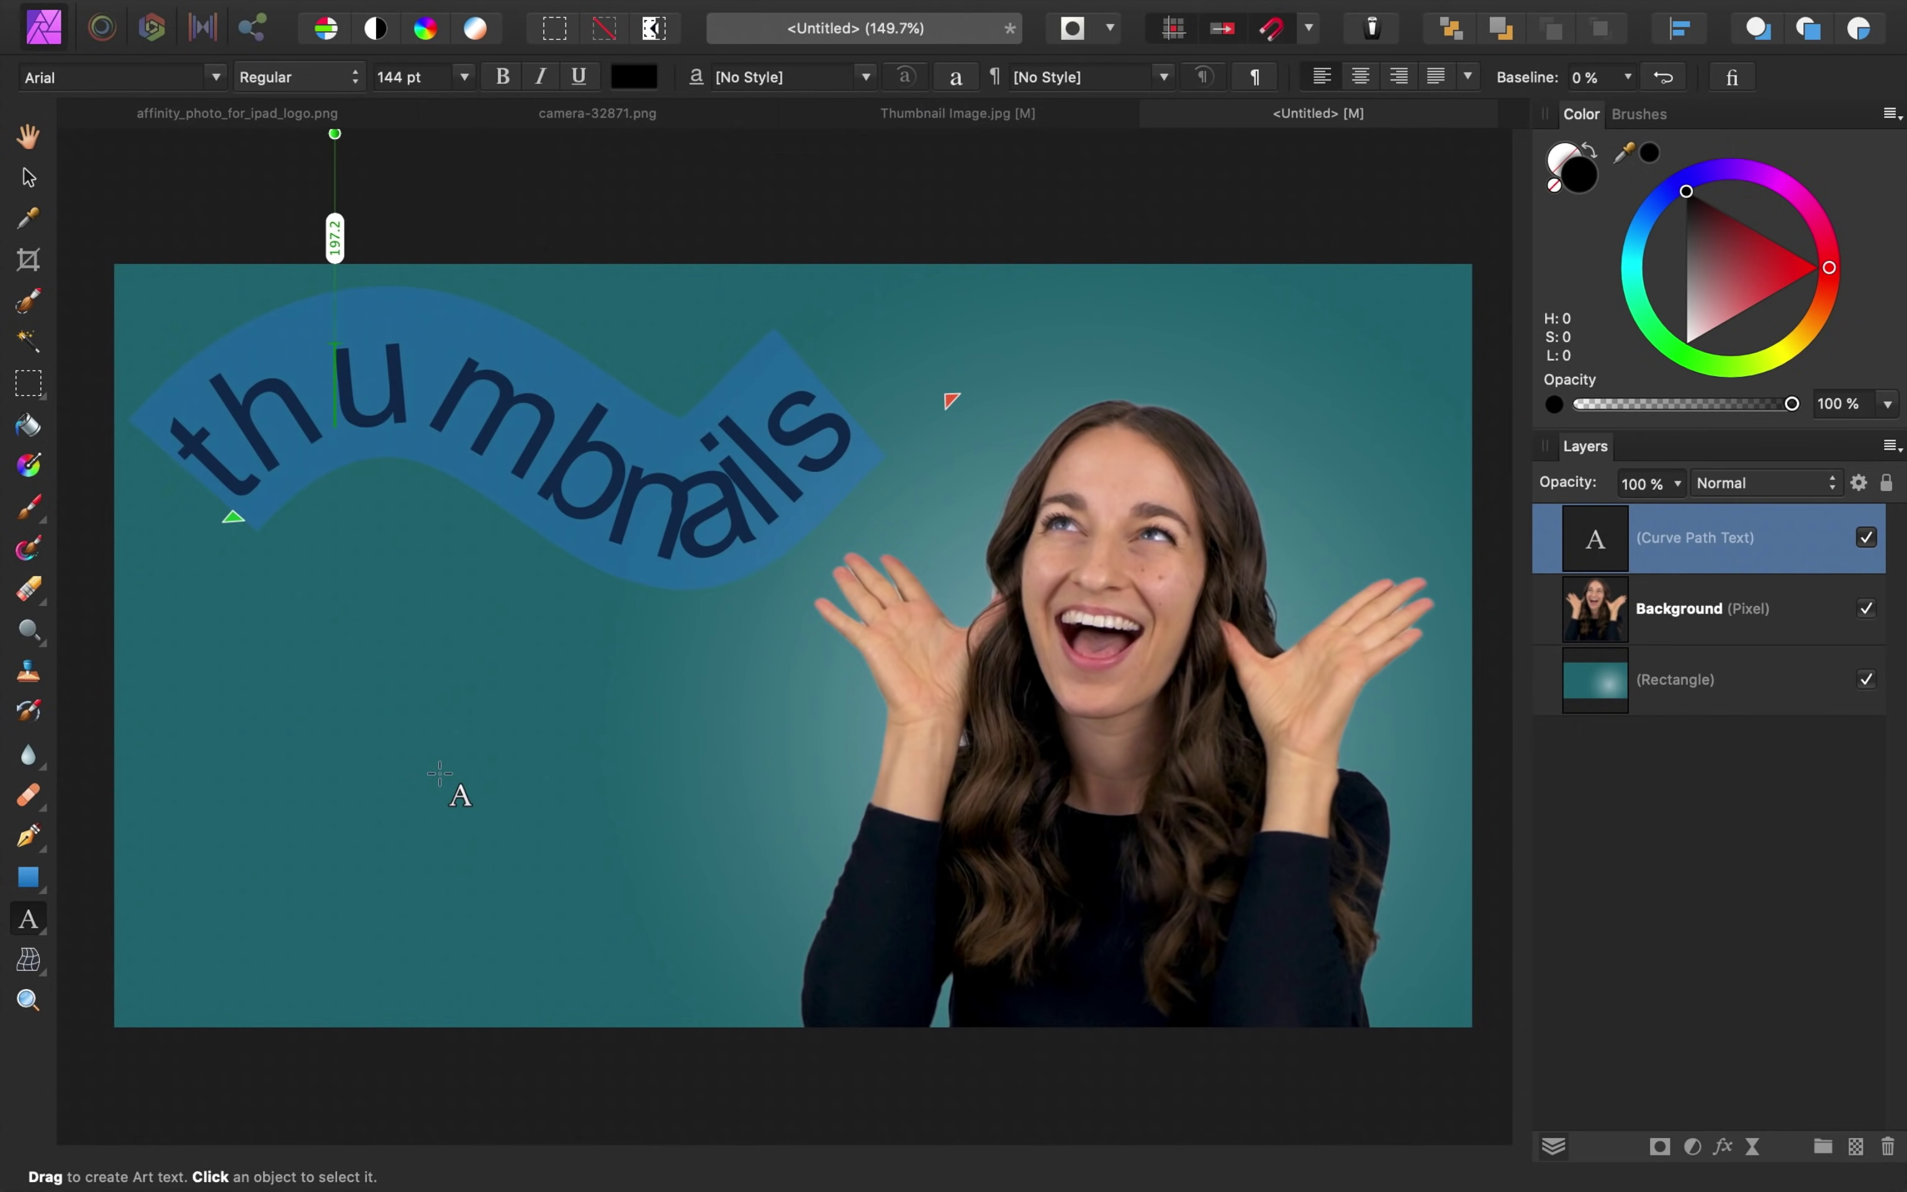
left_click(216, 79)
scroll(325, 673, "down", 3)
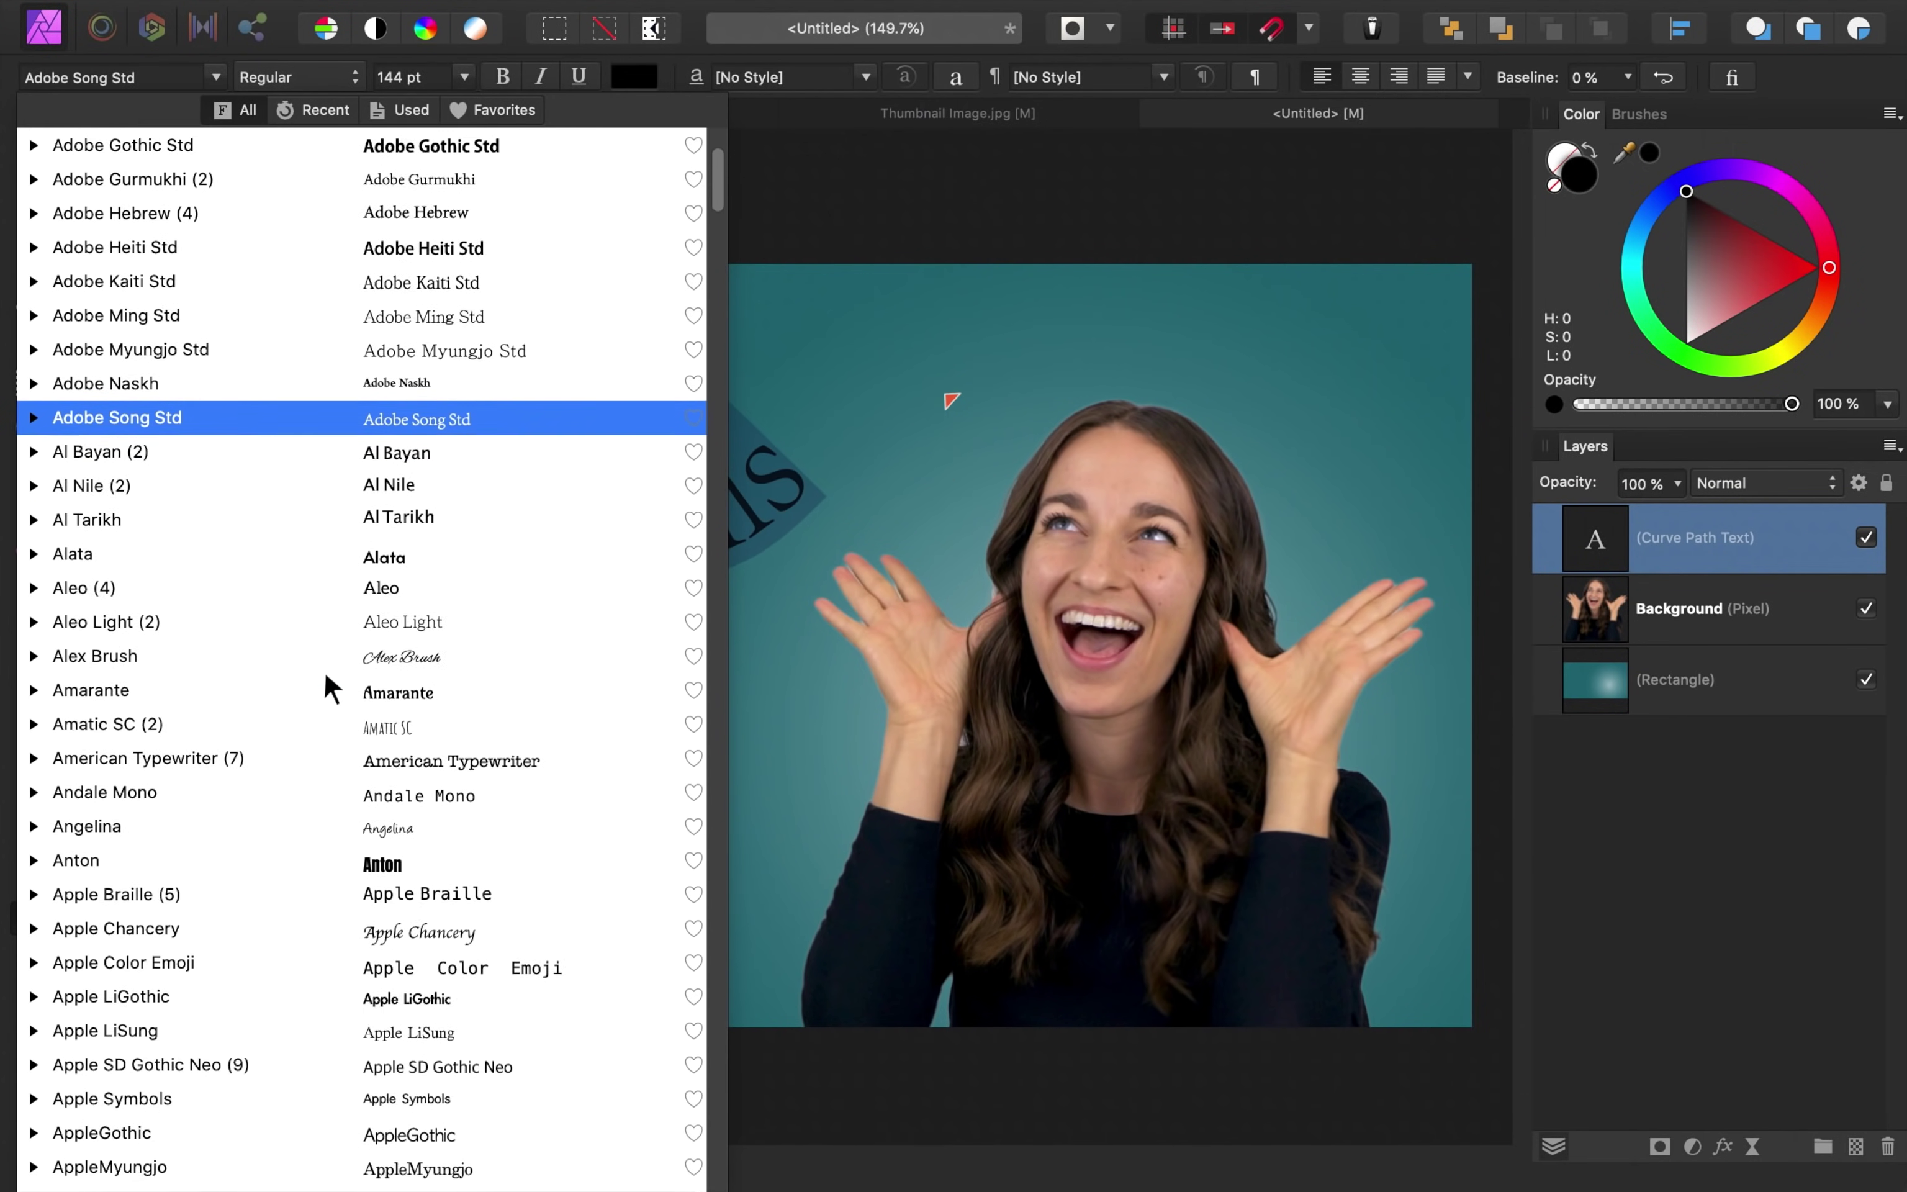
scroll(325, 672, "down", 15)
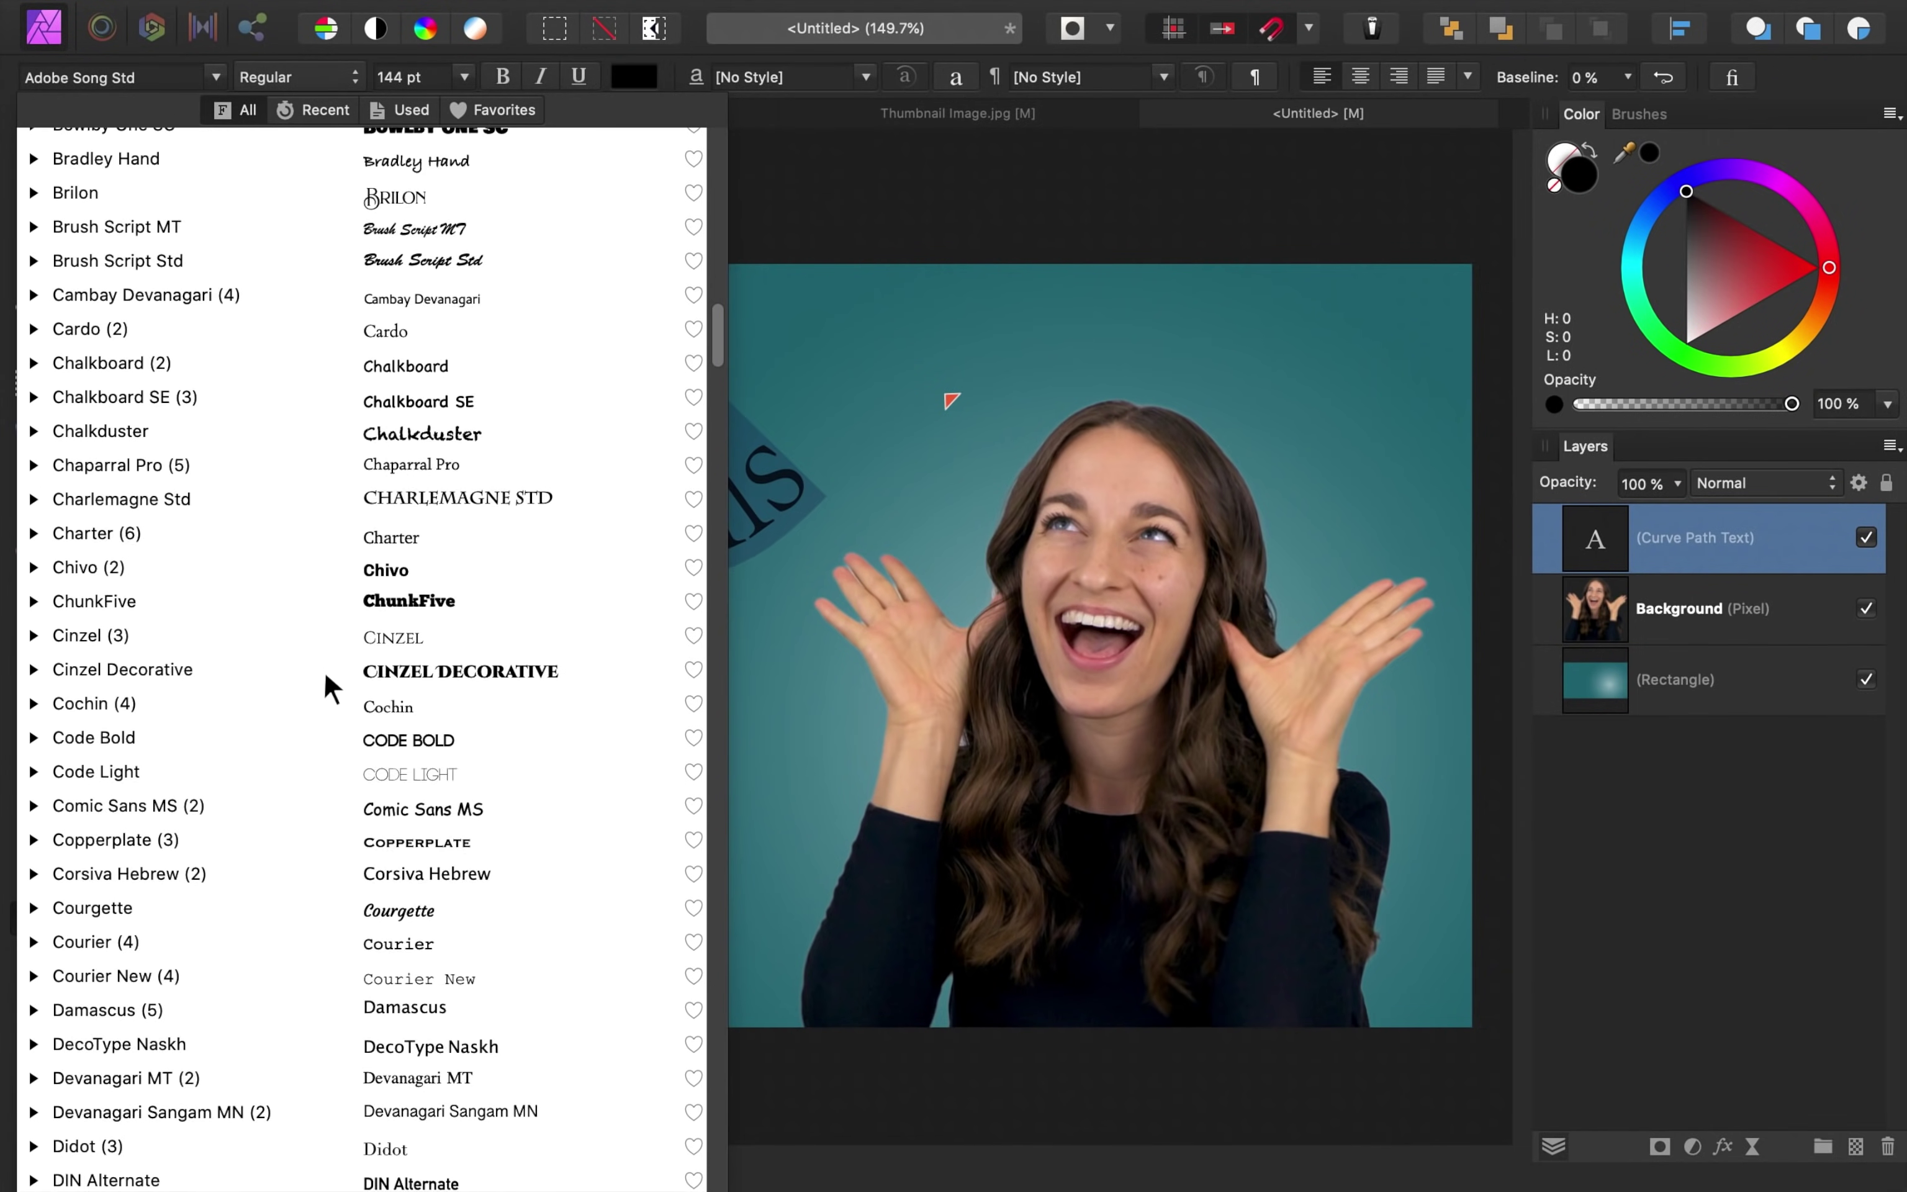
scroll(329, 685, "down", 15)
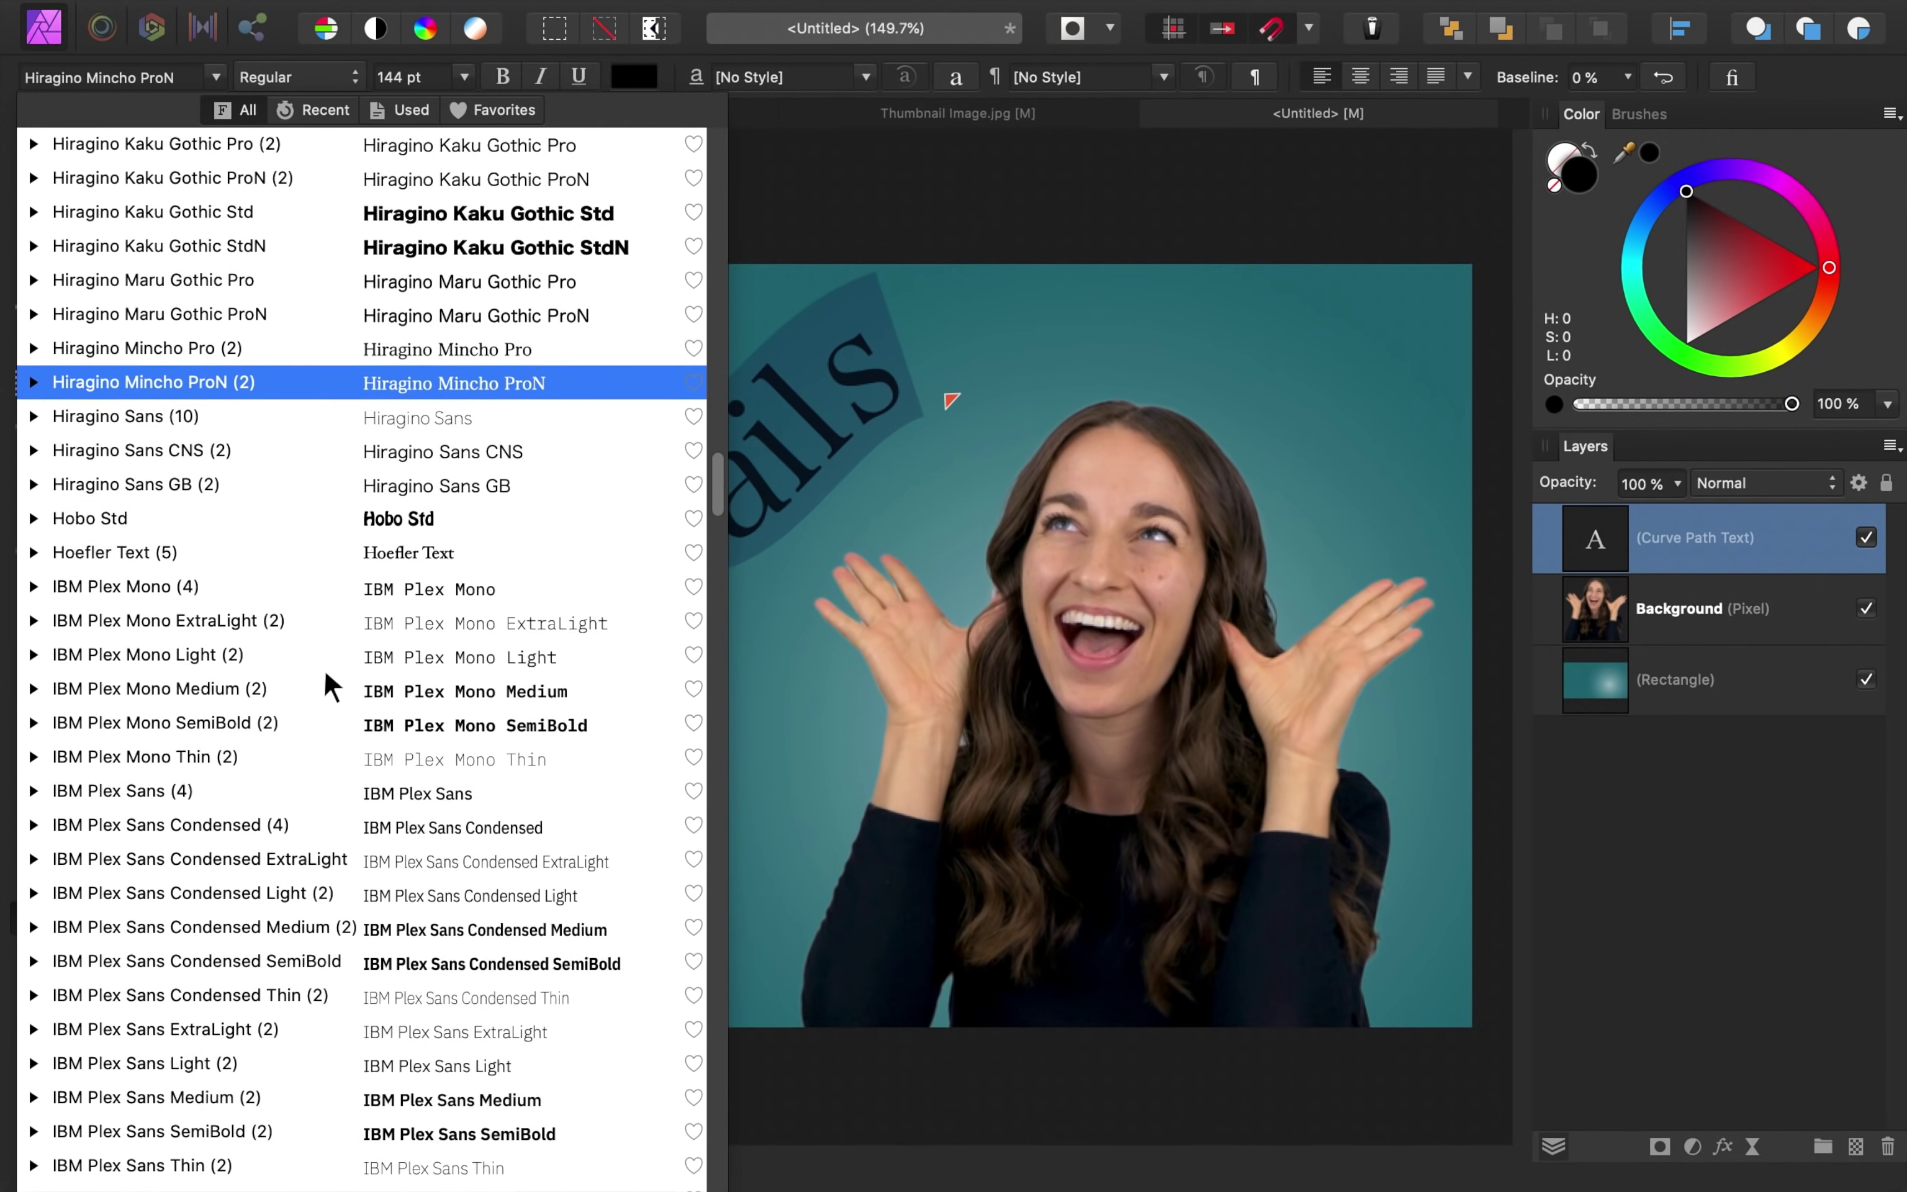
scroll(330, 686, "down", 10)
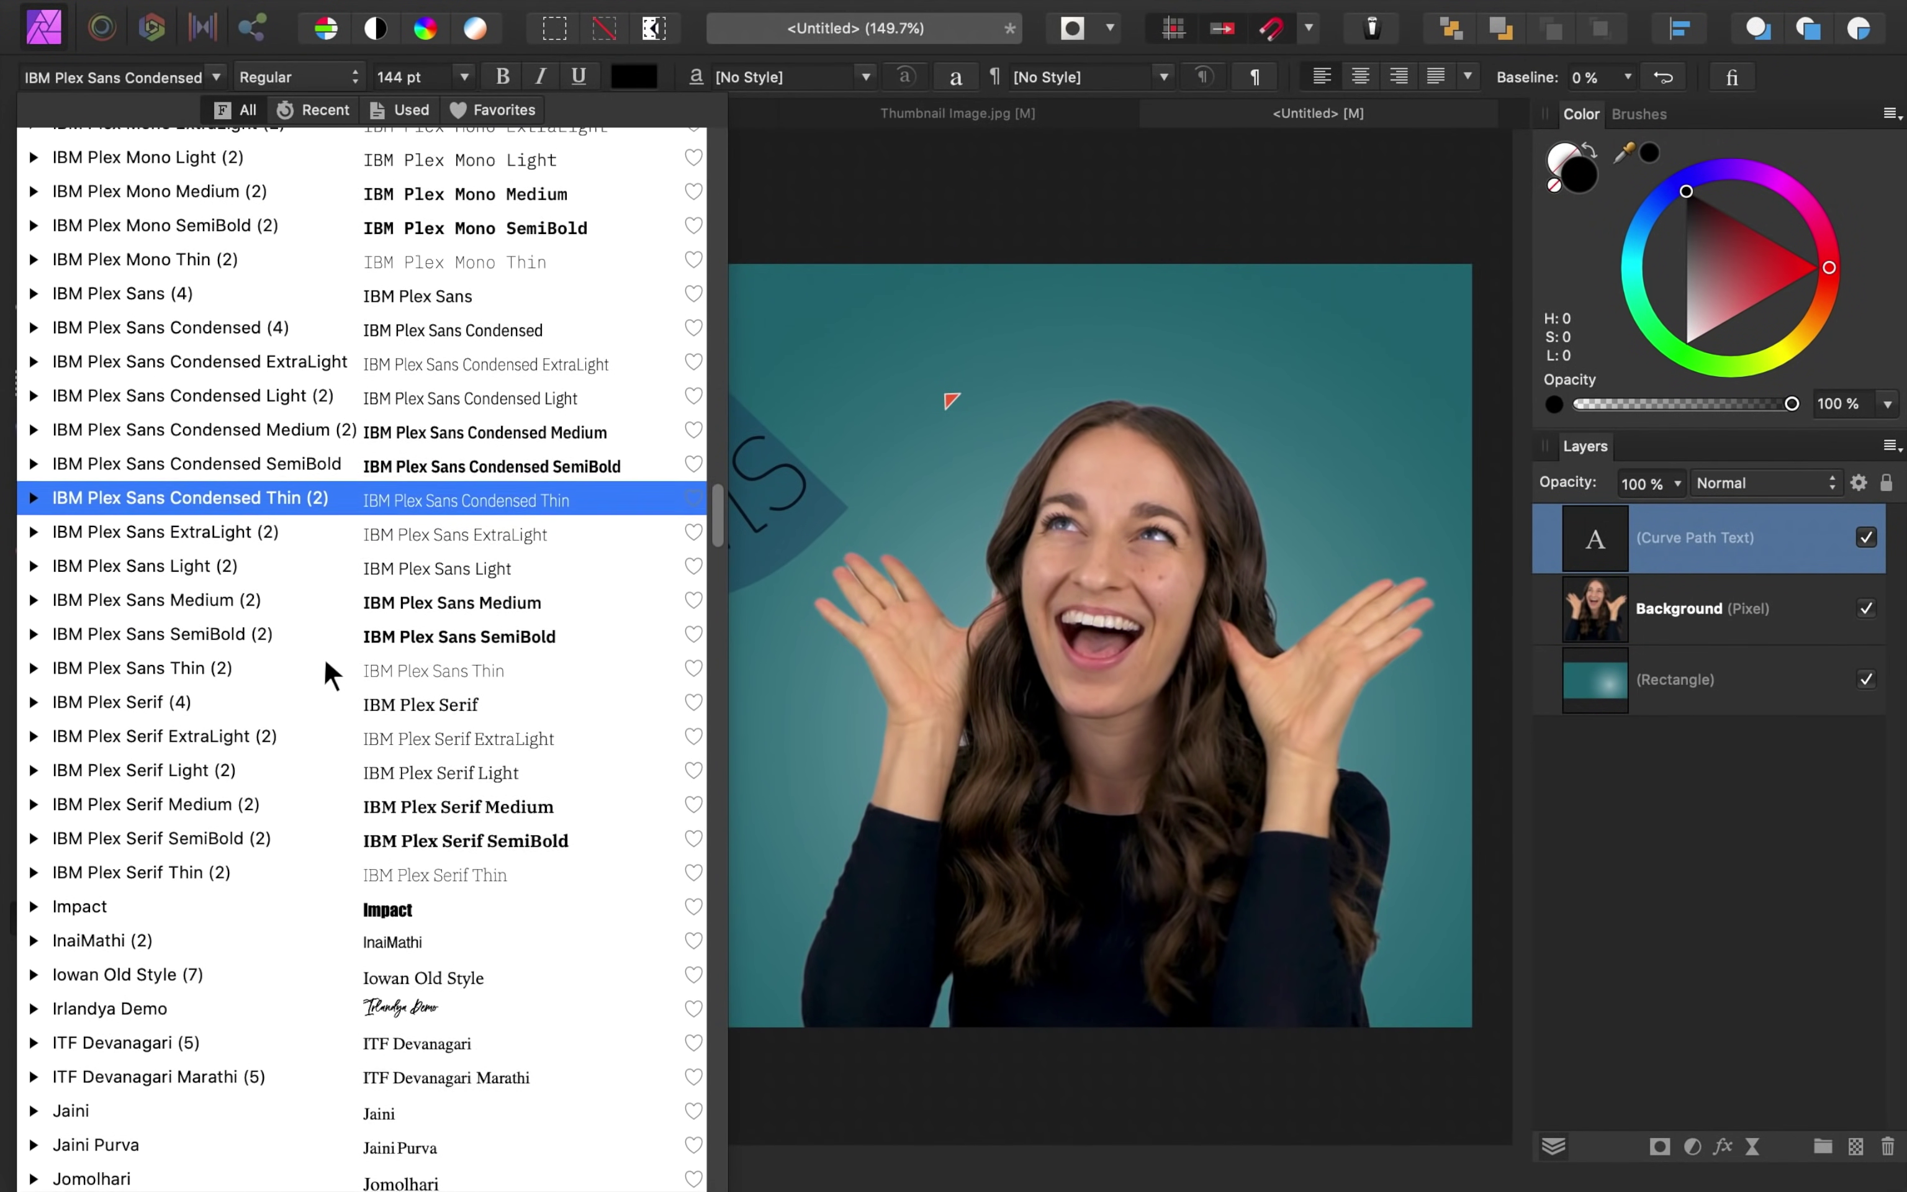
scroll(344, 749, "down", 1)
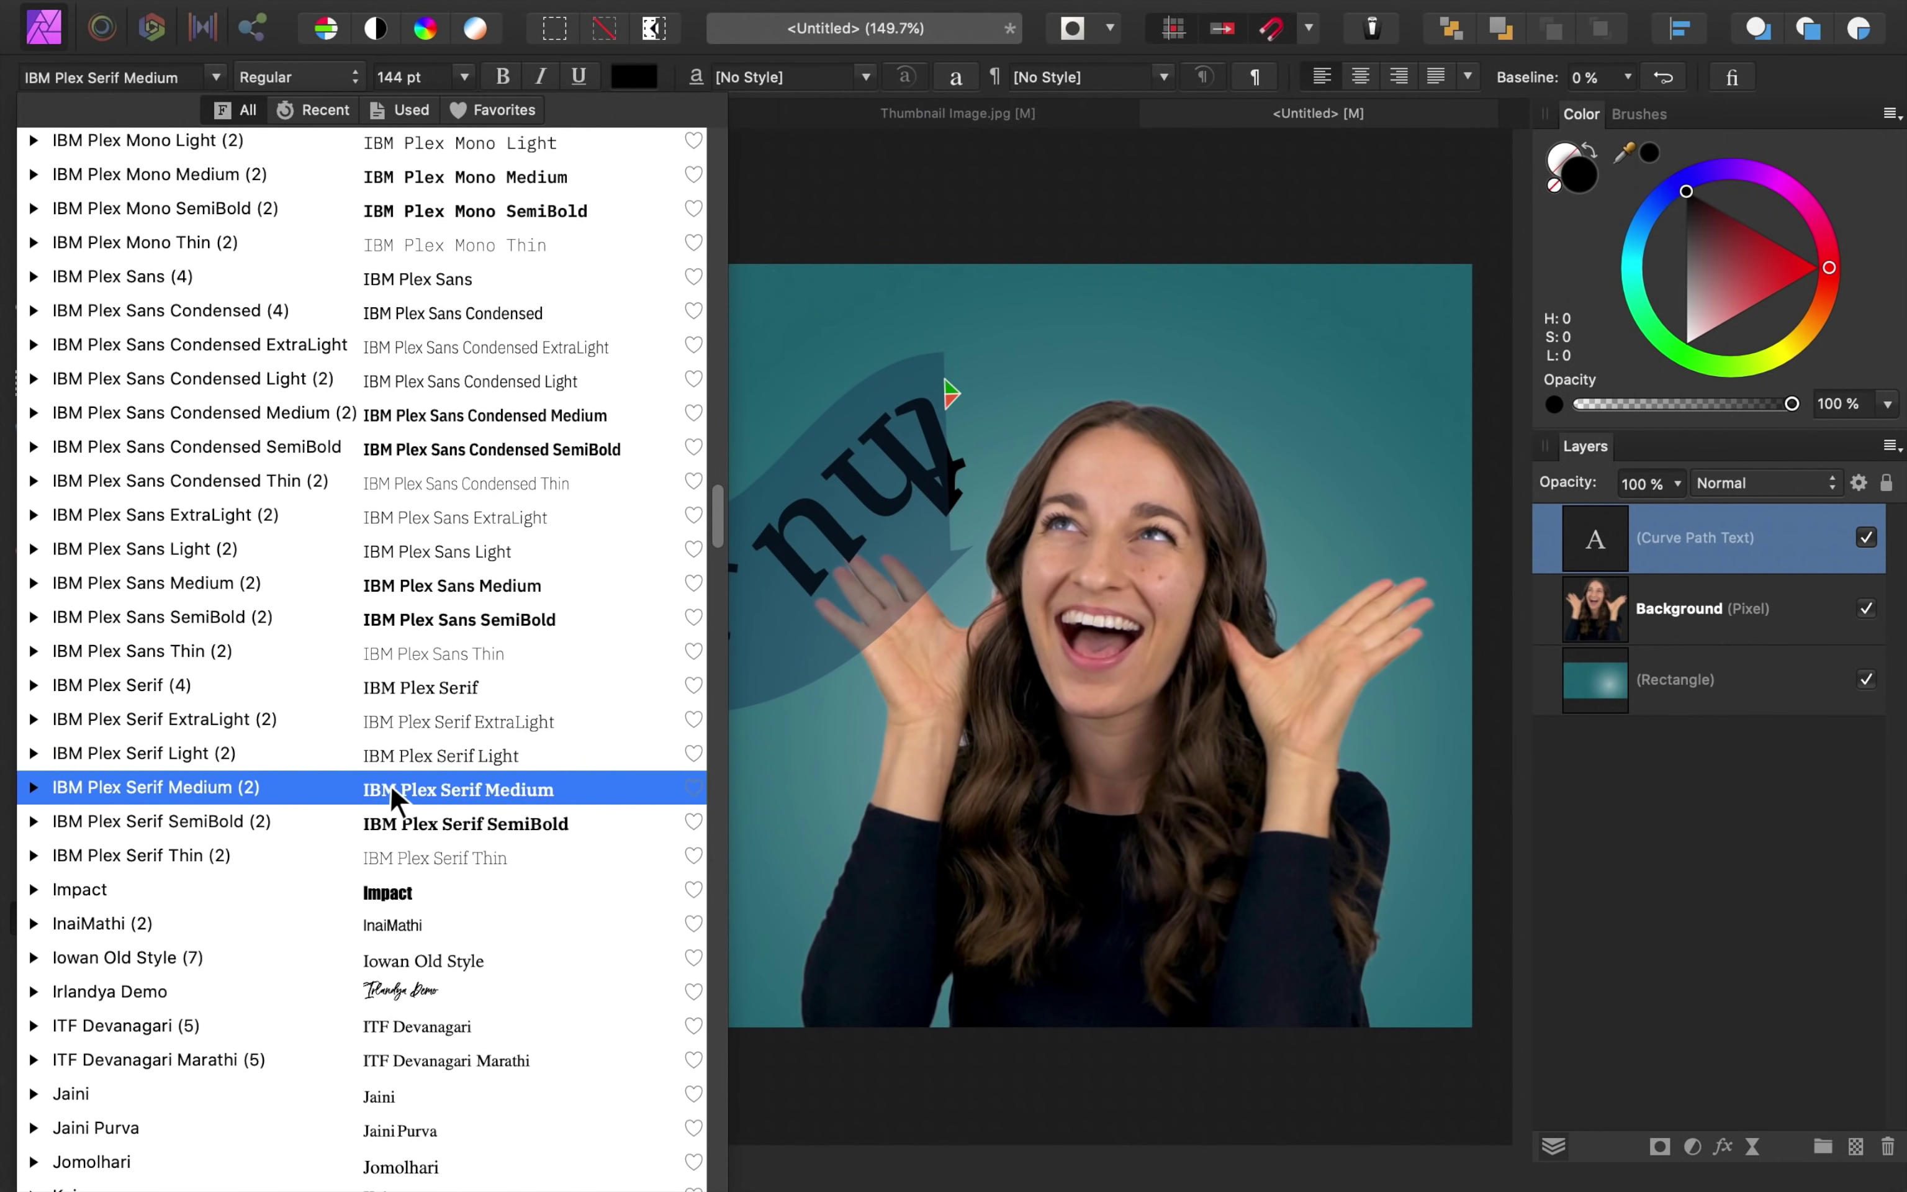
left_click(497, 788)
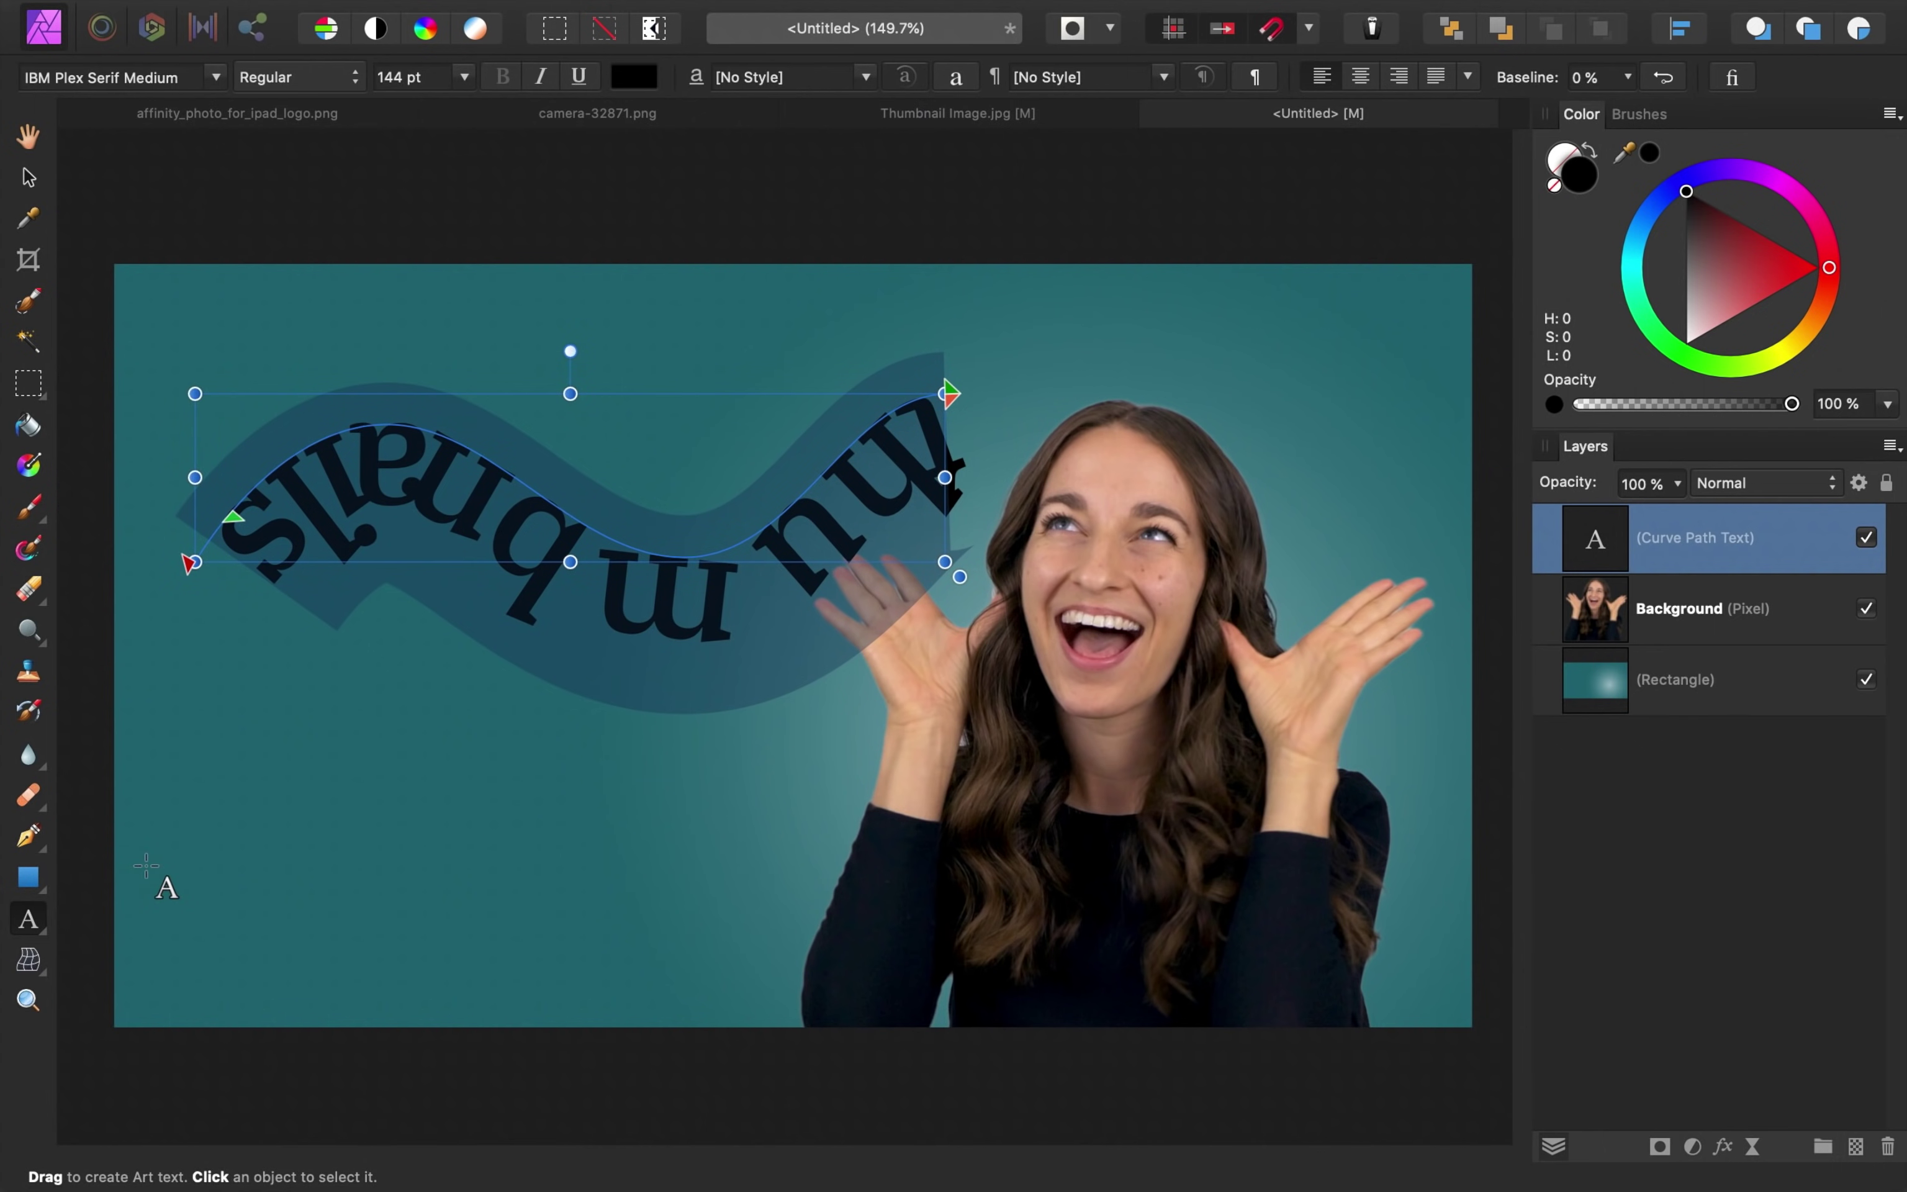
left_click(43, 850)
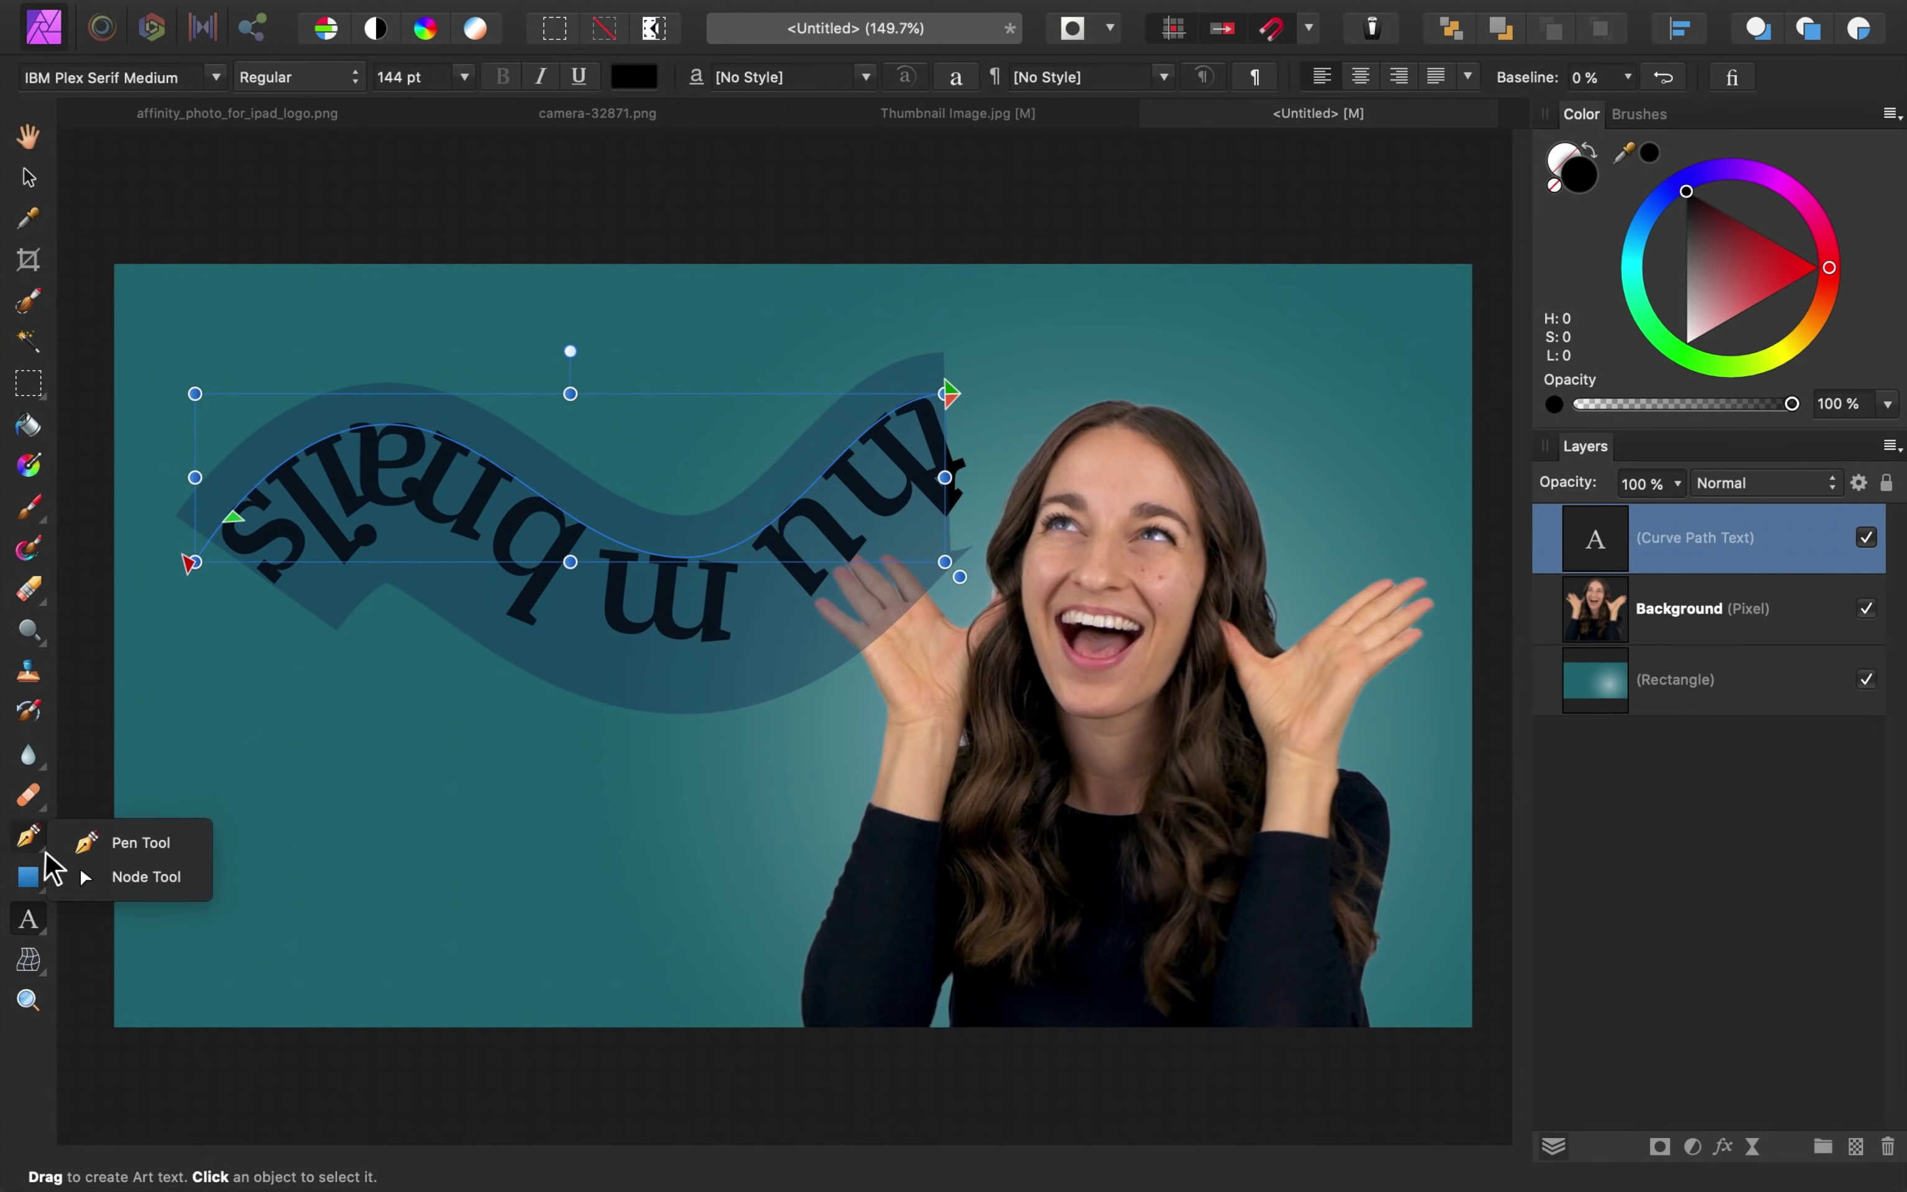
- Flip the text path so 'thumbnails' reads upright and reshape it into a gentler, longer wave
left_click(146, 877)
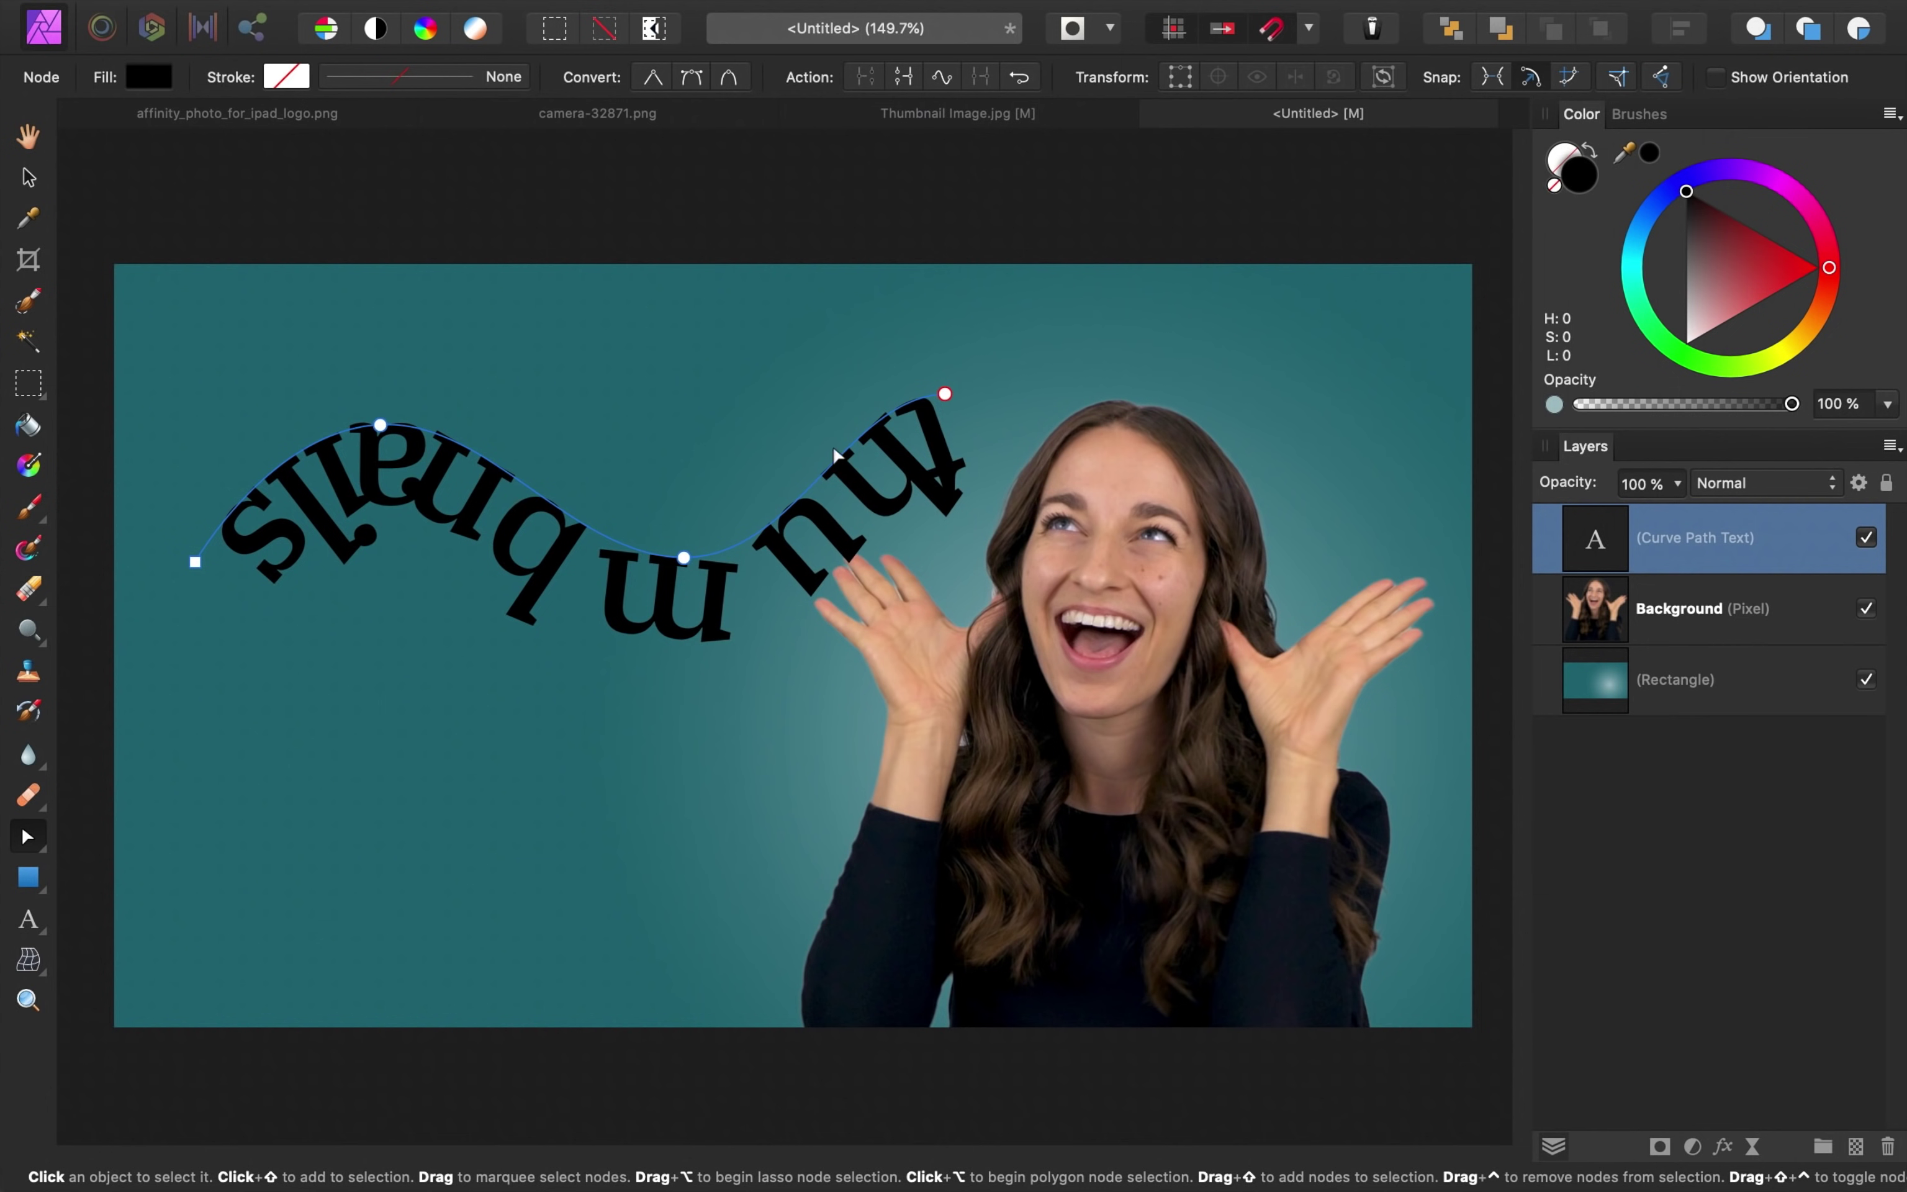
left_click_drag(945, 394, 1085, 380)
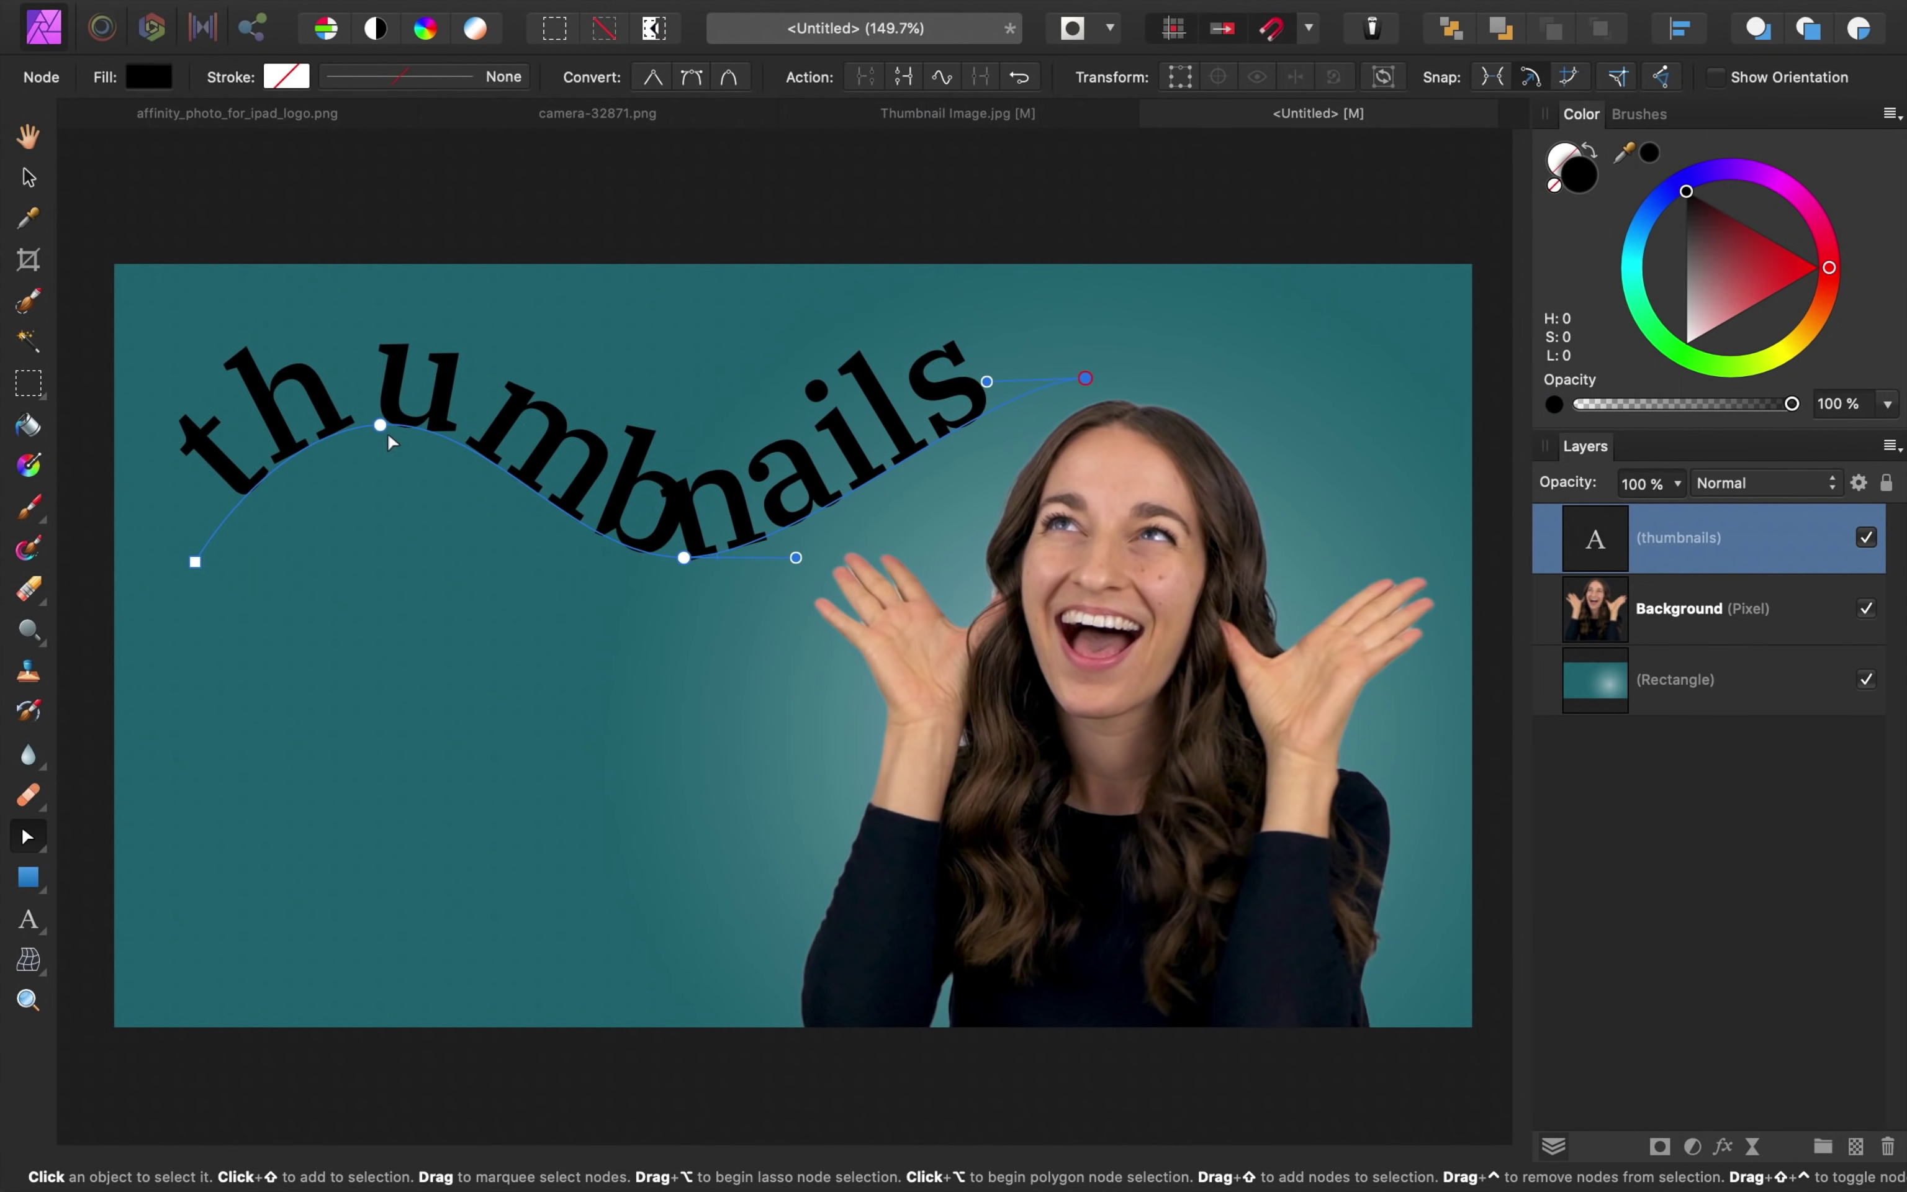
left_click_drag(384, 424, 379, 454)
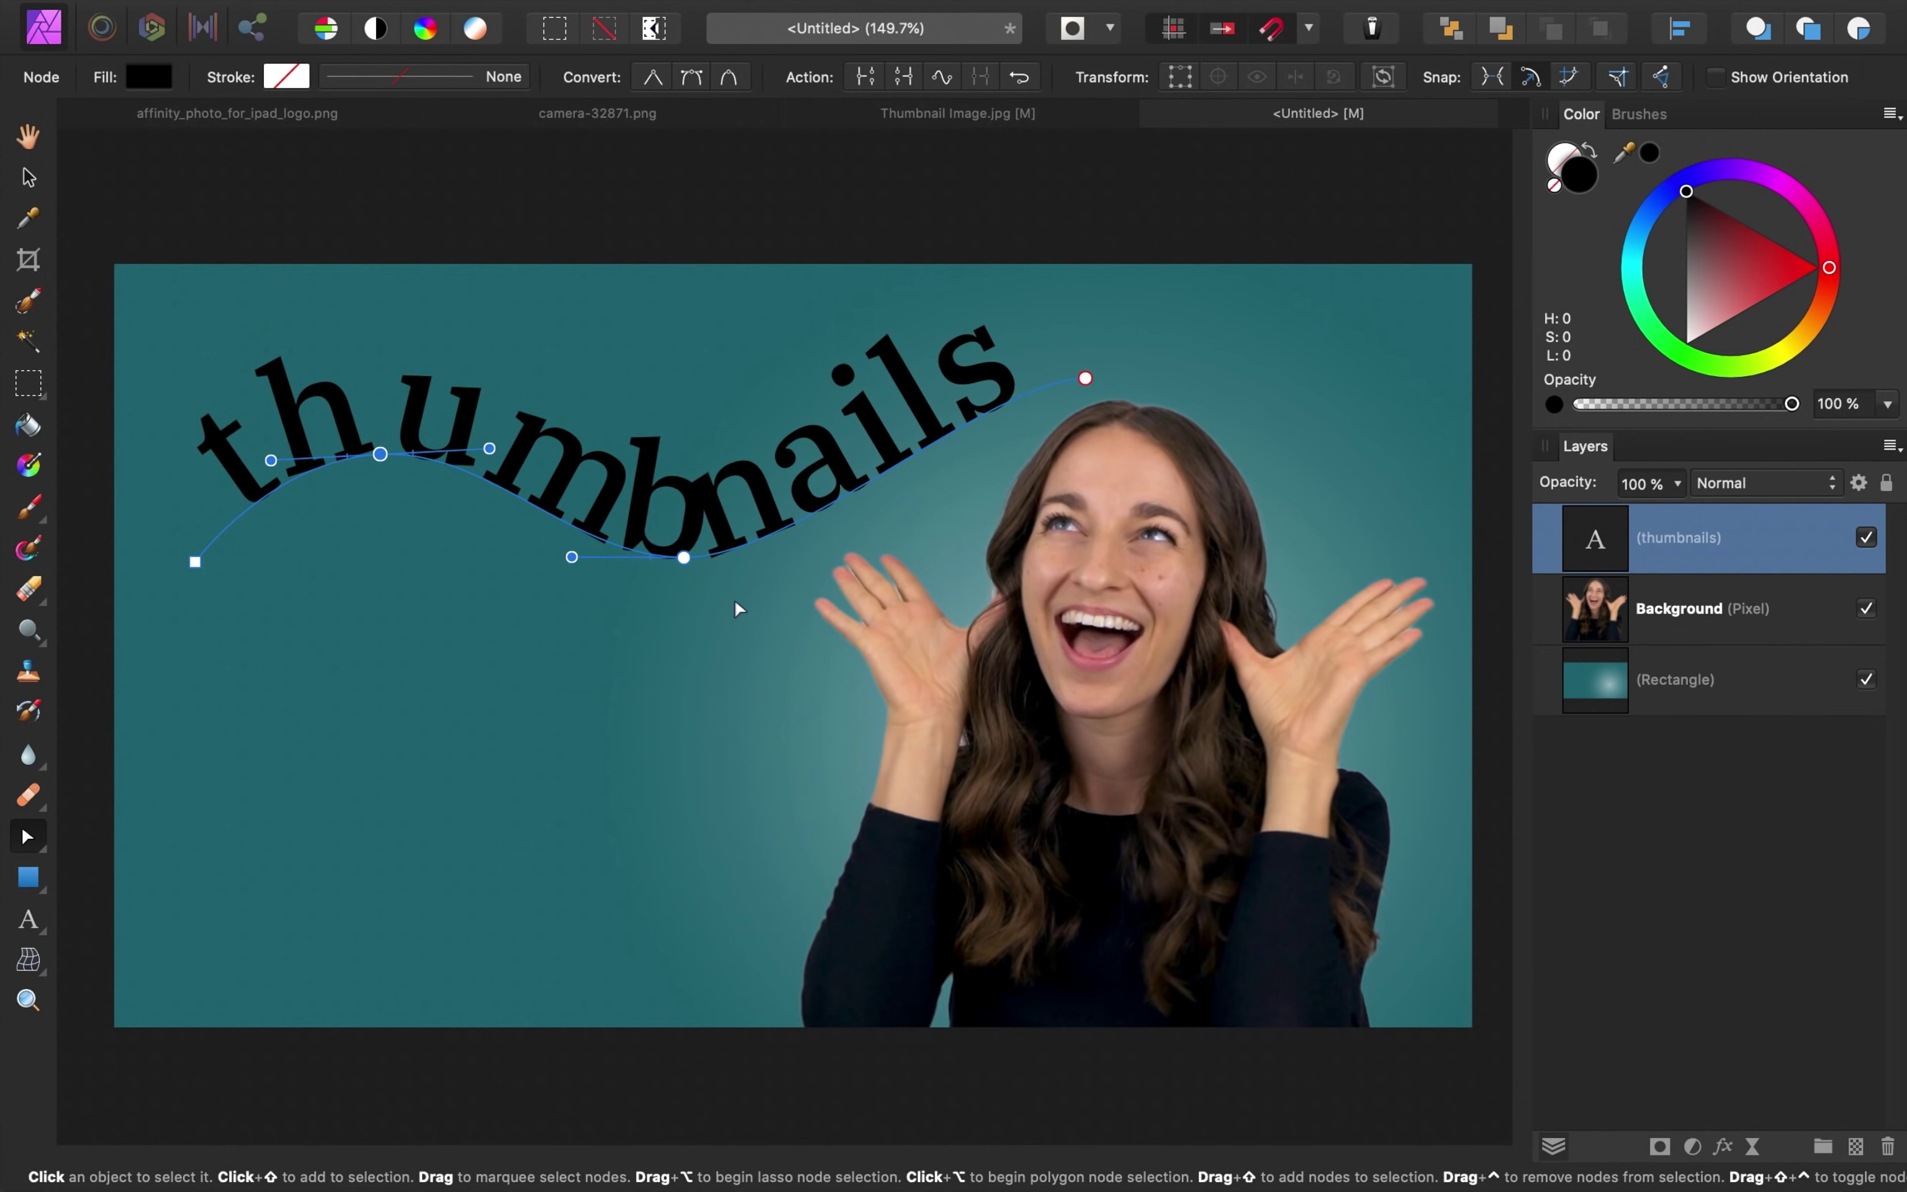
left_click_drag(684, 557, 729, 535)
mouse_move(386, 450)
left_mouse_down()
mouse_move(369, 452)
mouse_move(391, 464)
left_mouse_up()
left_click_drag(1087, 382, 1139, 383)
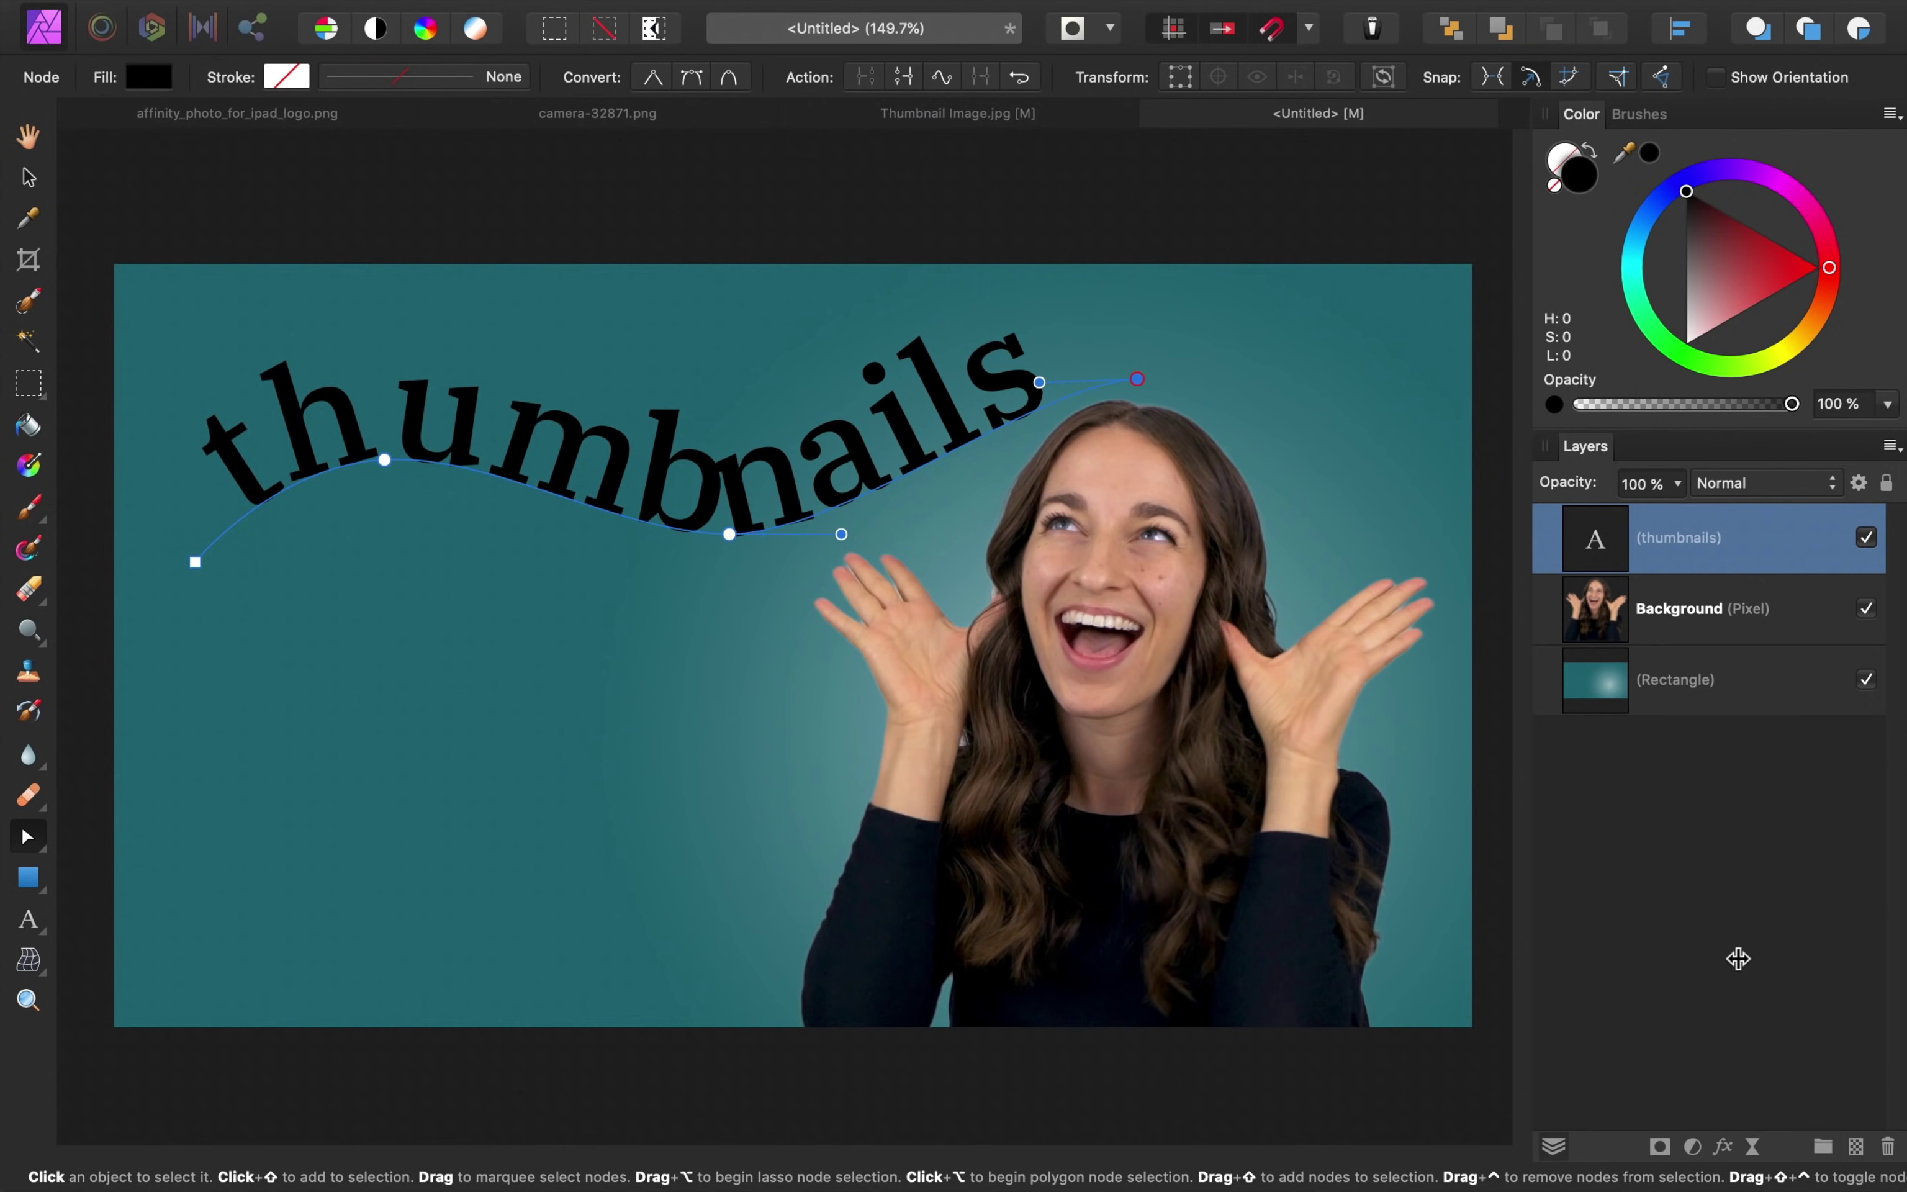
- Enable the Outline layer effect on 'thumbnails' in white, with a radius of about 6 px
left_click(1723, 1147)
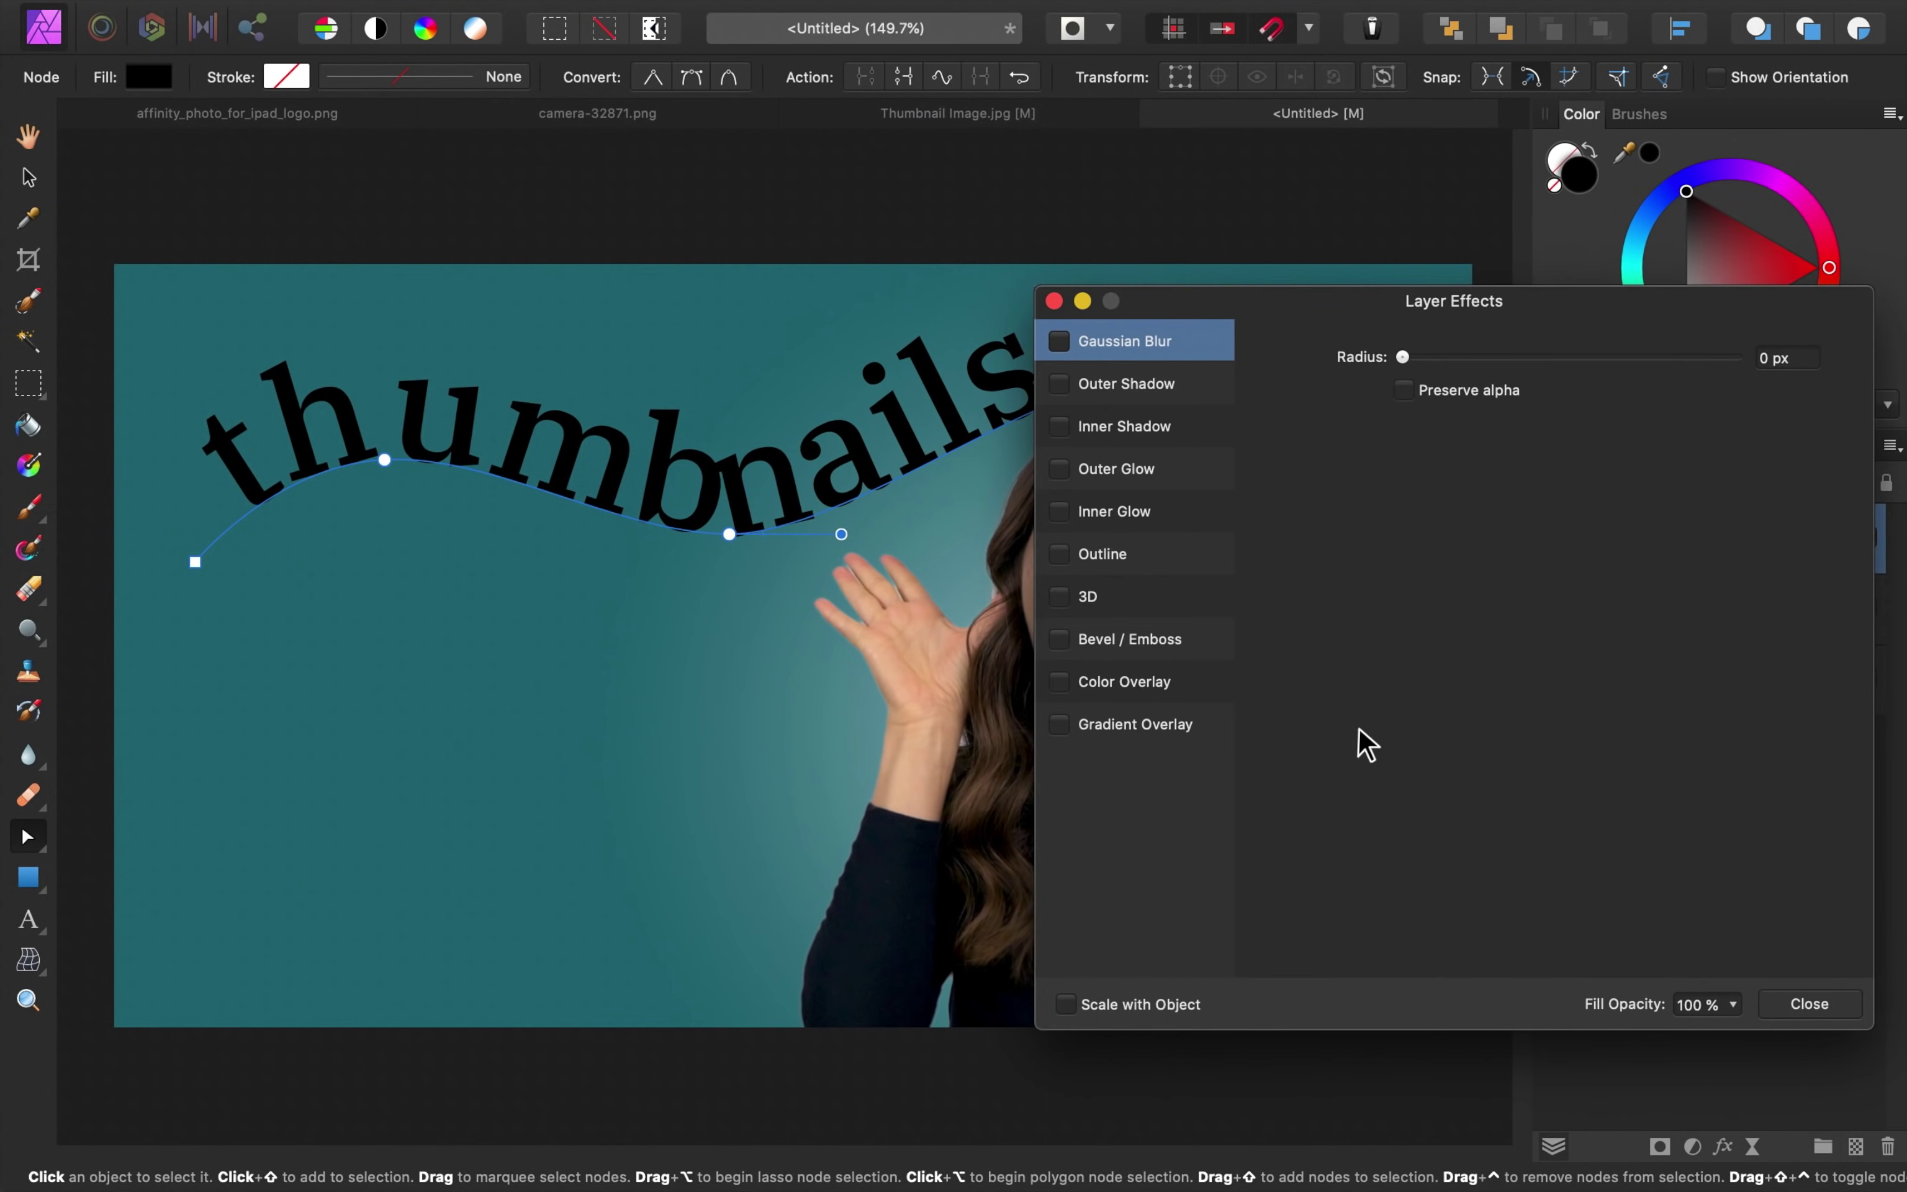
left_click(1102, 558)
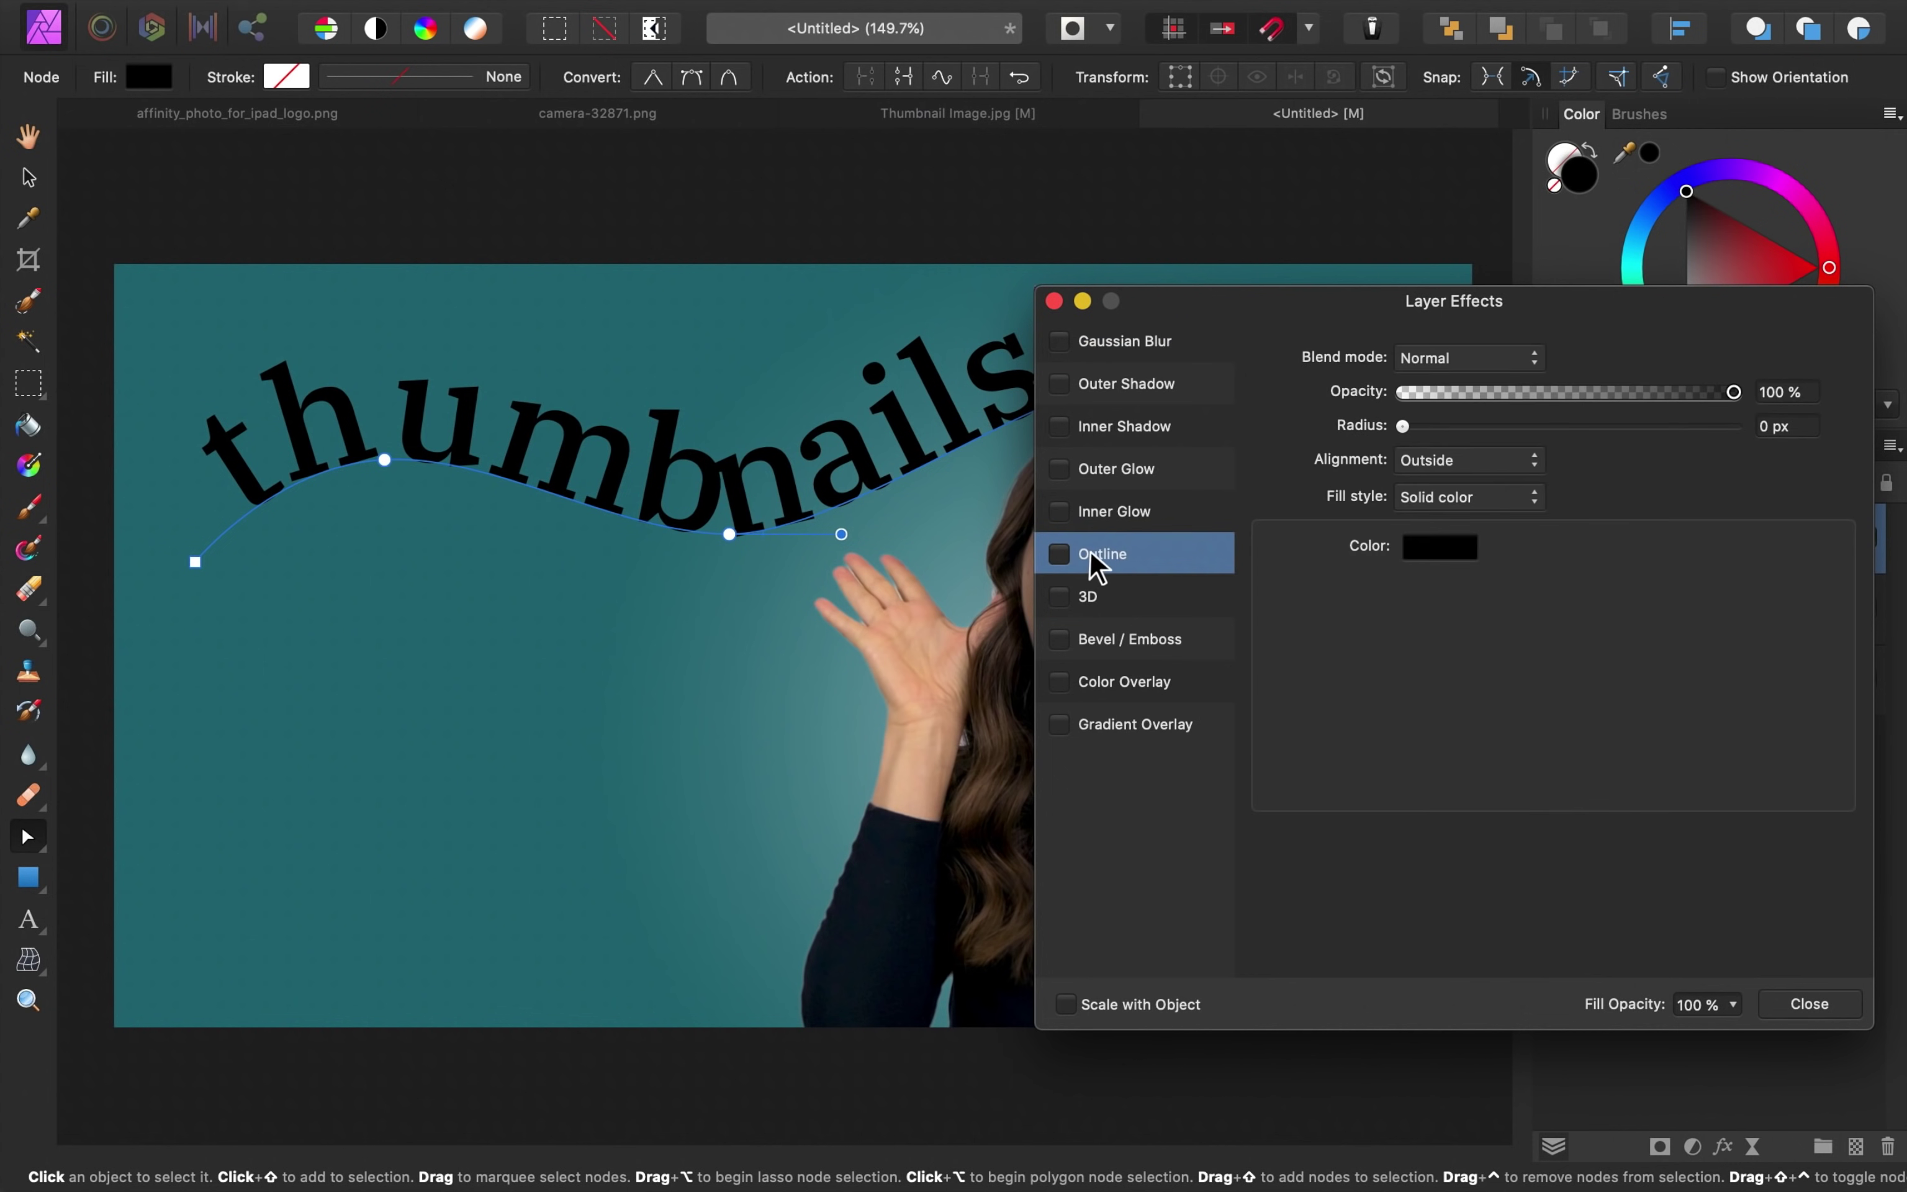
left_click(1059, 554)
left_click(1403, 424)
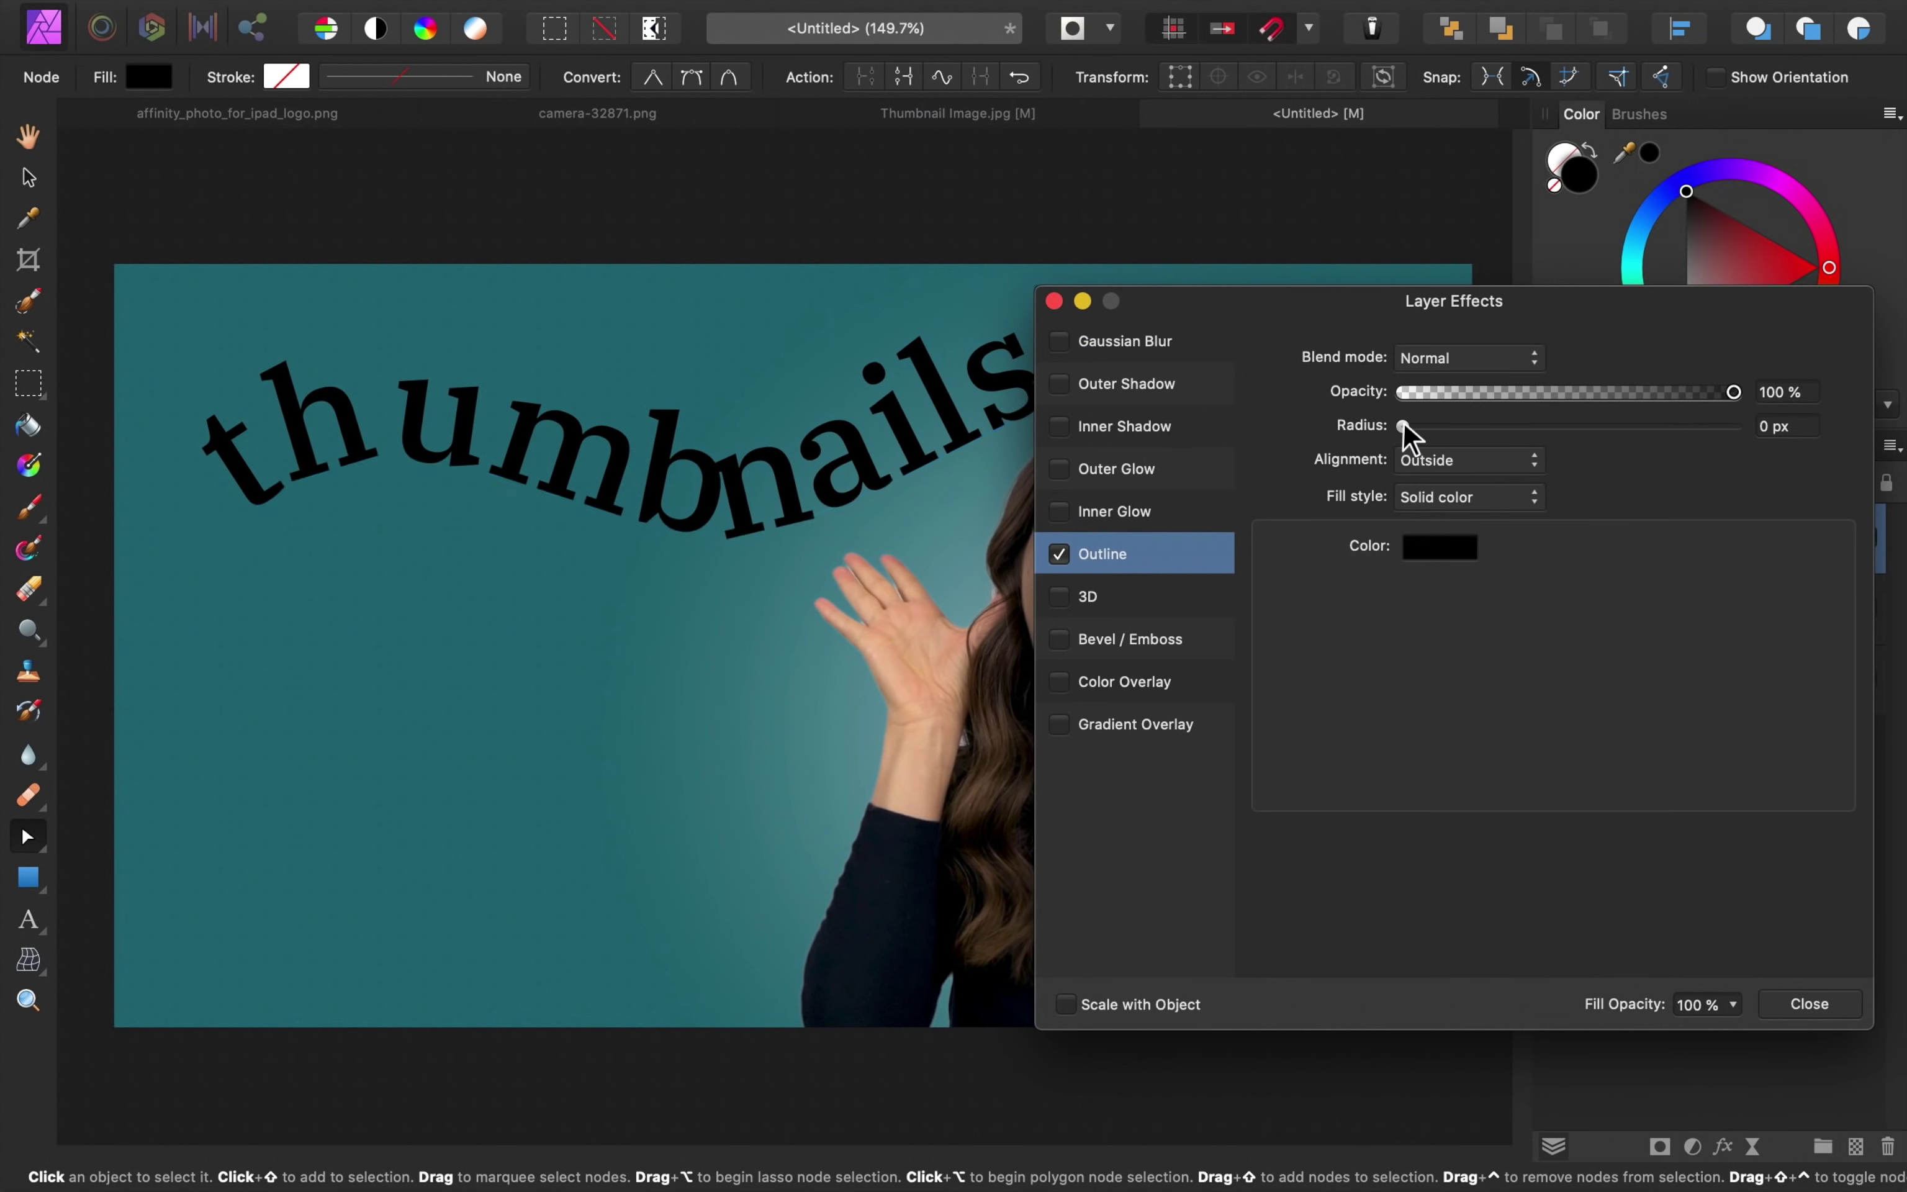
left_click_drag(1404, 427, 1503, 427)
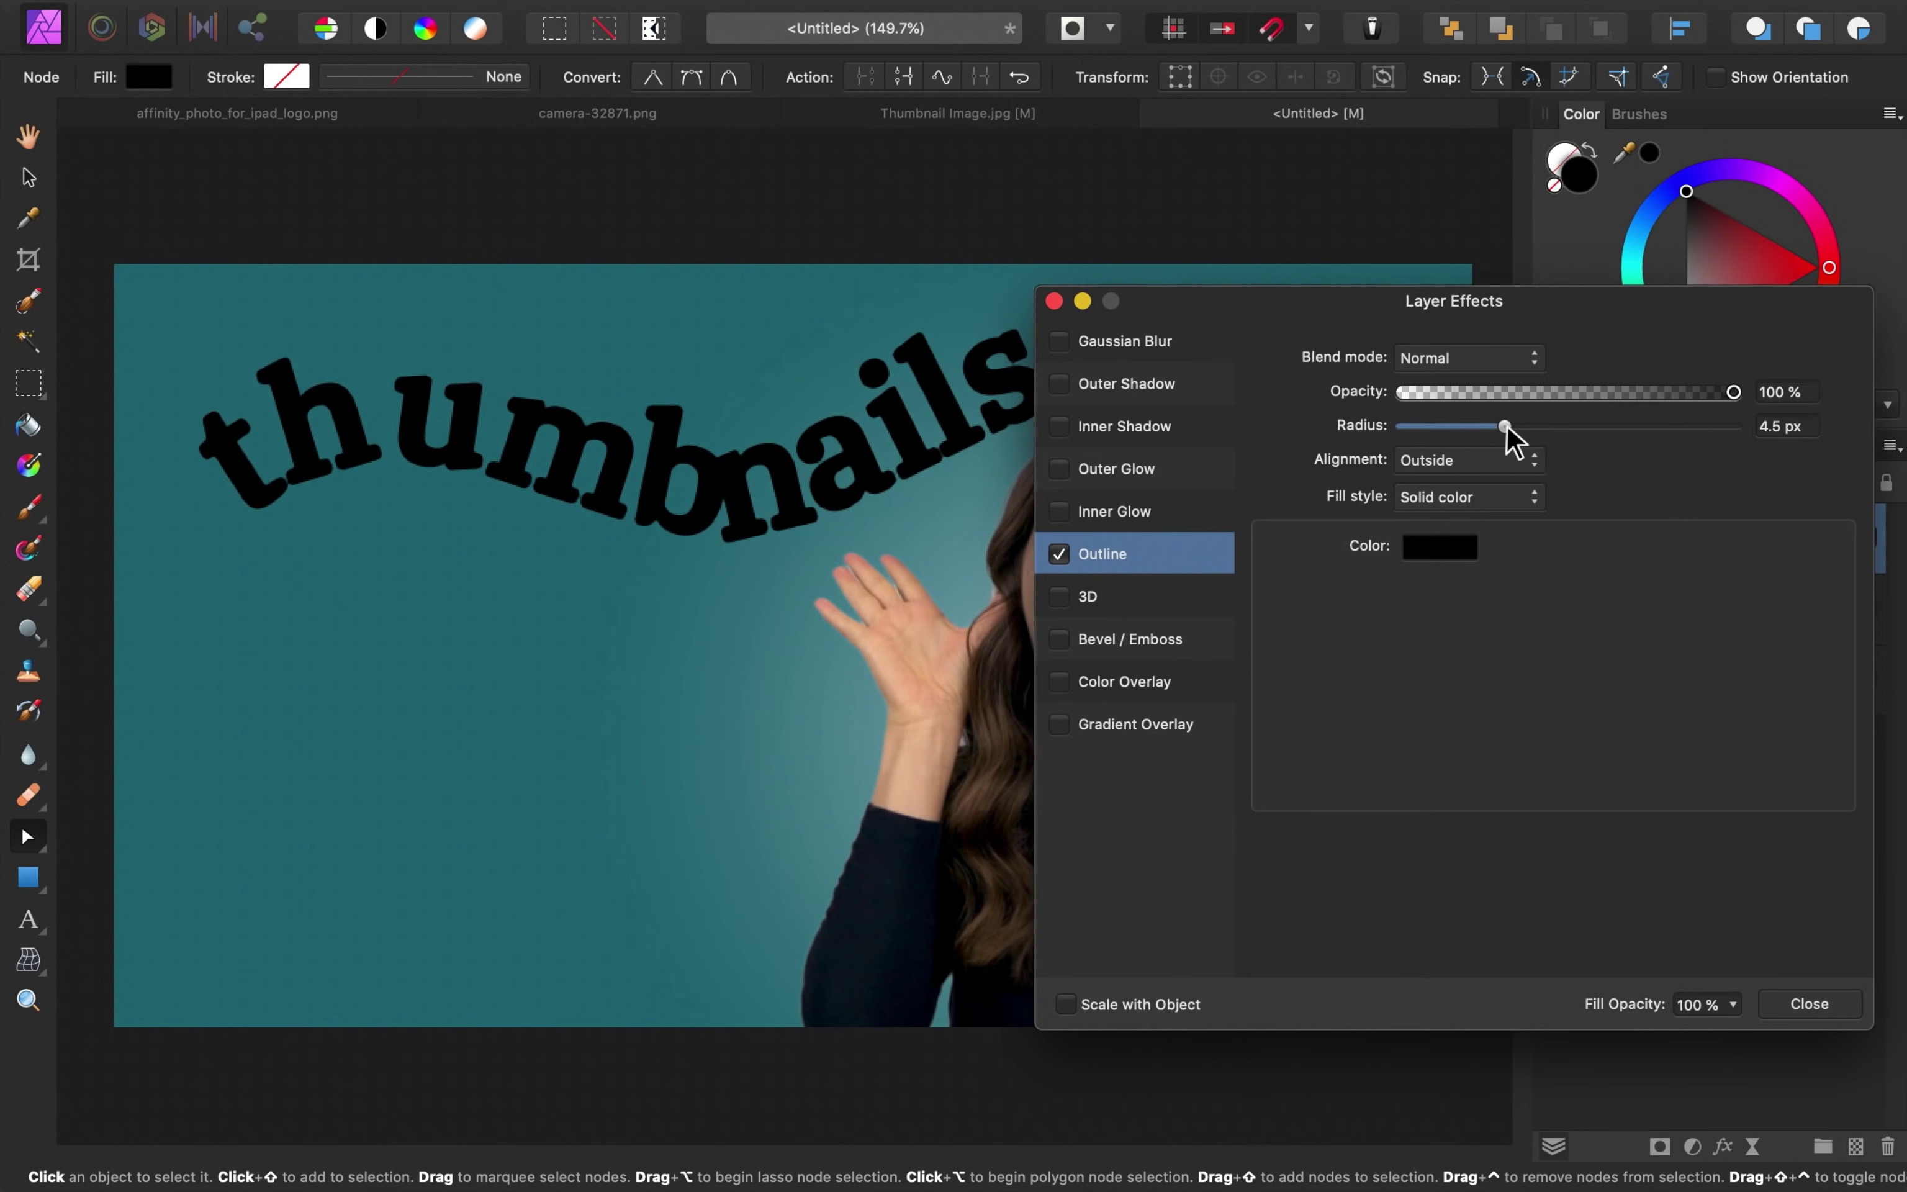
left_click(1440, 544)
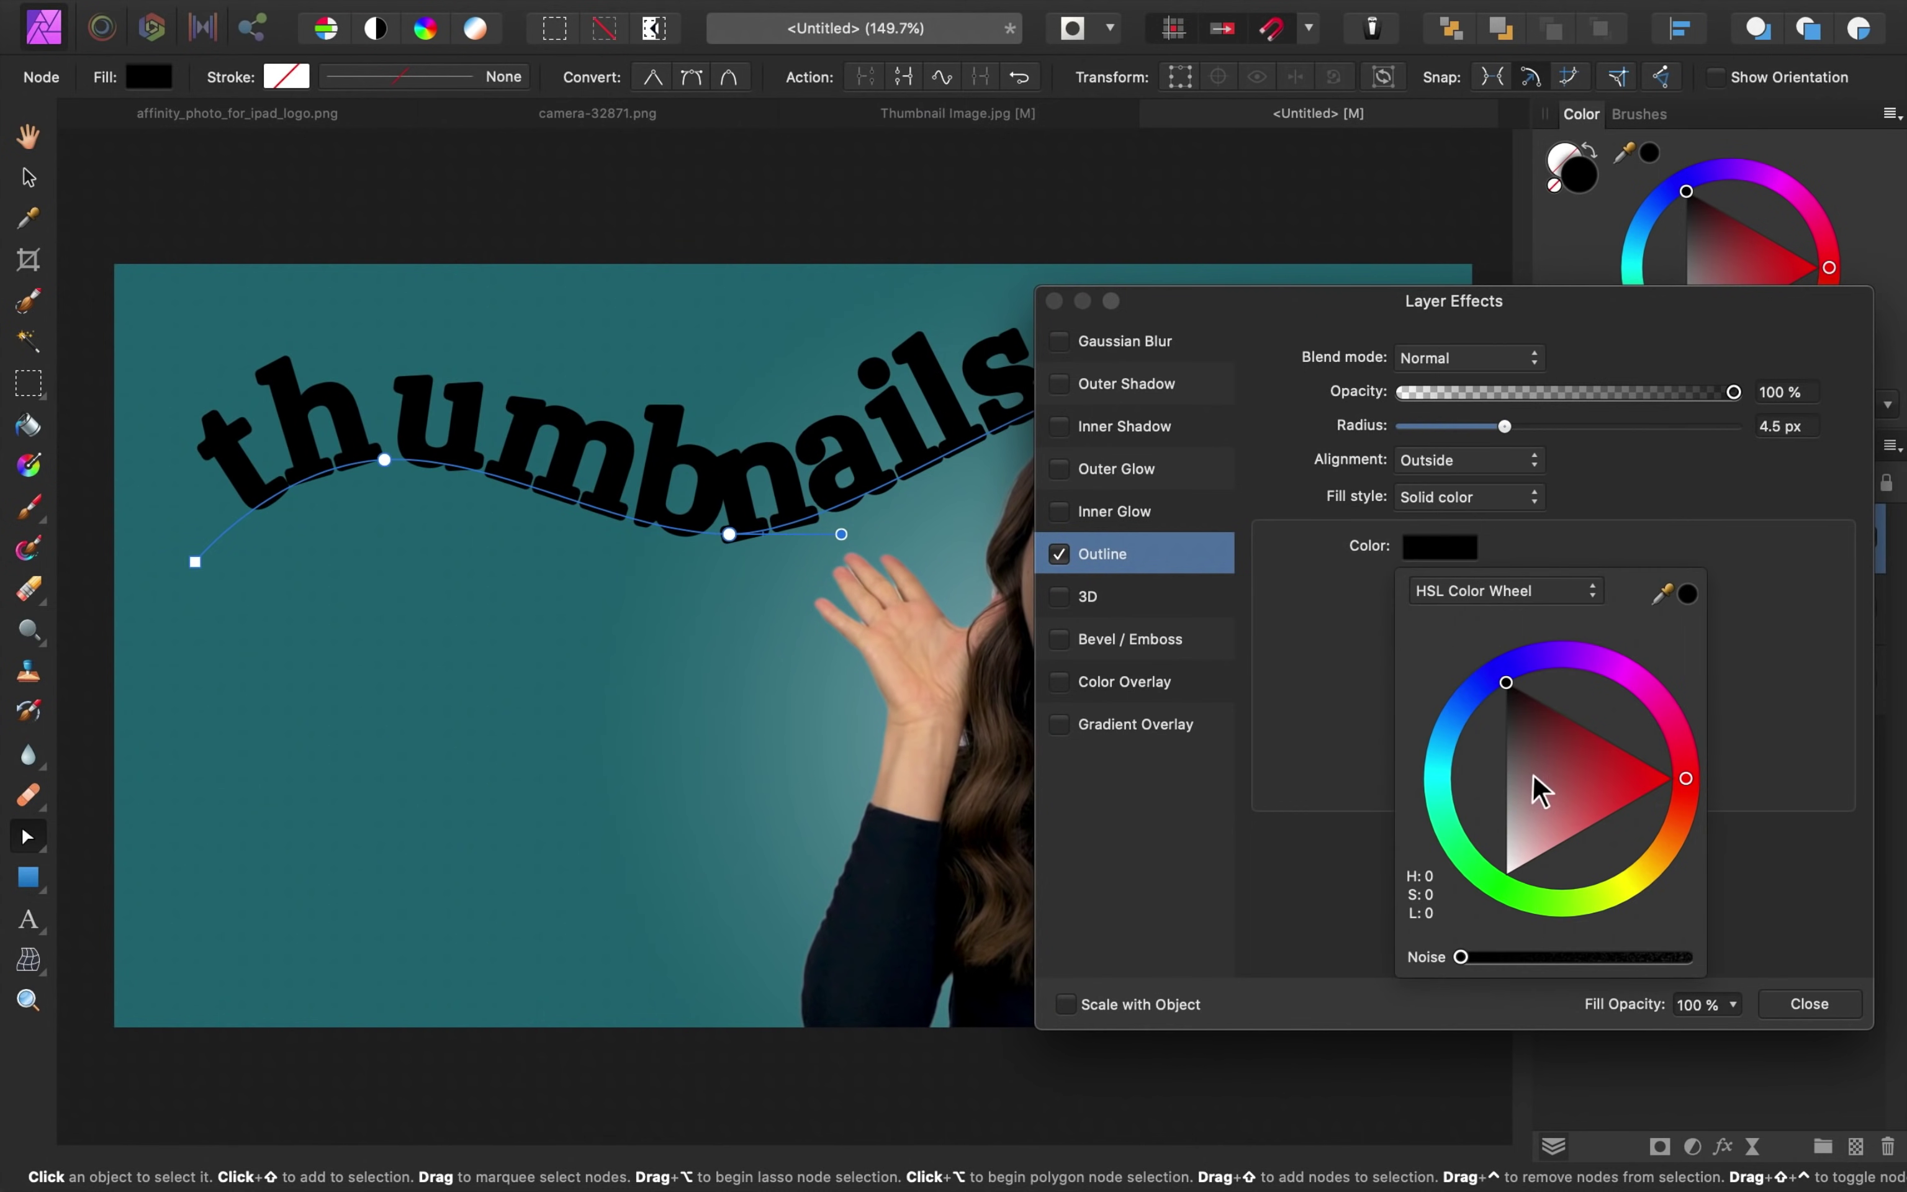
left_click_drag(1540, 788, 1467, 947)
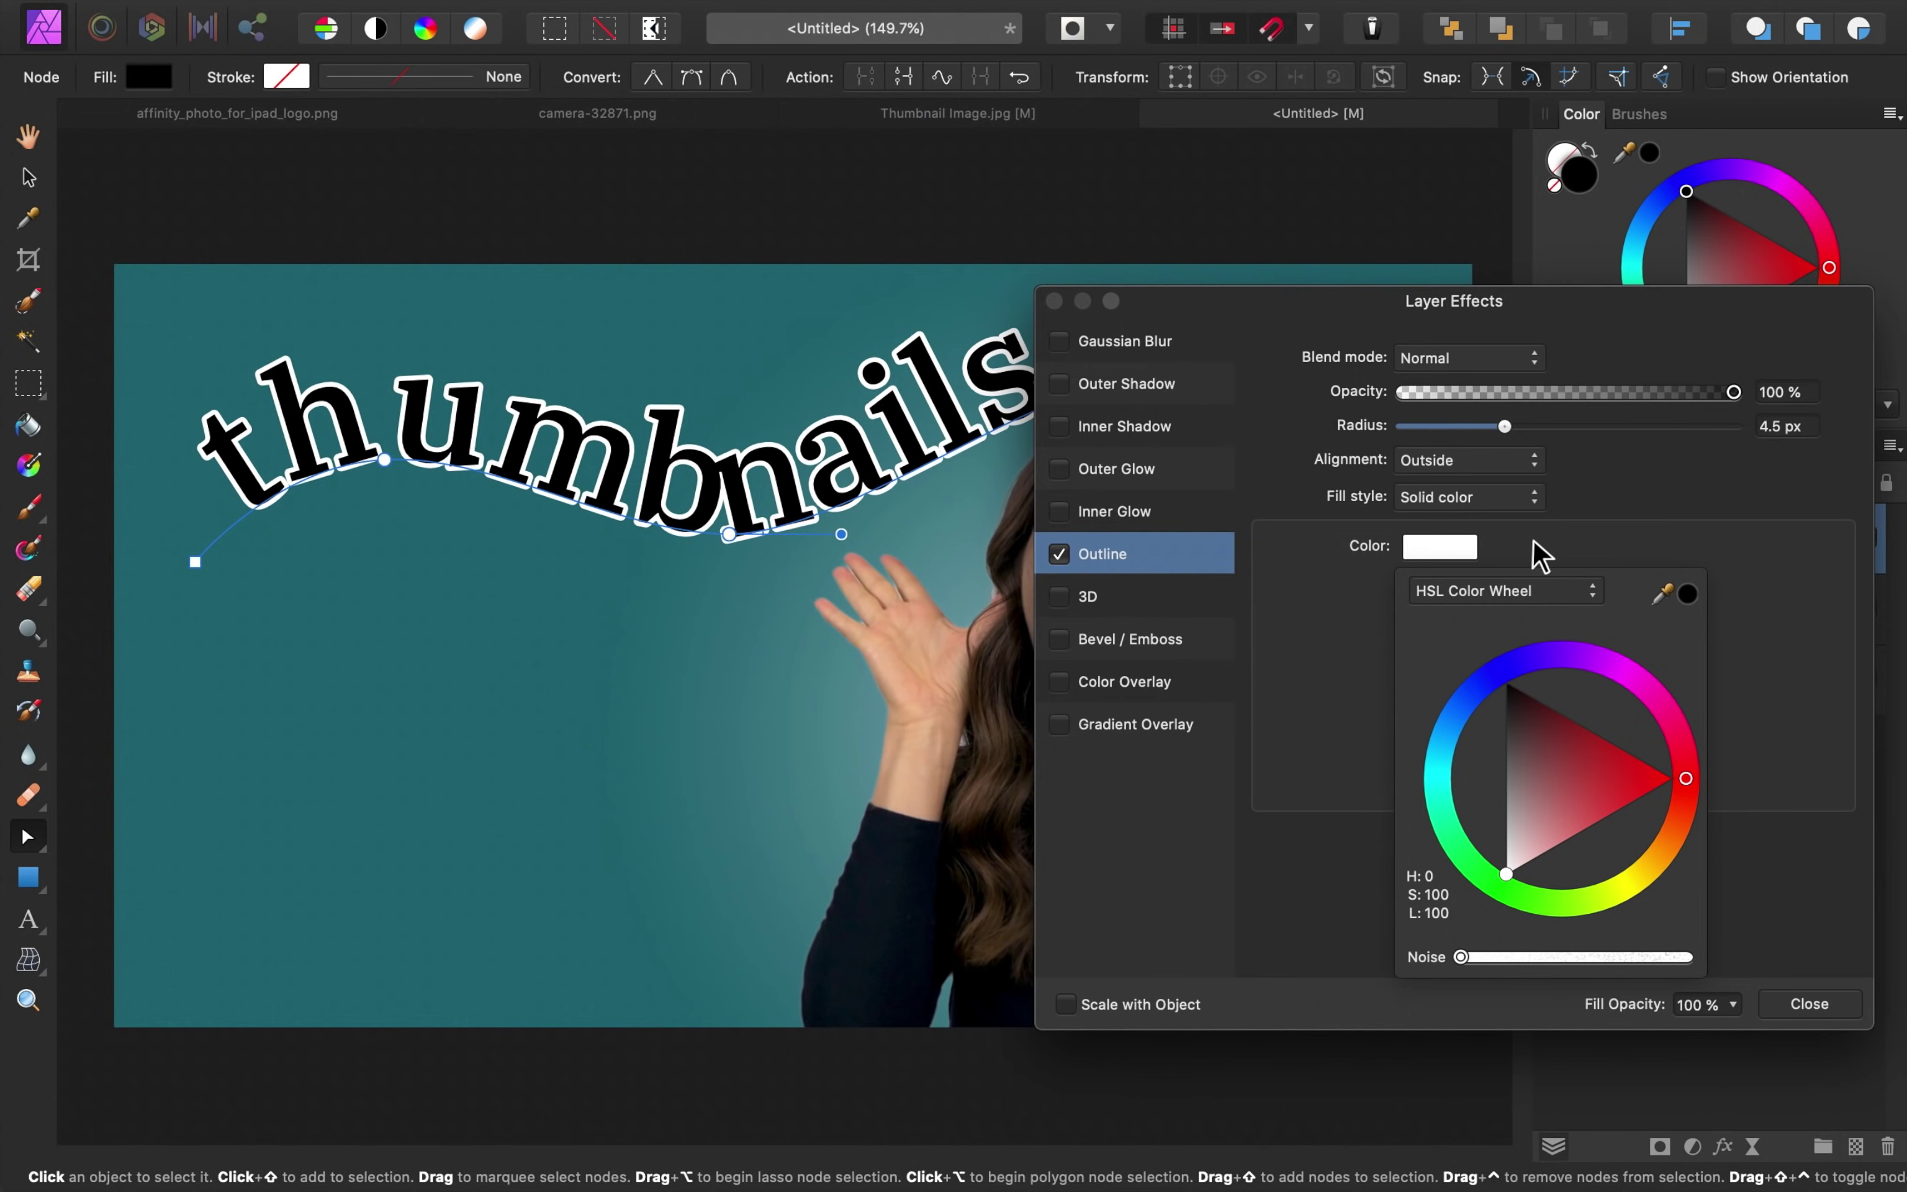
left_click(1603, 486)
left_click_drag(1503, 428, 1515, 429)
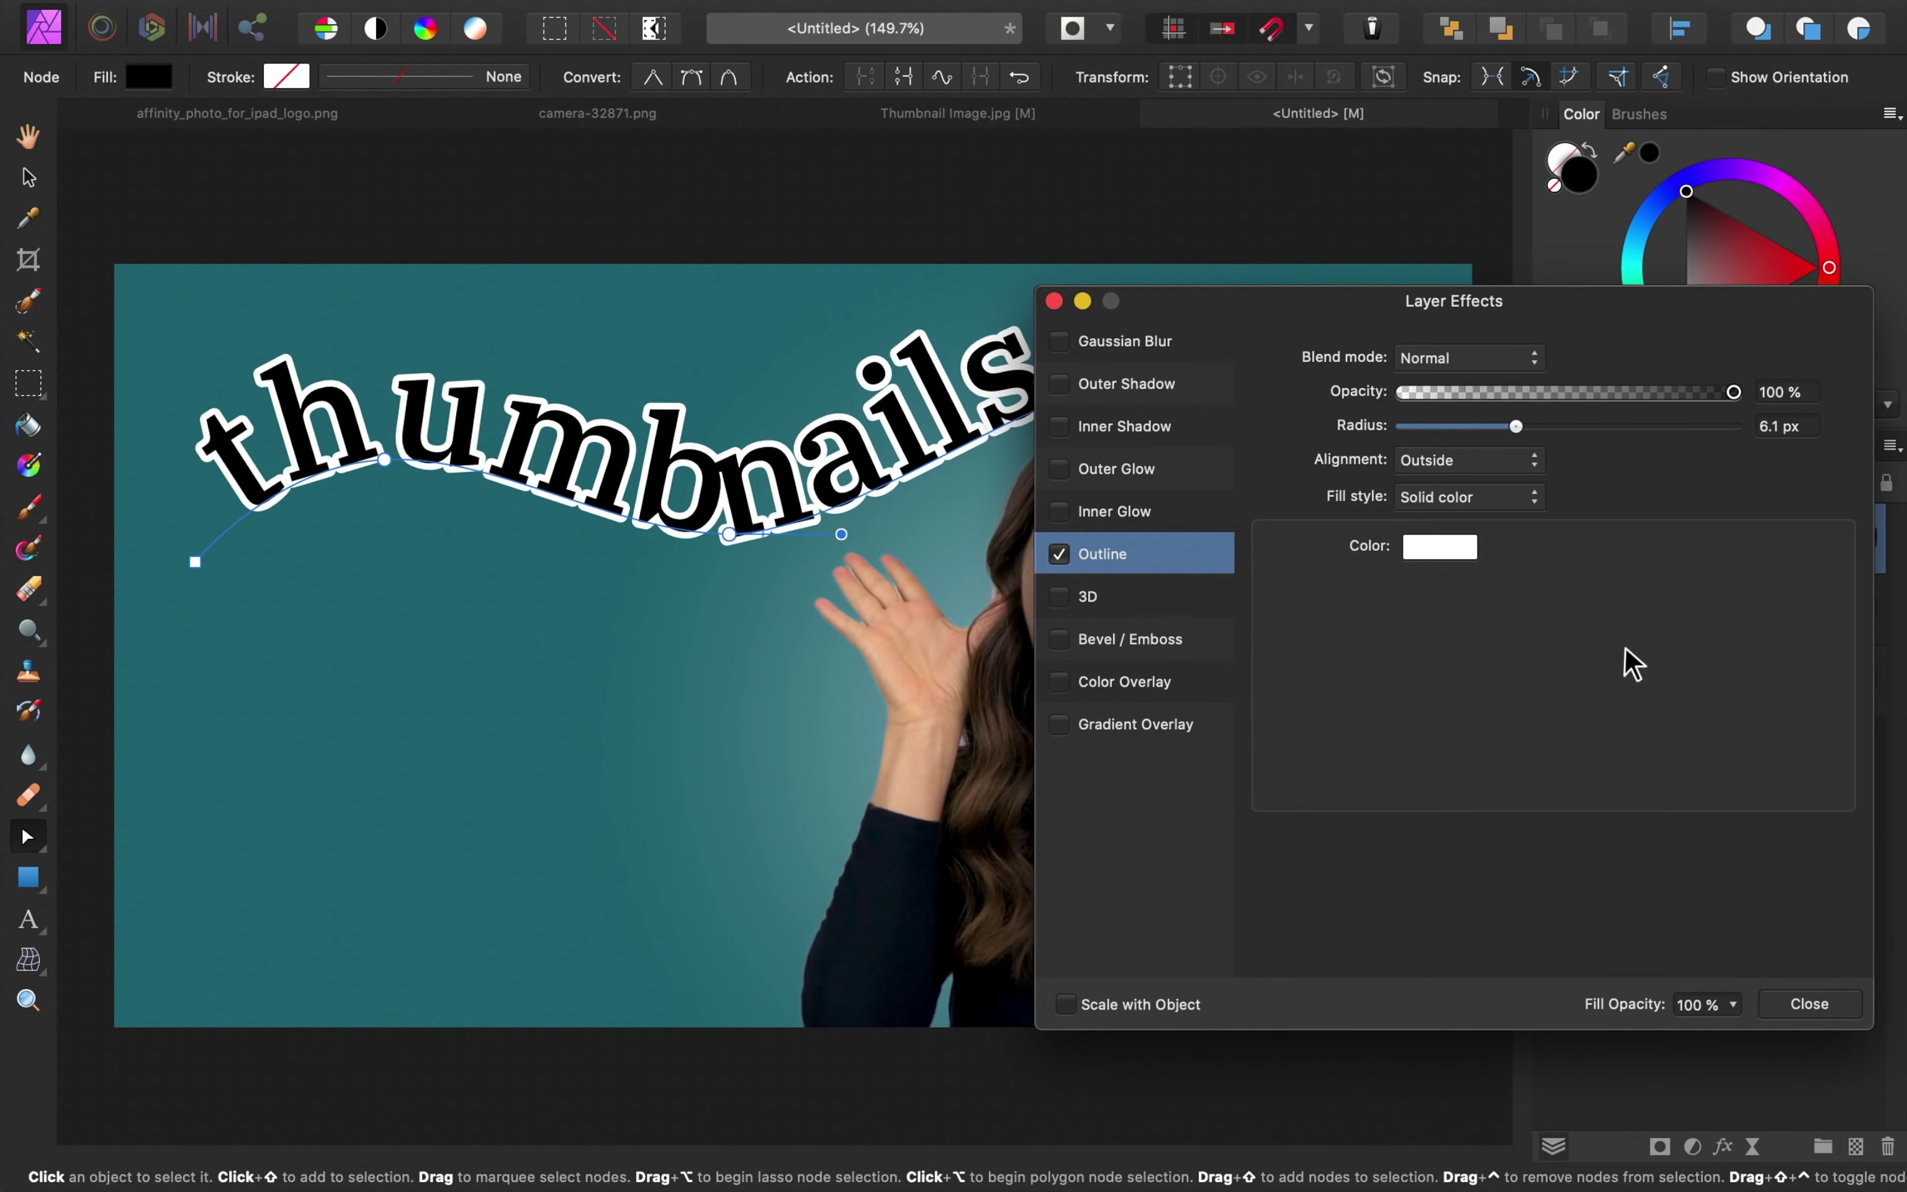
left_click(1053, 301)
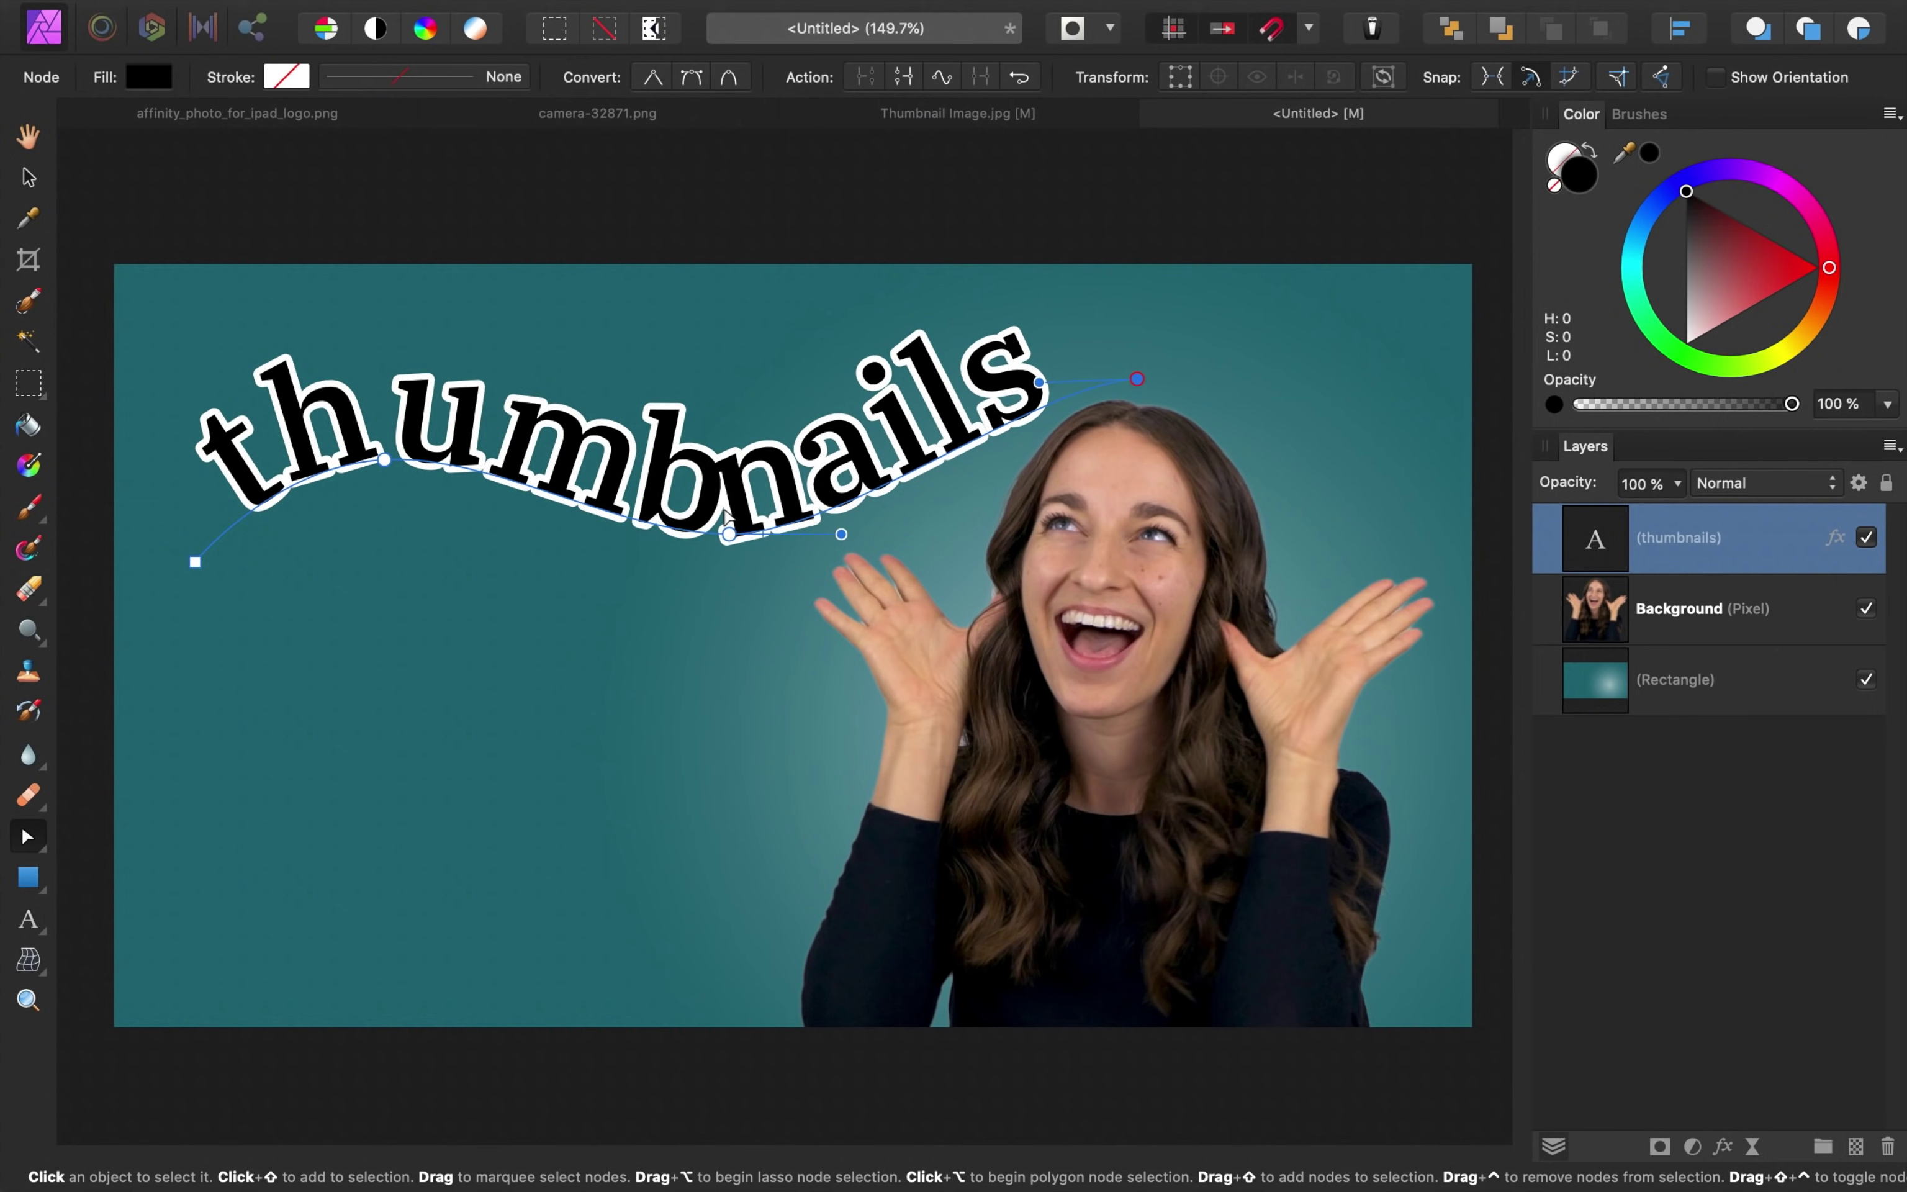
- With the Artistic Text tool, place the caret between h and u and show Character settings
left_click(28, 920)
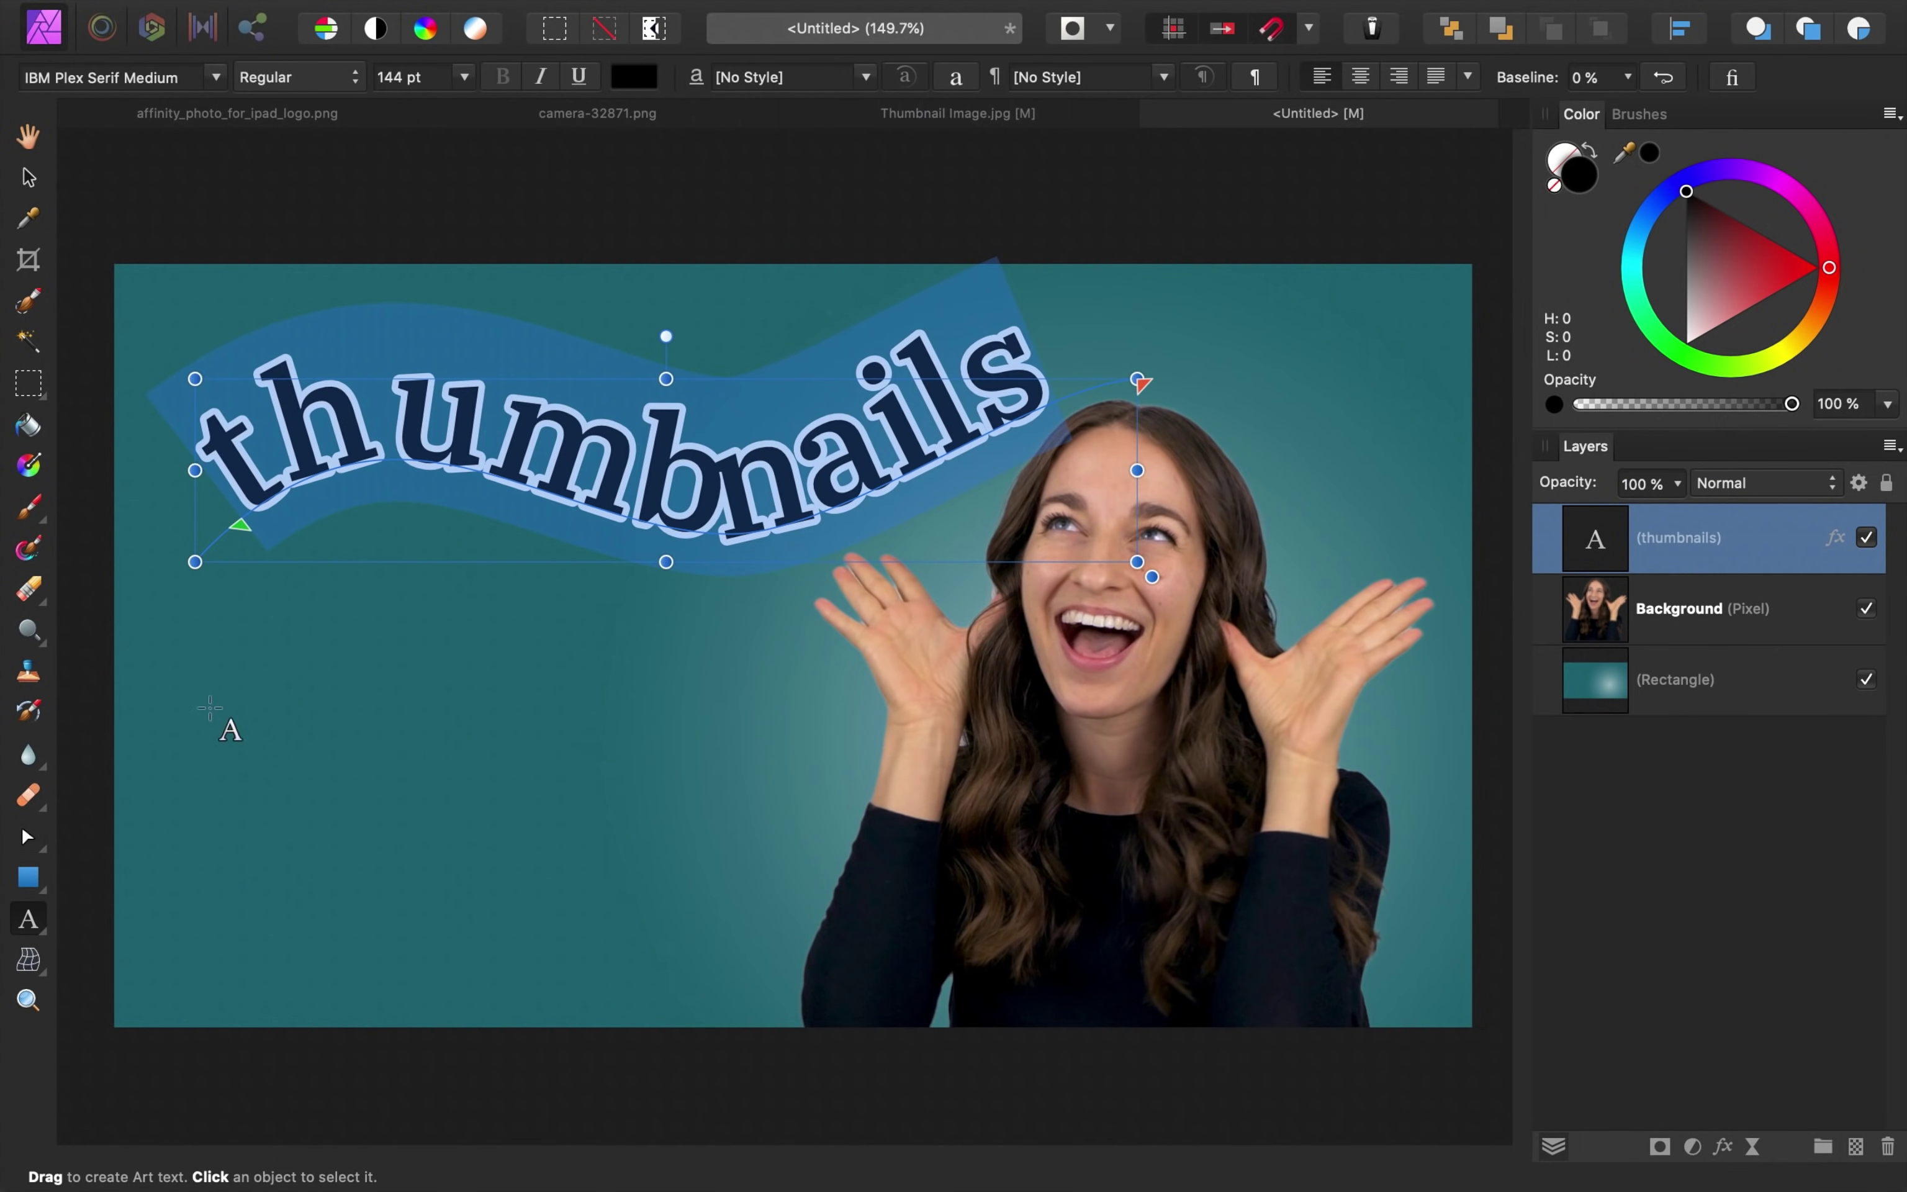
left_click(364, 415)
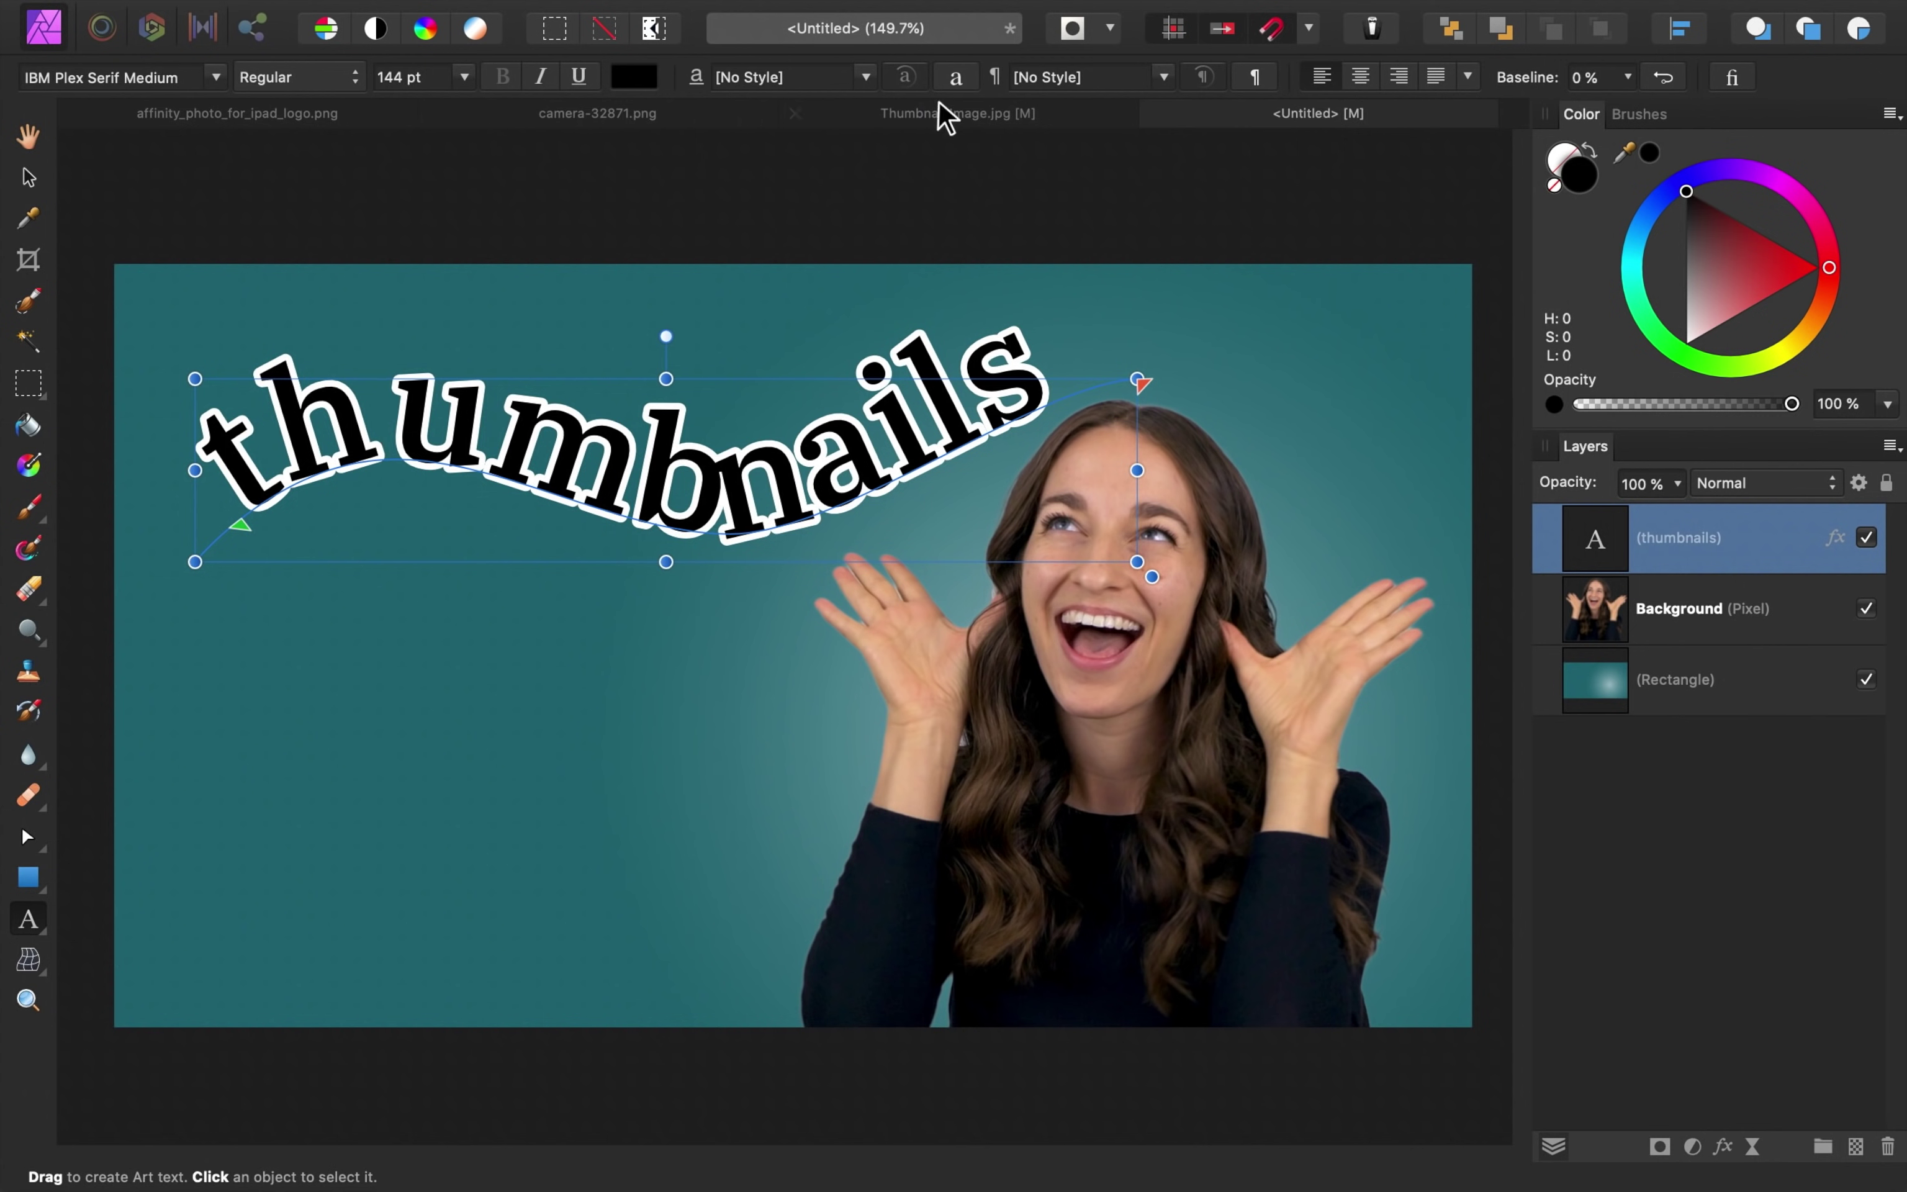
left_click(959, 82)
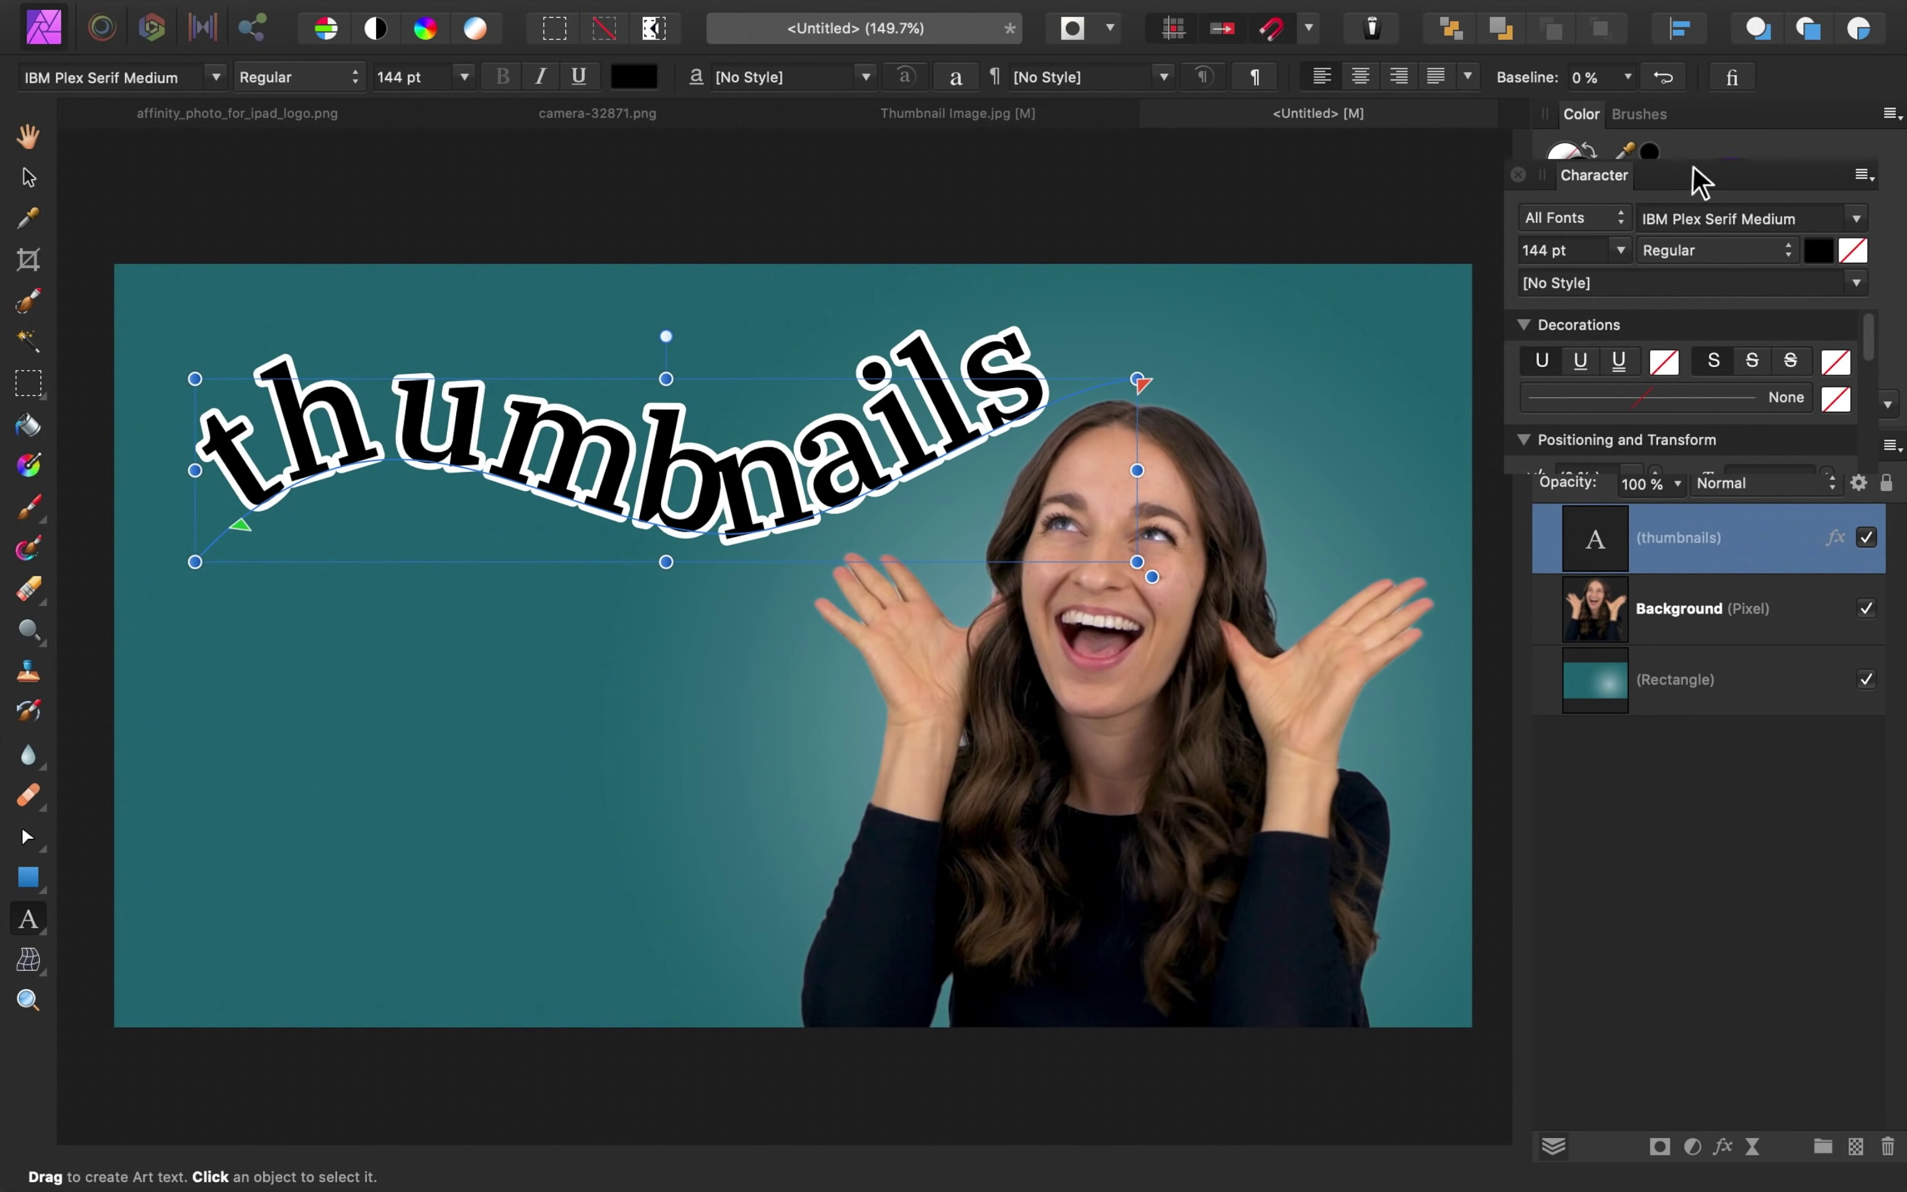
- Float the Character panel beside the text and scroll to its positioning settings
left_click_drag(1694, 178, 1292, 202)
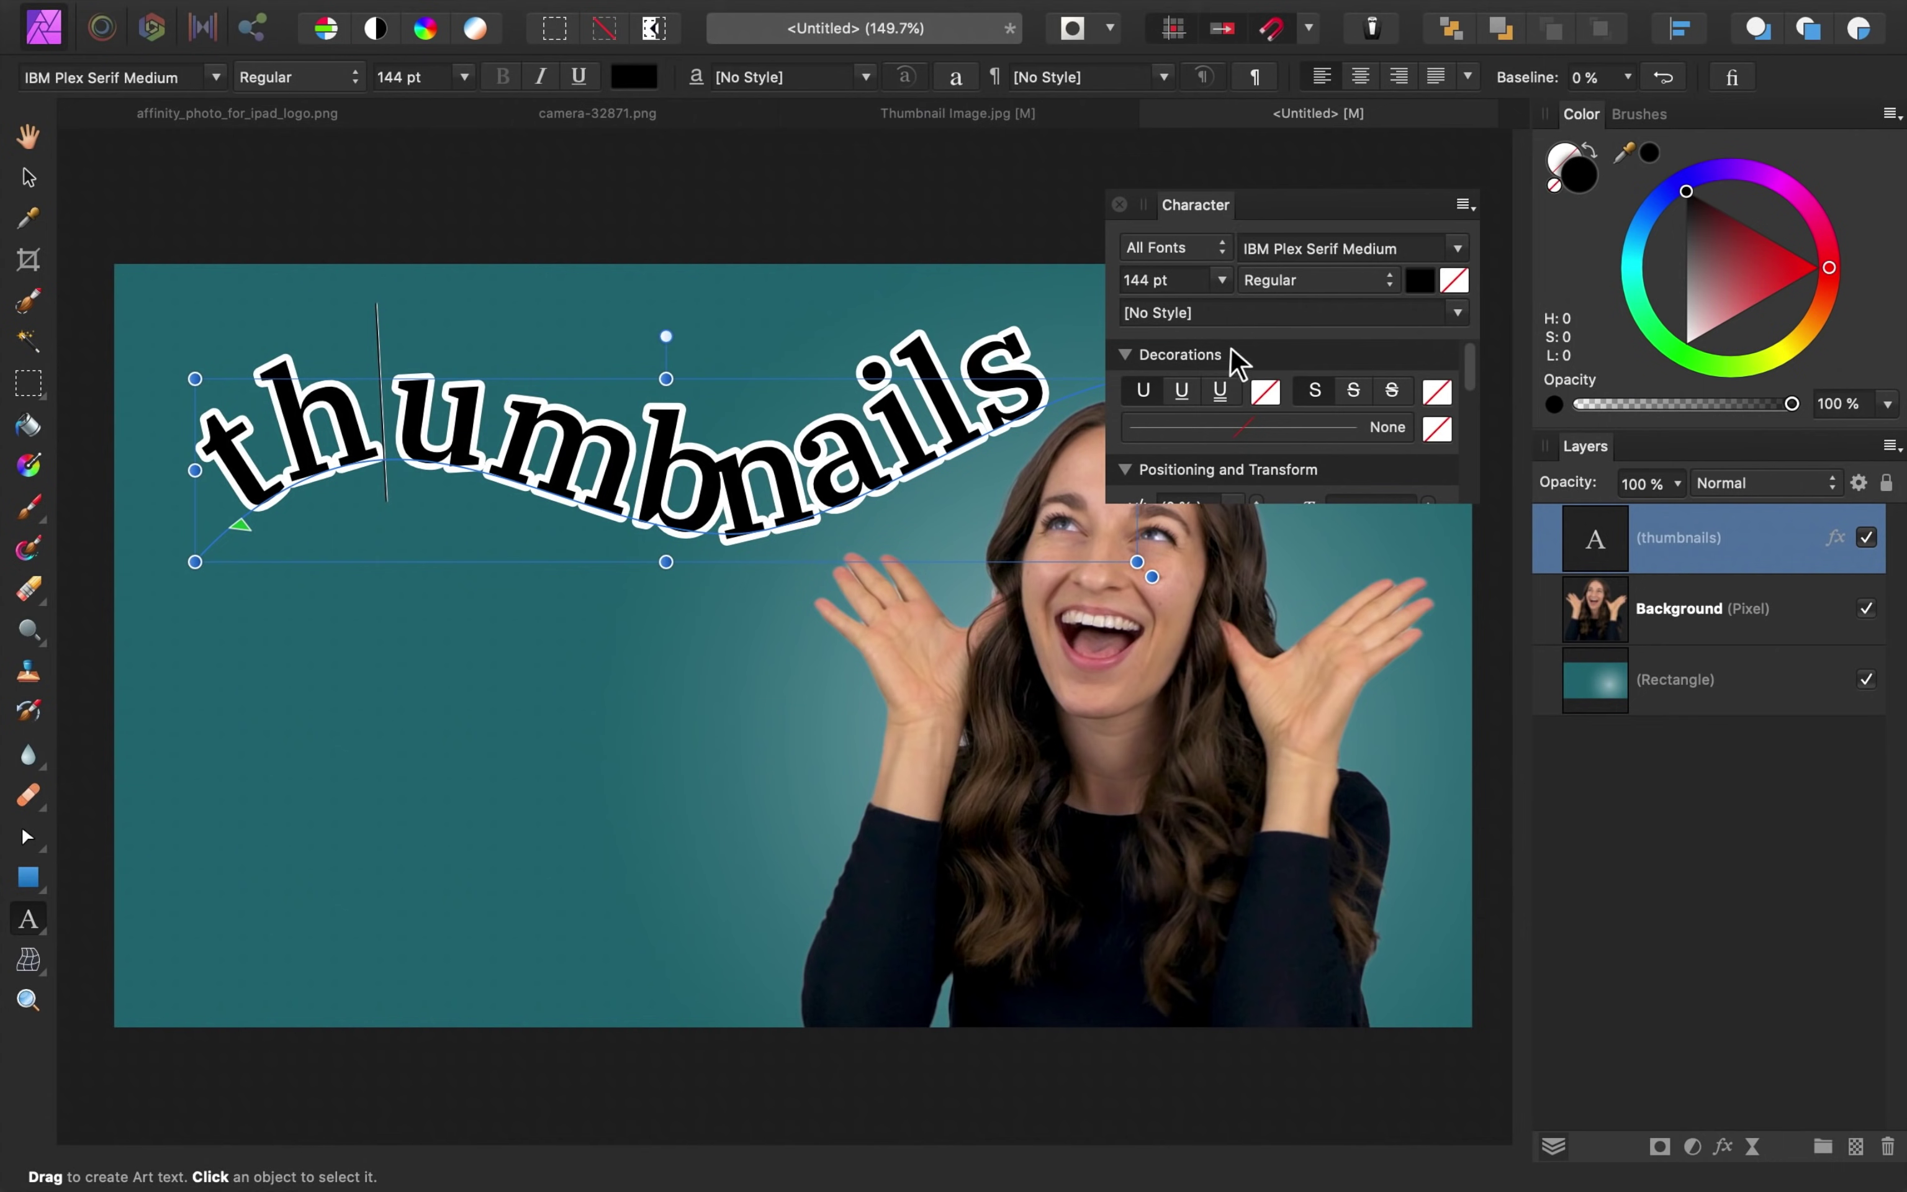
scroll(1247, 420, "down", 2)
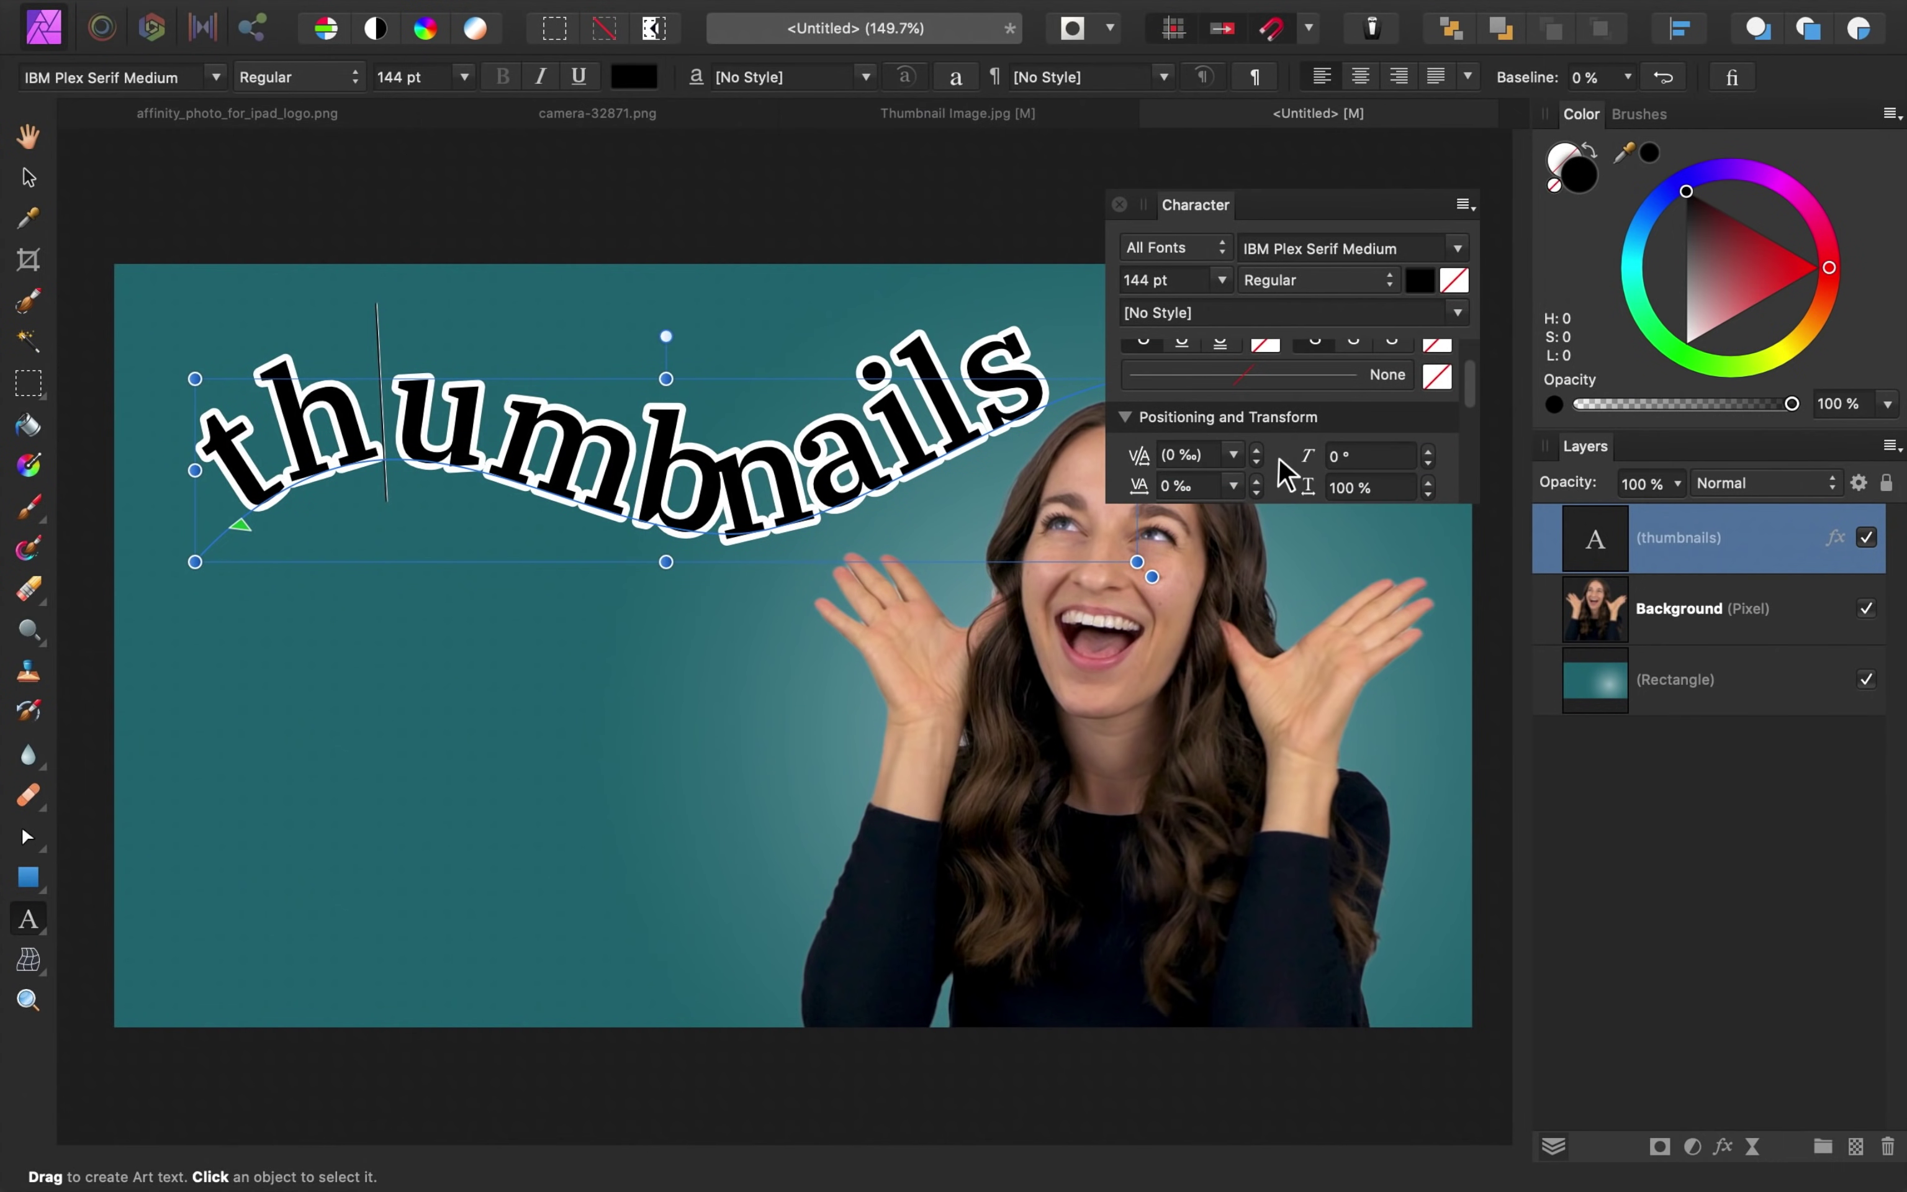
scroll(1278, 458, "down", 3)
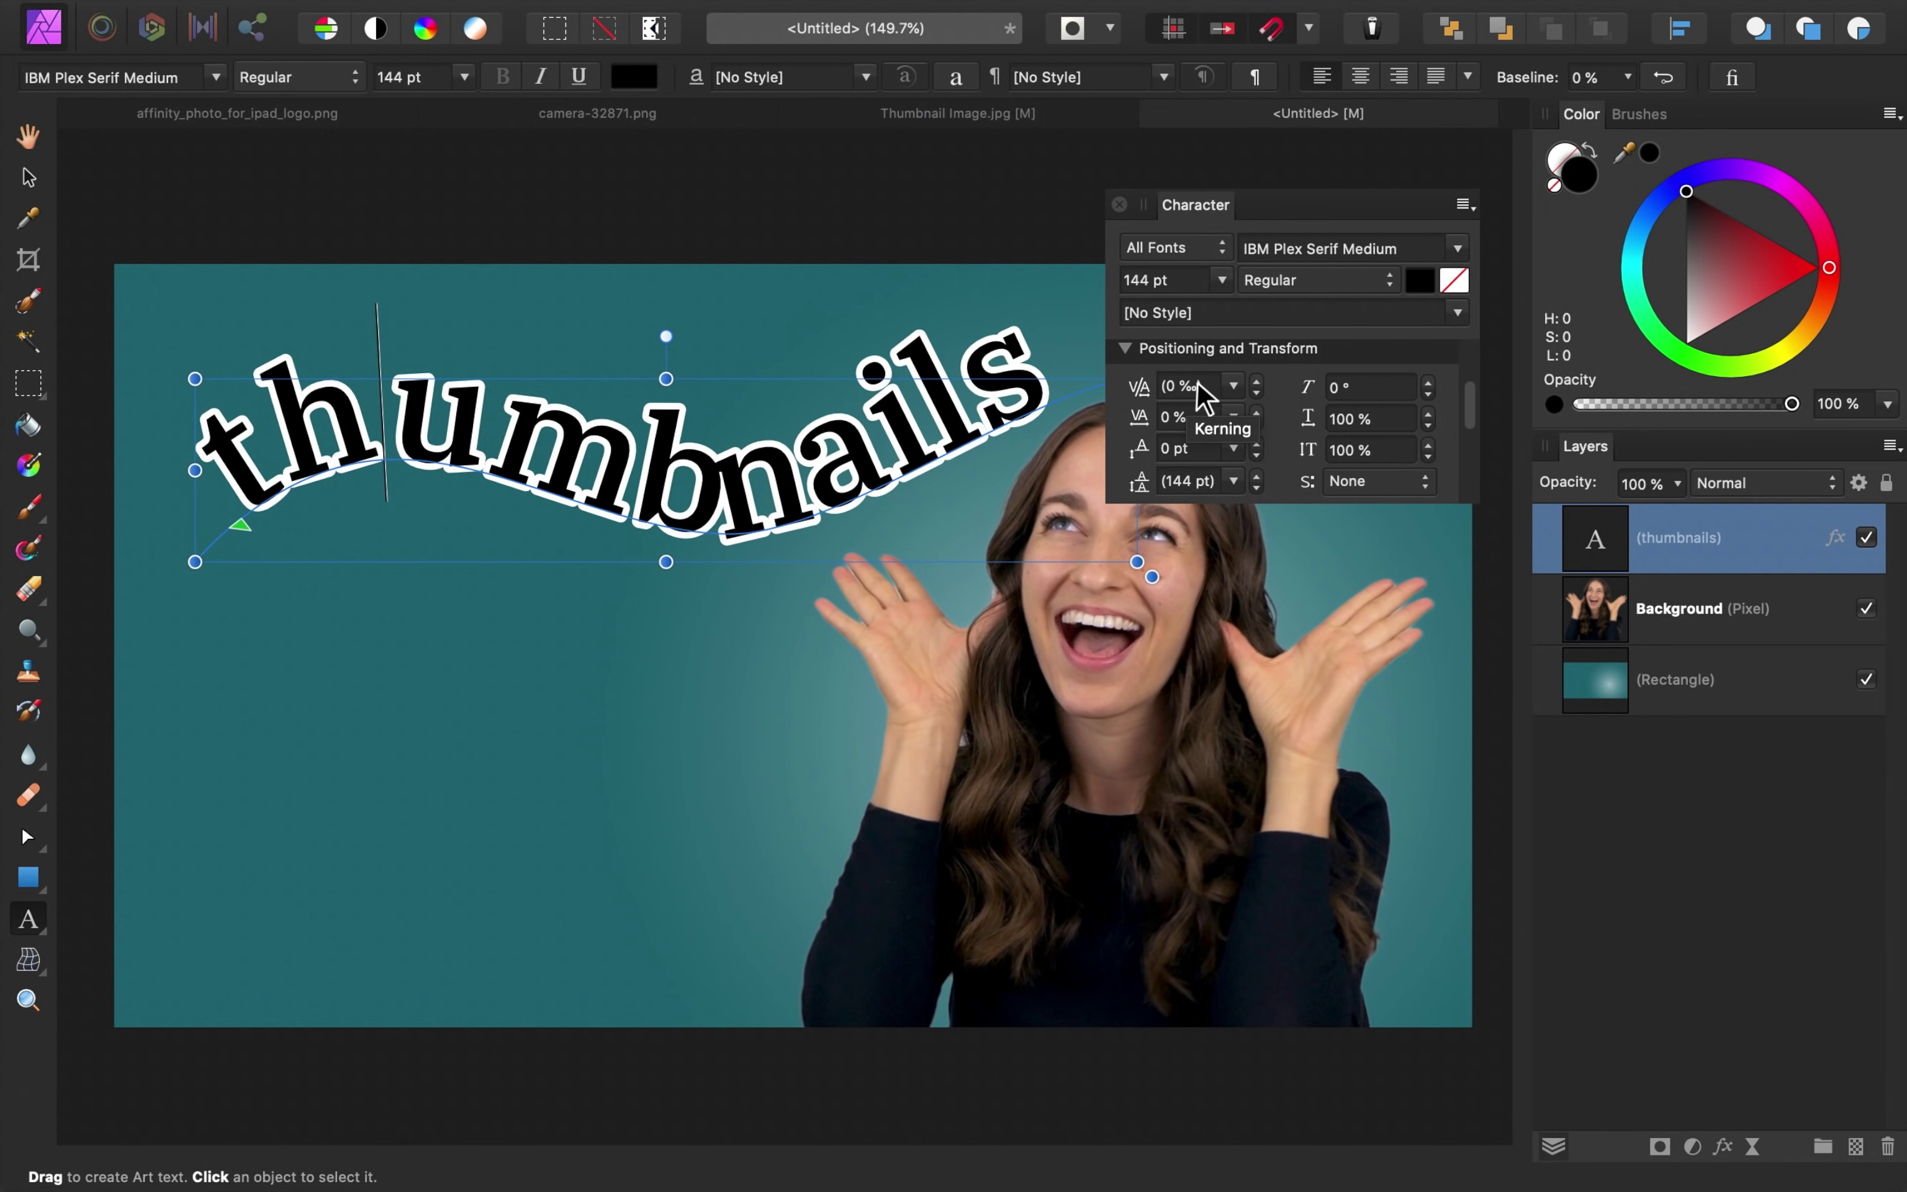
- Kern the h–u pair tighter (-65‰) and slightly tighten u–m, then pick a later pair
key("alt+Left")
key("alt+Left")
key("alt+Left")
key("alt+Left")
key("alt+Left")
key("alt+Left")
key("alt+Left")
key("alt+Left")
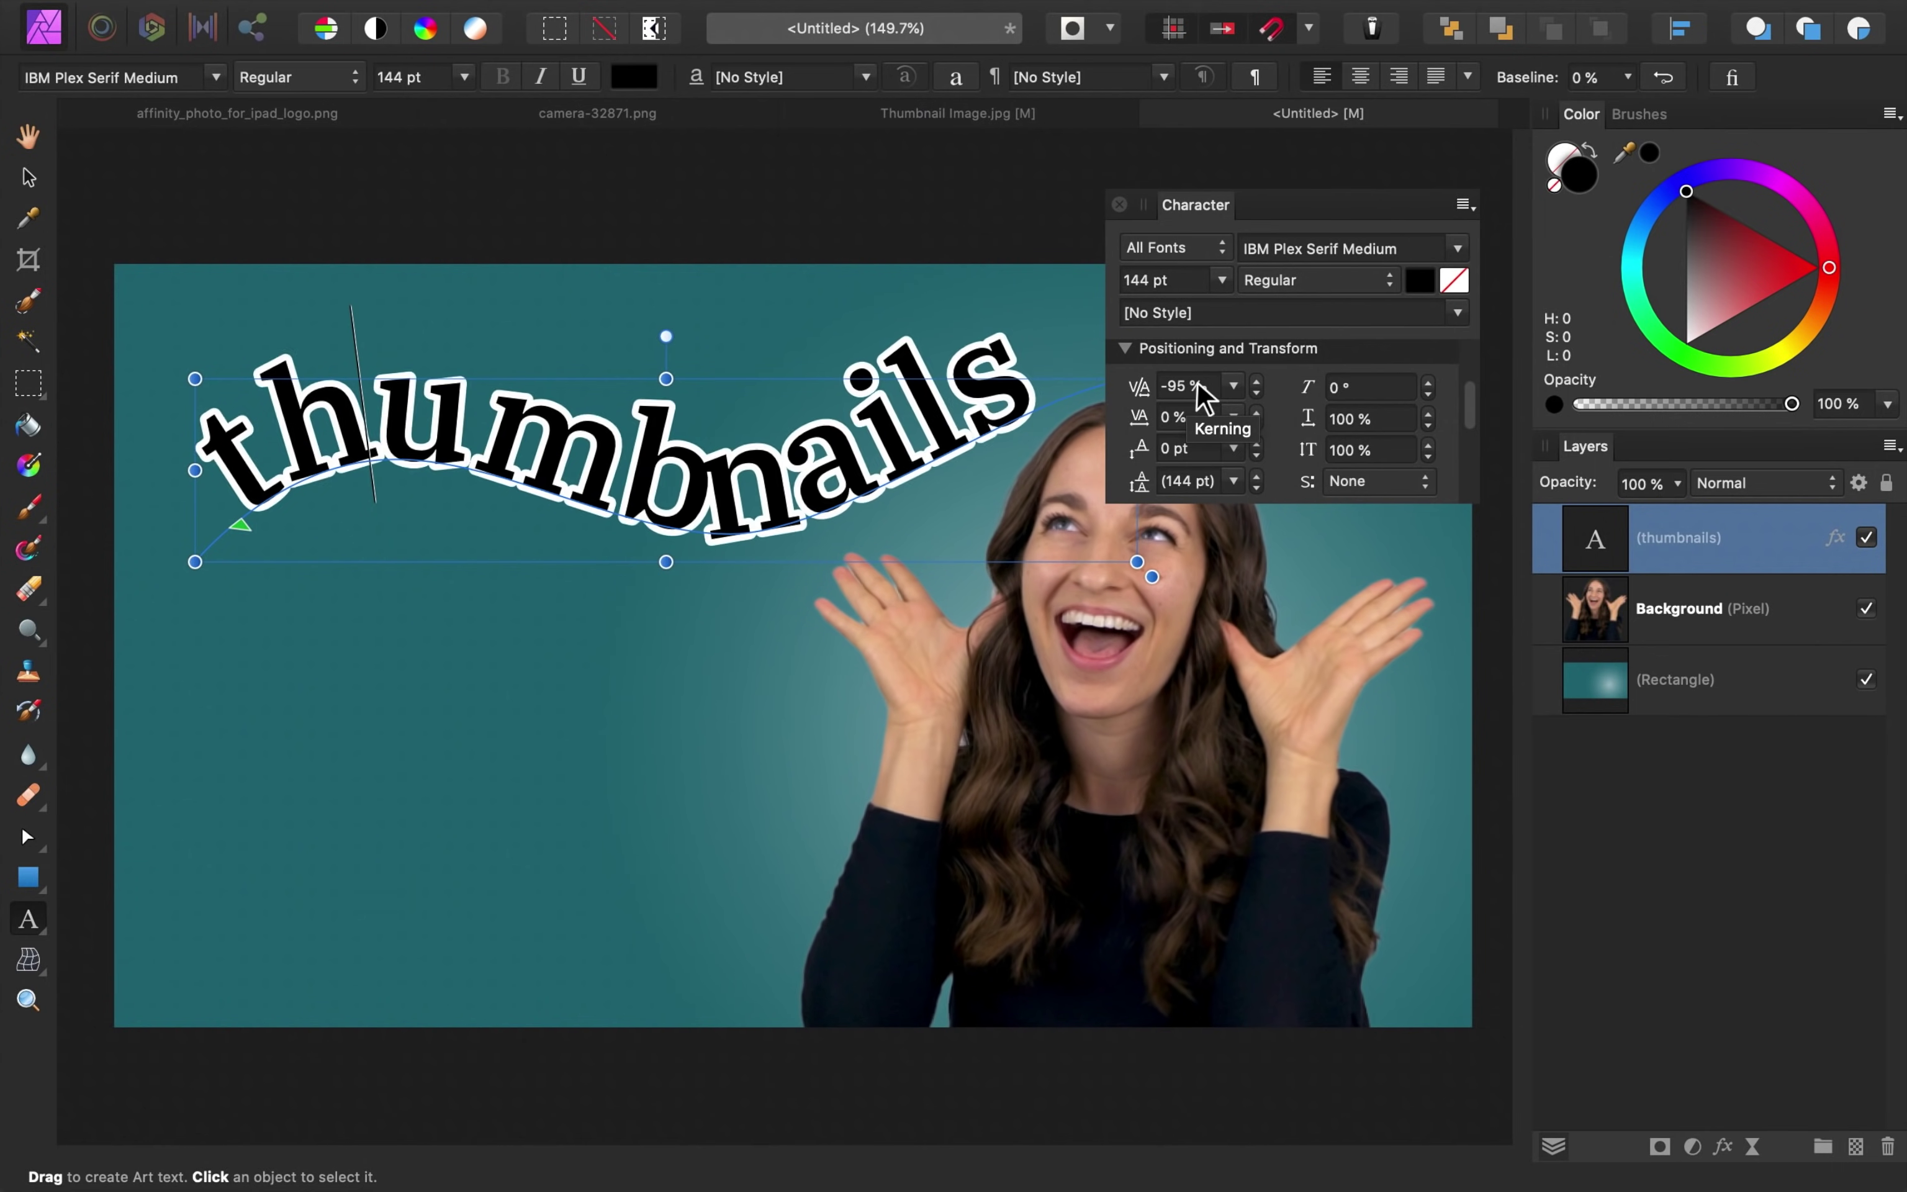
key("alt+Right")
key("alt+Right")
key("alt+Right")
key("alt+Right")
key("alt+Right")
key("alt+Right")
key("alt+Right")
key("alt+Right")
key("alt+Right")
key("alt+Right")
key("alt+Right")
key("alt+Right")
key("alt+Right")
key("alt+Right")
key("alt+Right")
key("alt+Right")
key("alt+Right")
key("alt+Right")
key("alt+Right")
key("alt+Right")
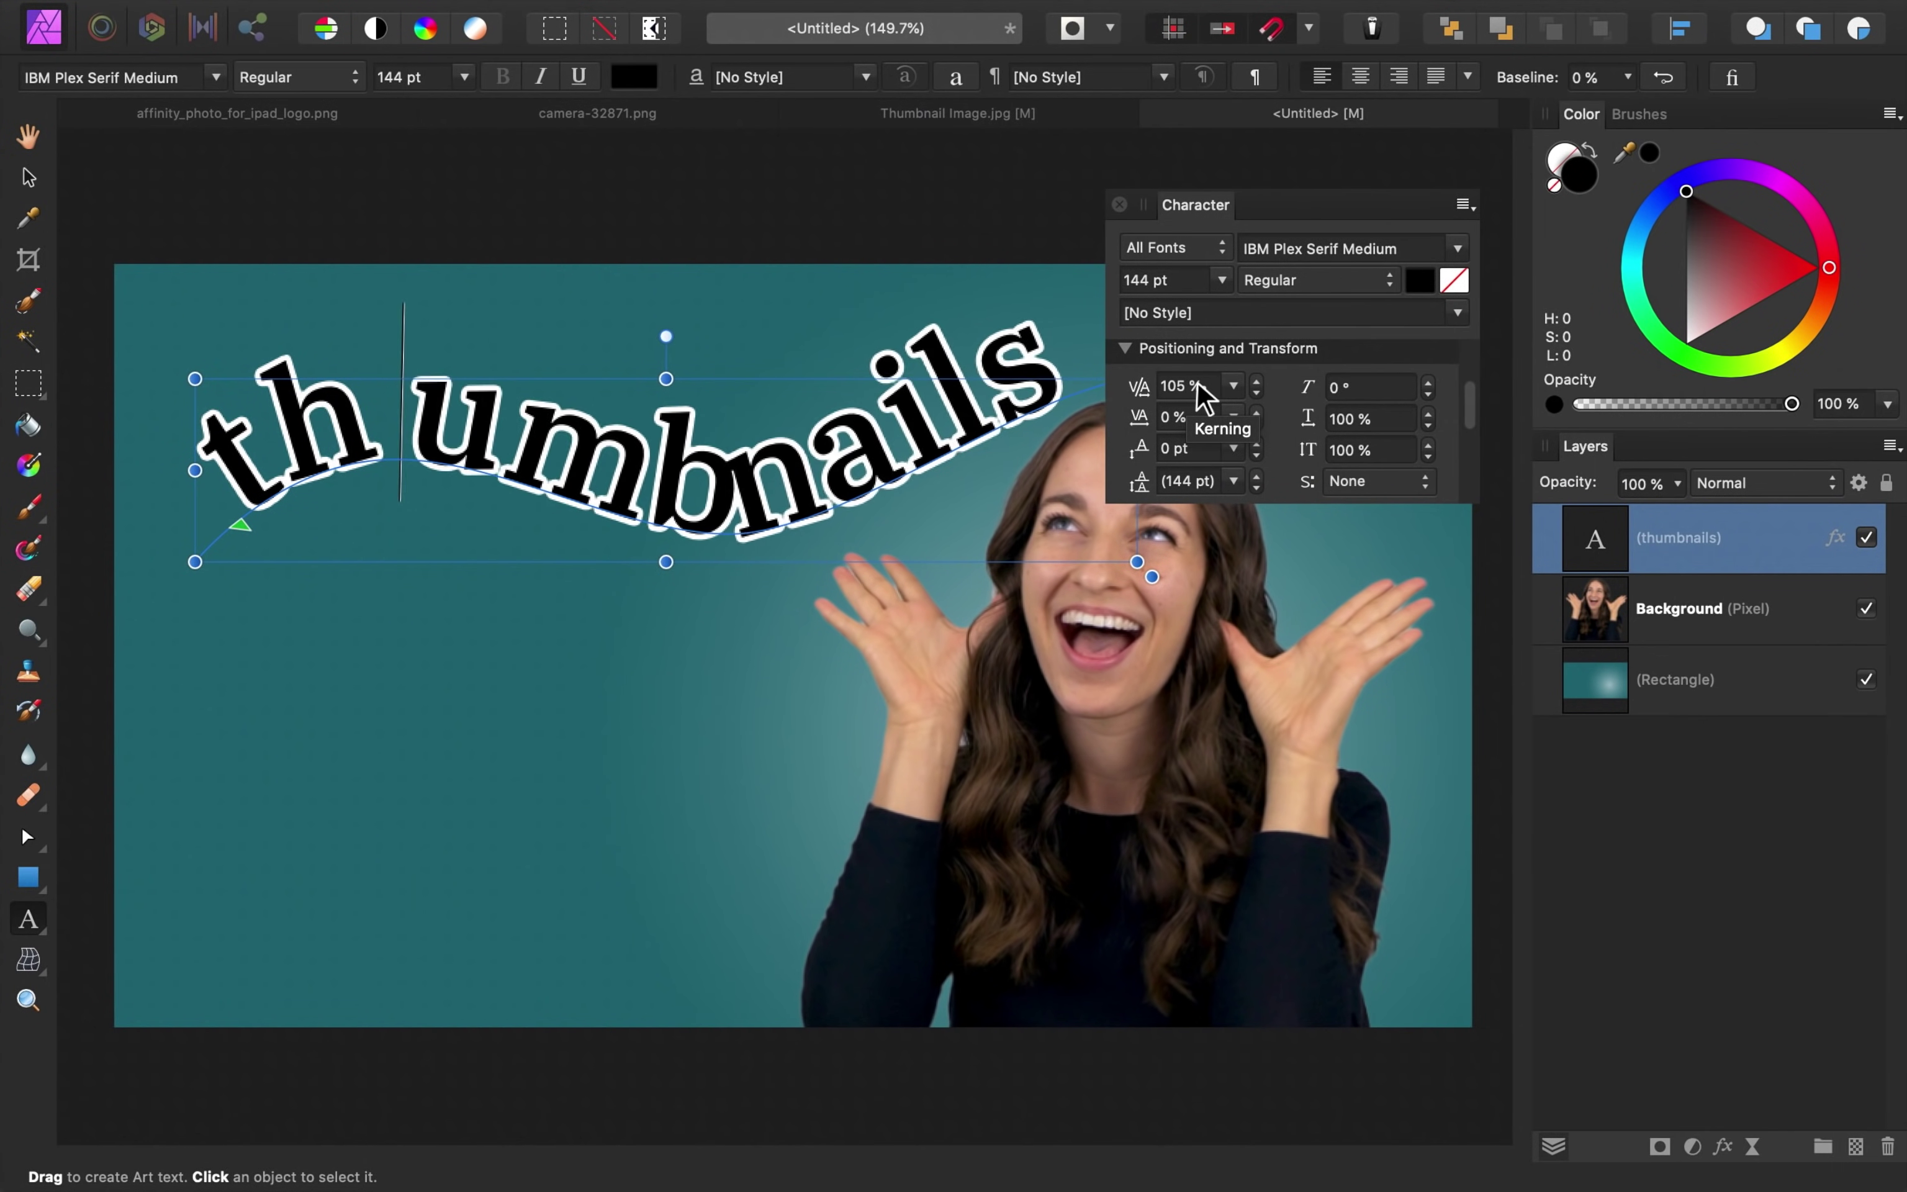
key("alt+Left")
key("alt+Left")
key("alt+Left")
key("alt+Left")
key("alt+Left")
key("alt+Left")
key("alt+Left")
key("alt+Left")
key("alt+Left")
key("alt+Left")
key("alt+Left")
key("alt+Left")
key("alt+Left")
key("alt+Left")
key("alt+Left")
key("alt+Left")
key("alt+Left")
key("alt+Left")
key("alt+Left")
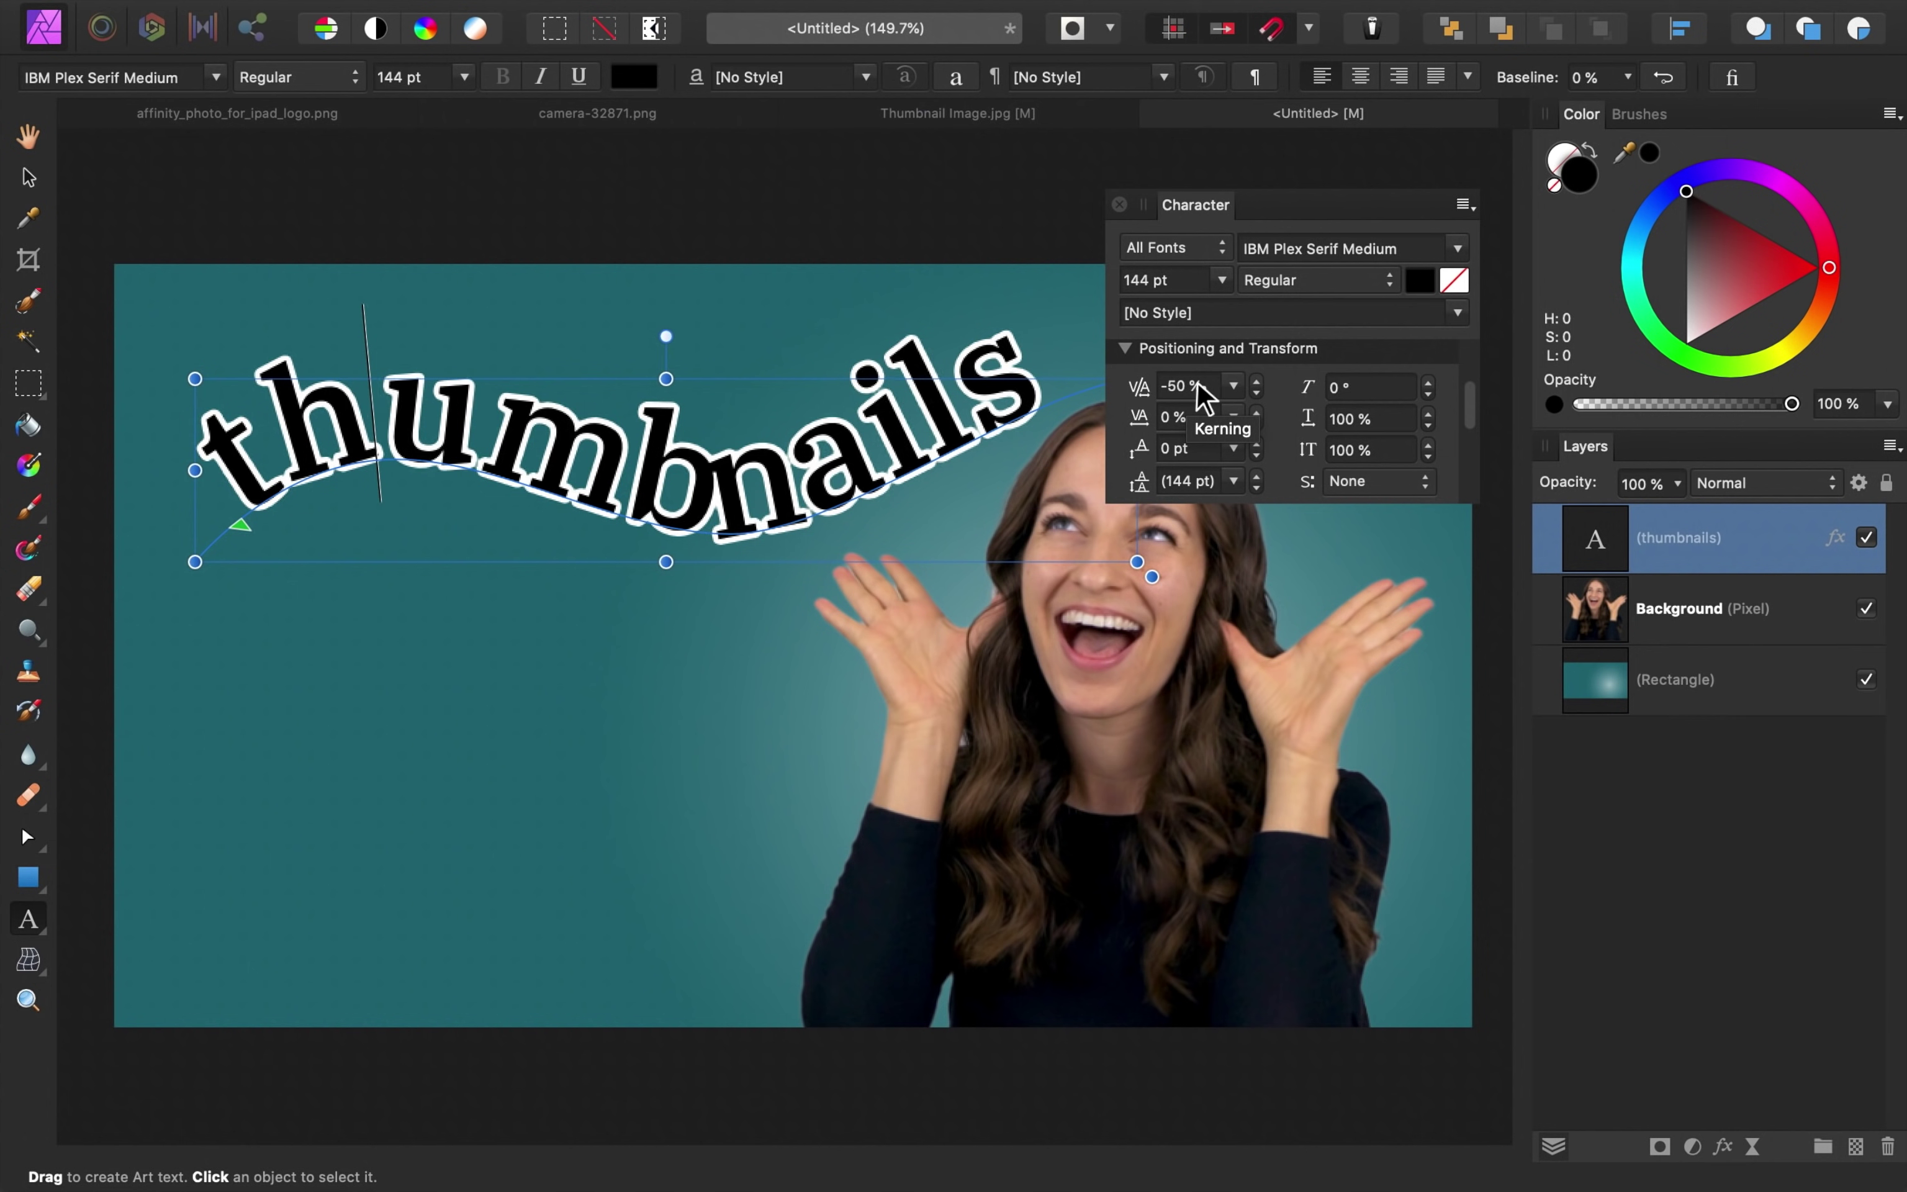
key("alt+Right")
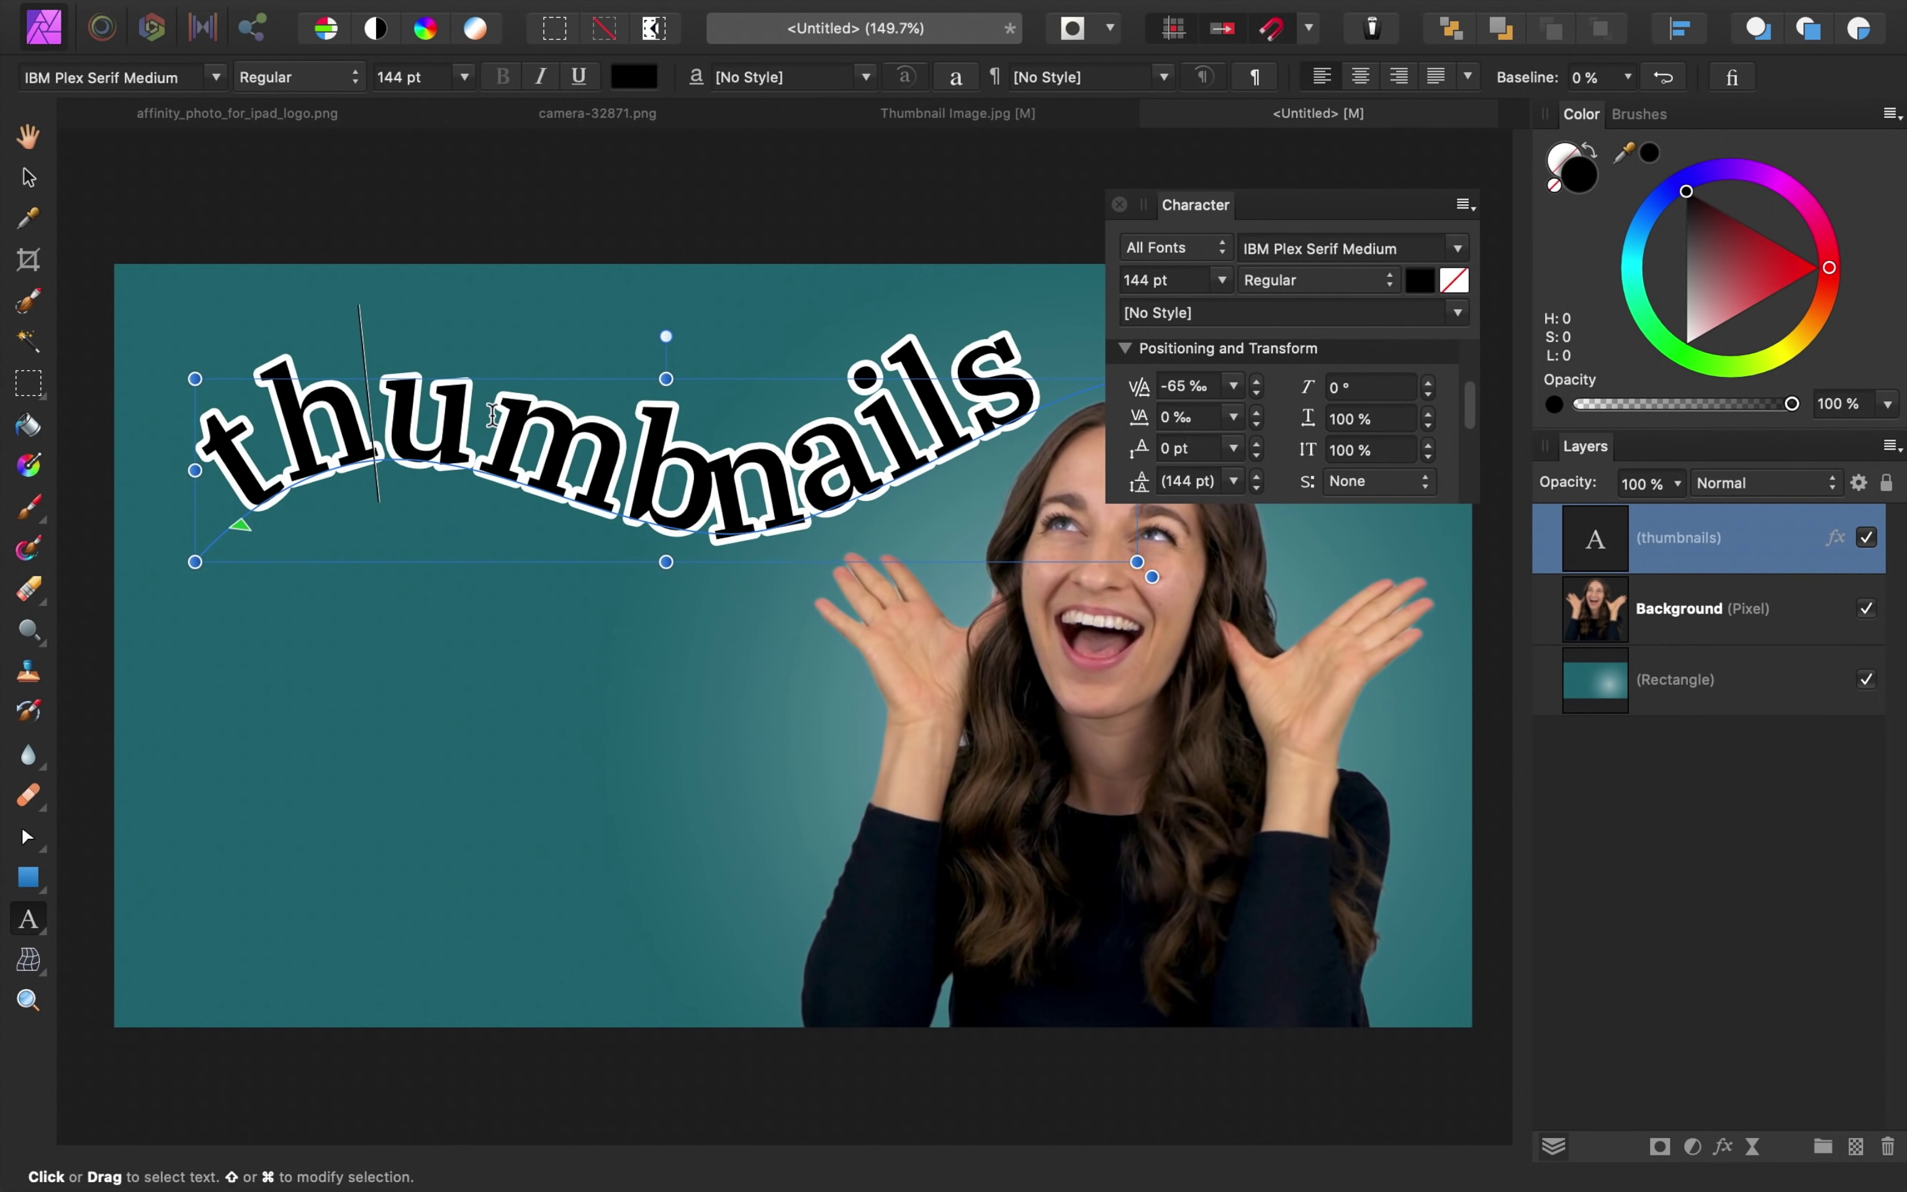
key("Right")
key("alt+Left")
key("alt+Left")
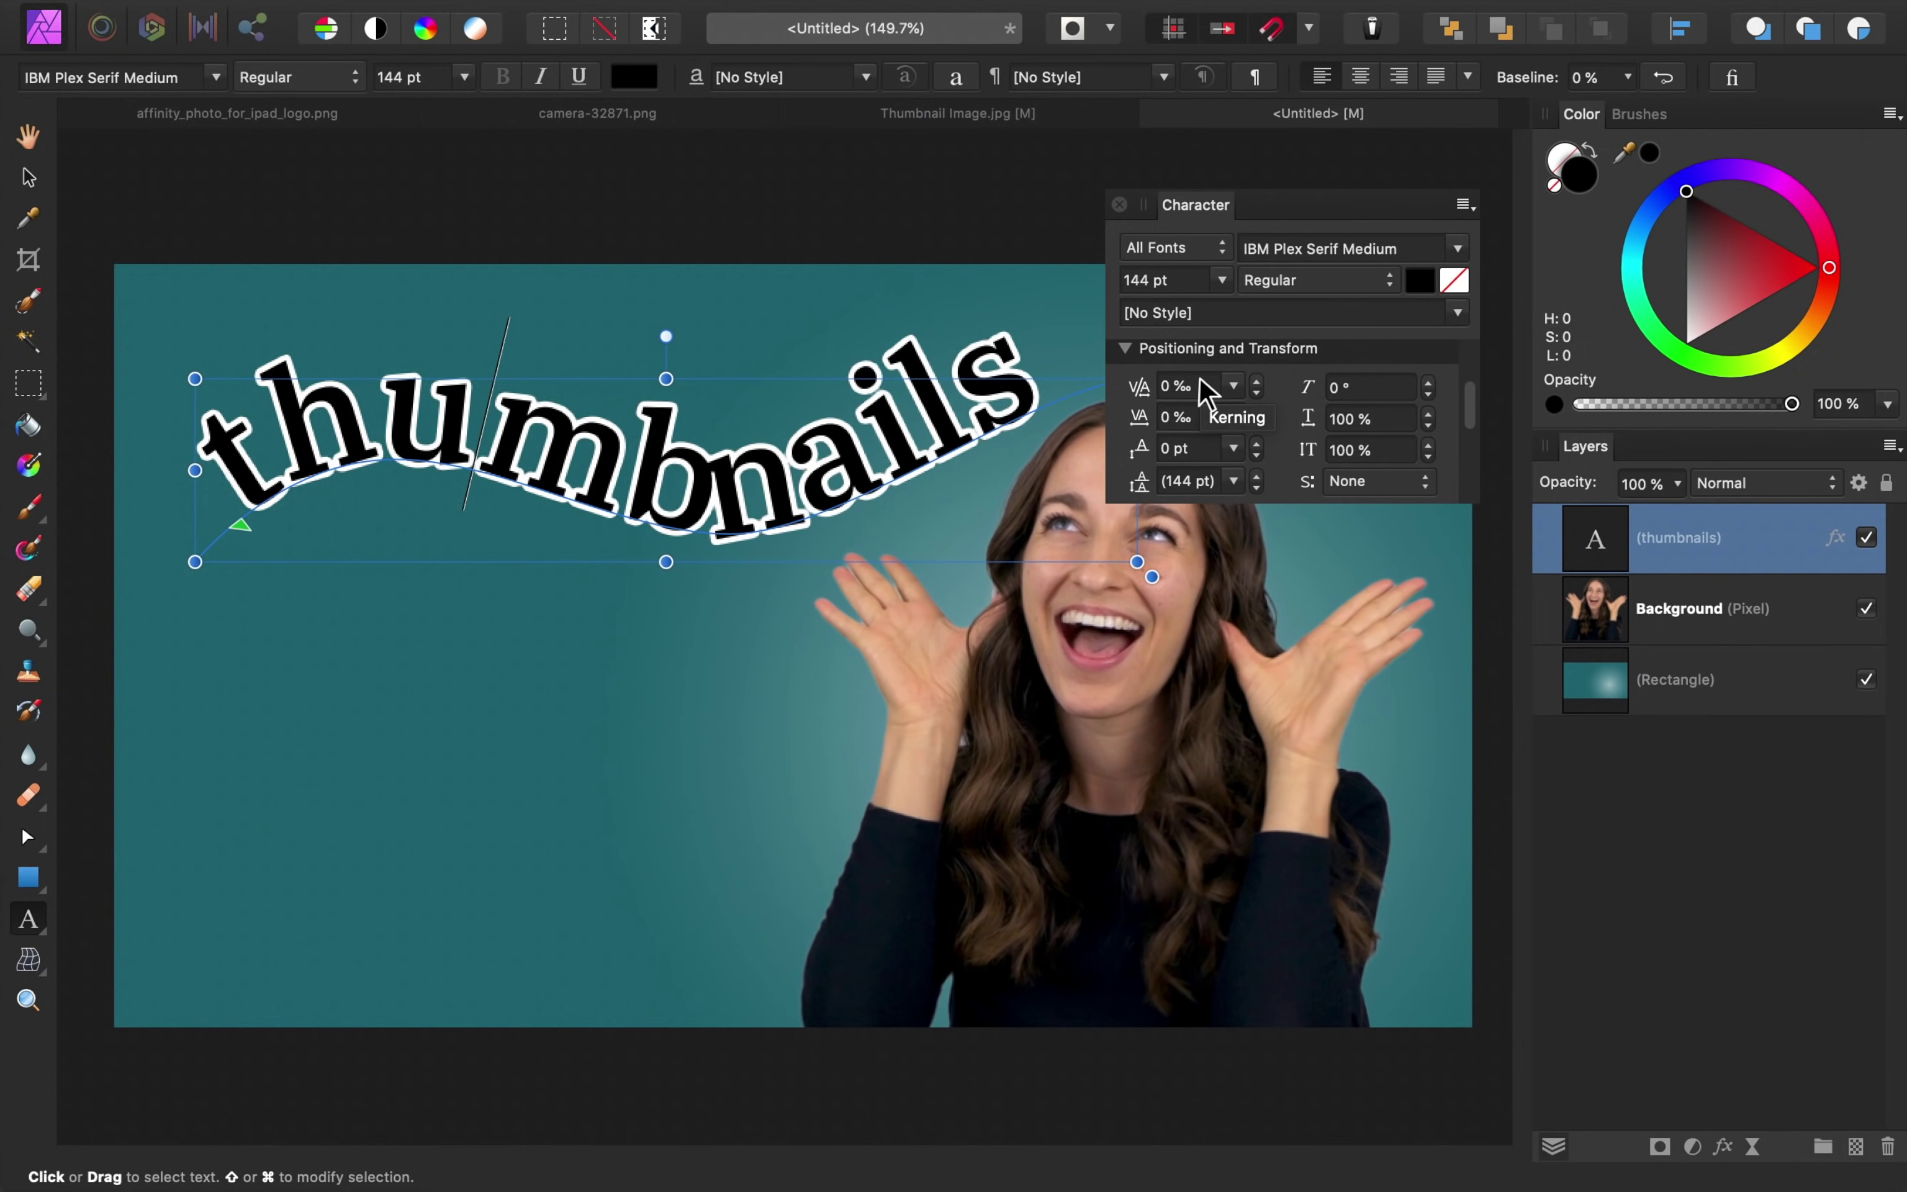
key("alt+Right")
key("alt+Right")
key("alt+Right")
left_click(888, 449)
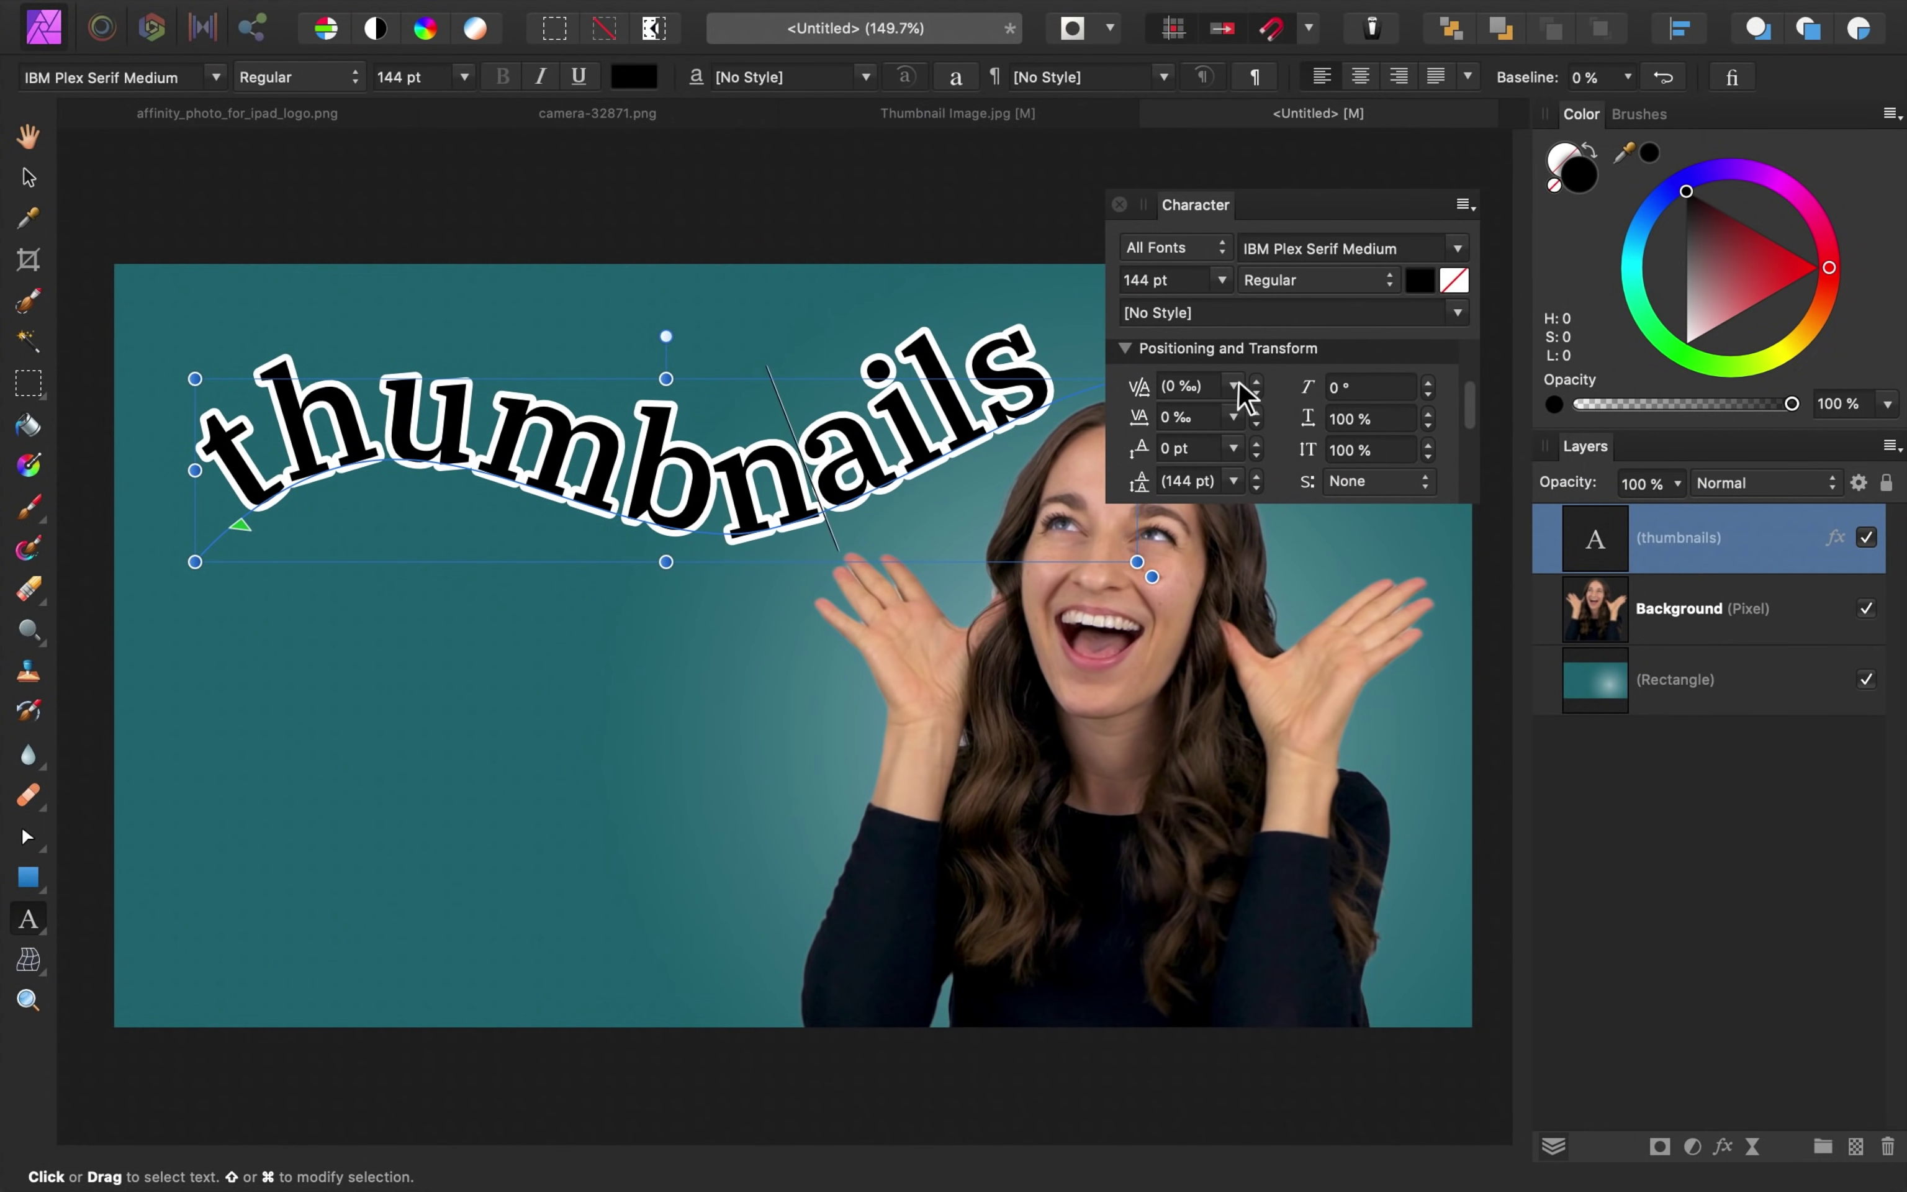
- Set the kerning between l and s to 25‰
left_click(1196, 391)
type("25")
key("Return")
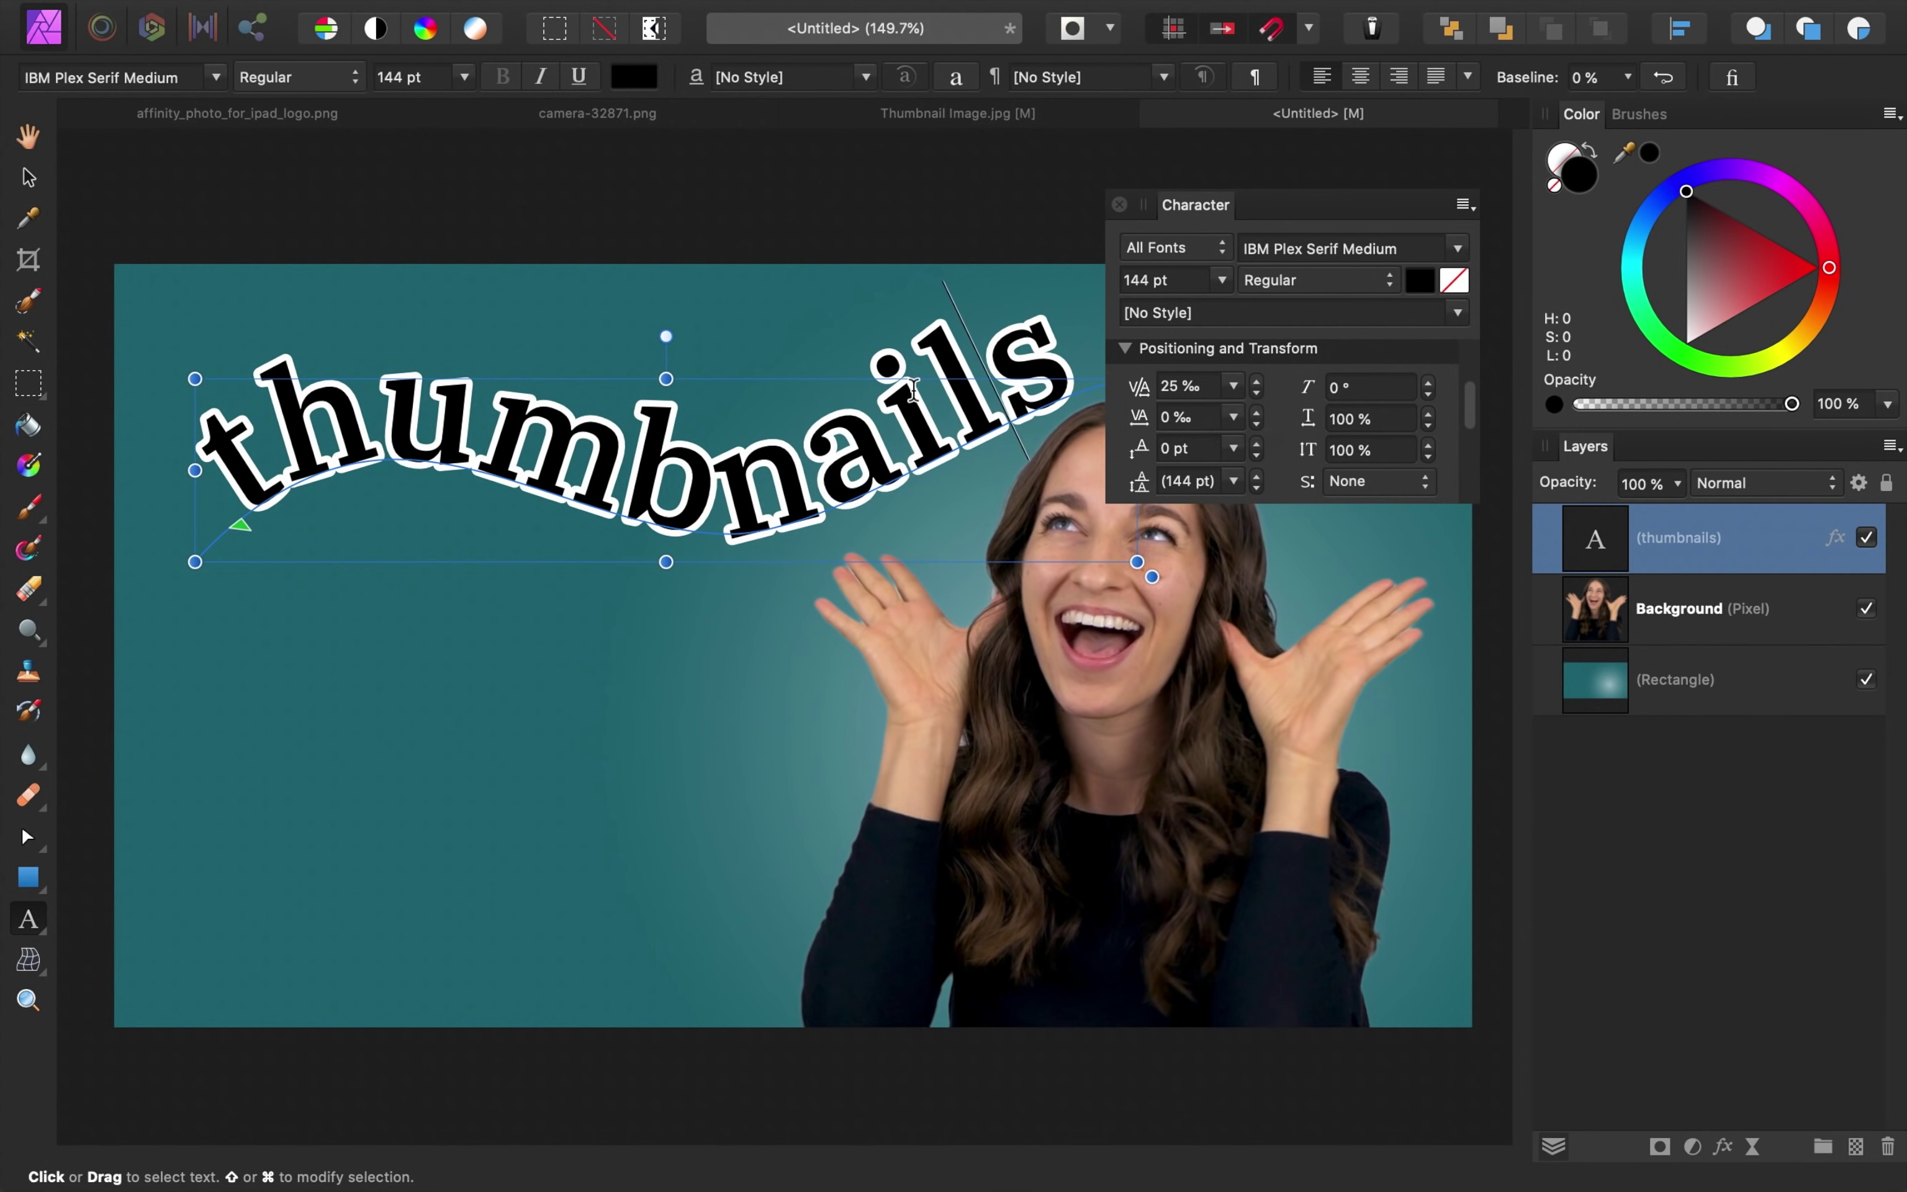
- Enlarge the curved text to 155.2 pt and shift it up and right
left_click(1119, 205)
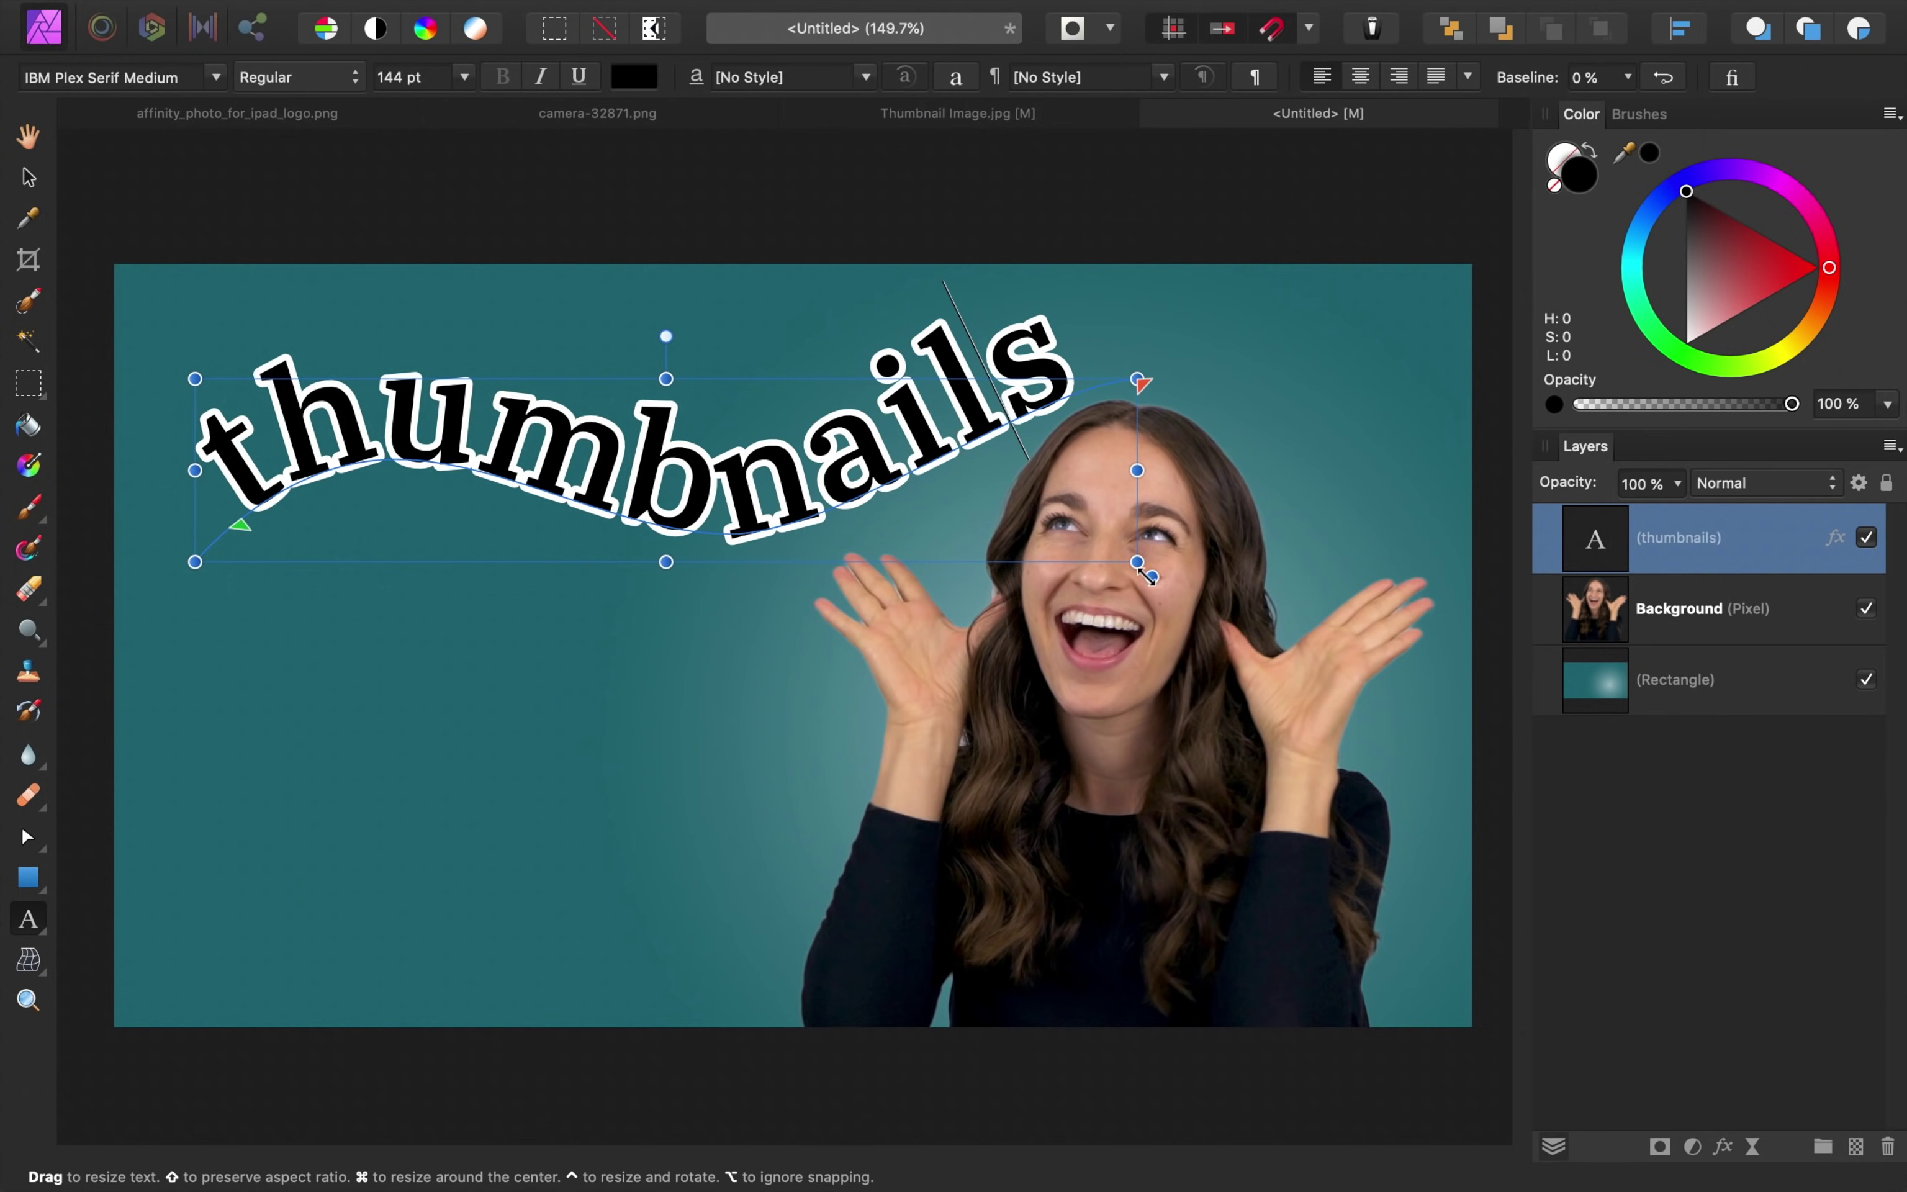
left_click_drag(1149, 575, 1226, 605)
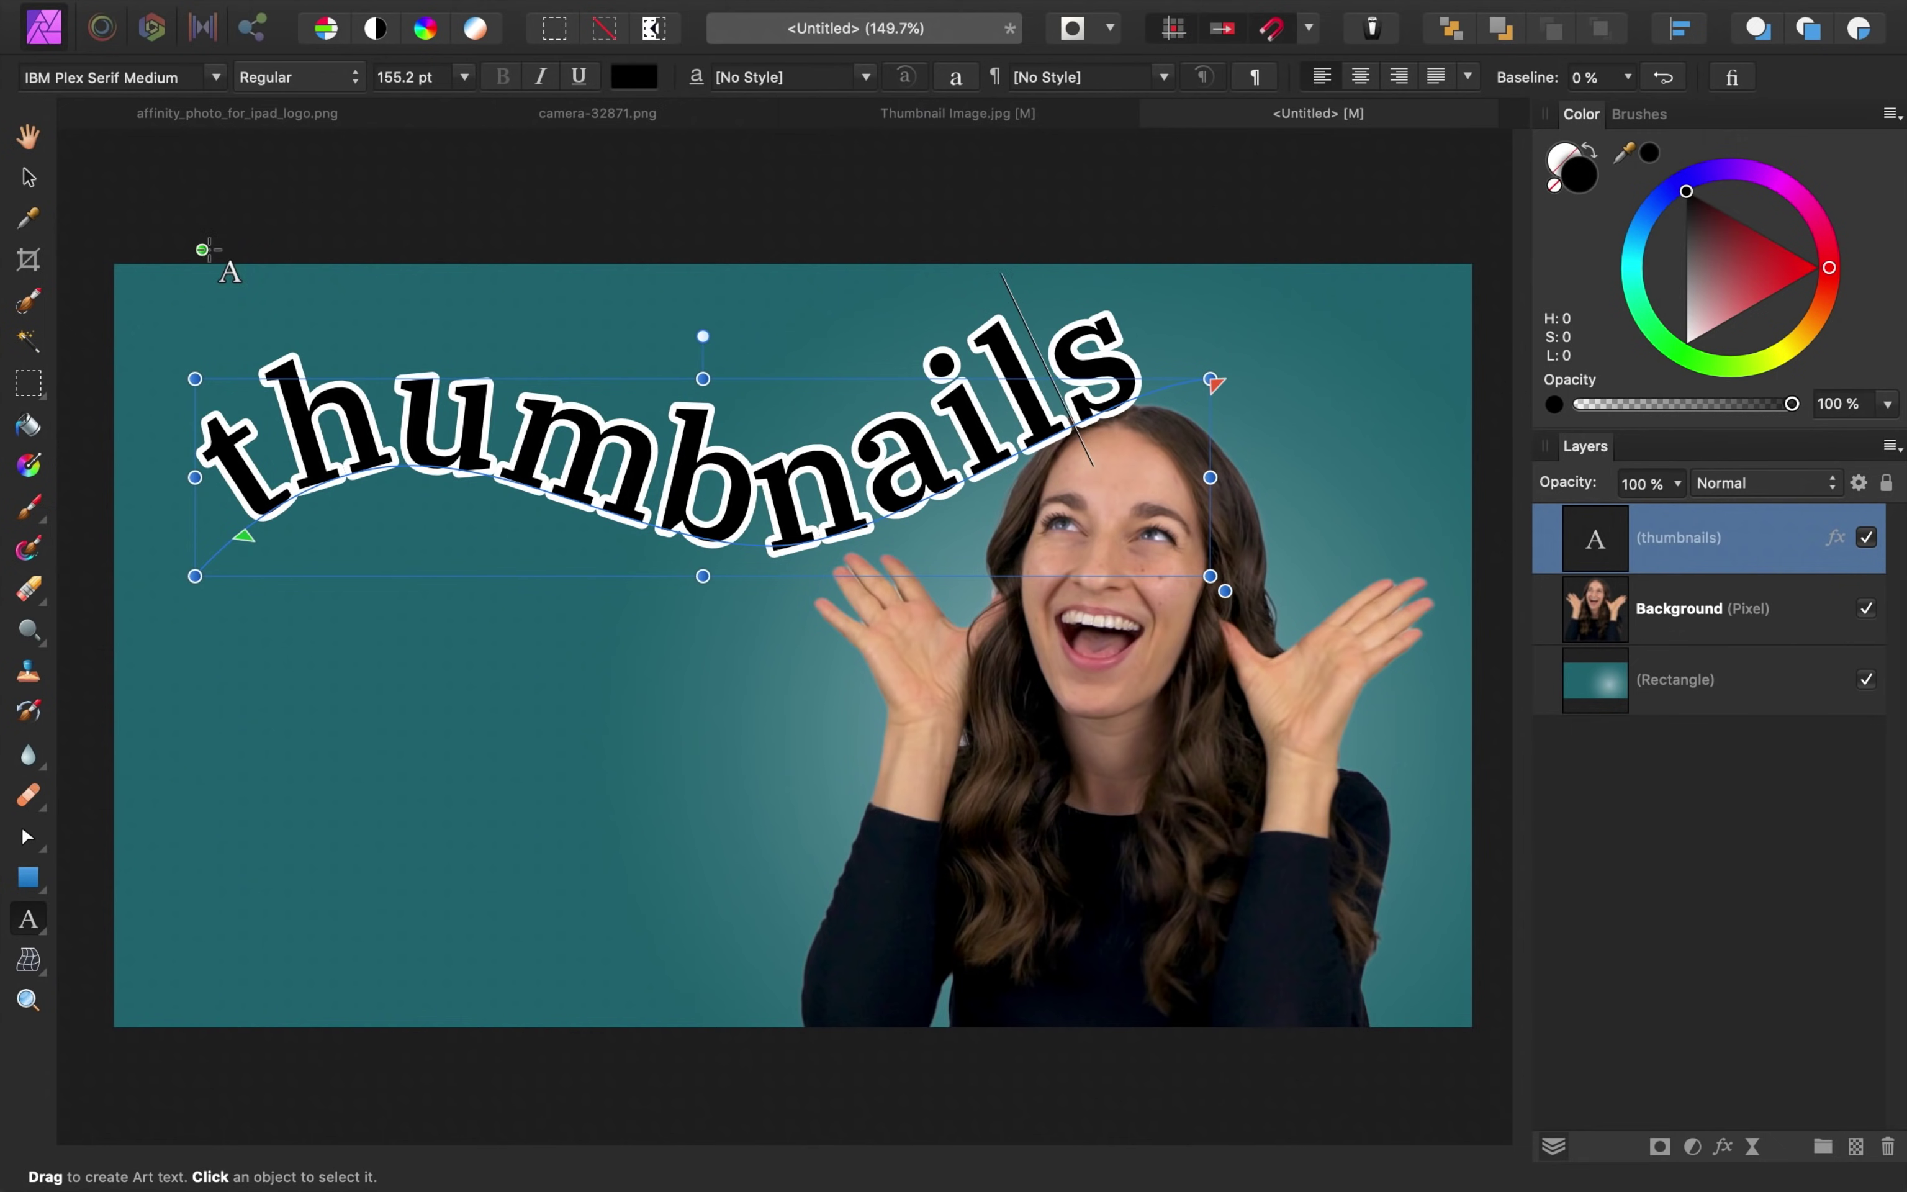
left_click(29, 177)
left_click_drag(736, 423, 798, 420)
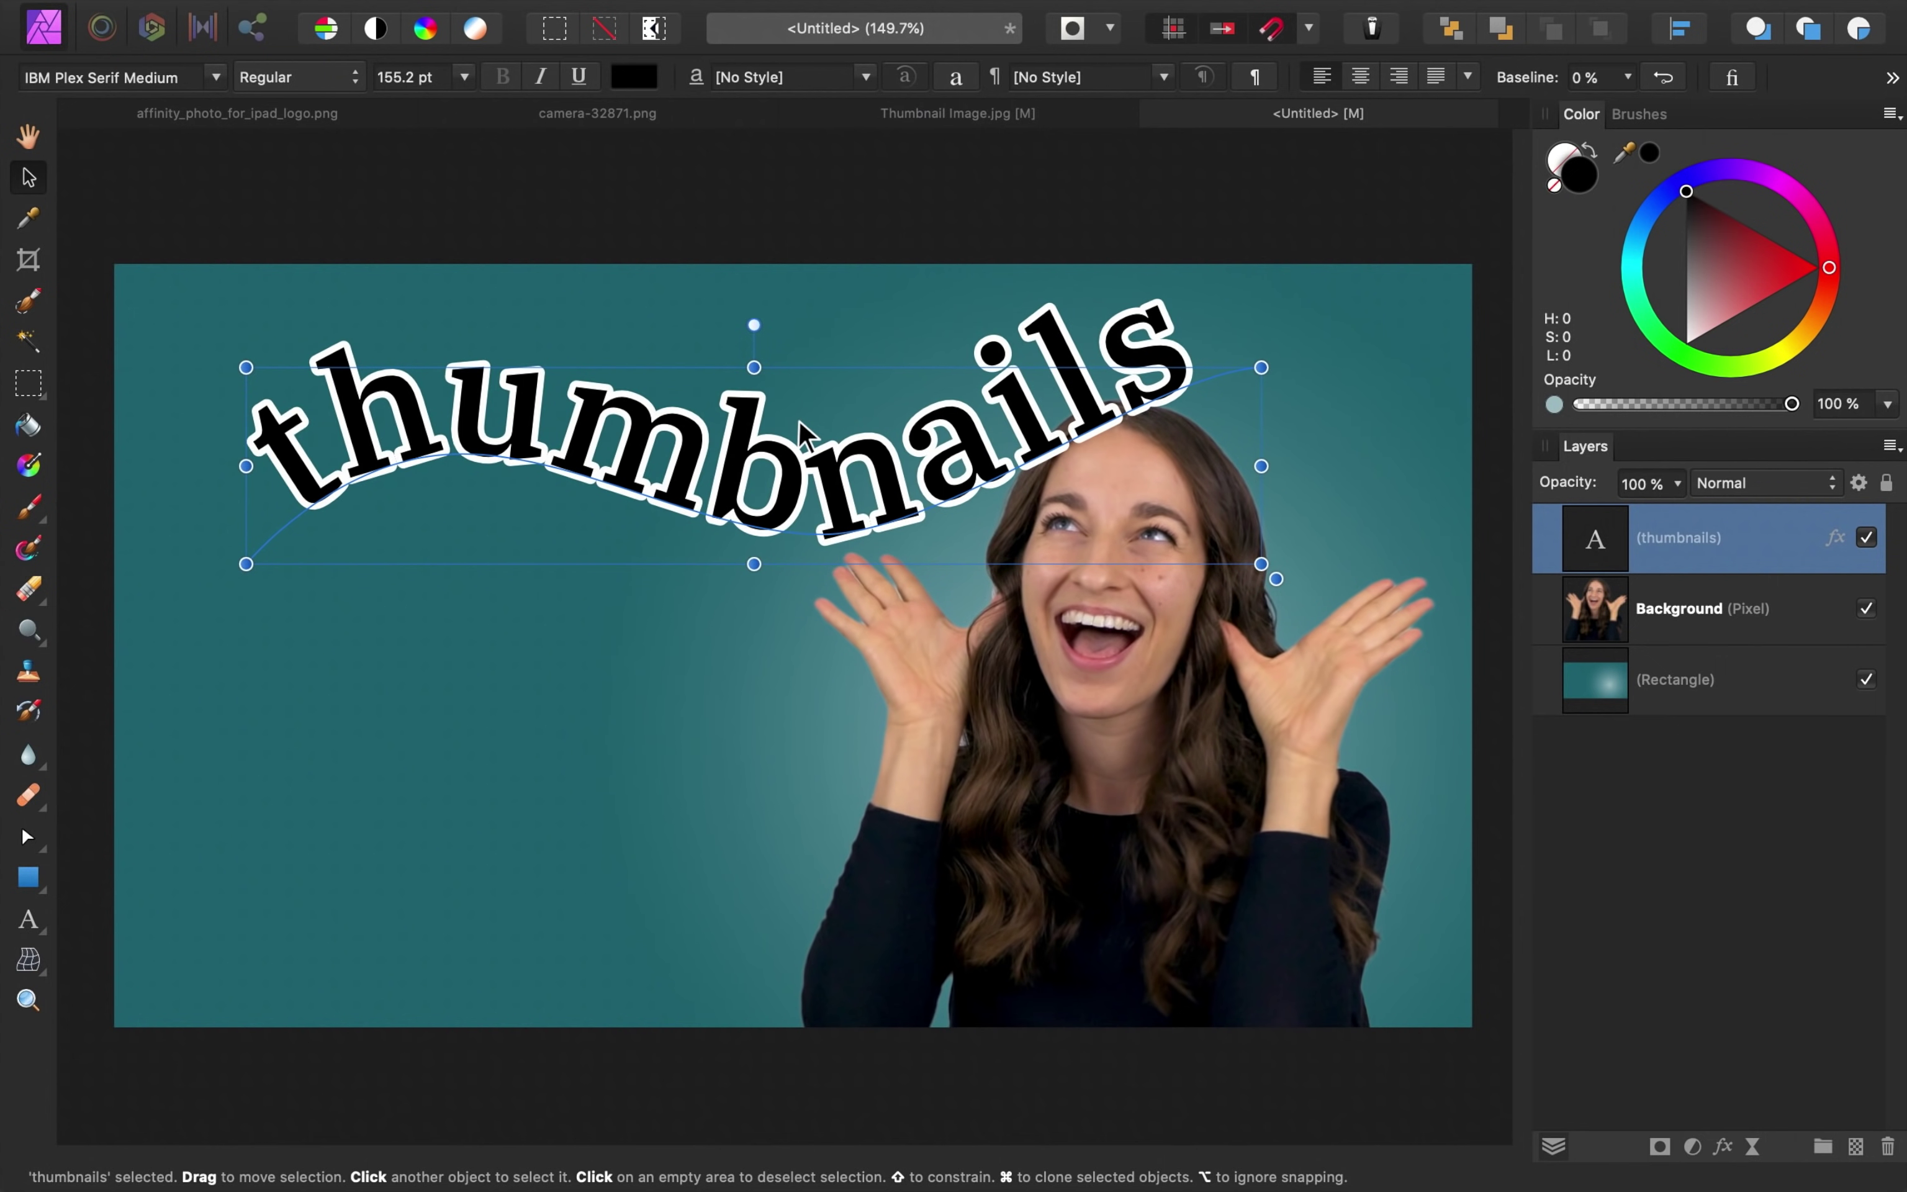
left_click_drag(798, 420, 790, 424)
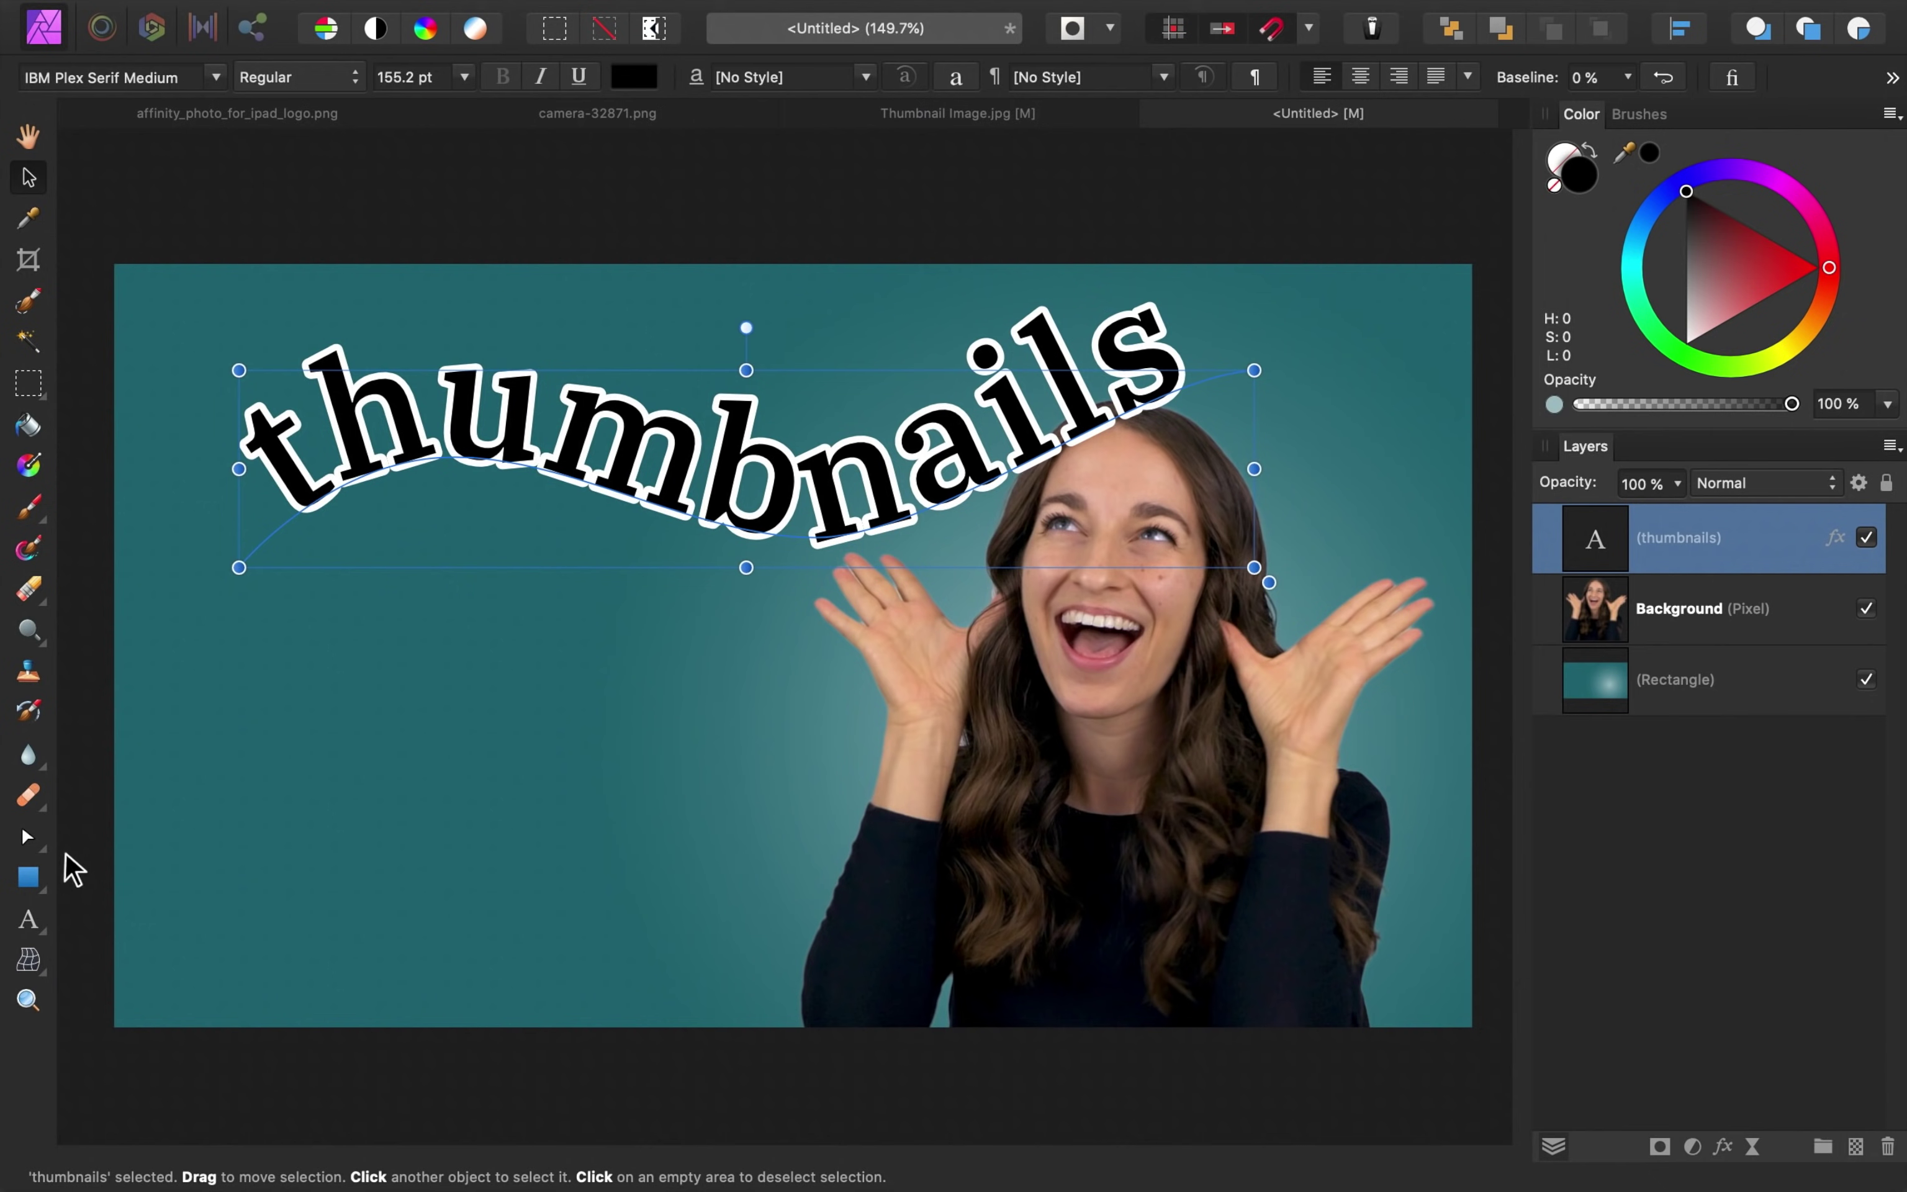
- Adjust the text path's end and middle nodes, move the layer beneath the woman, and duplicate it
left_click(28, 837)
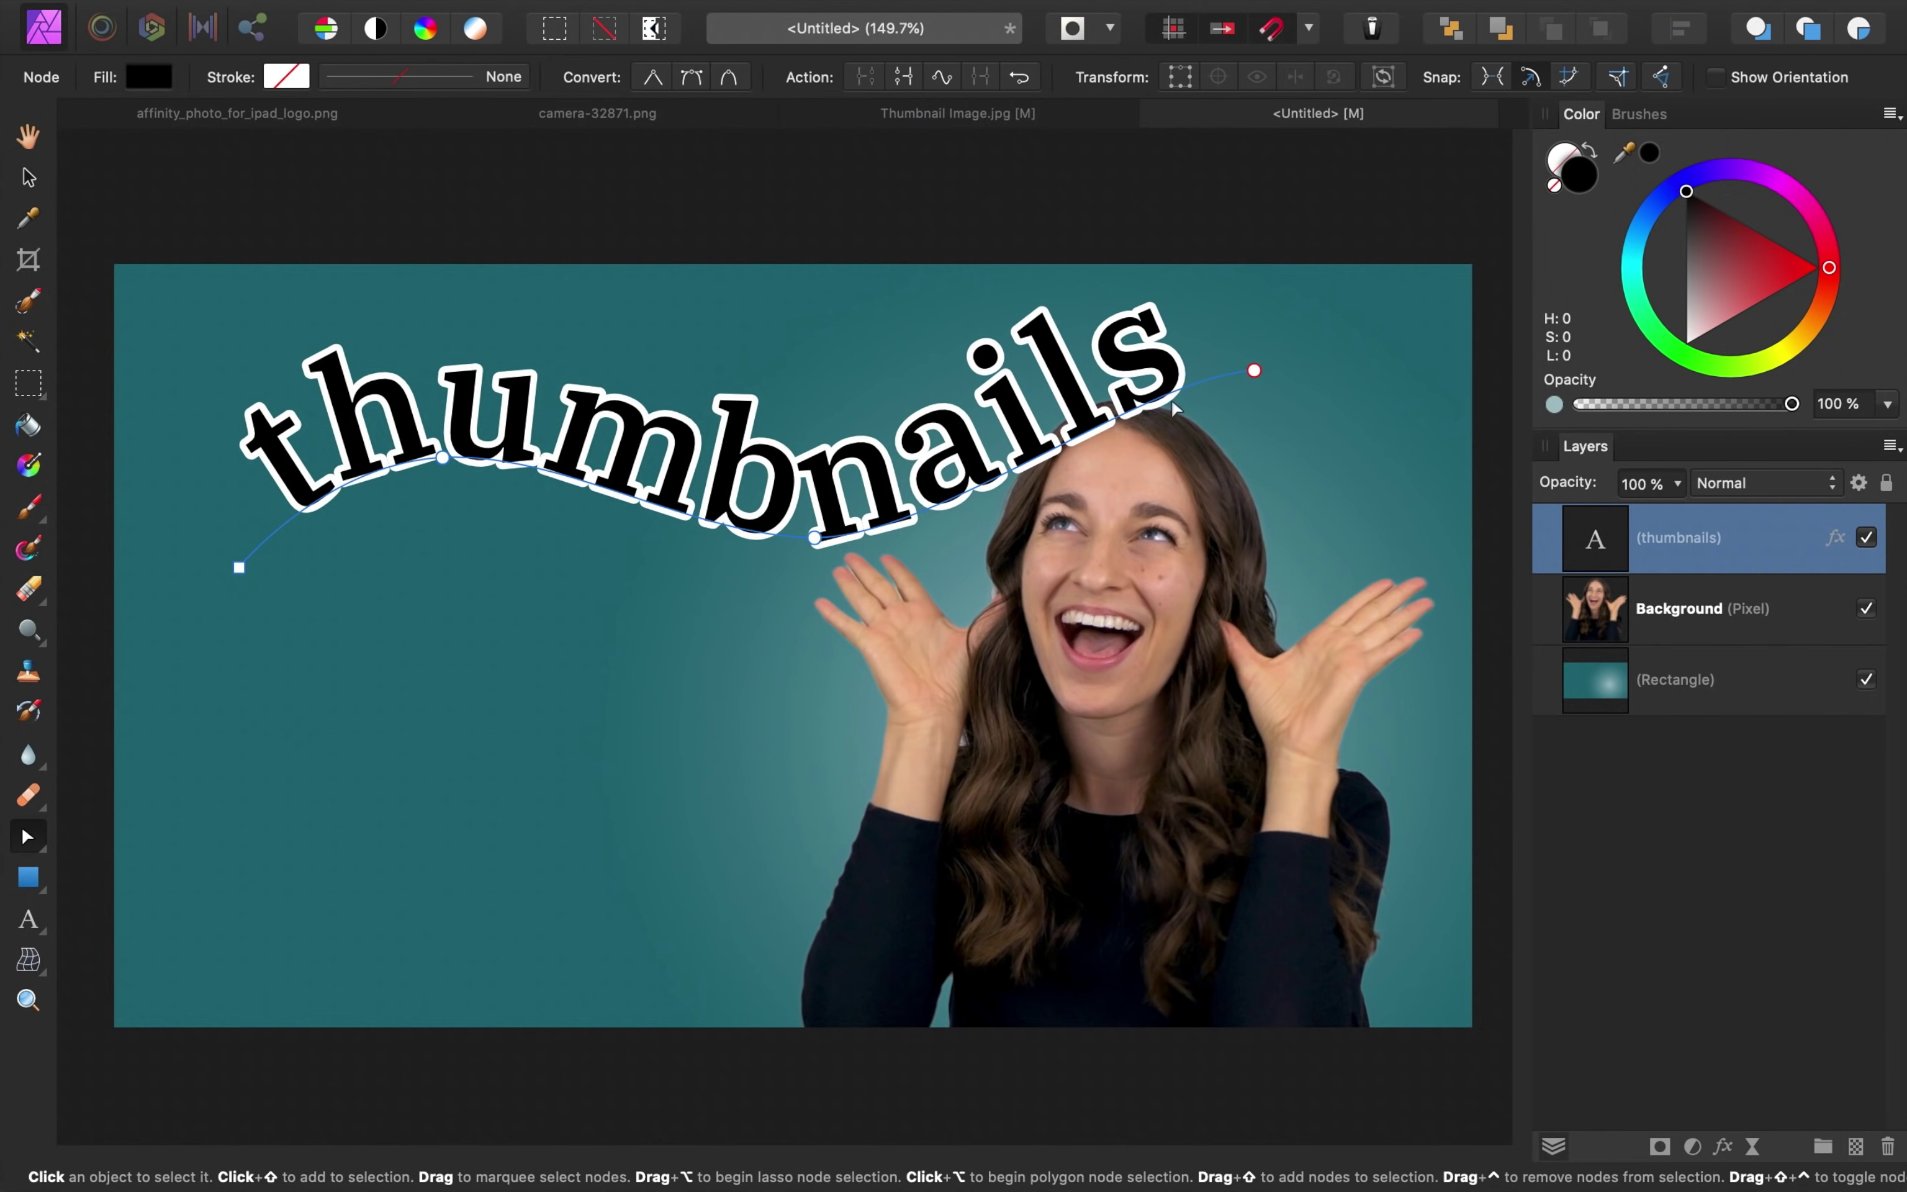
left_click(1258, 371)
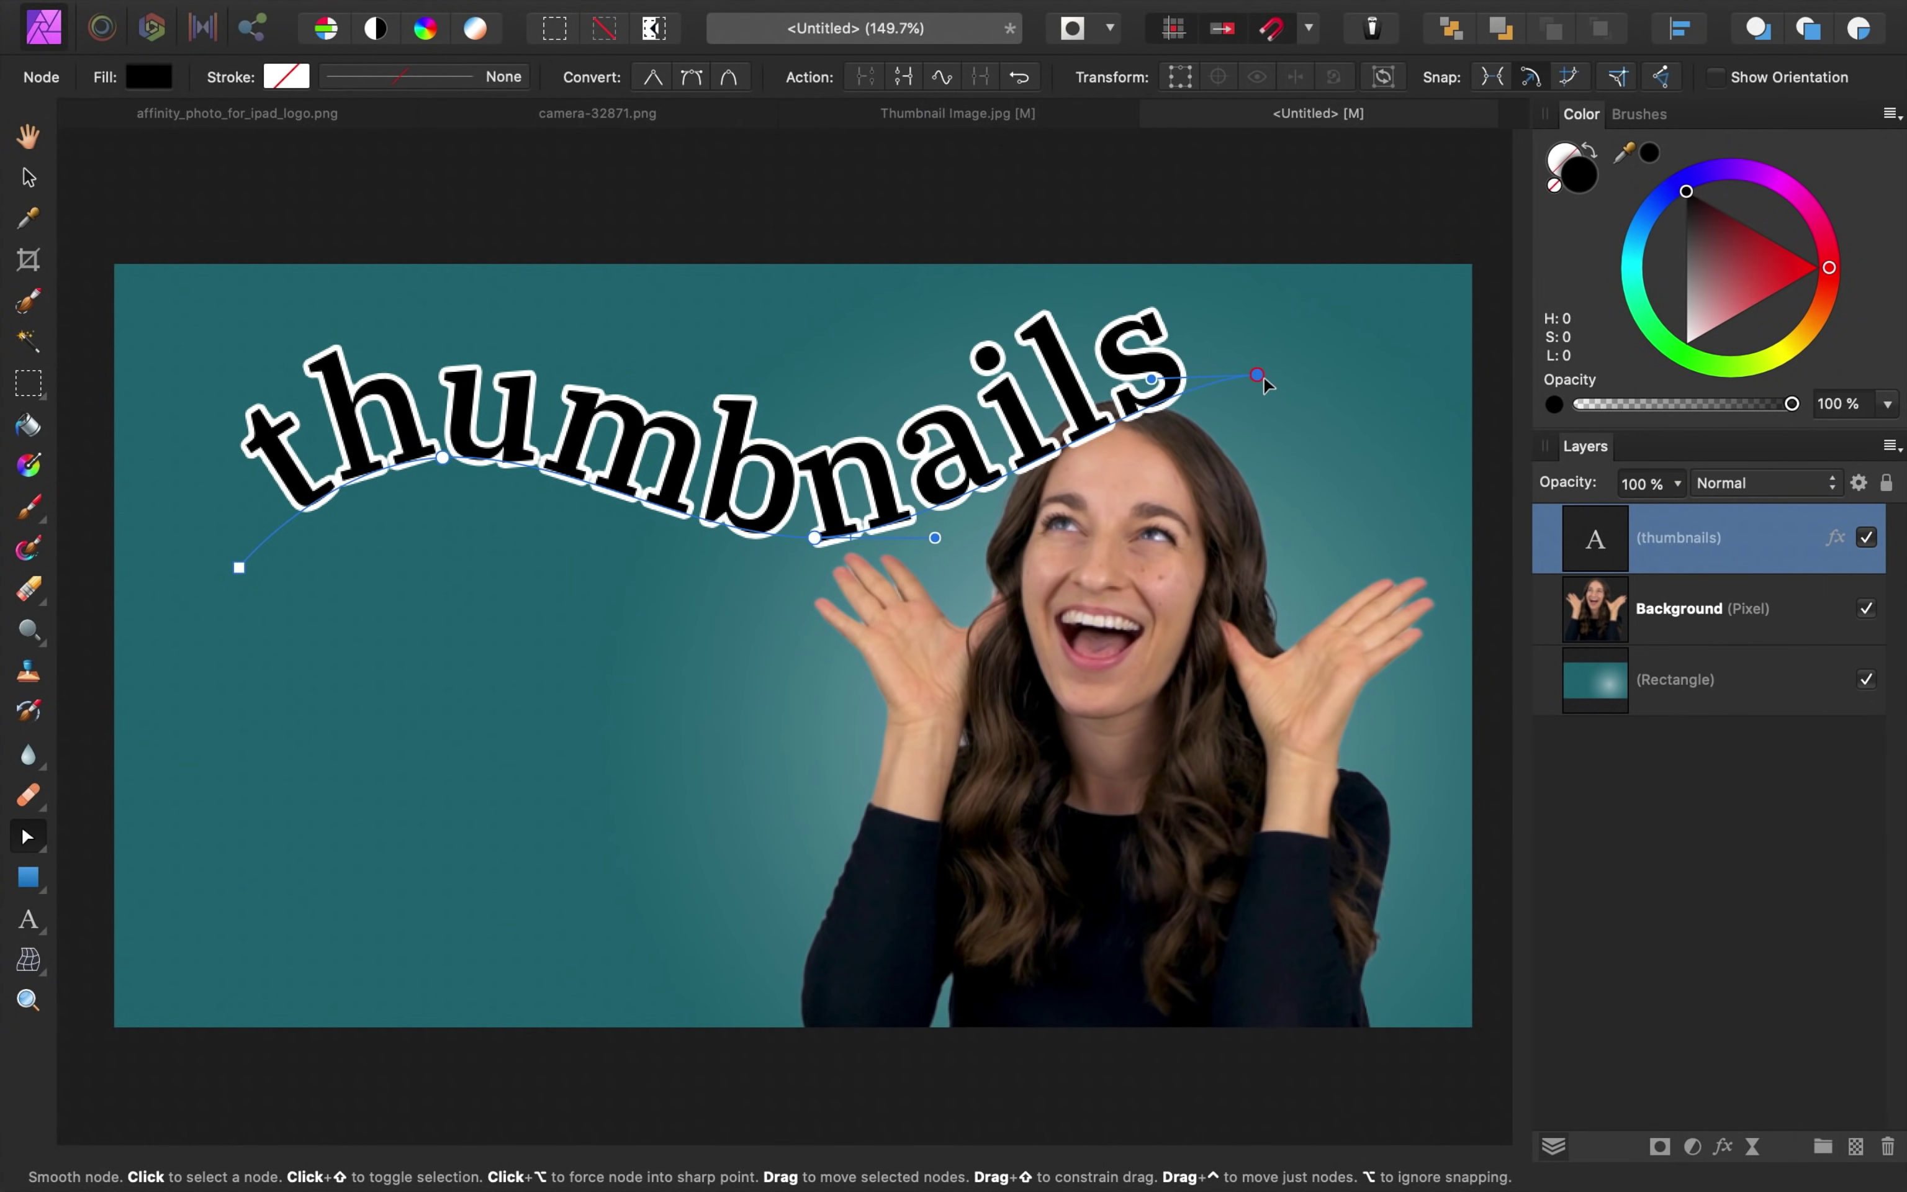
left_click_drag(1257, 371, 1251, 368)
left_click_drag(815, 538, 814, 534)
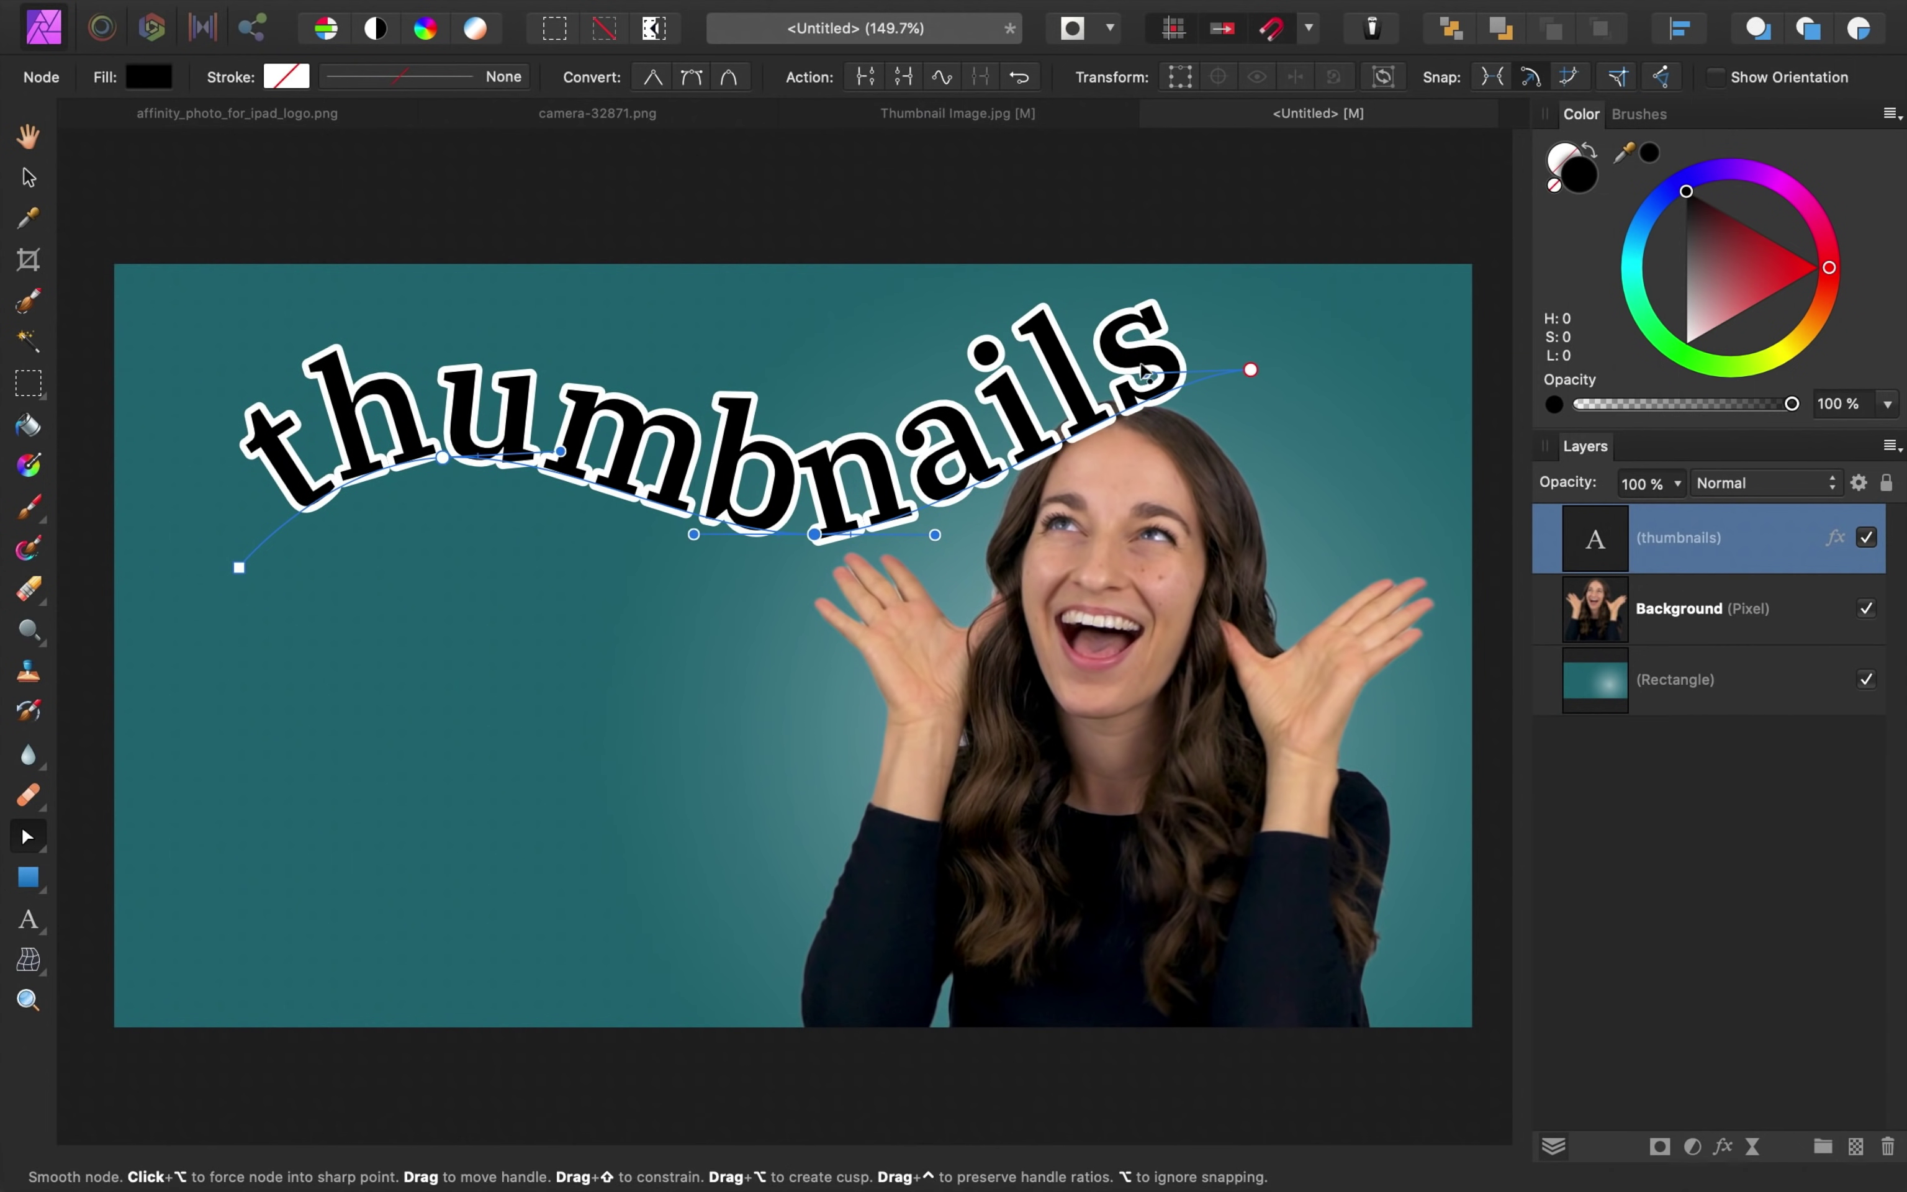
left_click_drag(1144, 372, 1148, 369)
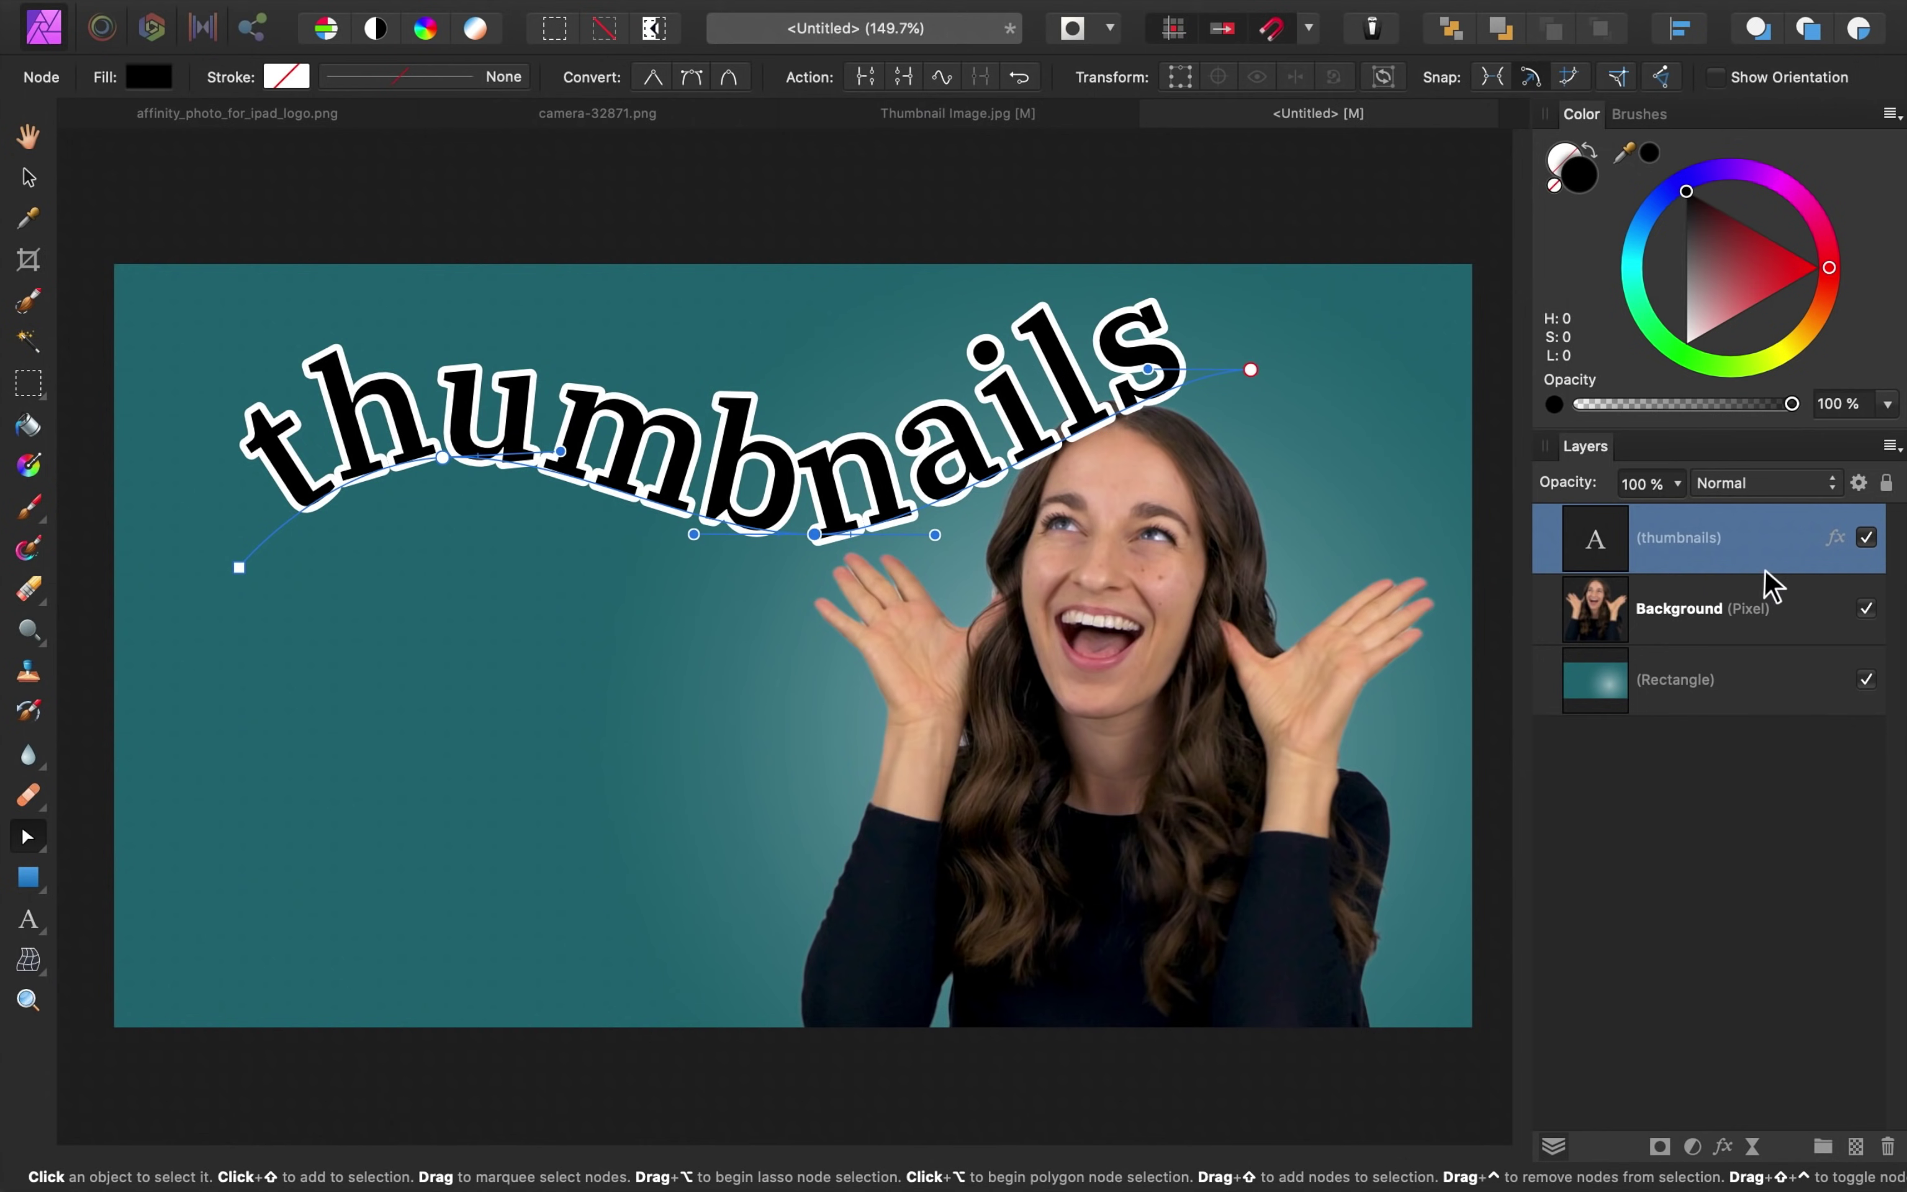
left_click_drag(1672, 540, 1563, 664)
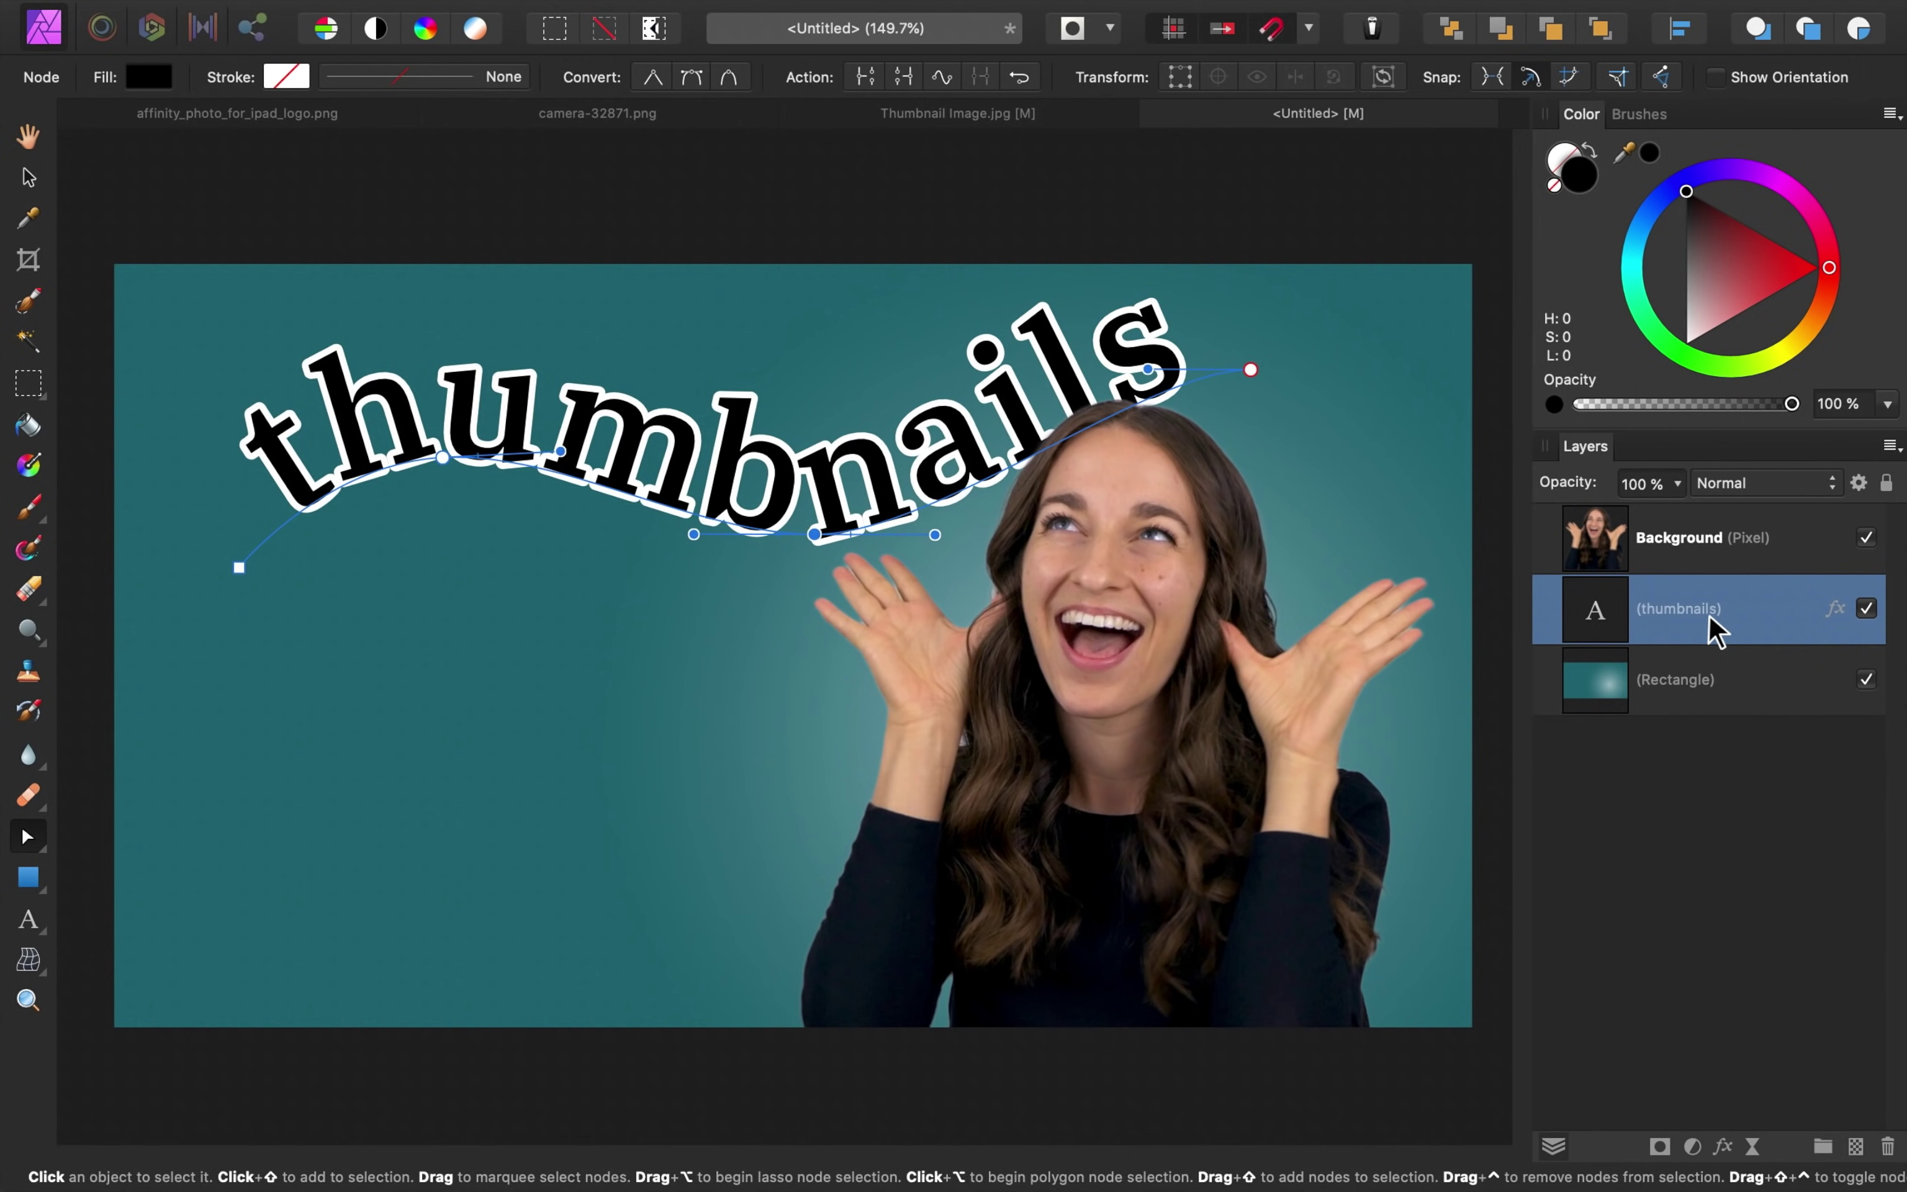
key("super+j")
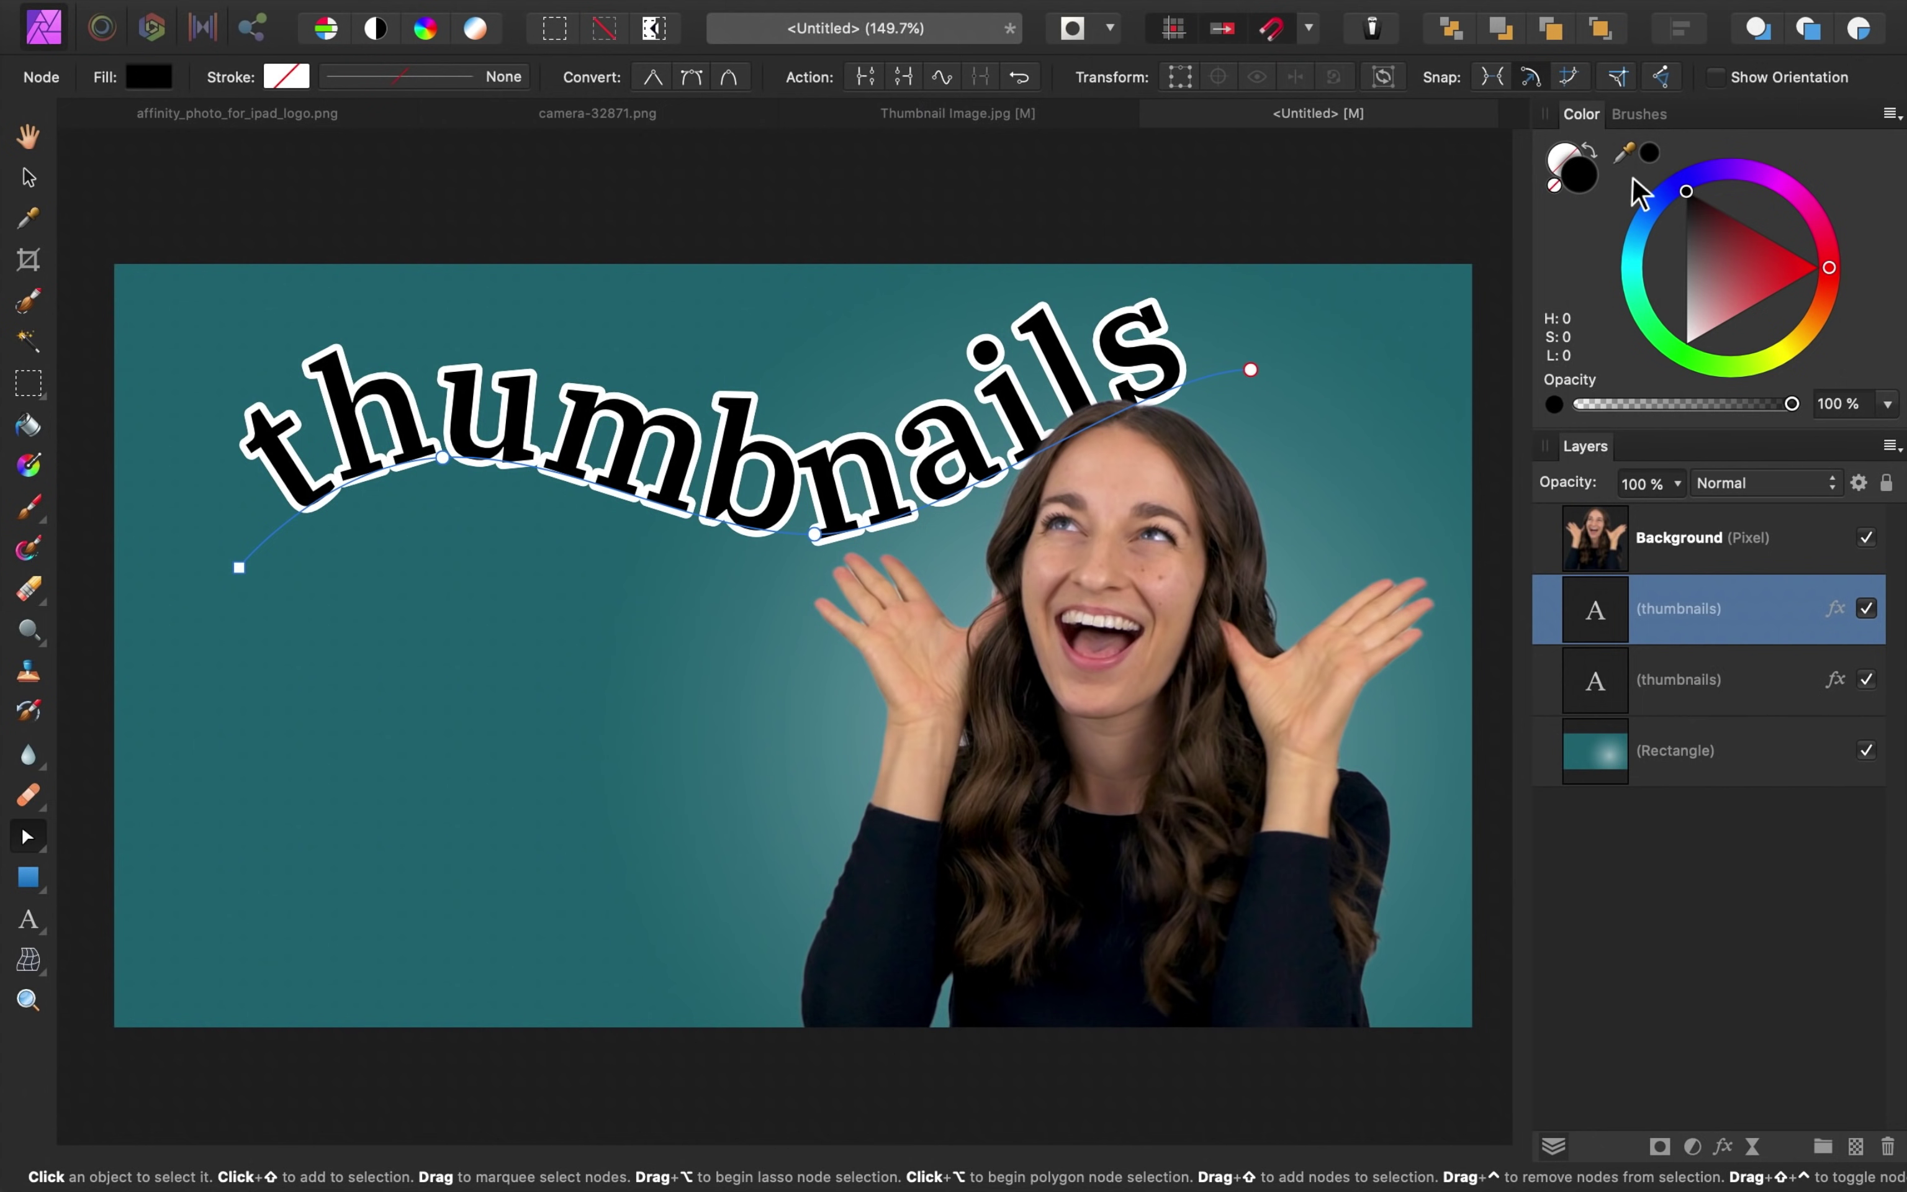
- Fill the duplicated text with a dark teal sampled from the background
left_click_drag(1625, 152, 1331, 338)
left_click(1649, 154)
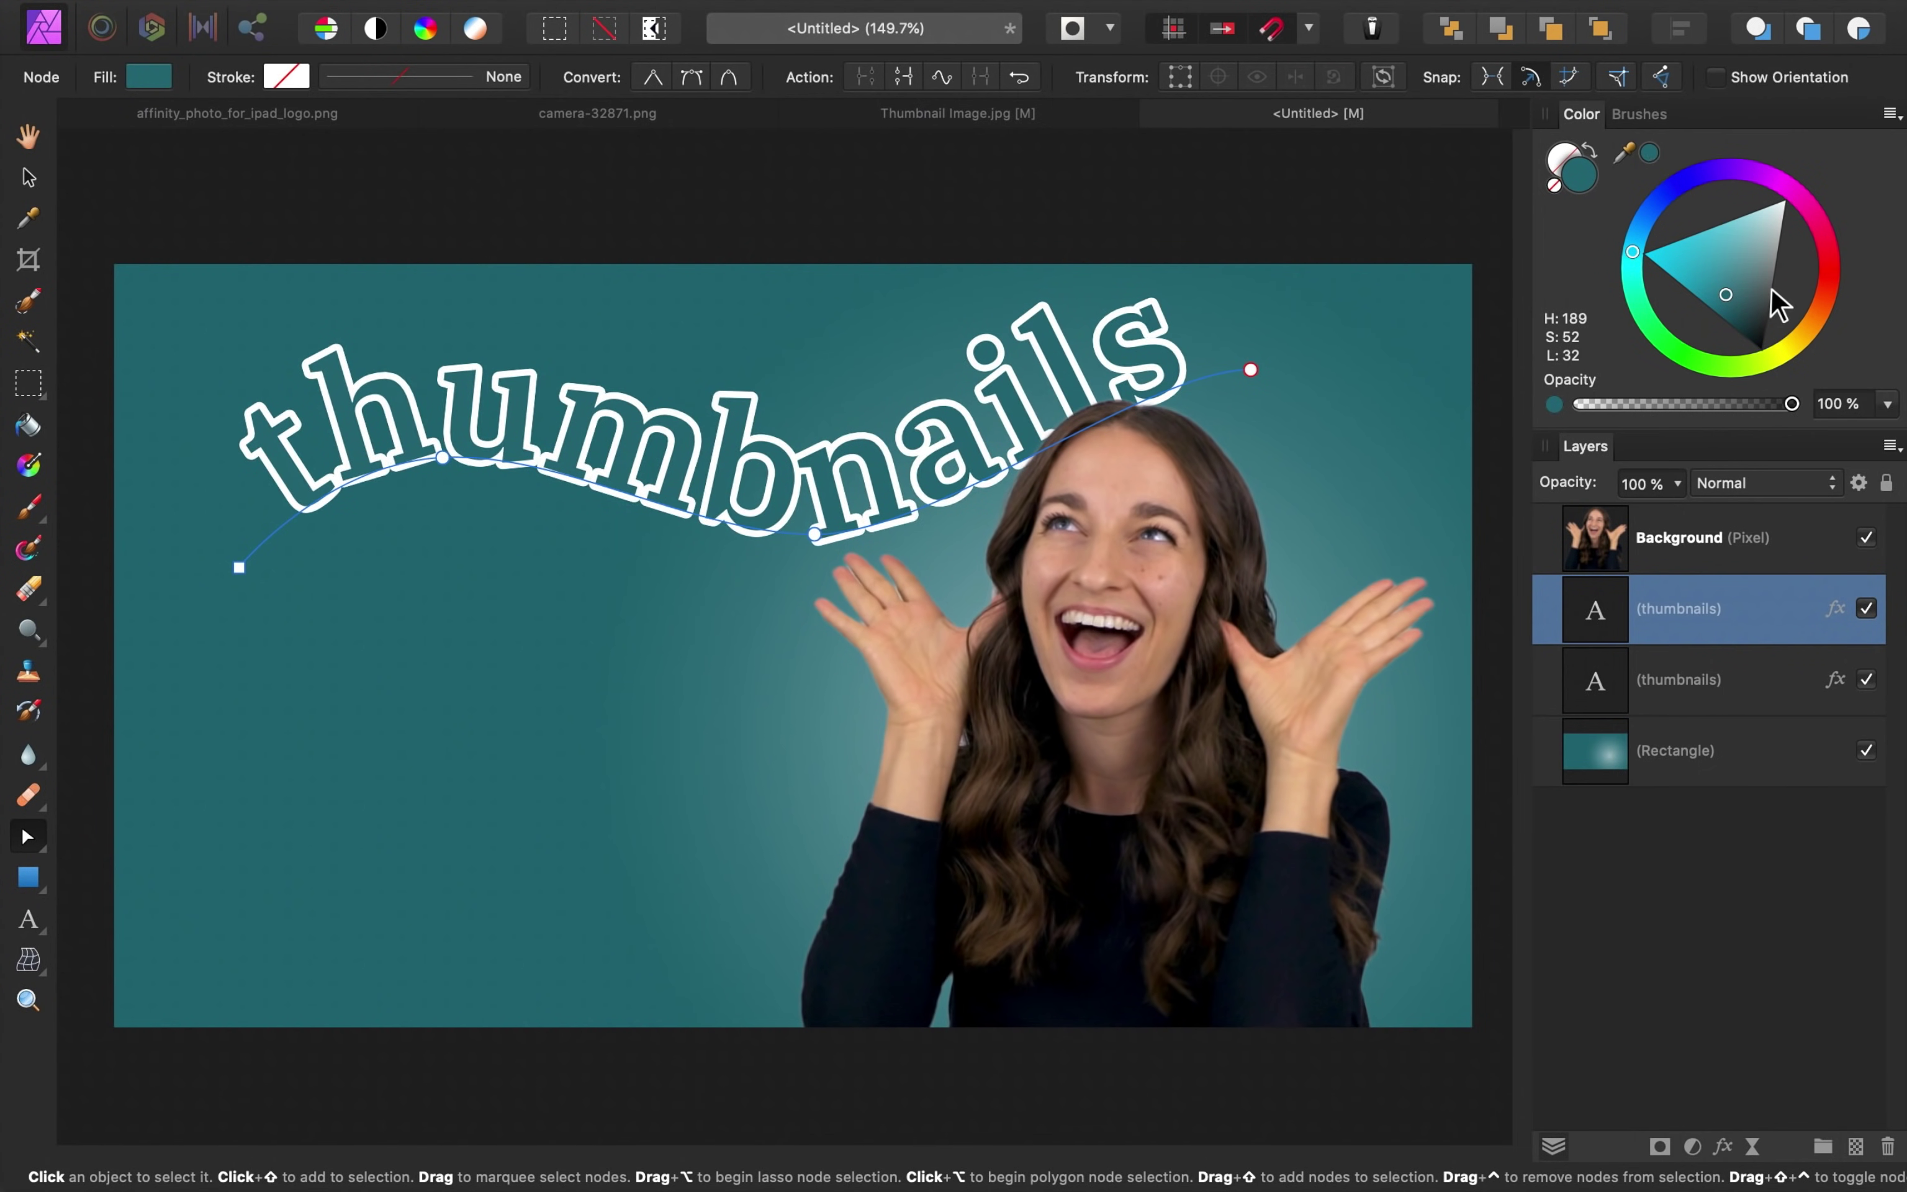
left_click(1741, 310)
left_click_drag(1740, 312, 1742, 316)
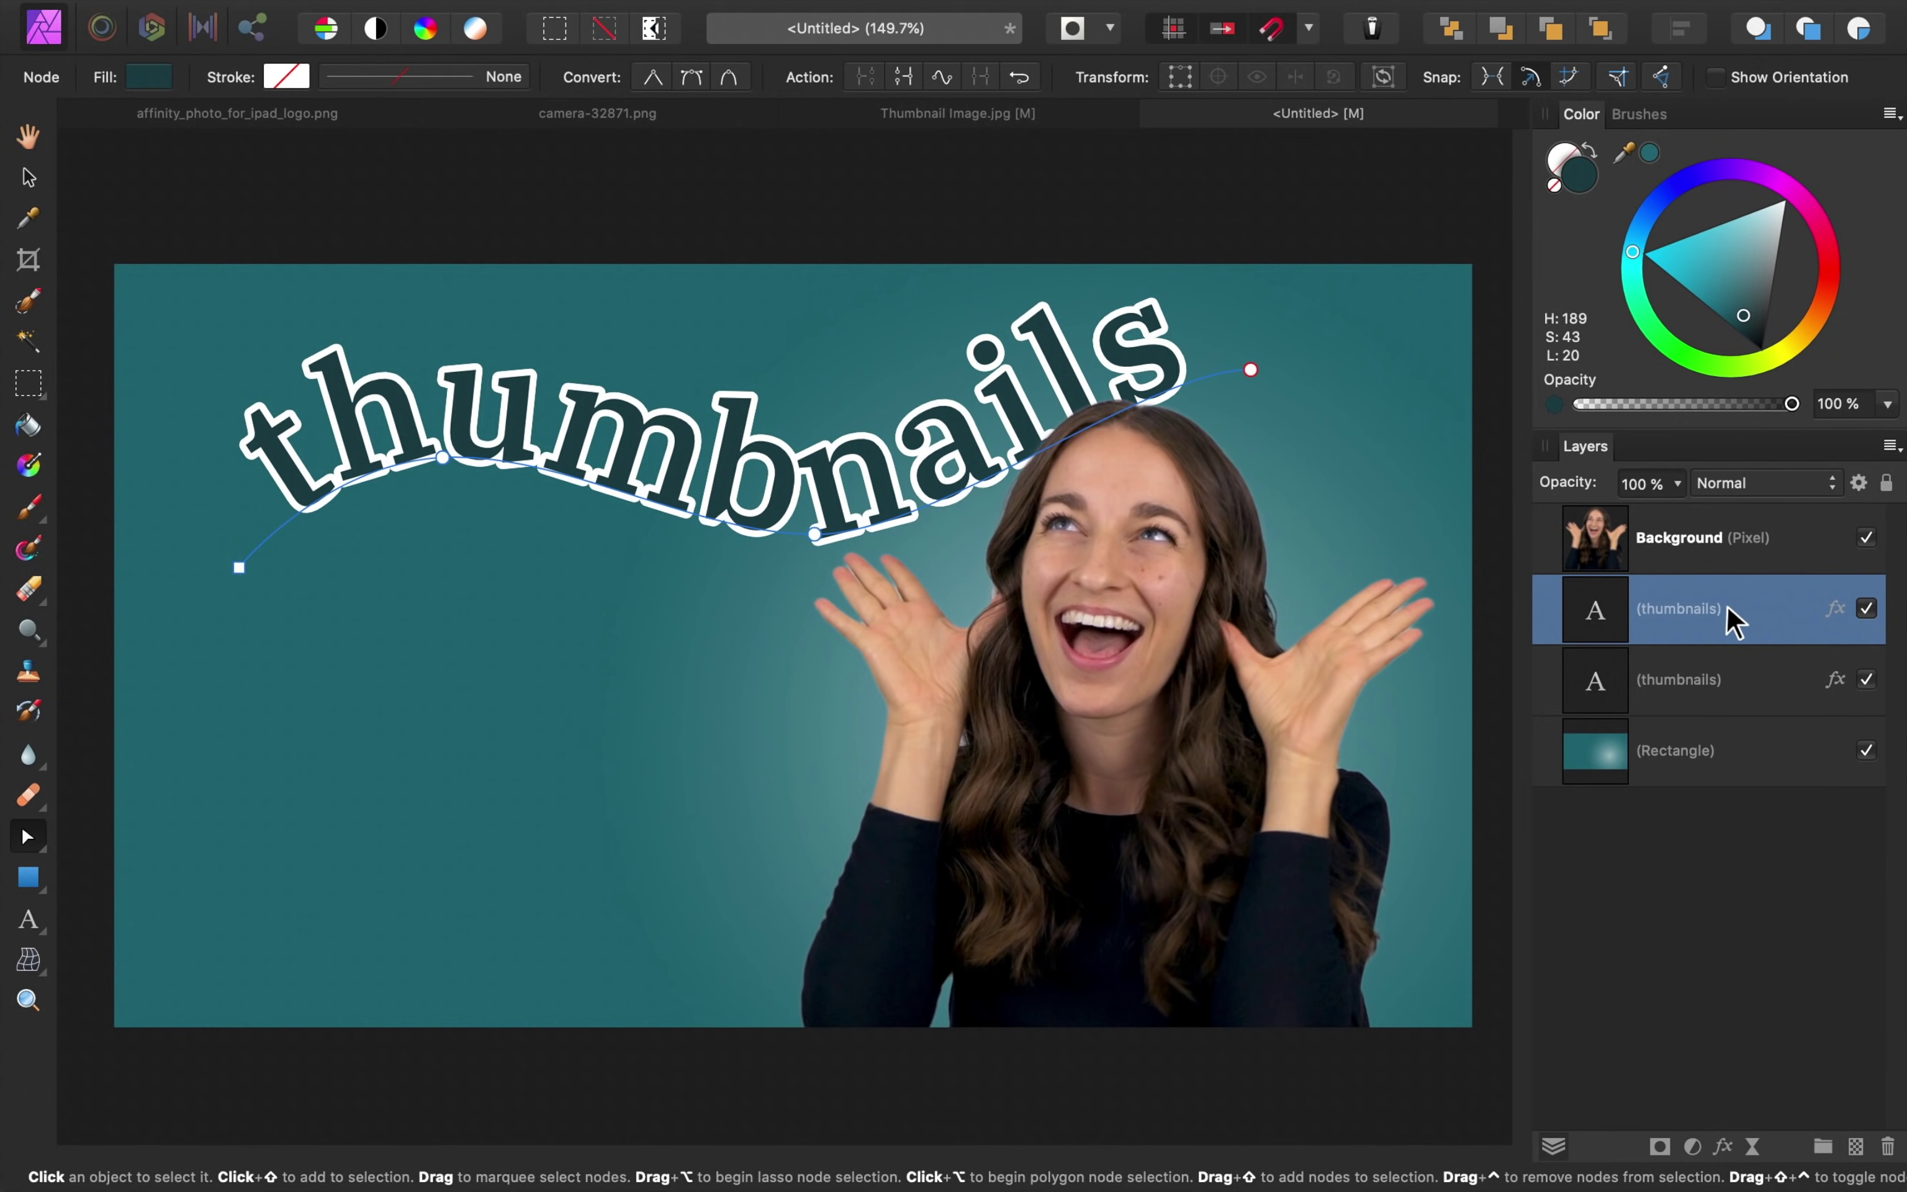
left_click(1834, 610)
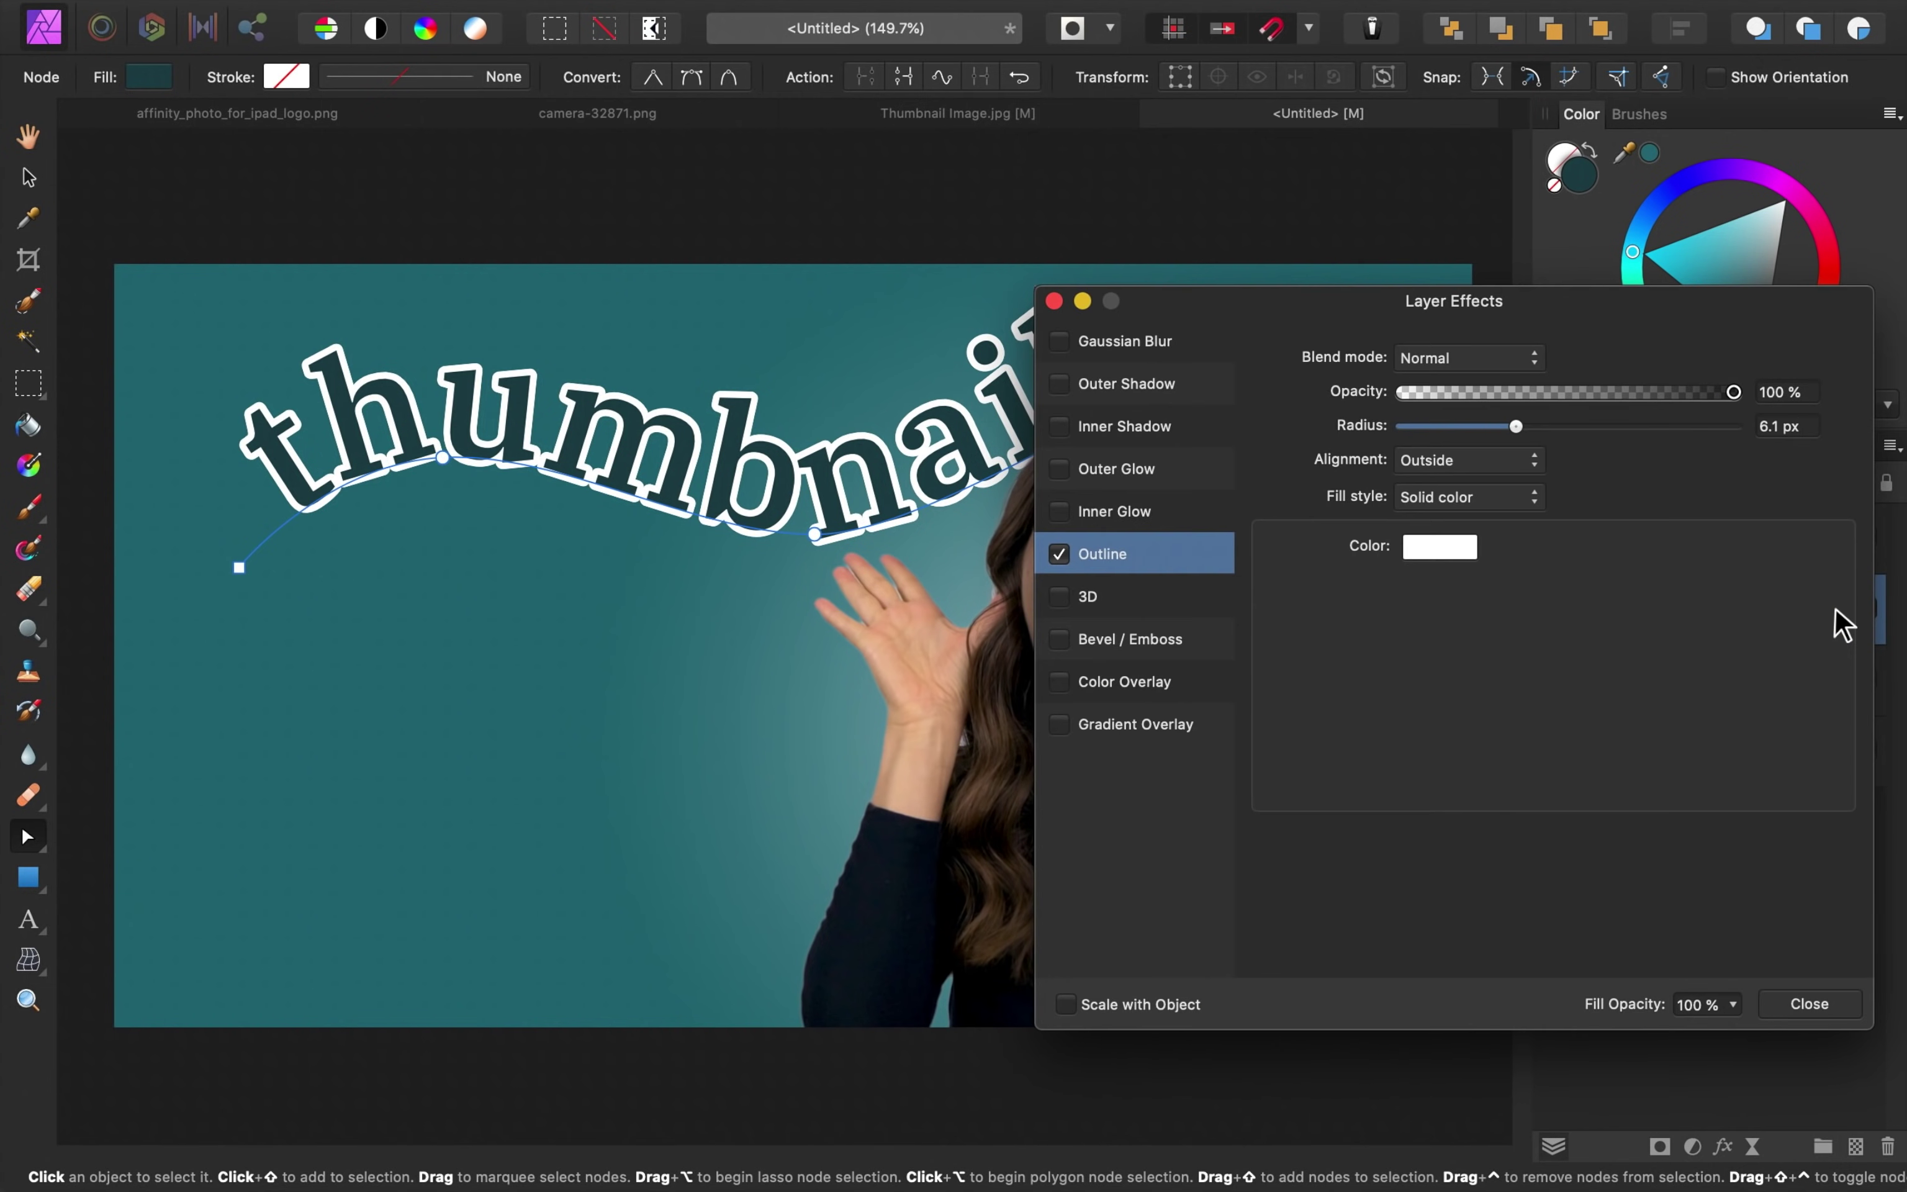
- Change the copy's Outline colour to the dark teal eyedropped from the text
left_click(1441, 552)
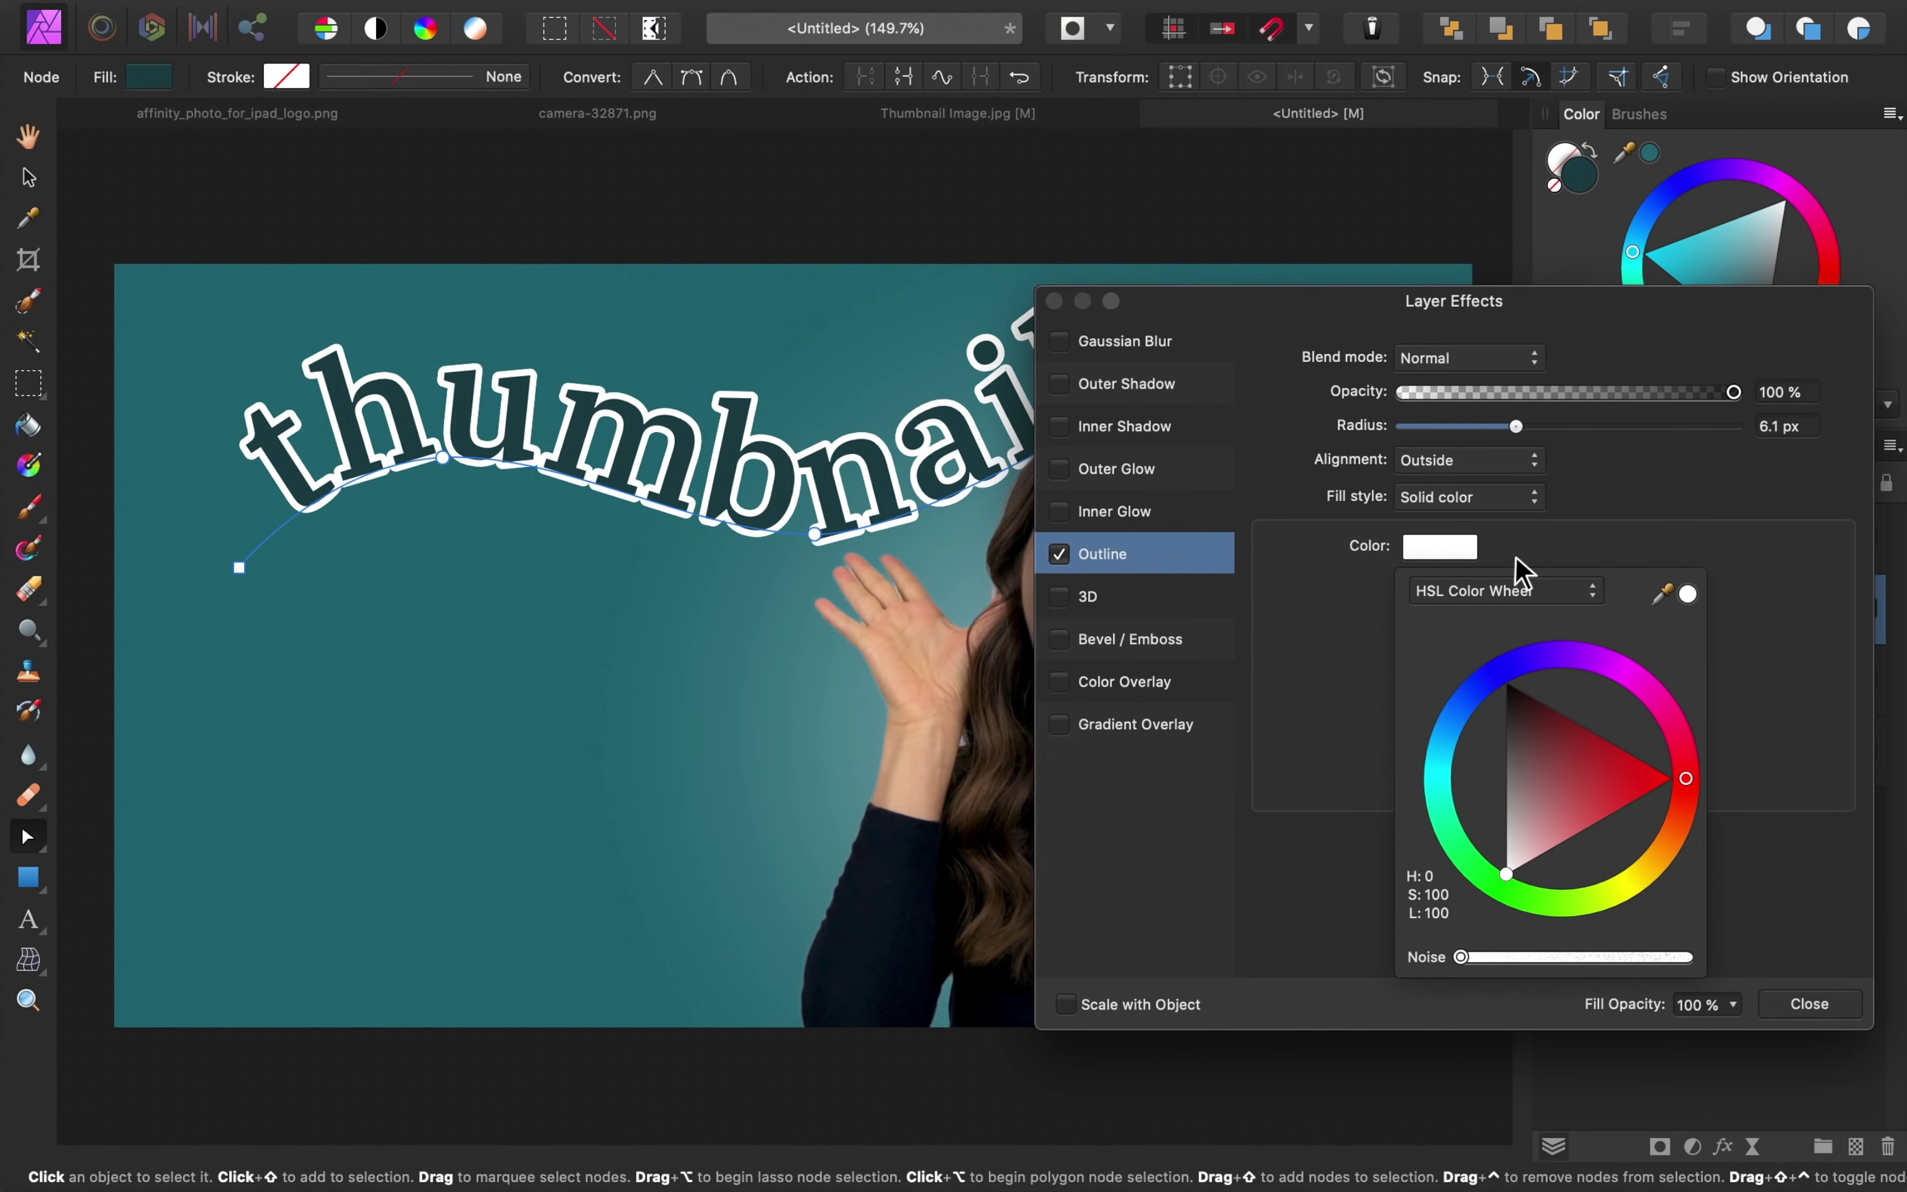
left_click_drag(1667, 611, 976, 455)
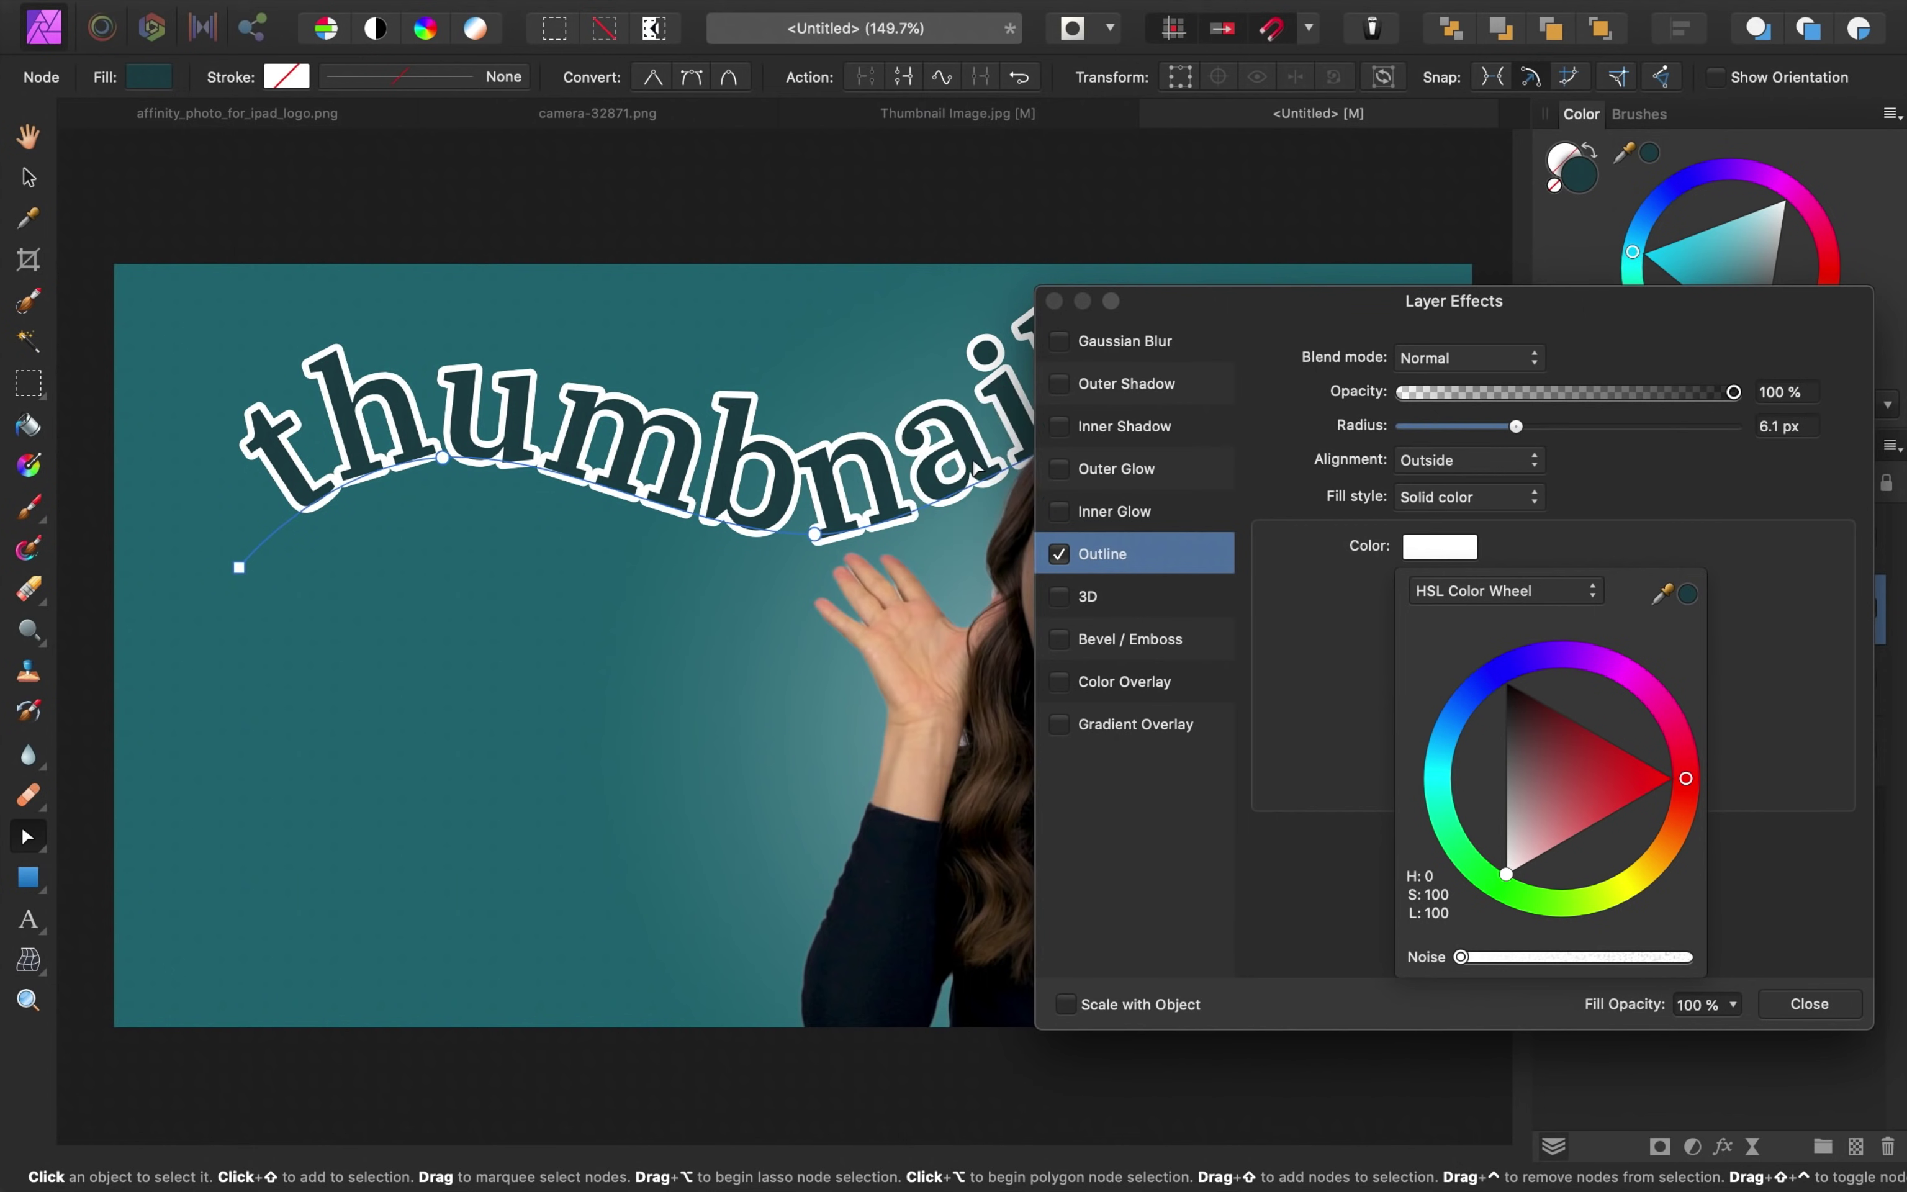
left_click(1688, 597)
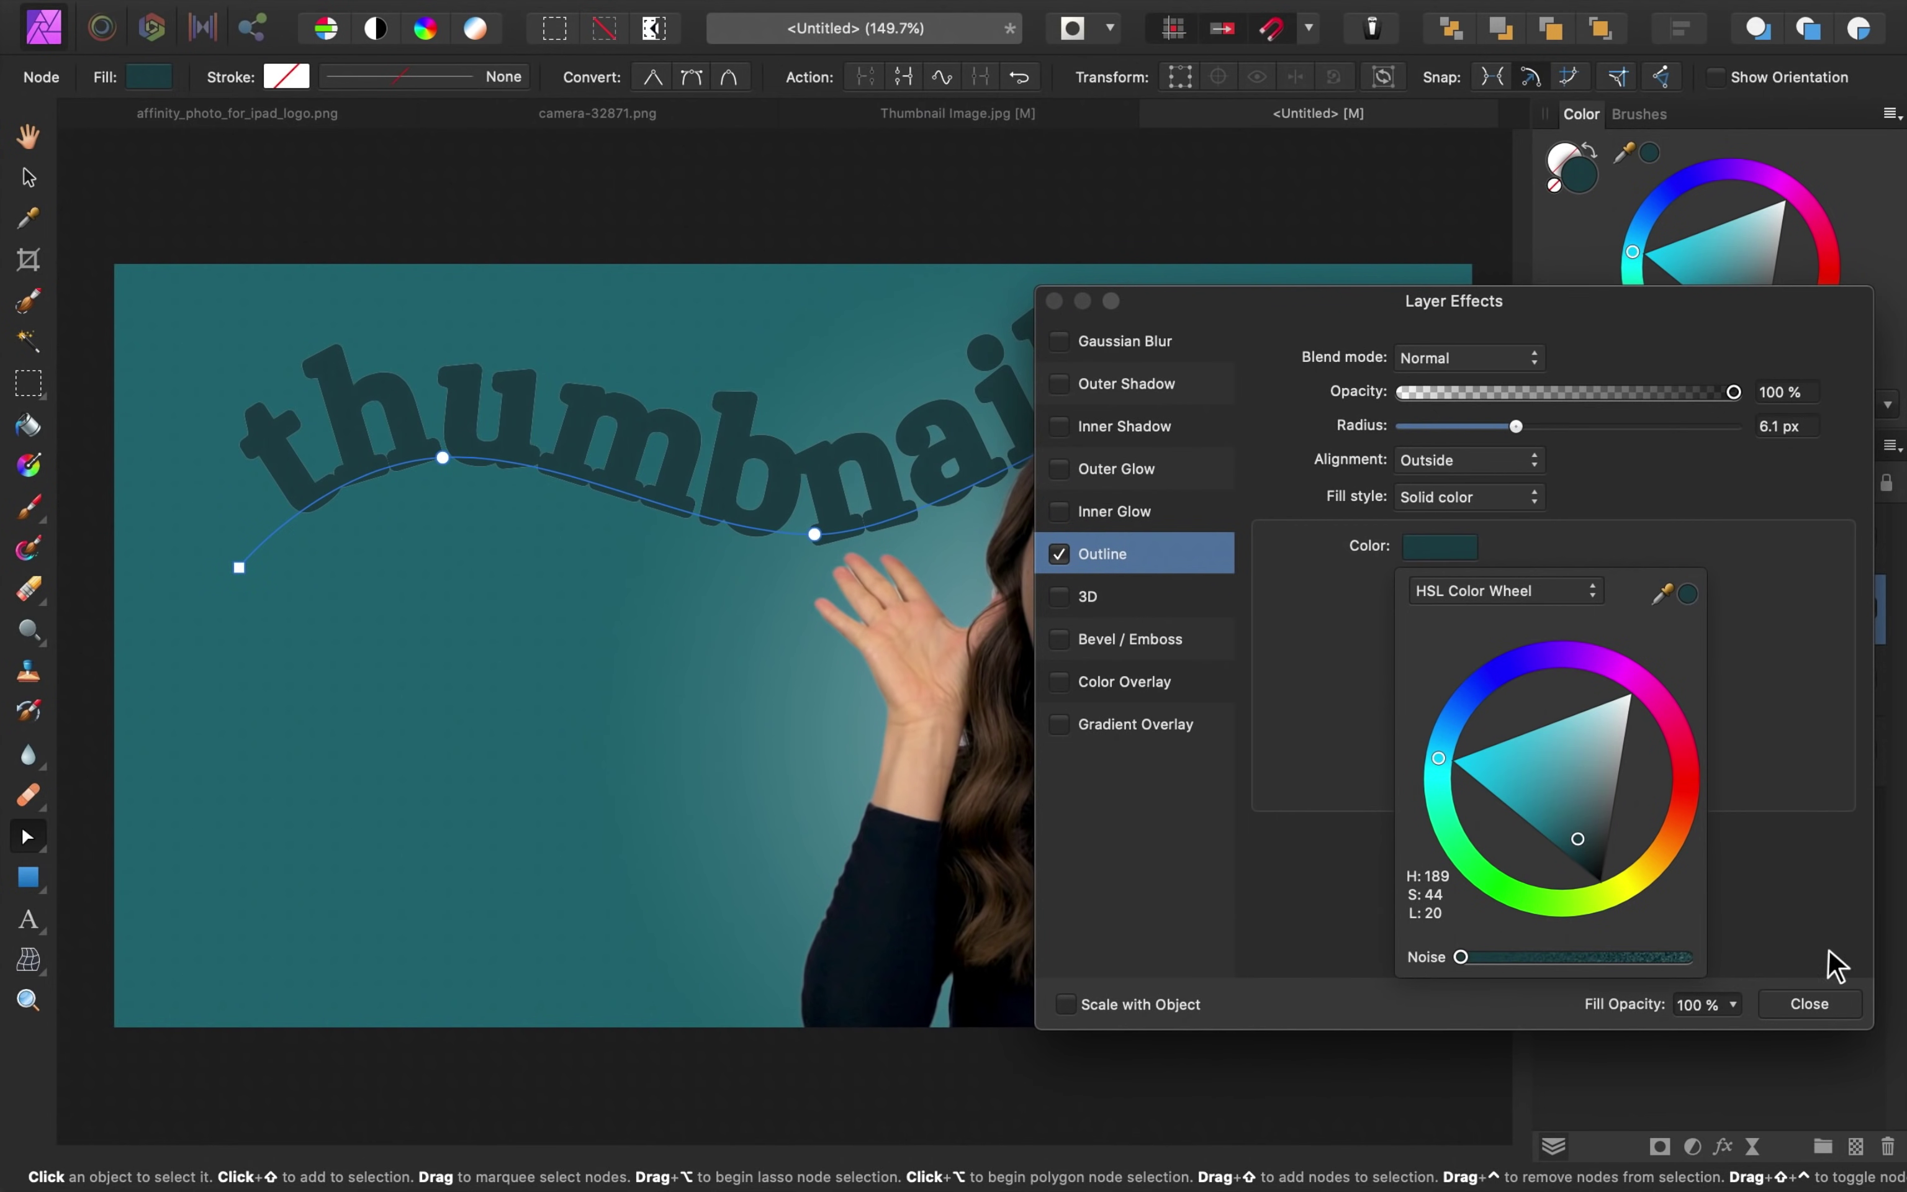
left_click(1810, 1011)
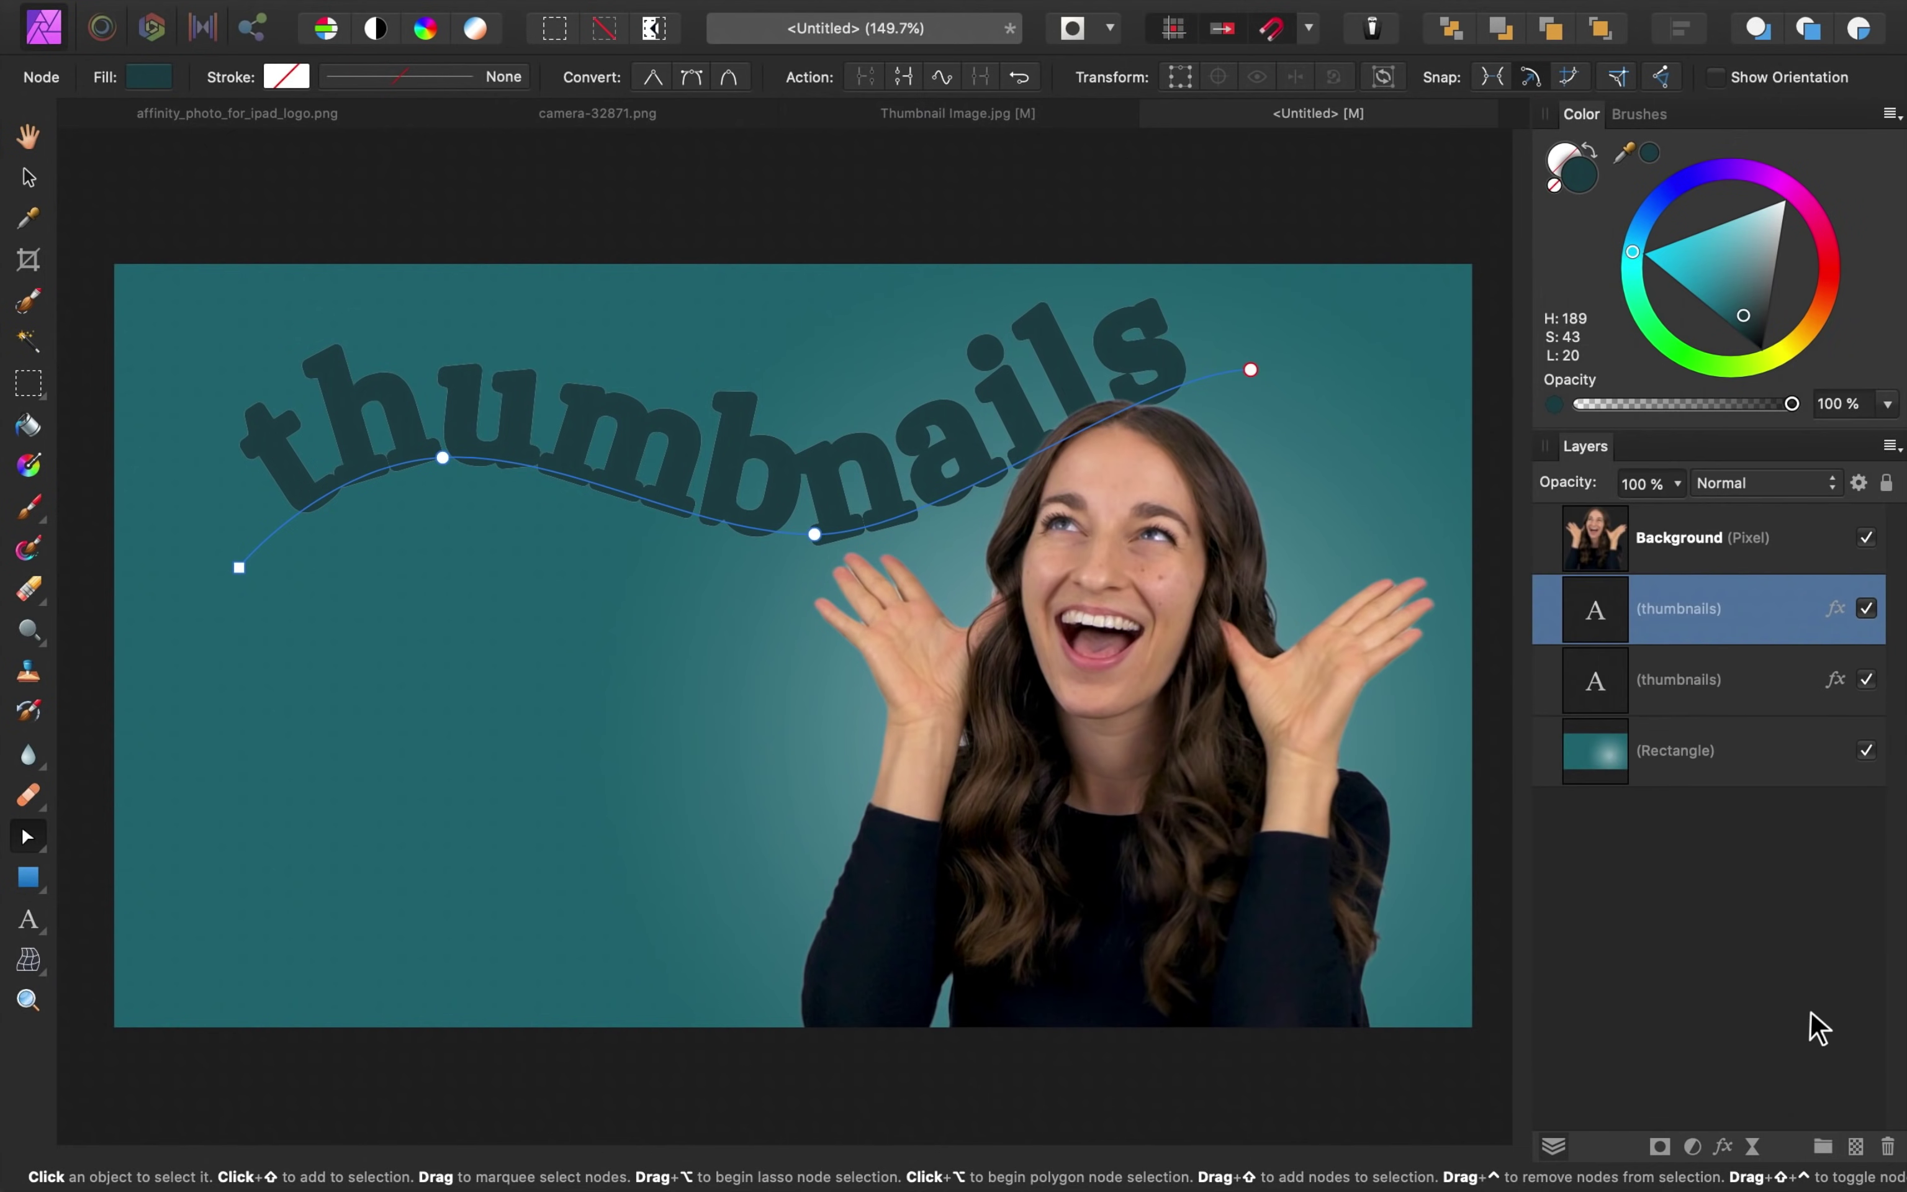
- Nudge one 'thumbnails' copy down-right with Shift+arrow keys so the teal copy shows as a shadow
double_click(1675, 619)
key("Return")
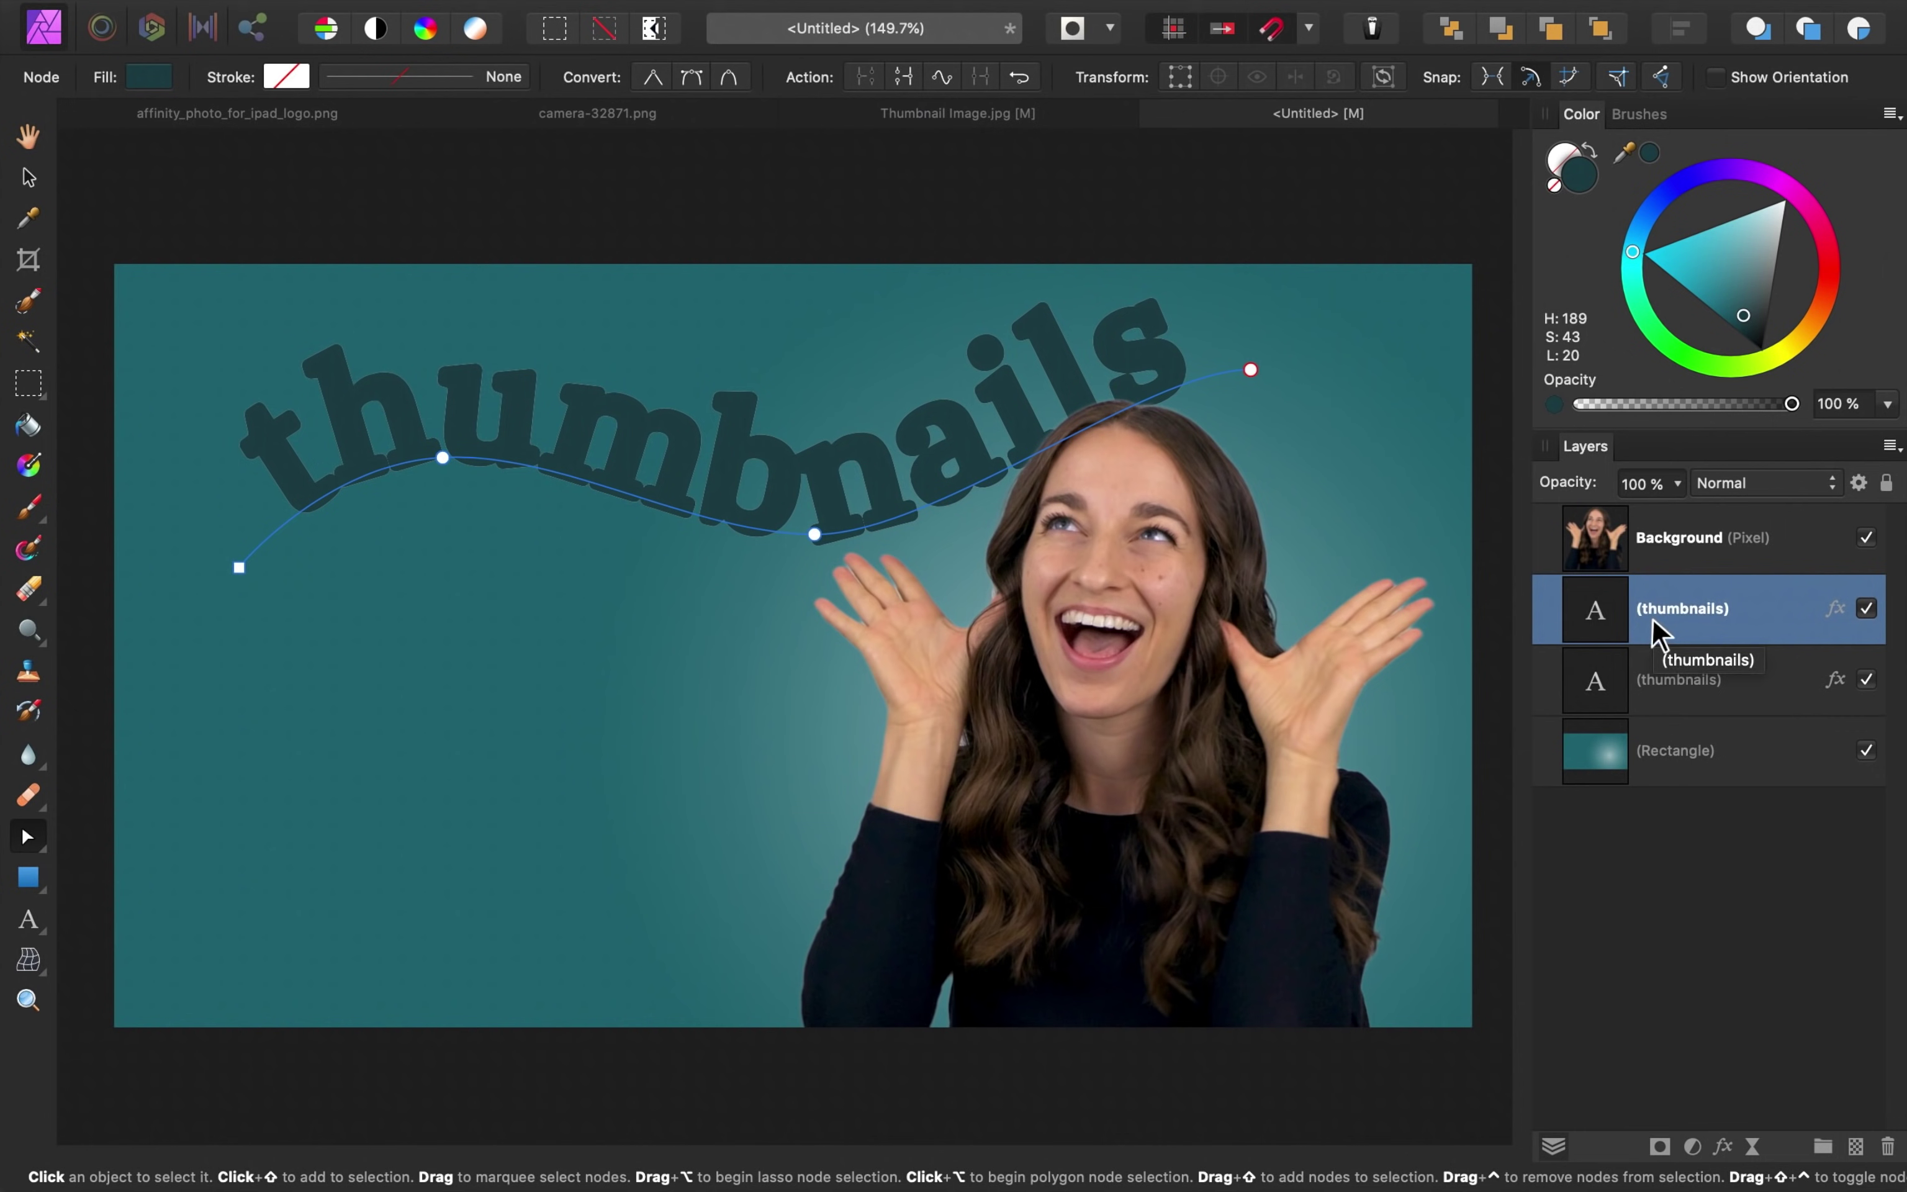
left_click(1584, 712)
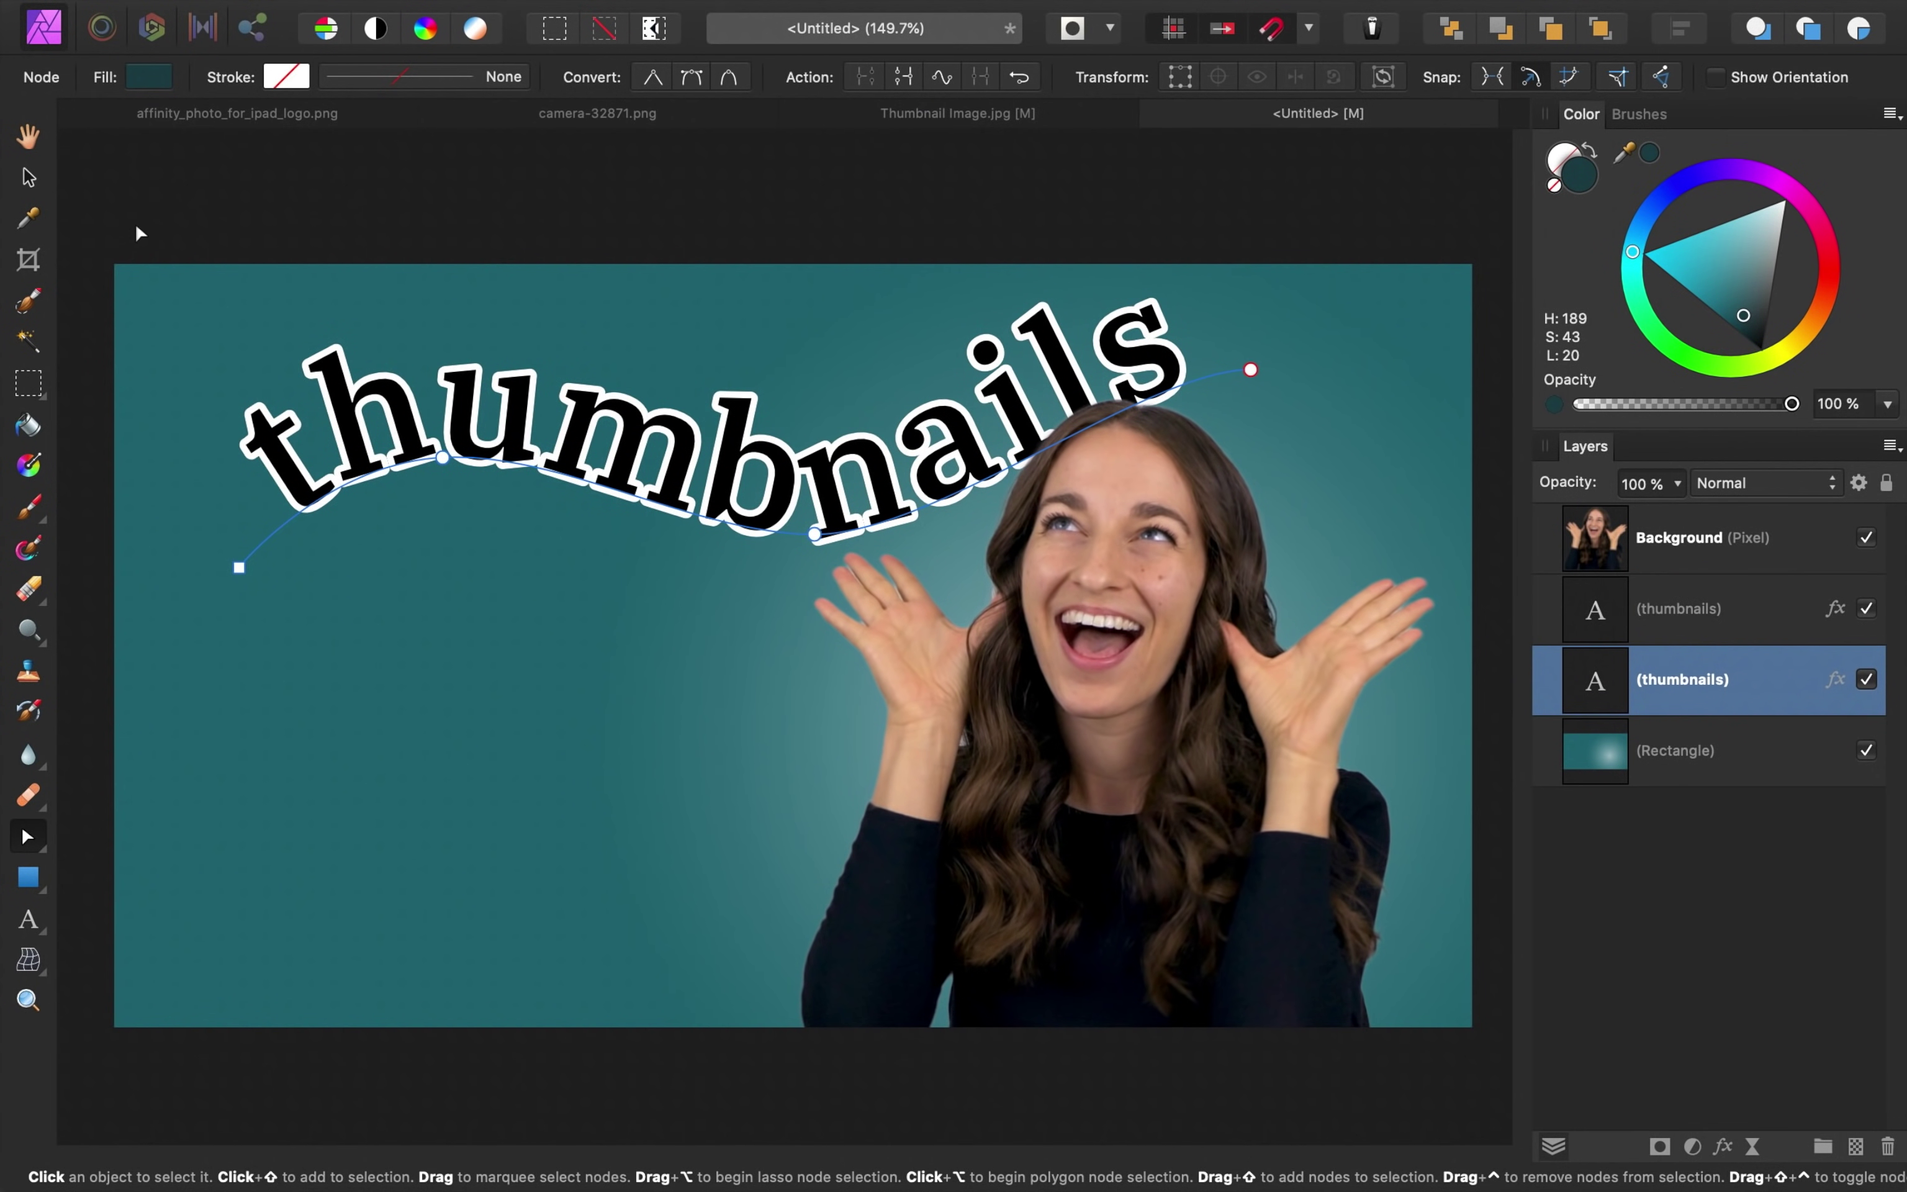
left_click(28, 177)
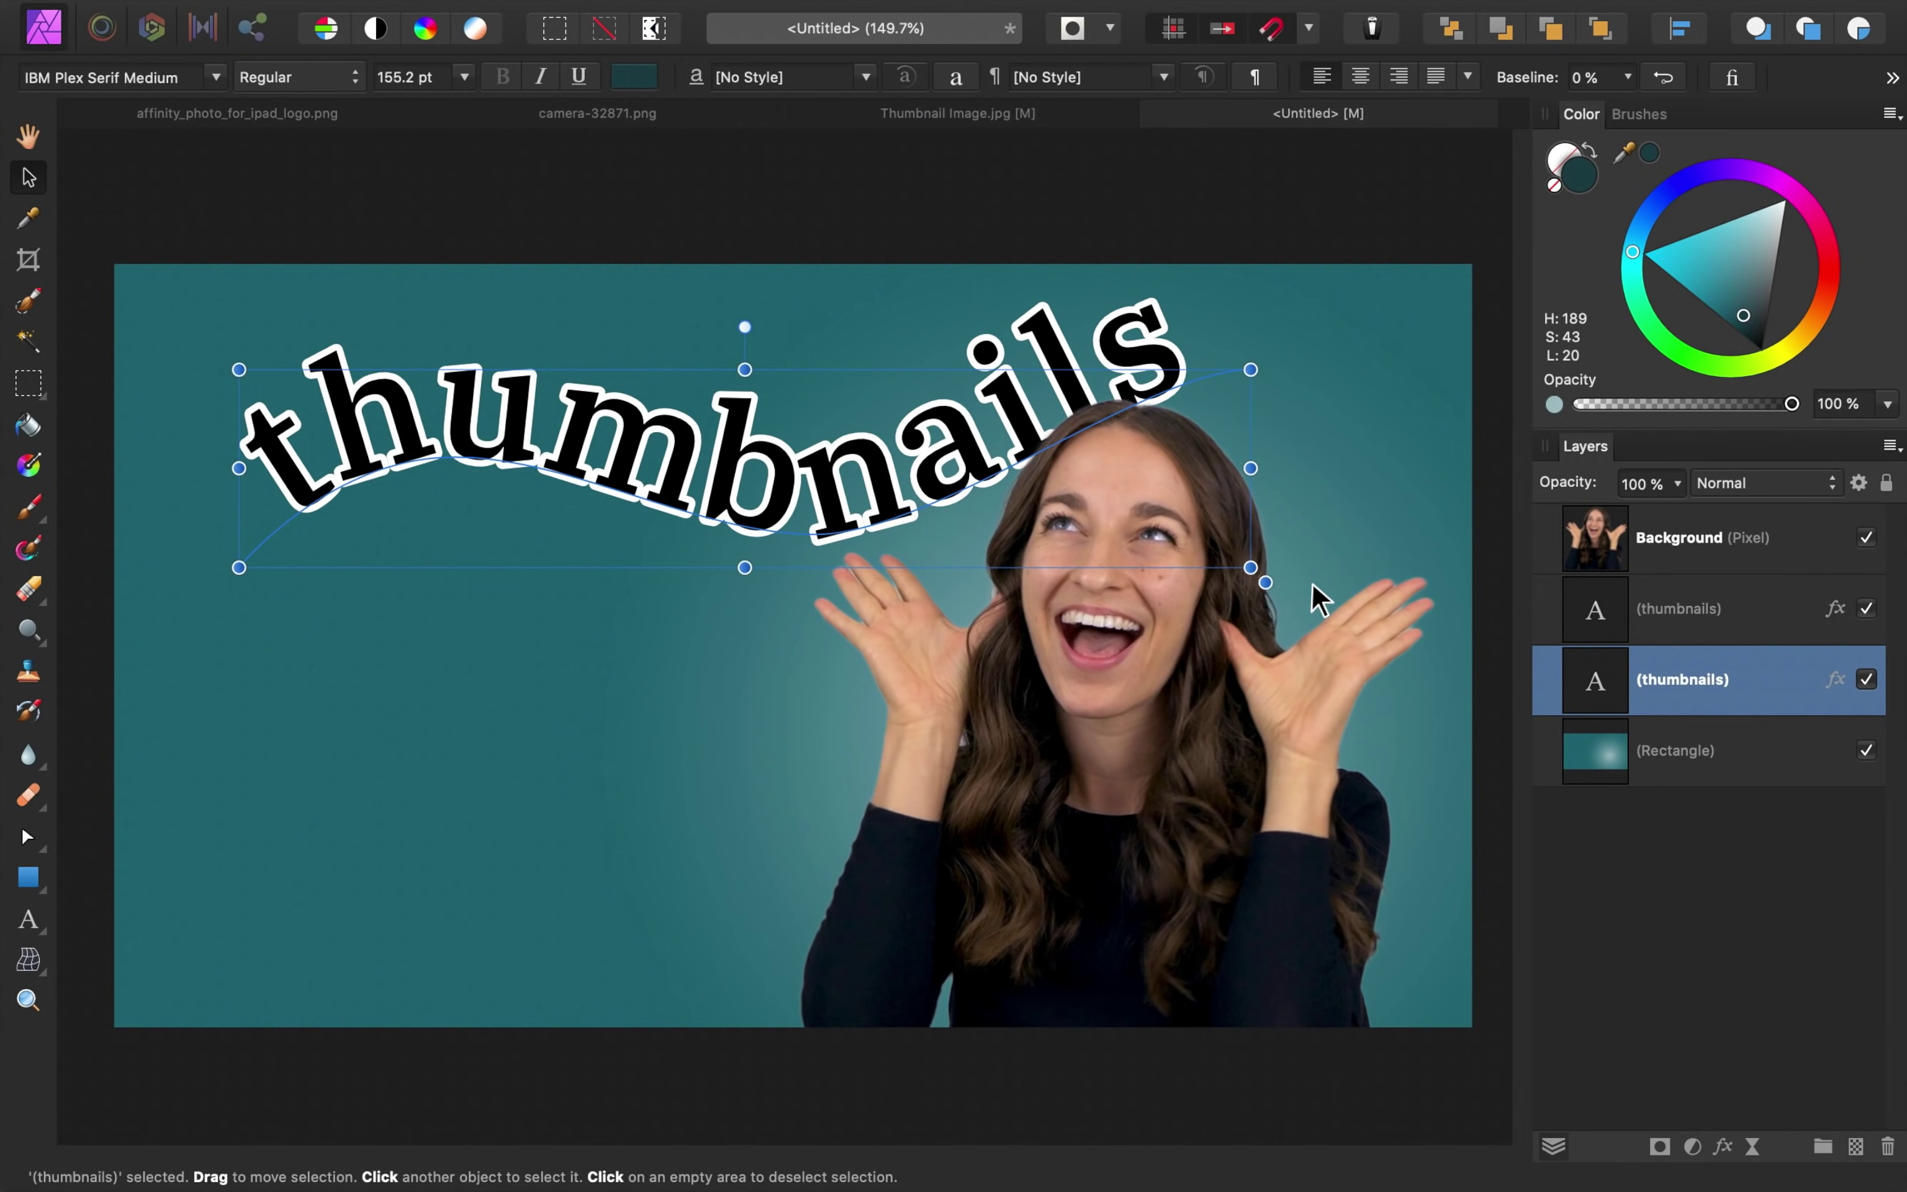
key("shift+Right")
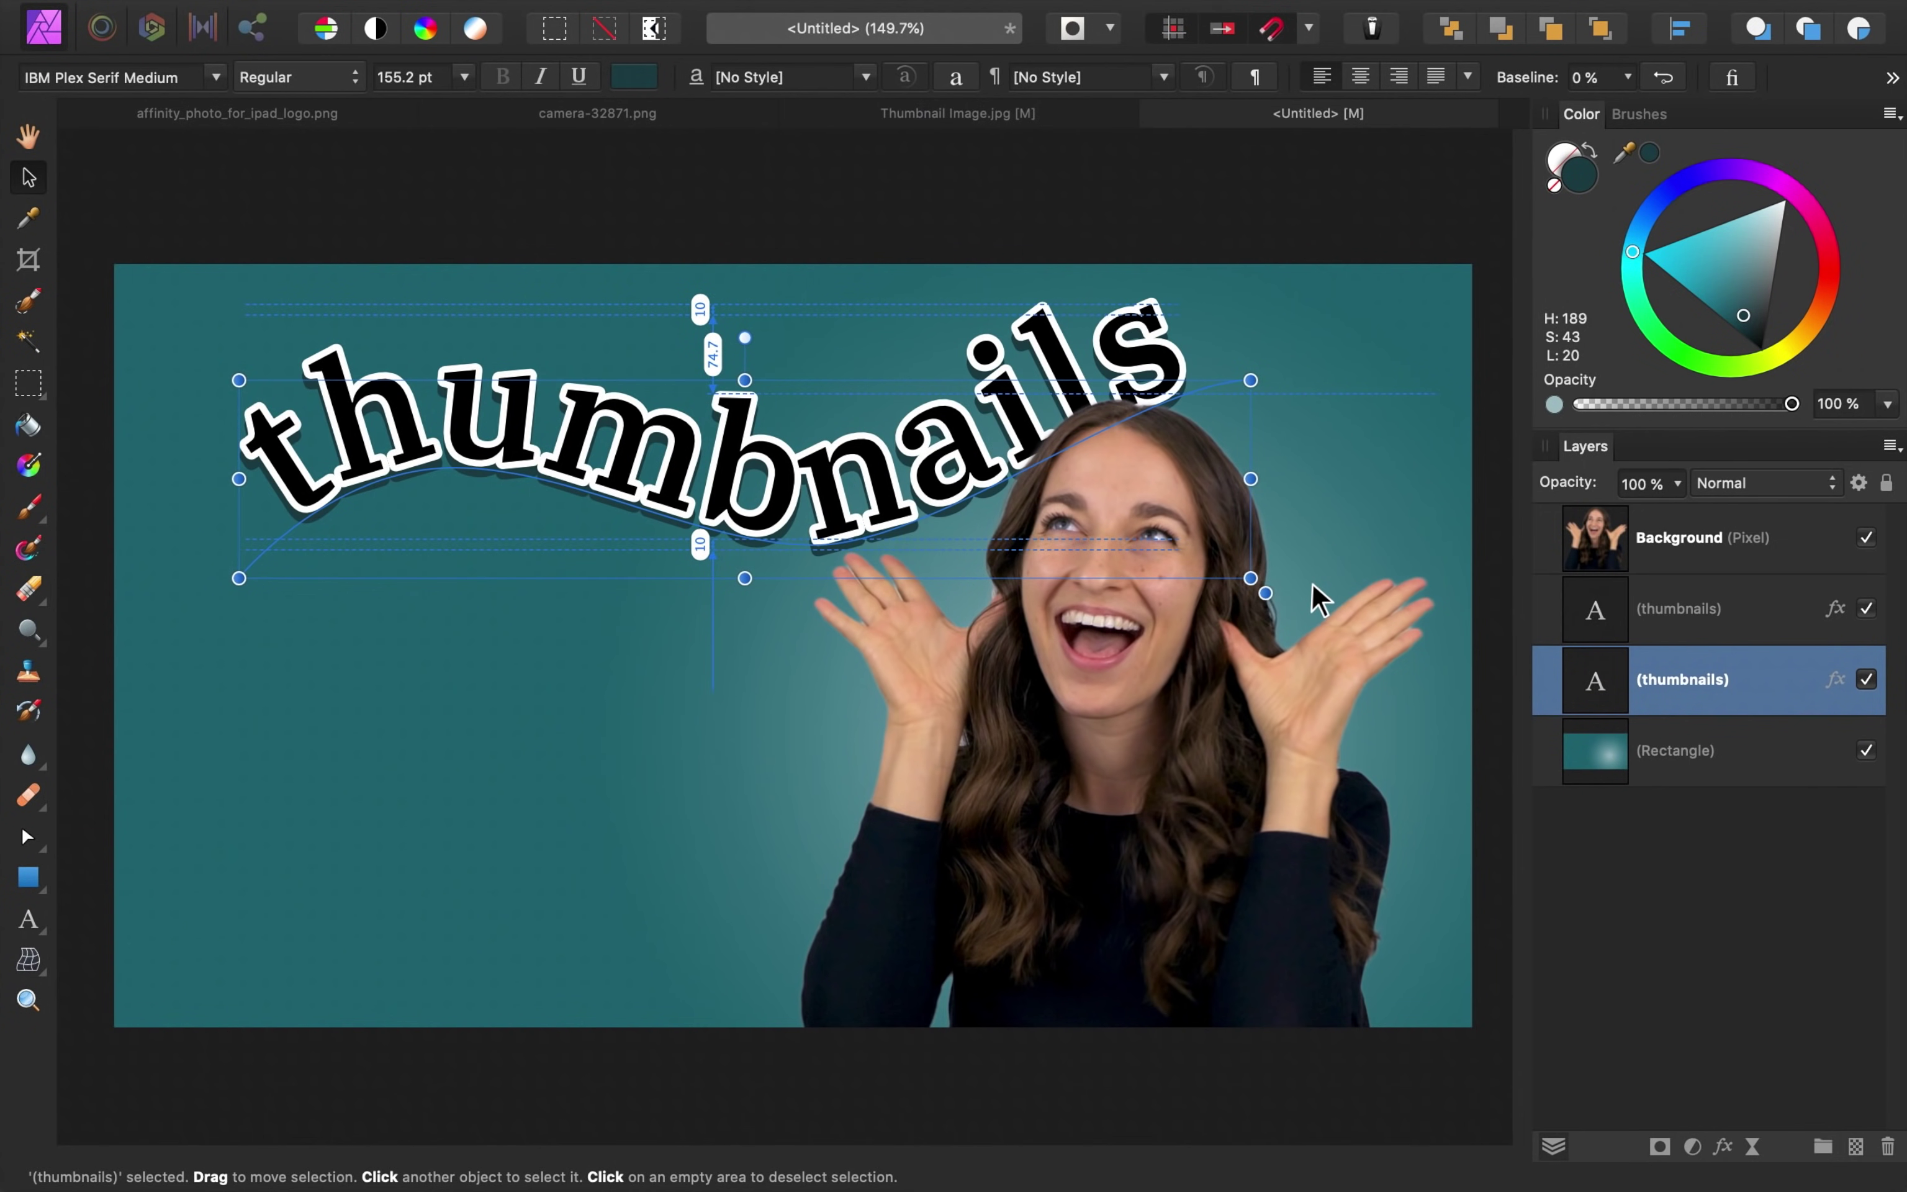
key("shift+Down")
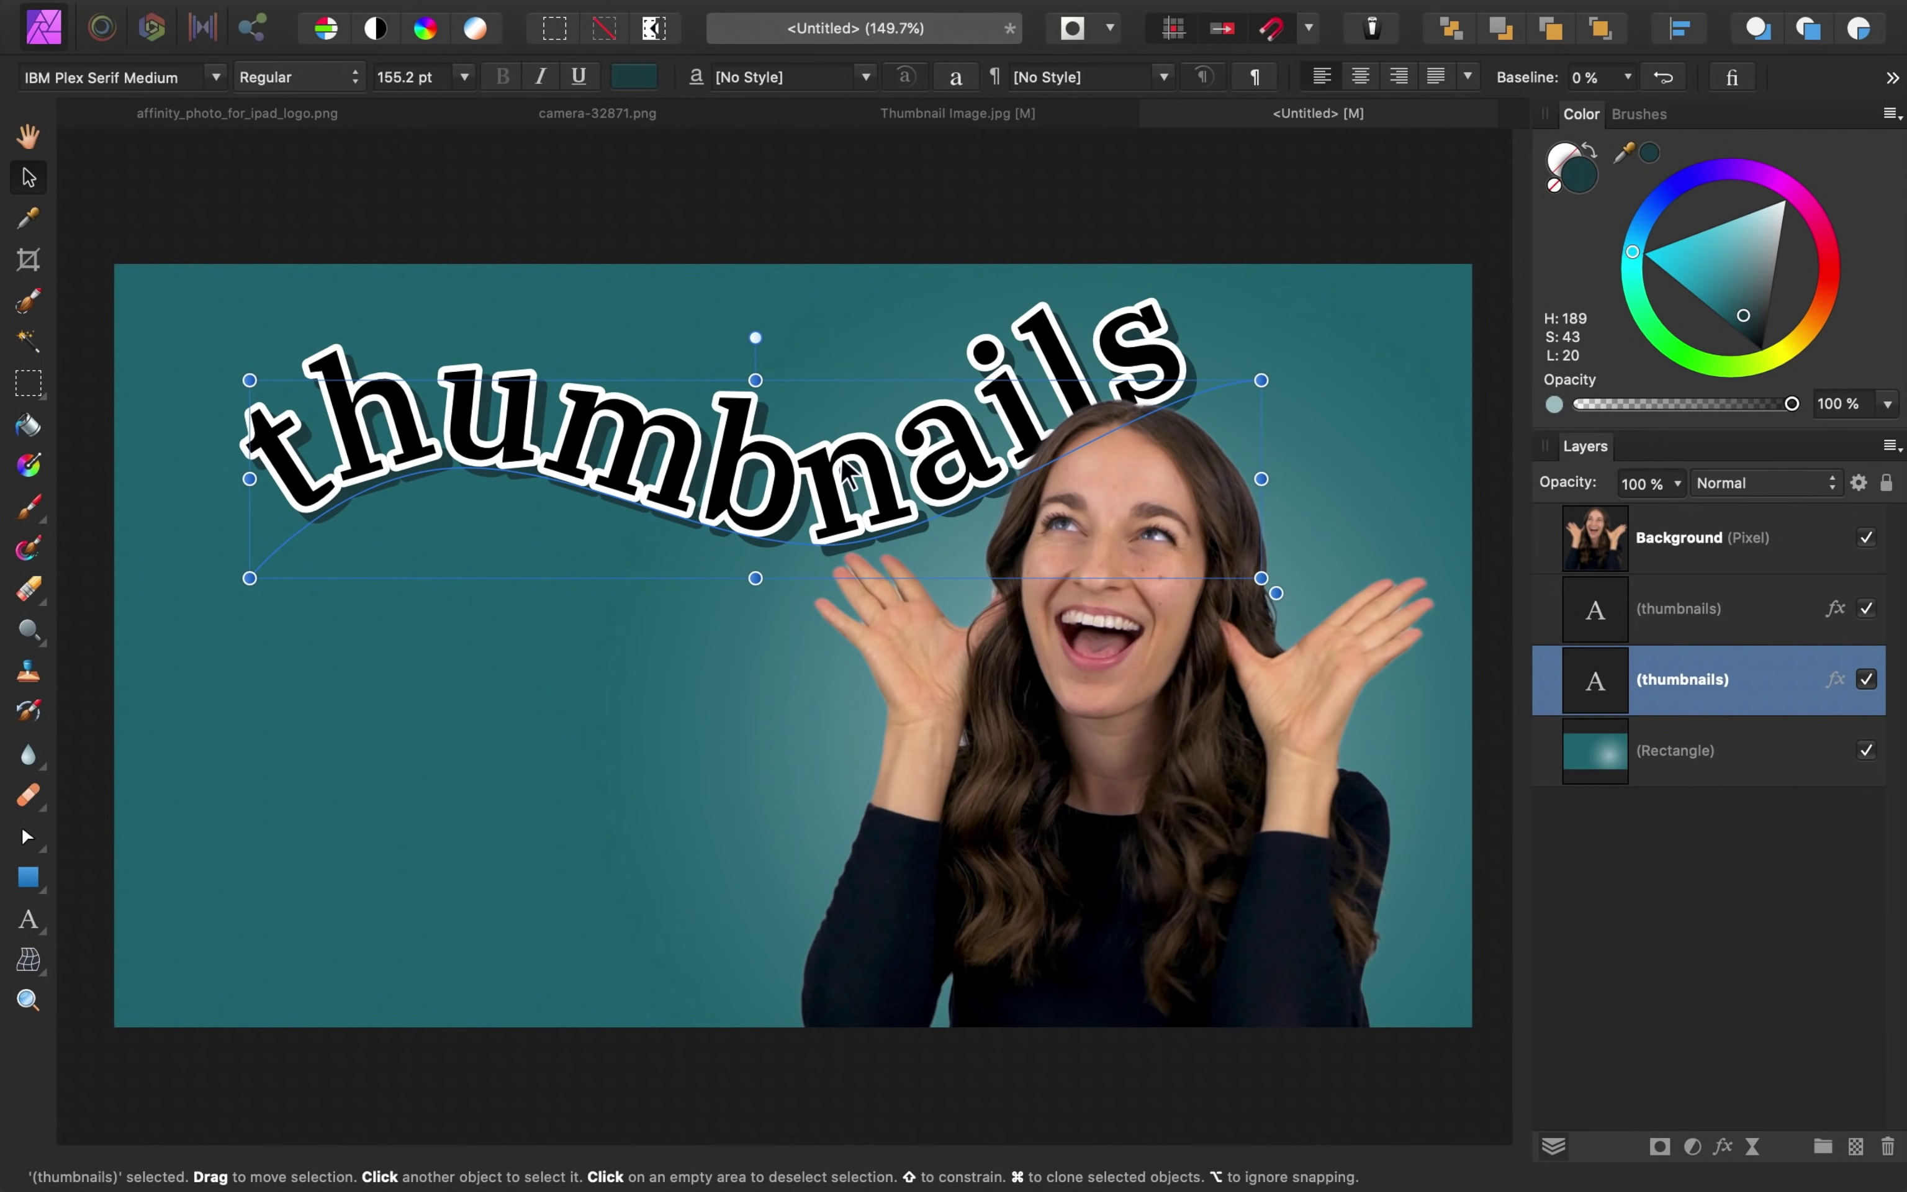
left_click(425, 468)
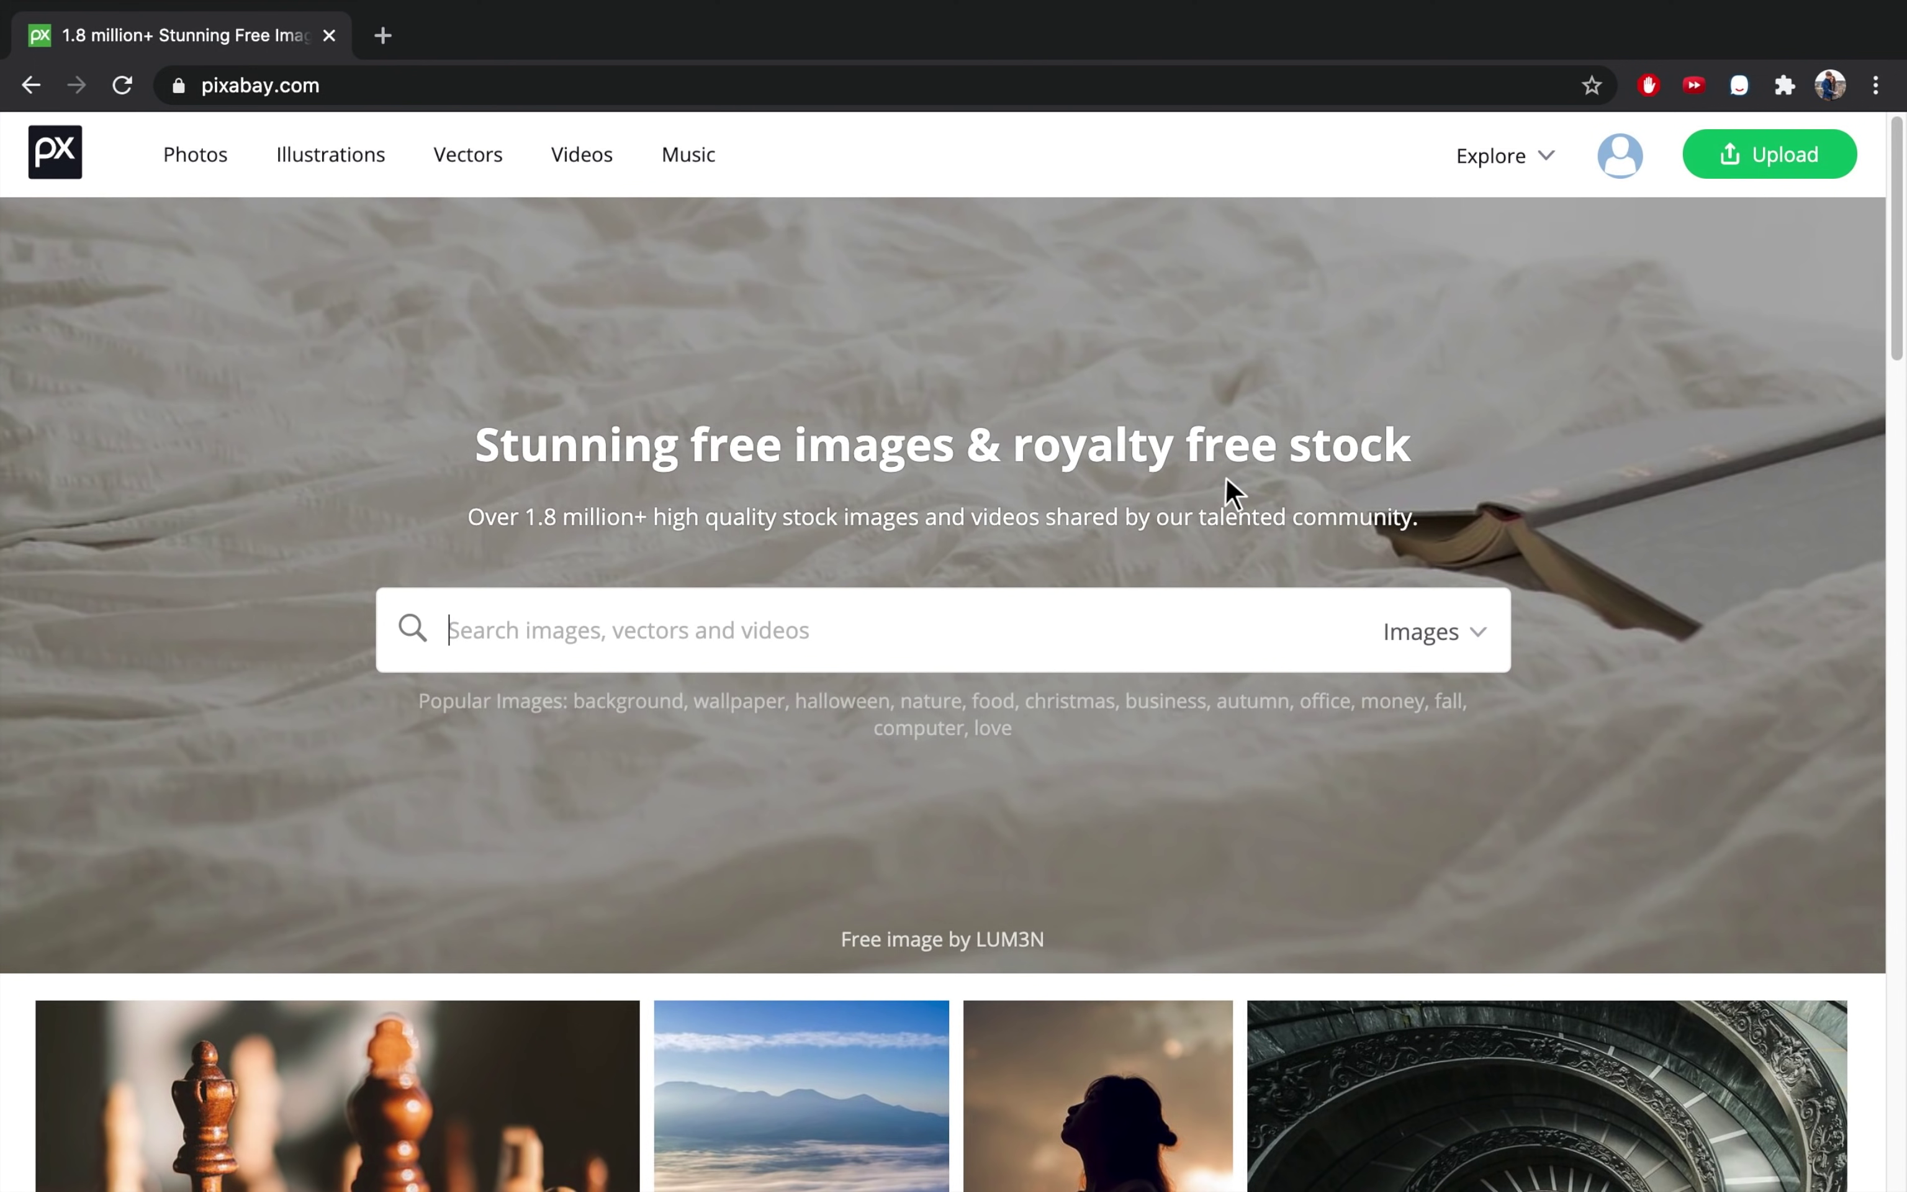
- Search Pixabay for 'camera' vector graphics and open the DSLR camera's download size options
left_click(859, 664)
type("camera")
key("Return")
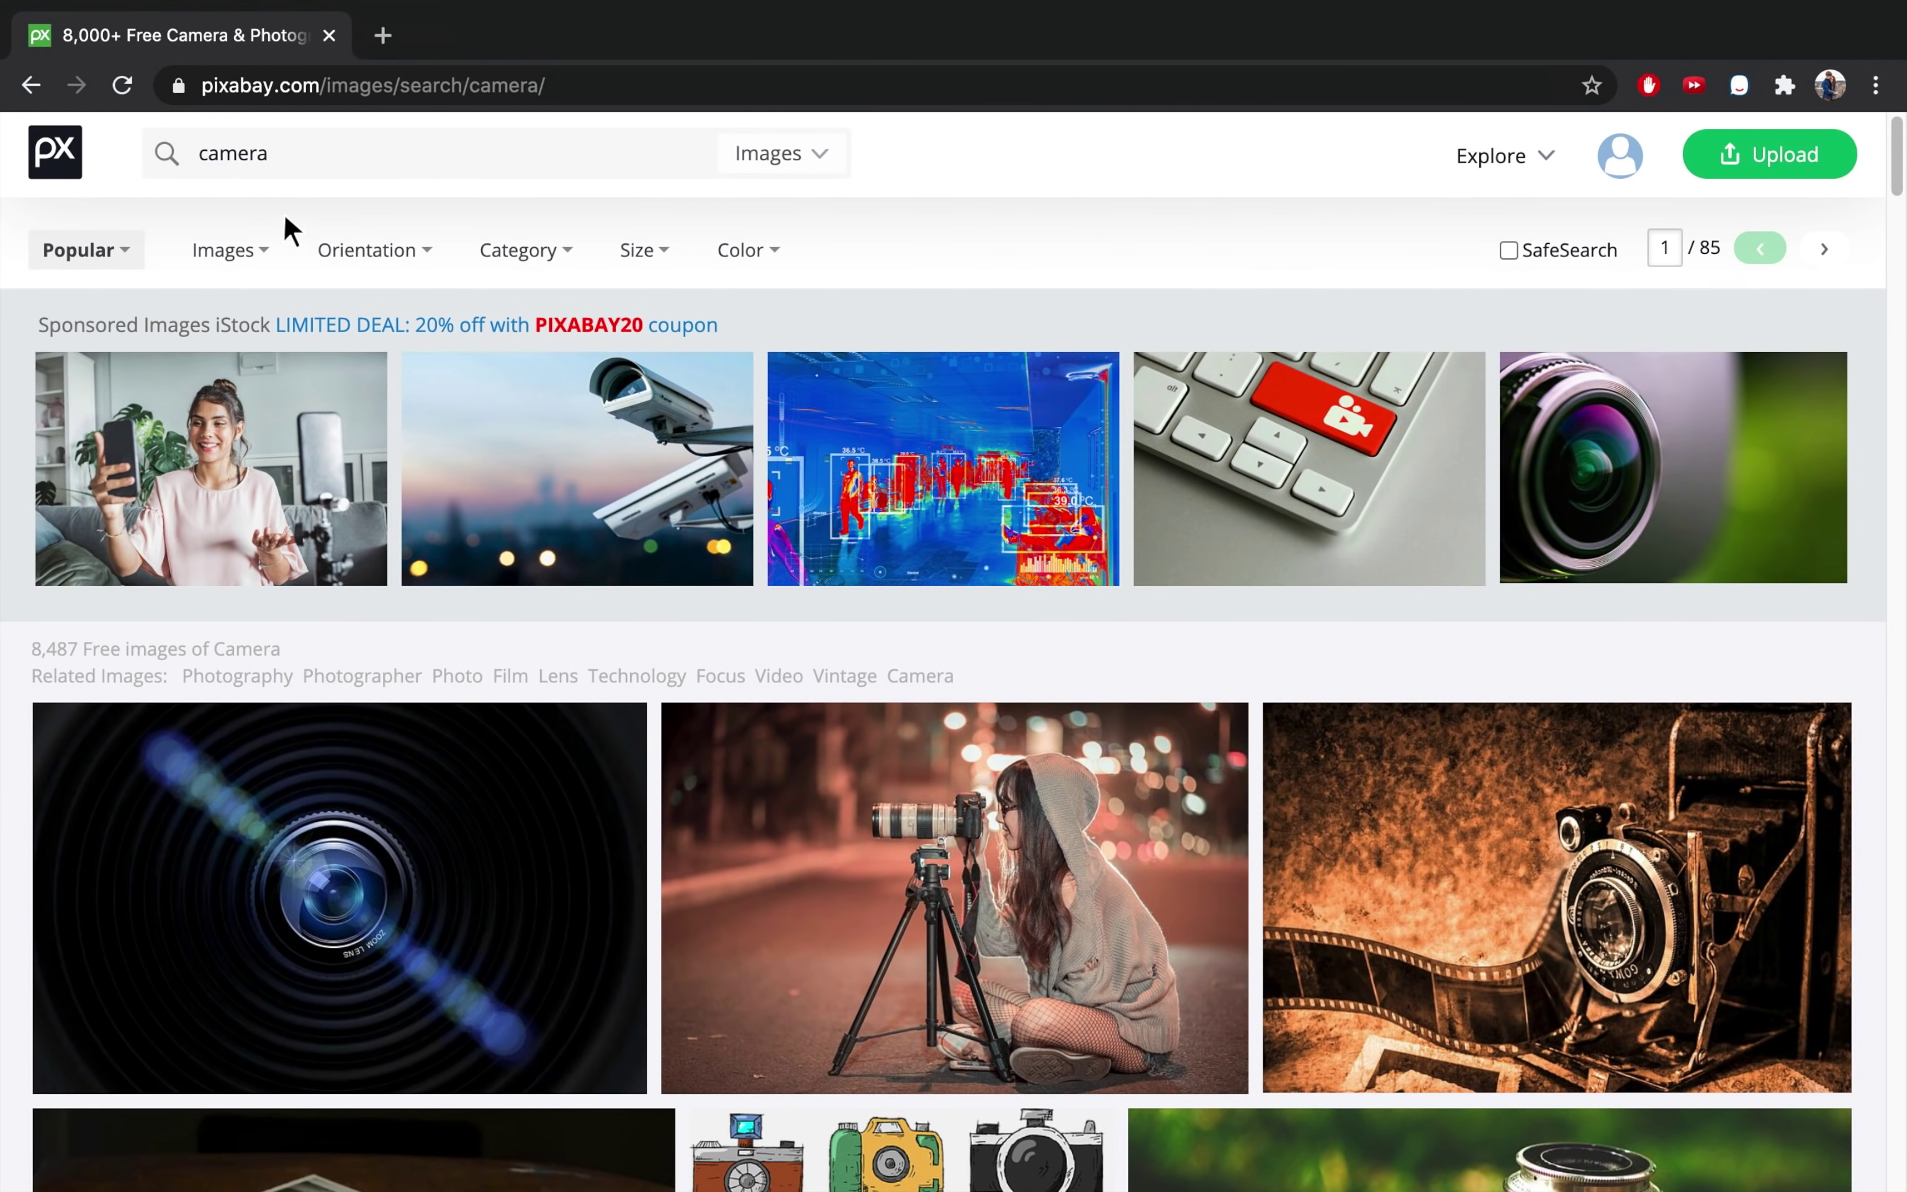
left_click(260, 251)
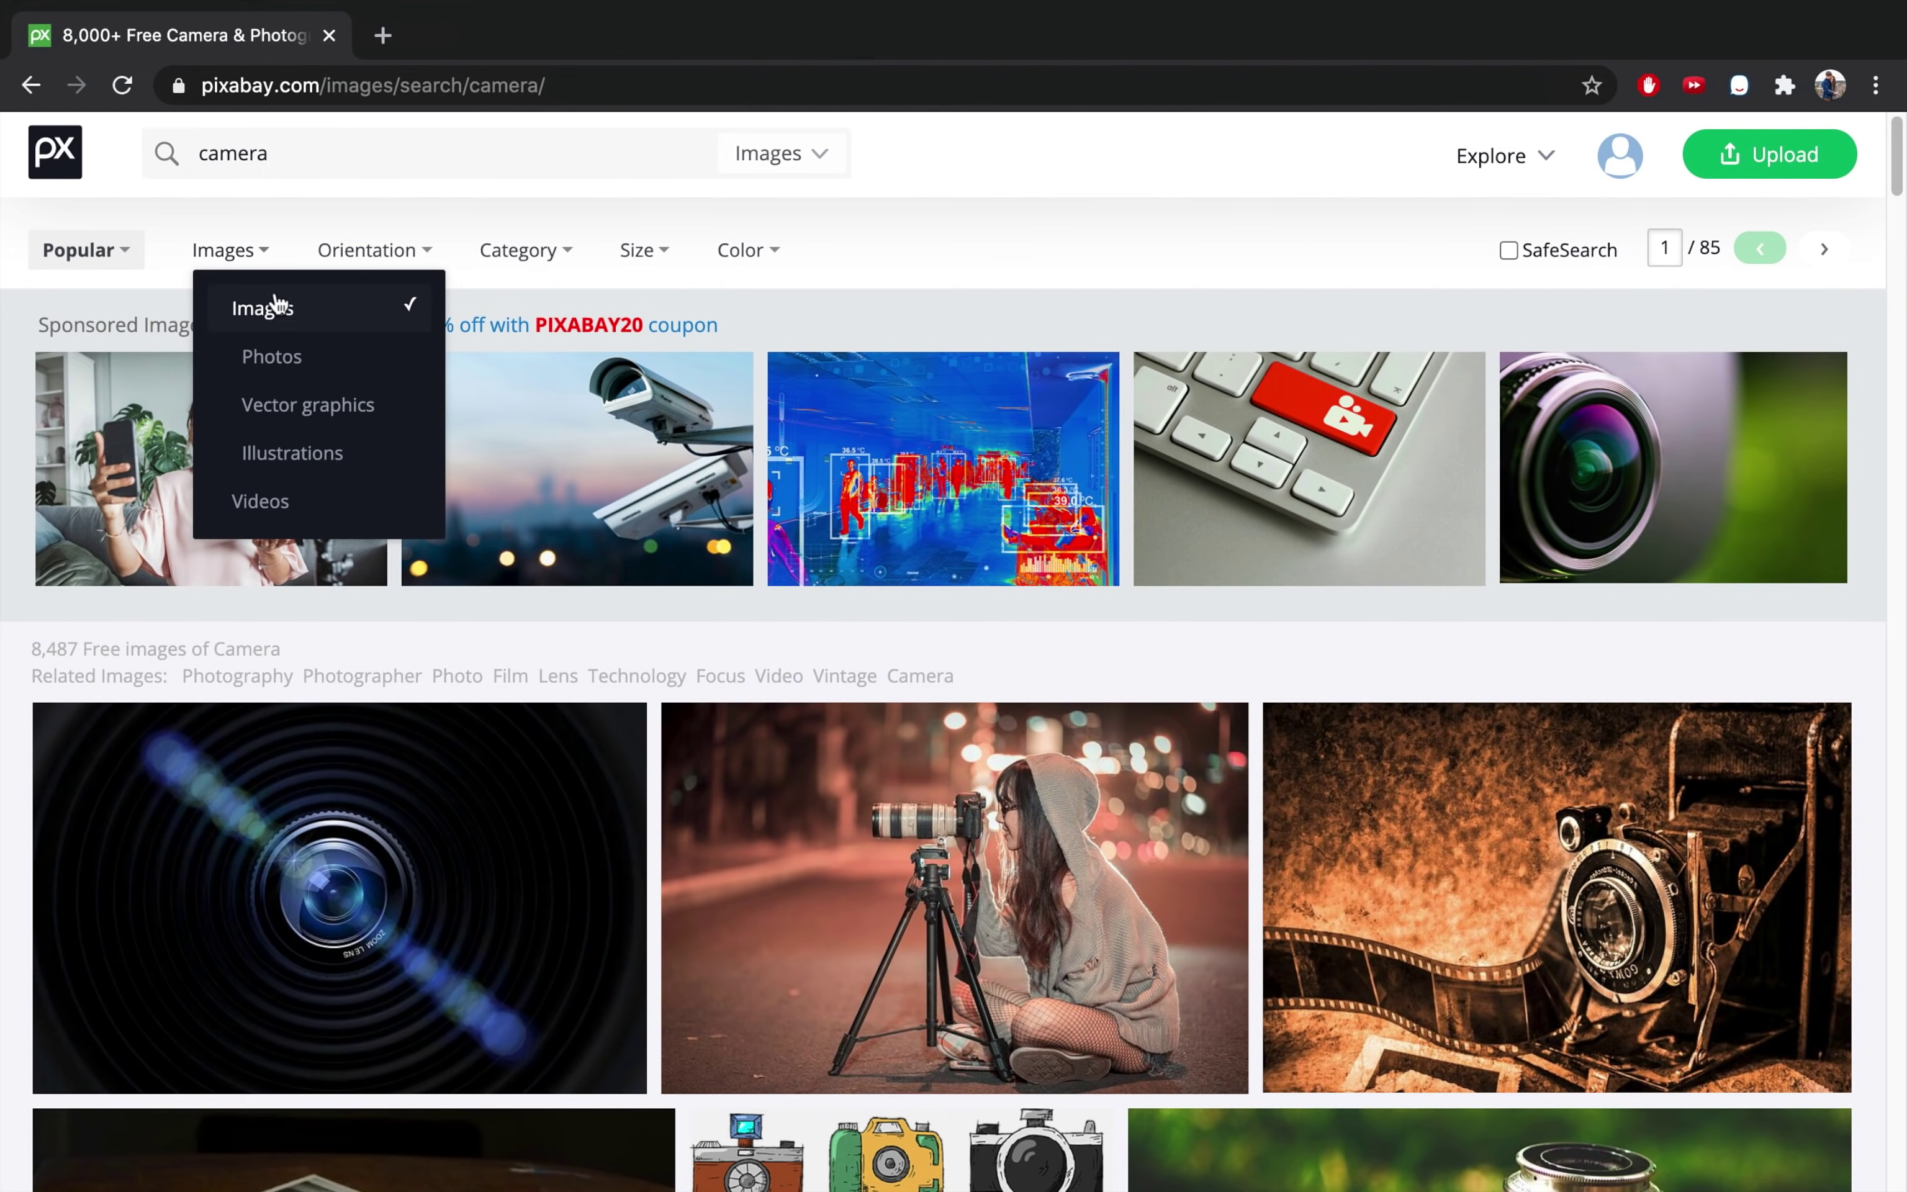
left_click(357, 425)
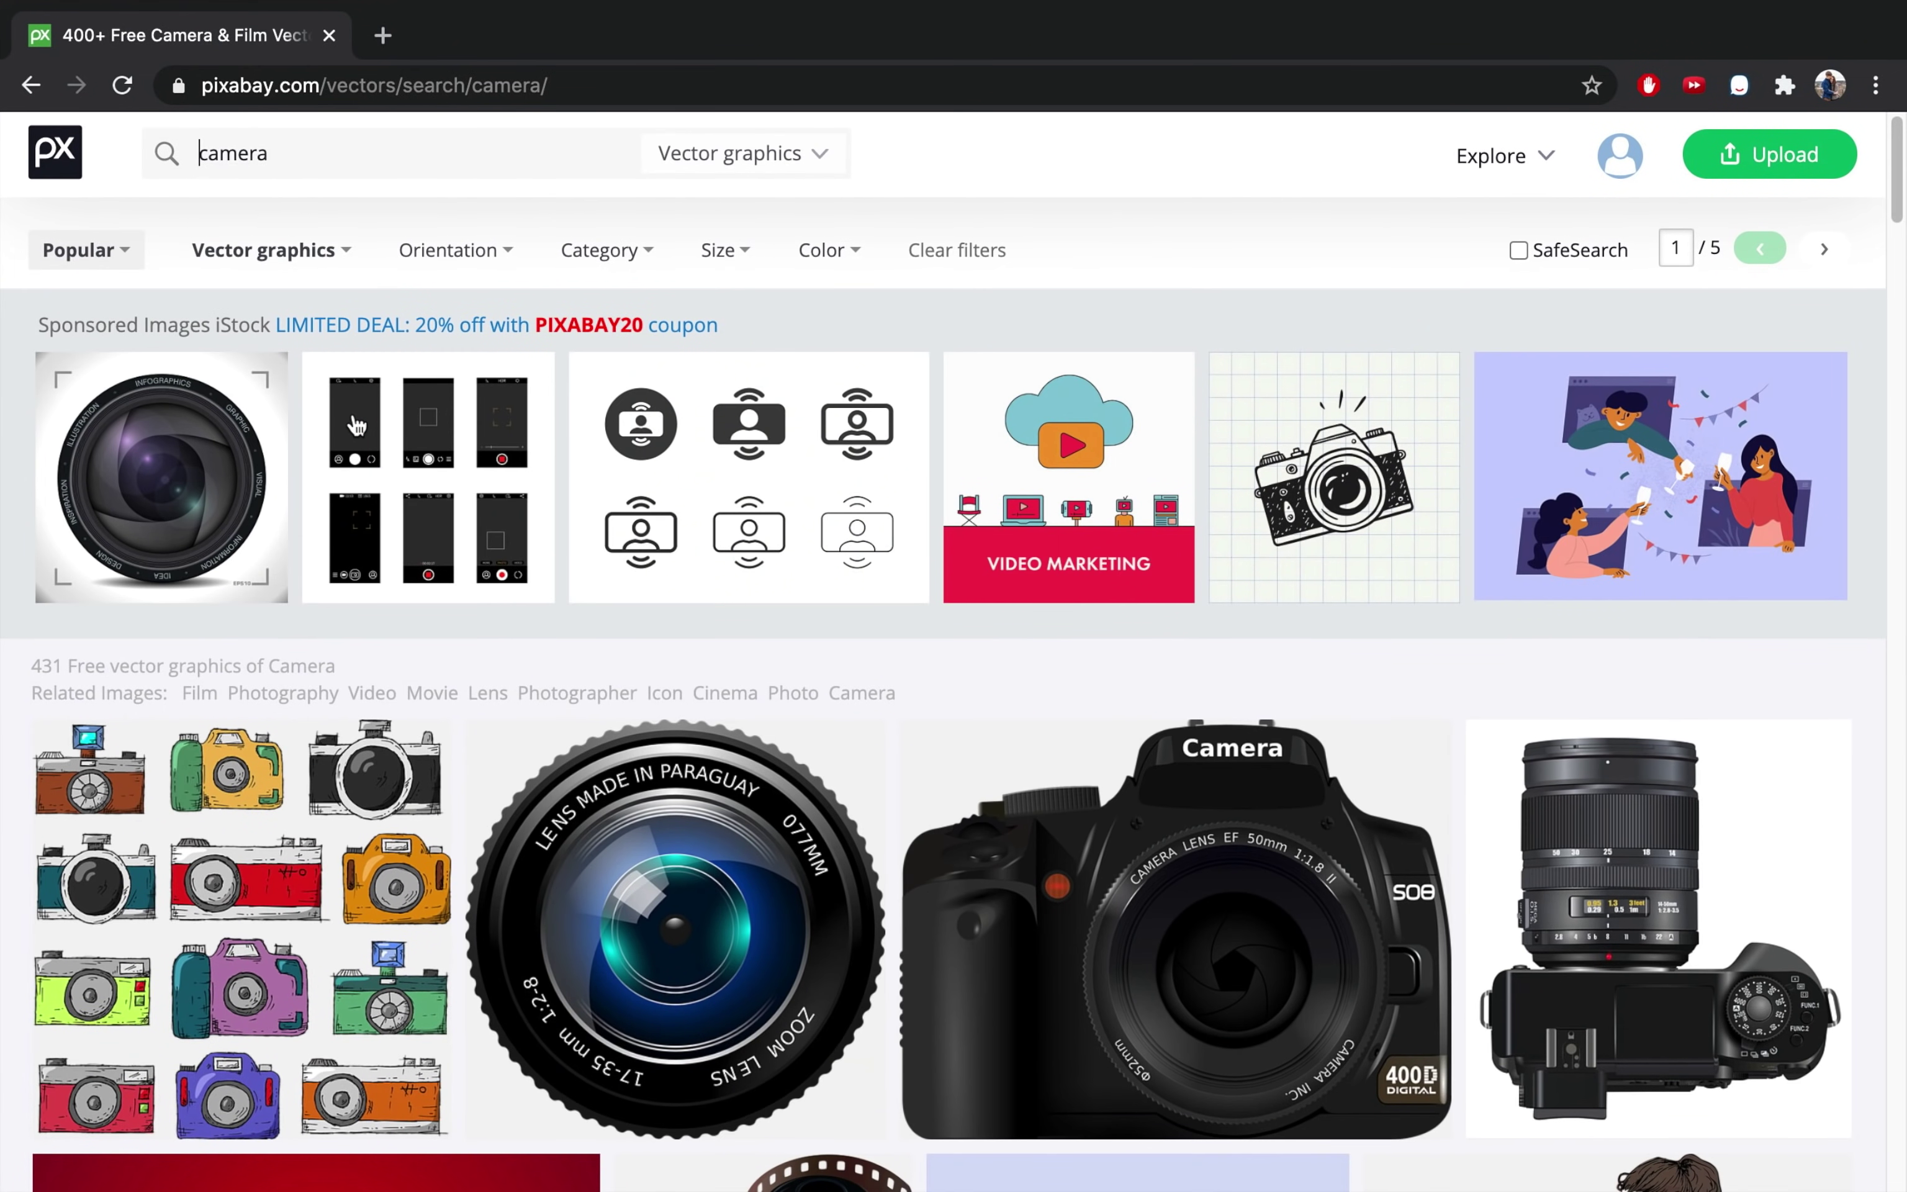
left_click(1119, 905)
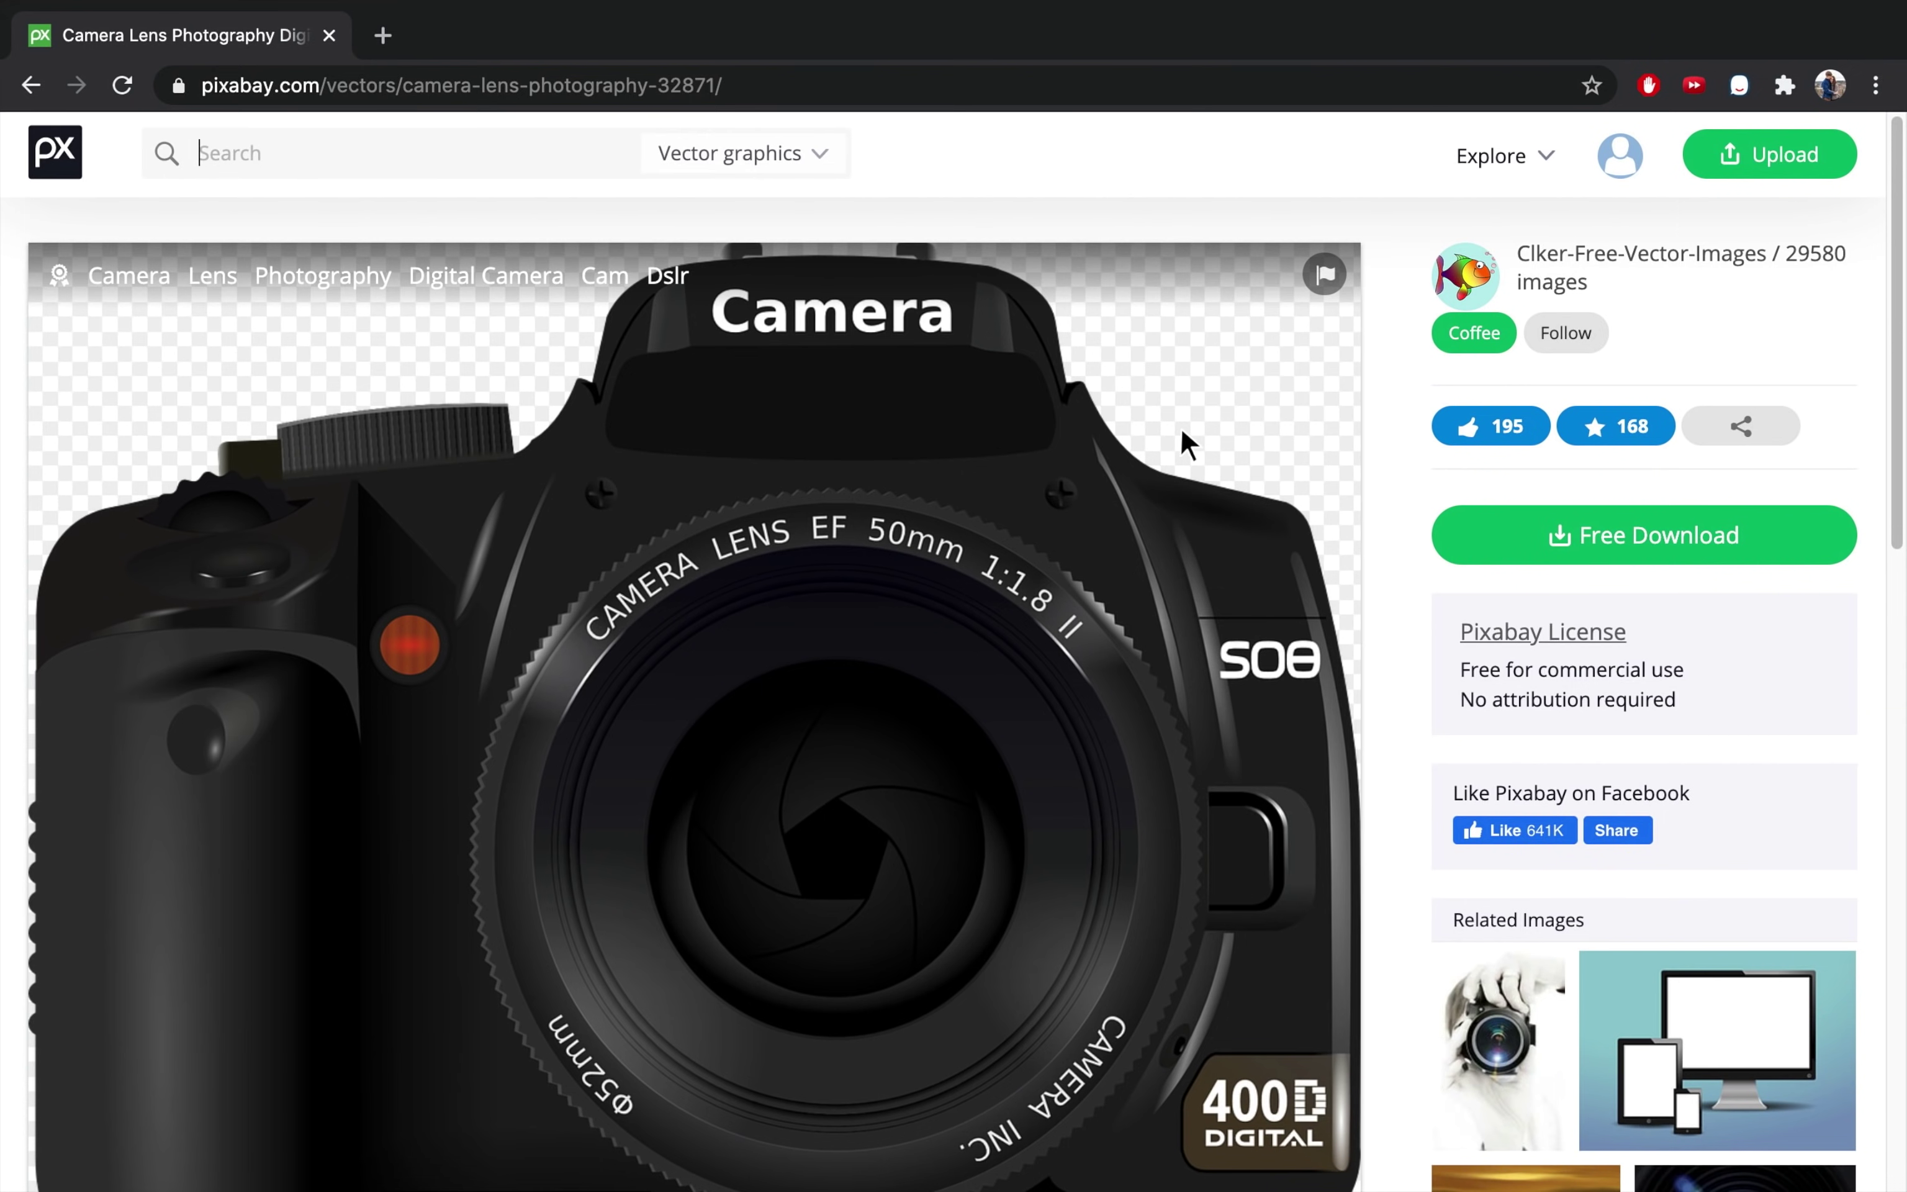
left_click(1574, 541)
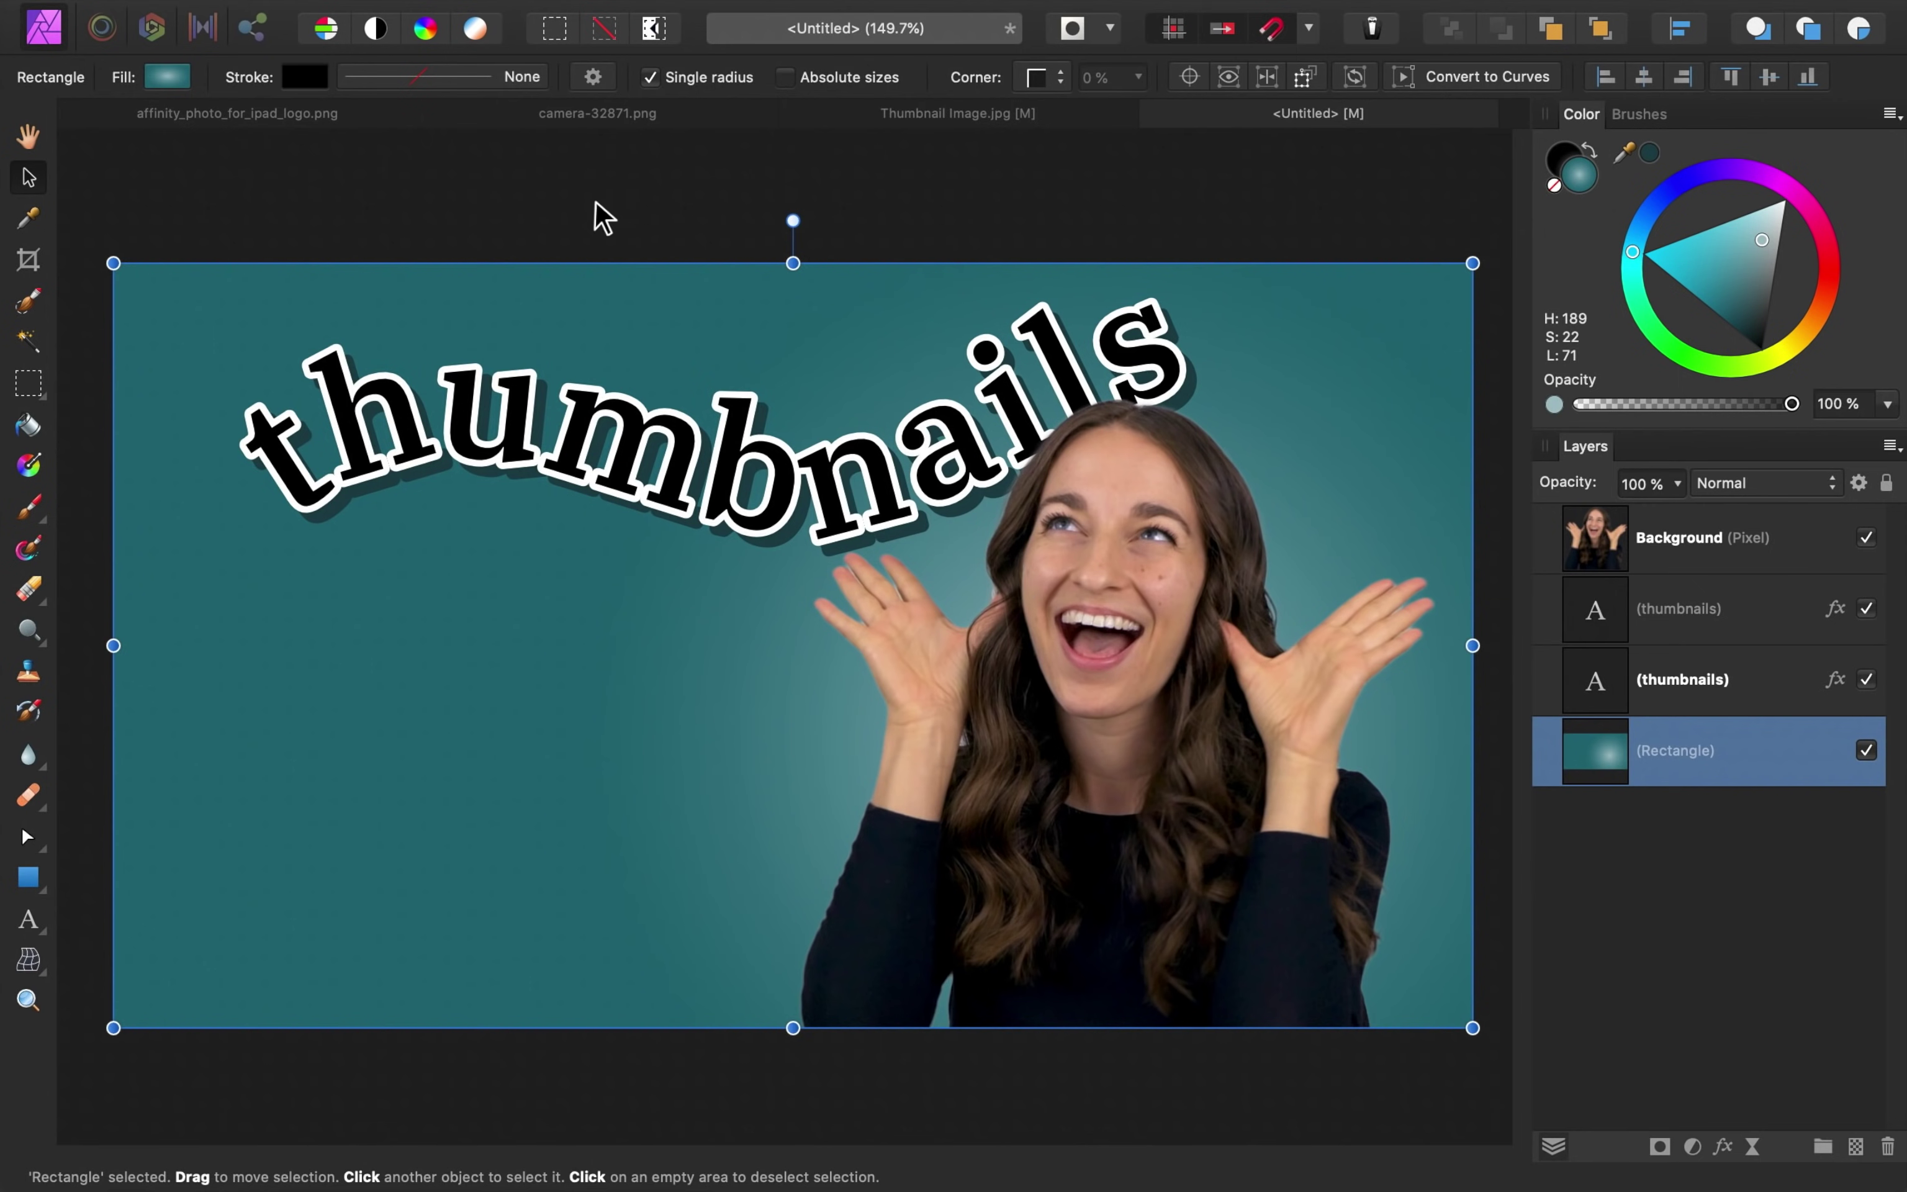
- Copy the camera from camera-32871.png and paste it into the thumbnail document
left_click(607, 118)
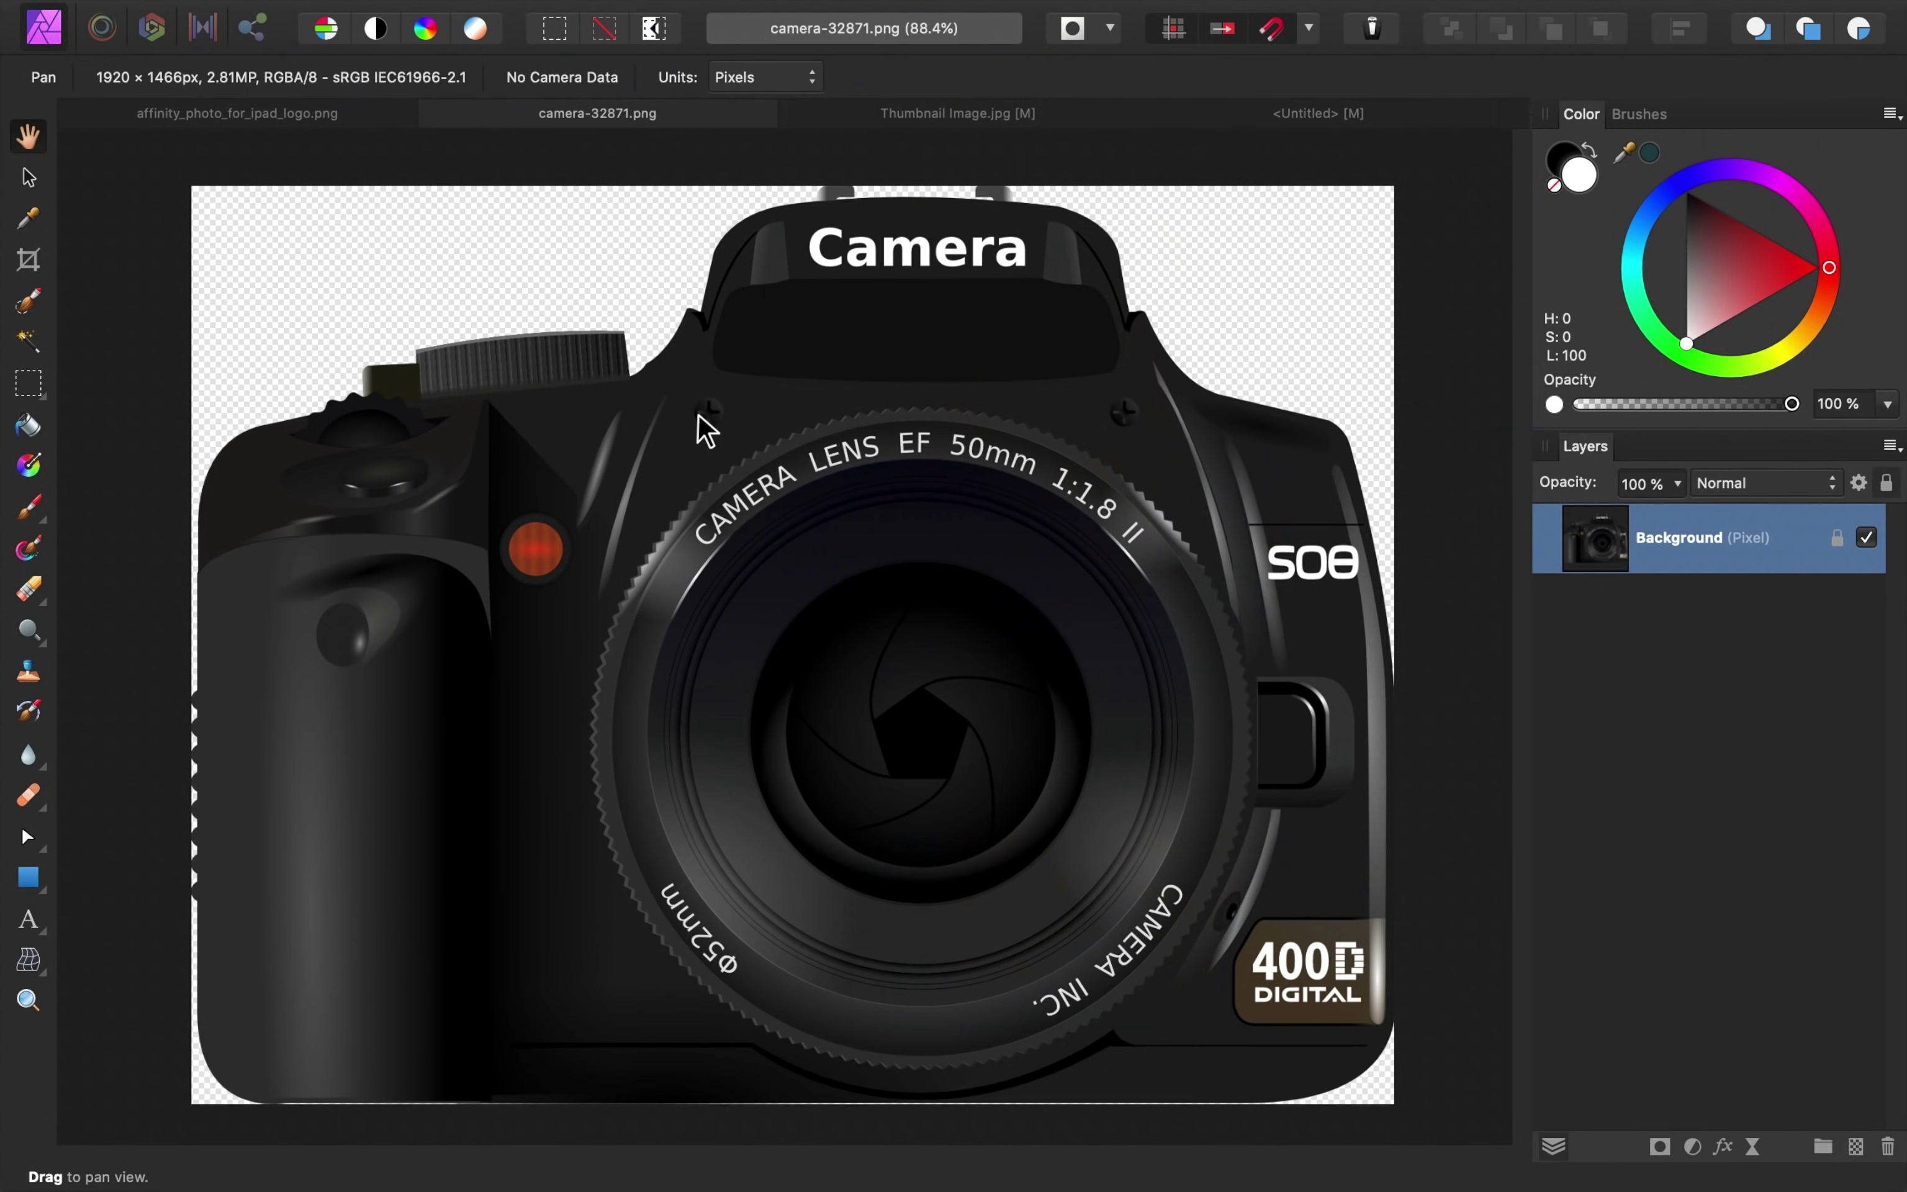
key("super+c")
left_click(1283, 118)
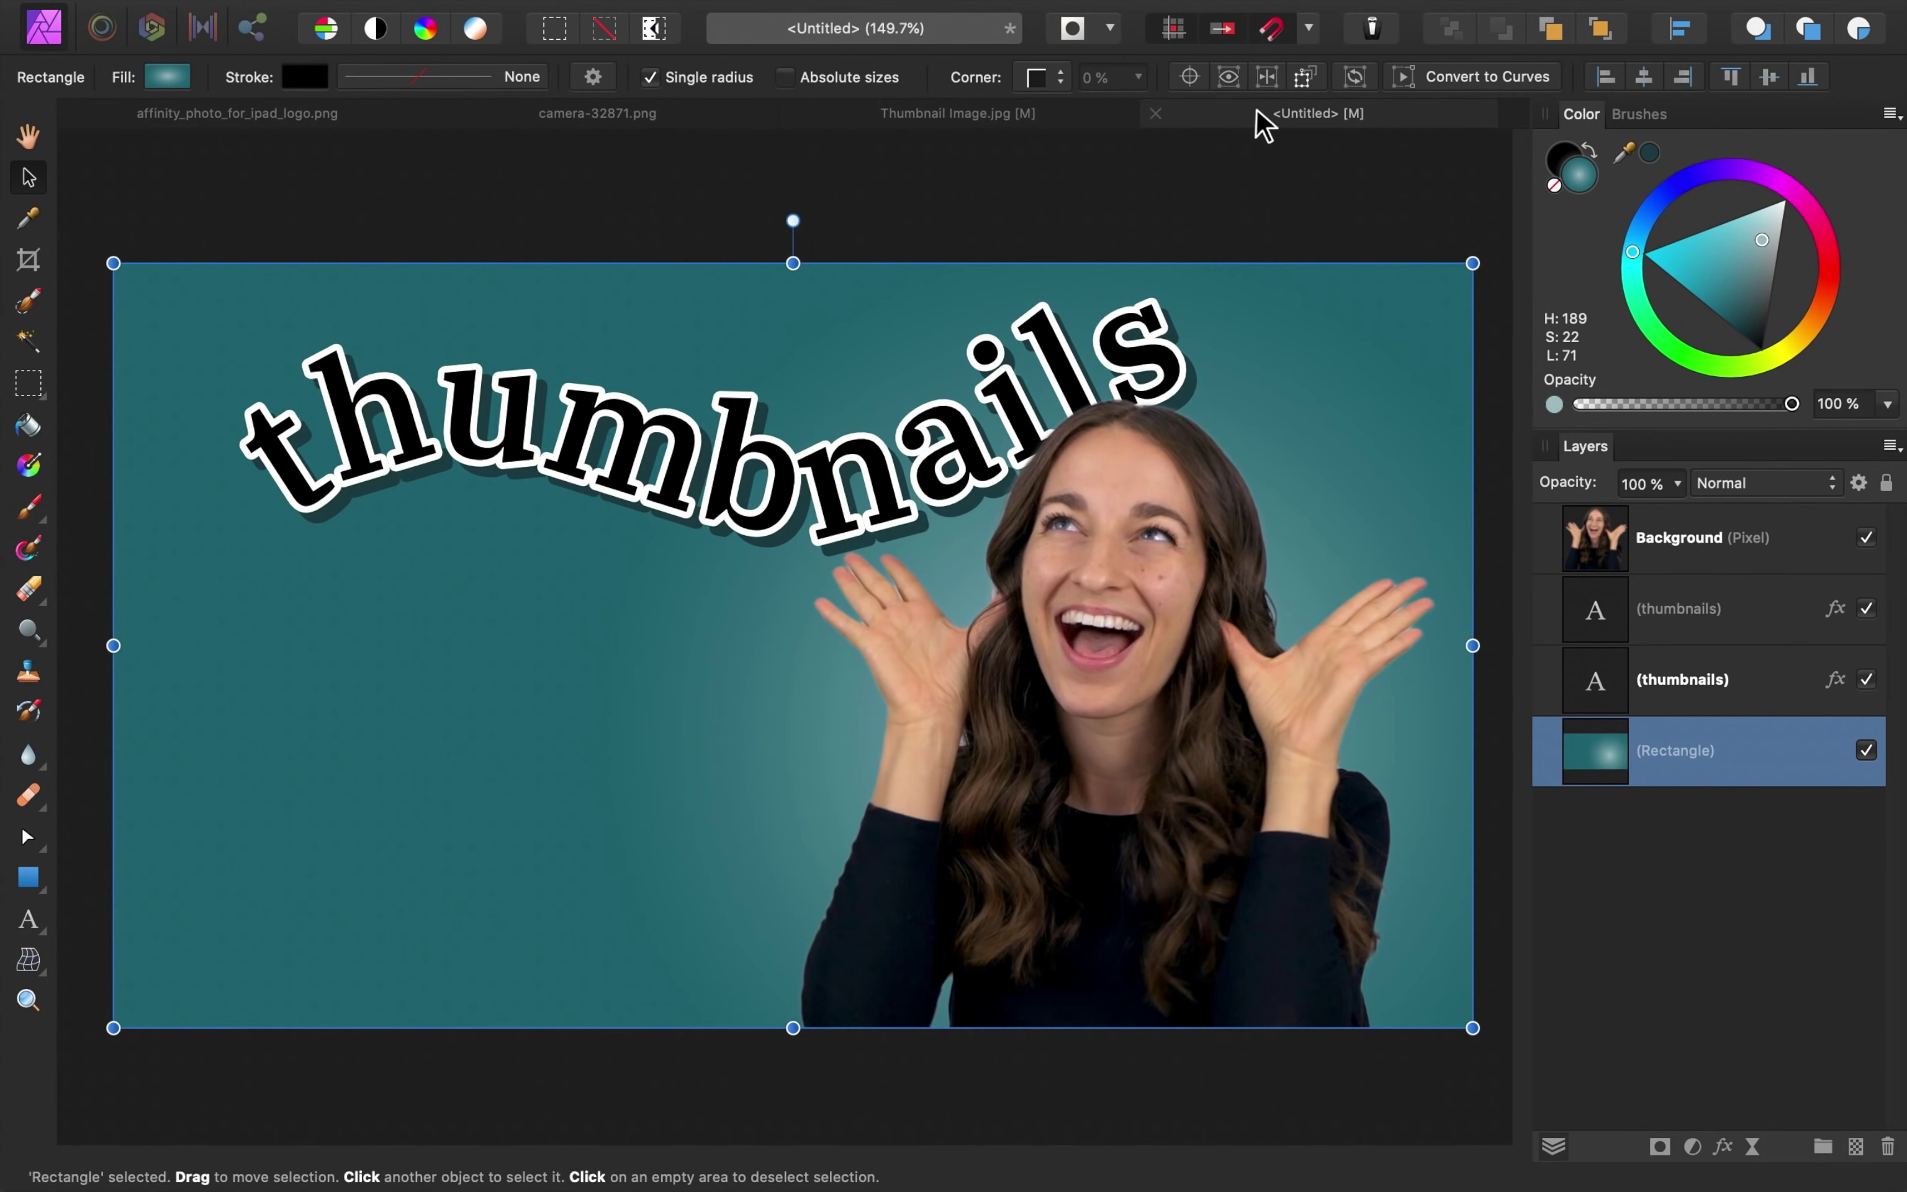
key("super+v")
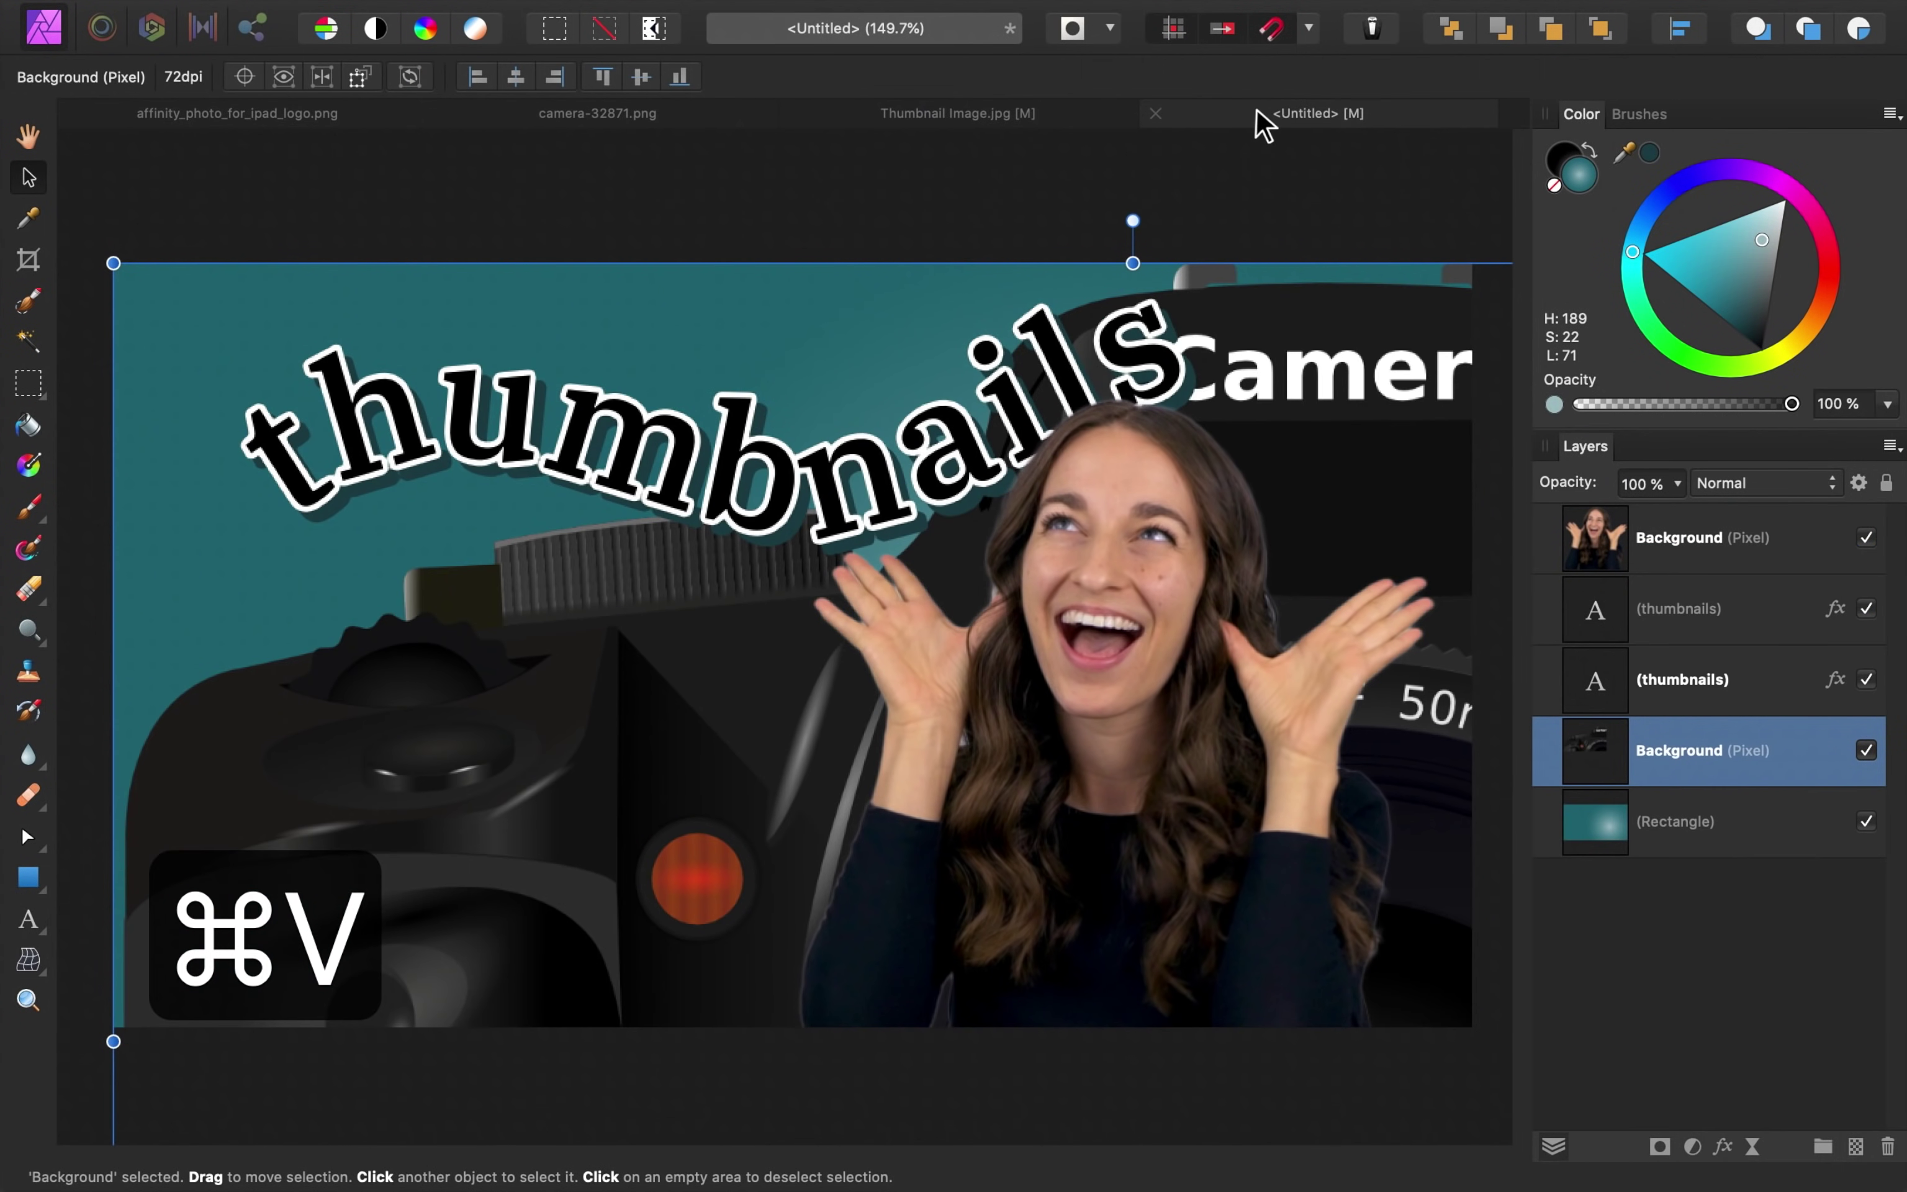
- Shrink the pasted camera and place it centre-left, beside the woman below the text
left_click_drag(113, 268, 886, 850)
left_click_drag(1459, 992, 488, 402)
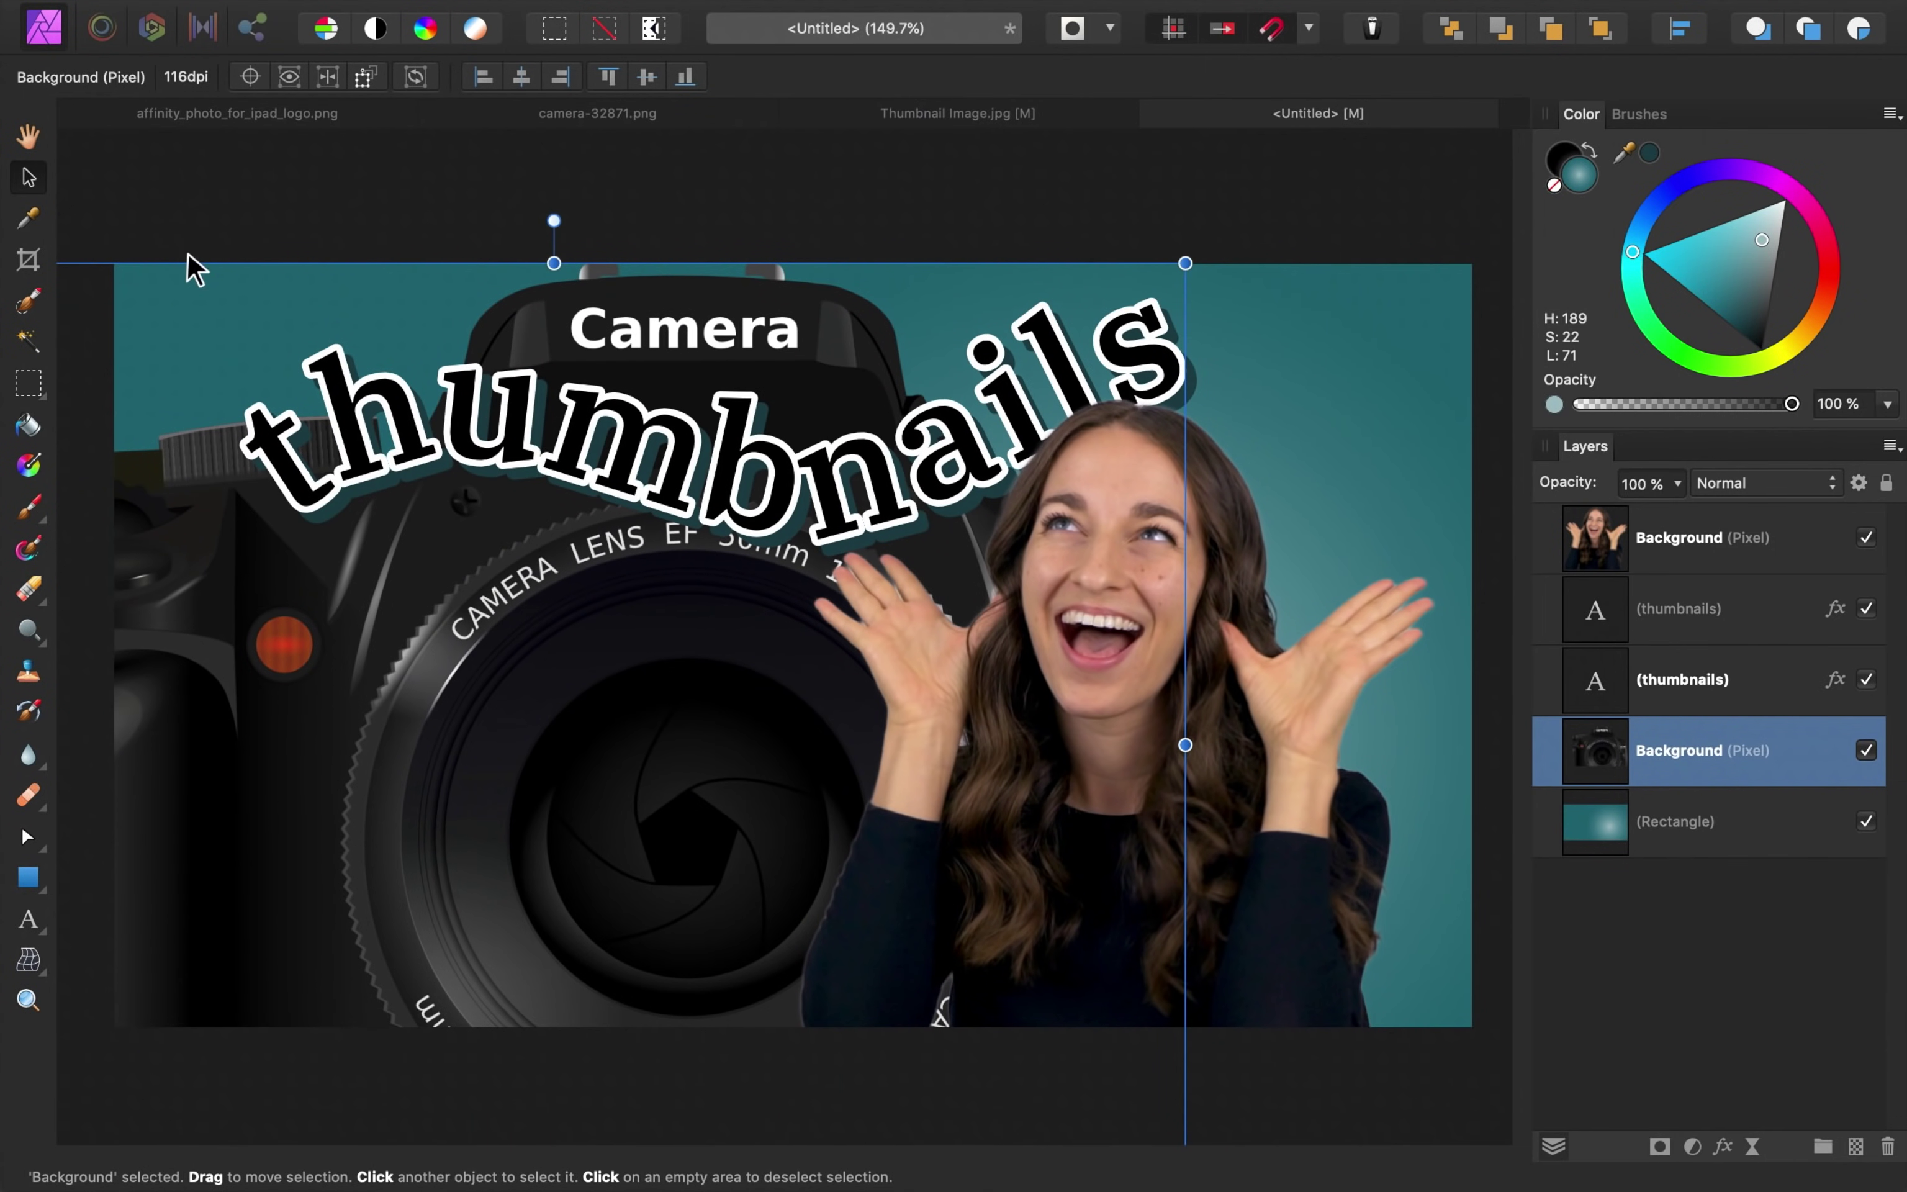
left_click_drag(1184, 263, 445, 893)
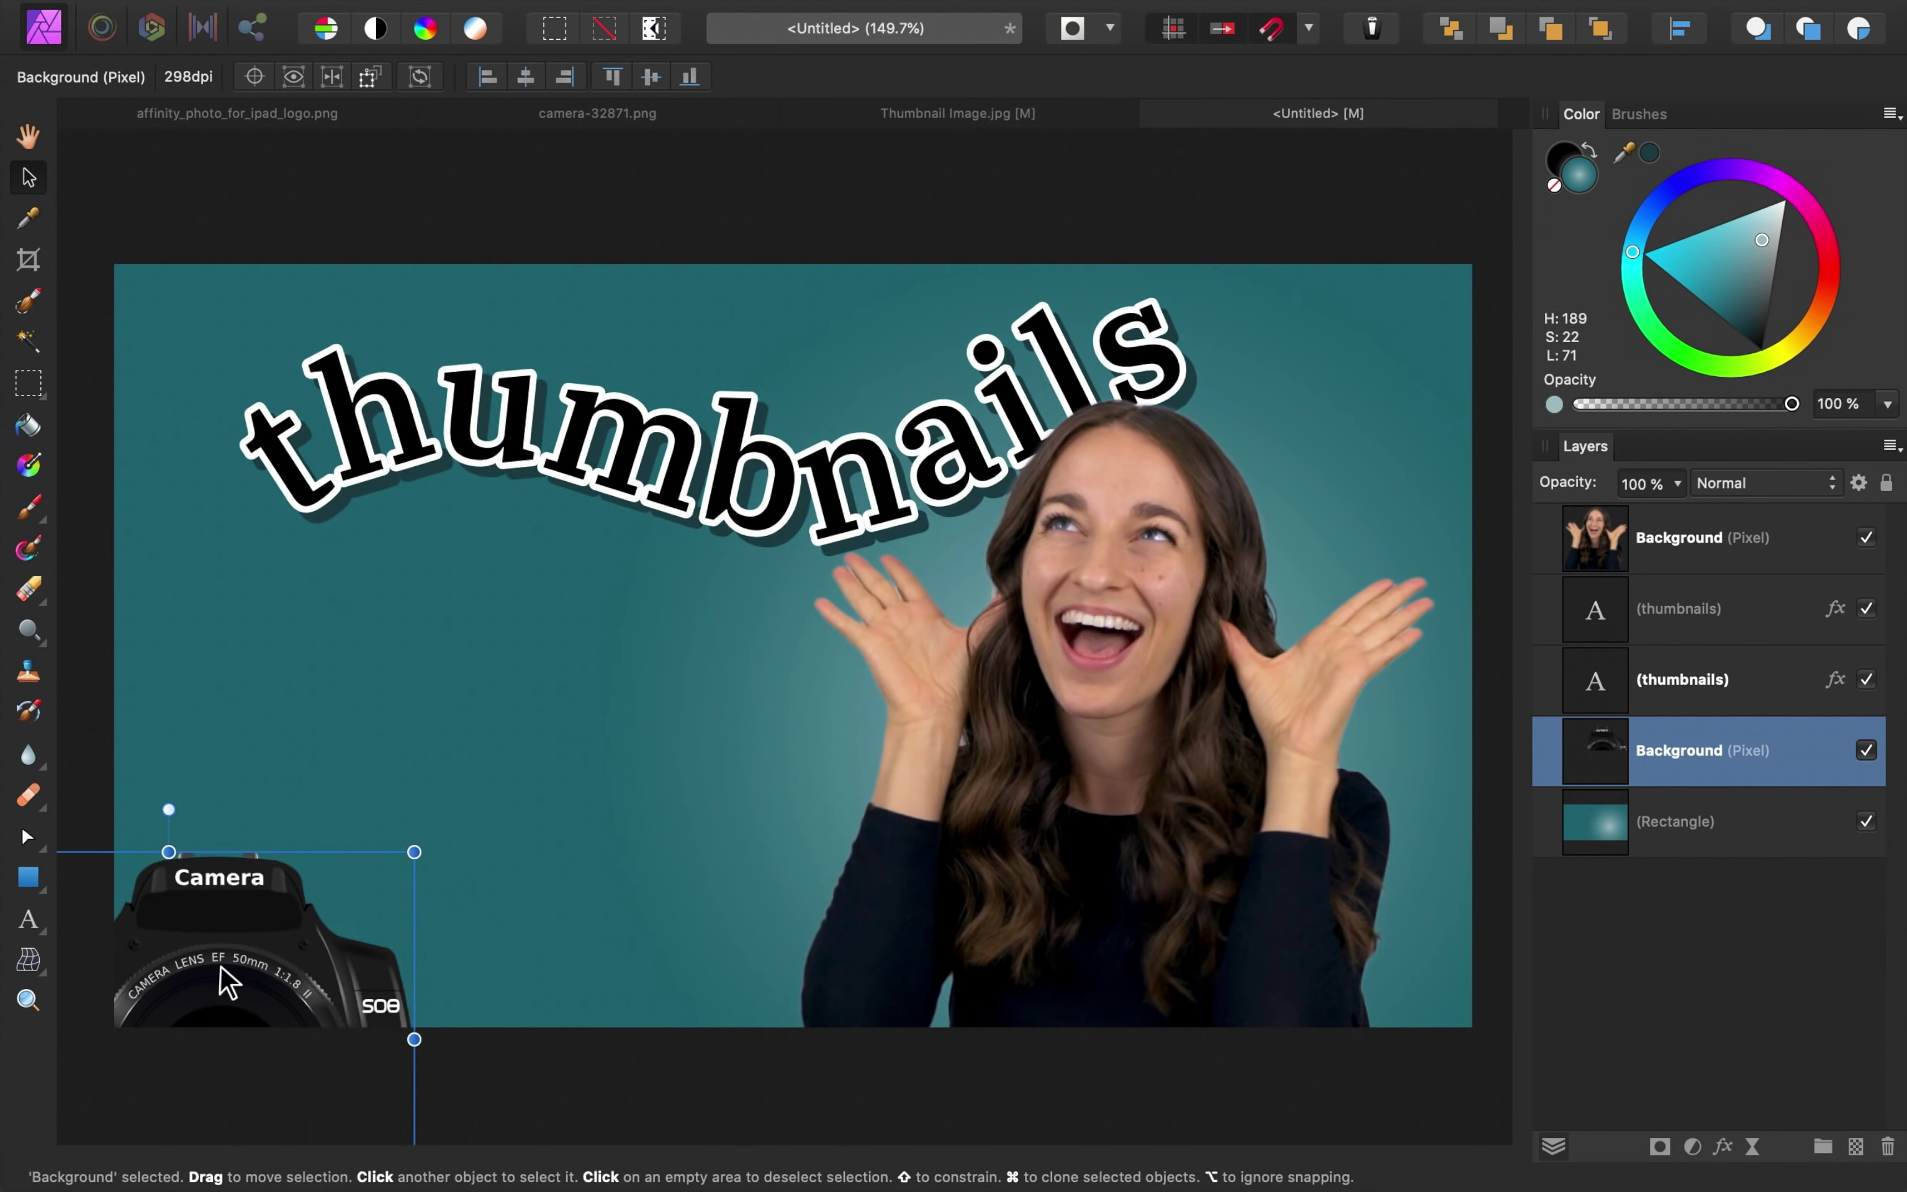
left_click_drag(221, 975, 642, 733)
left_click_drag(347, 606, 461, 692)
left_click_drag(660, 820, 643, 692)
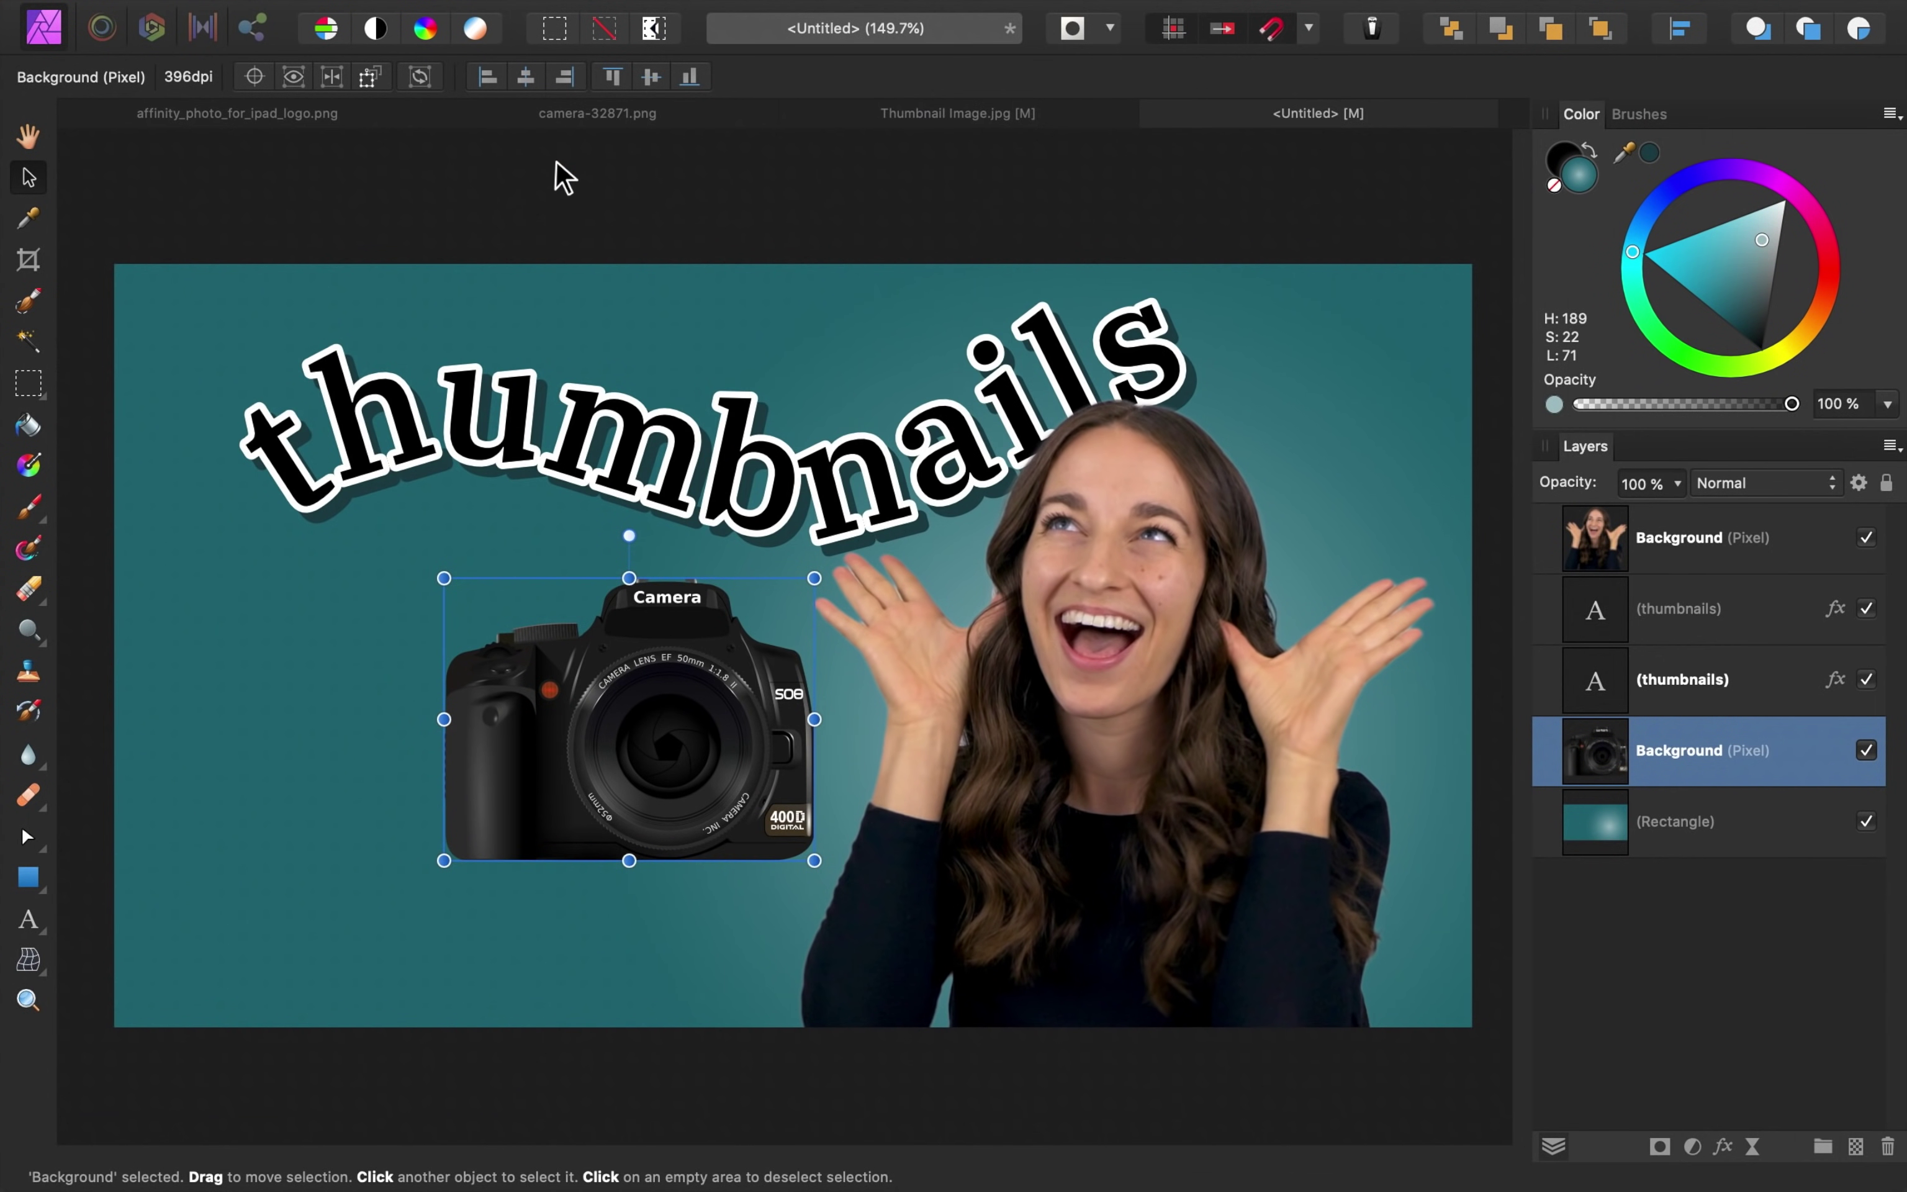
left_click(263, 117)
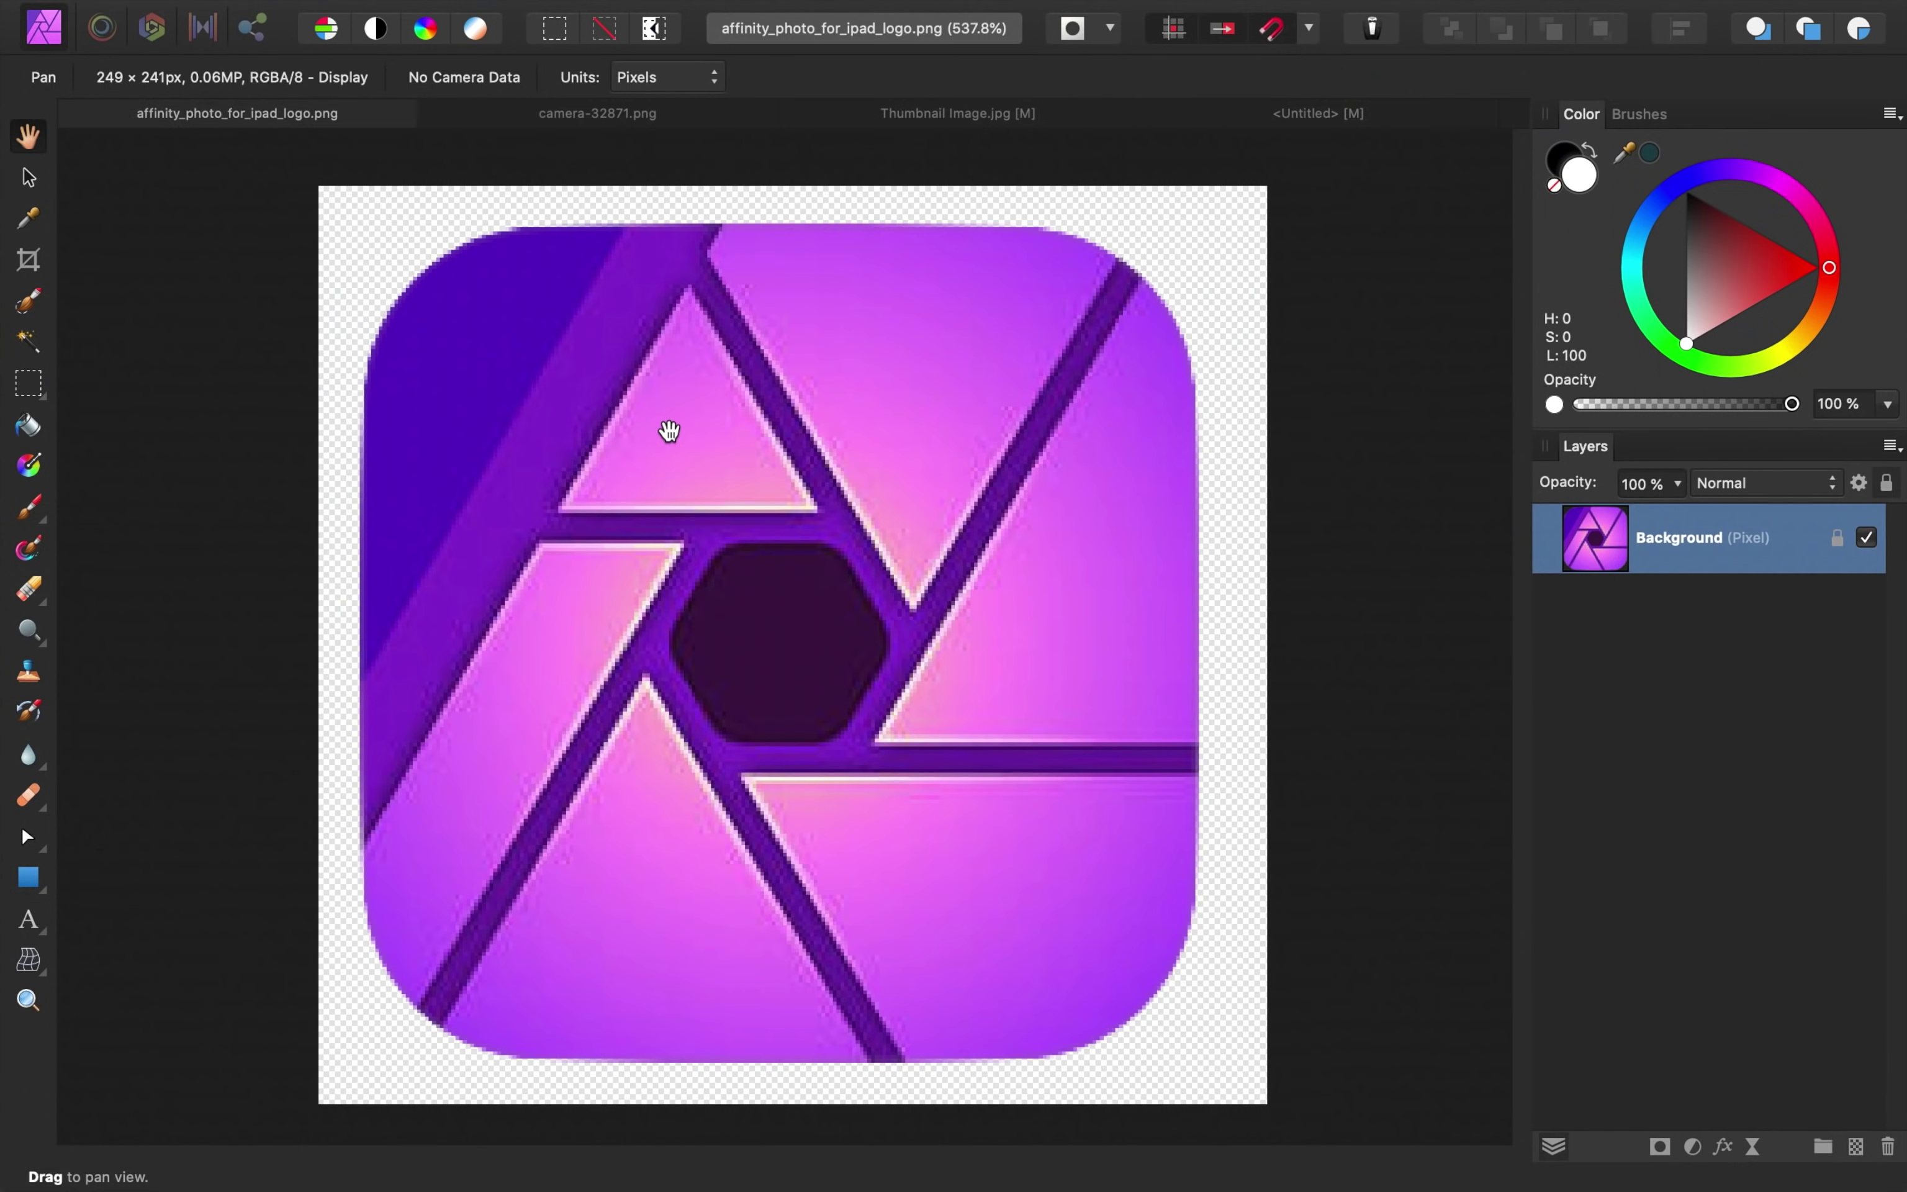
- Paste the copied Affinity logo into the thumbnail beside the camera and tilt it counter-clockwise
key("super+c")
left_click(1324, 118)
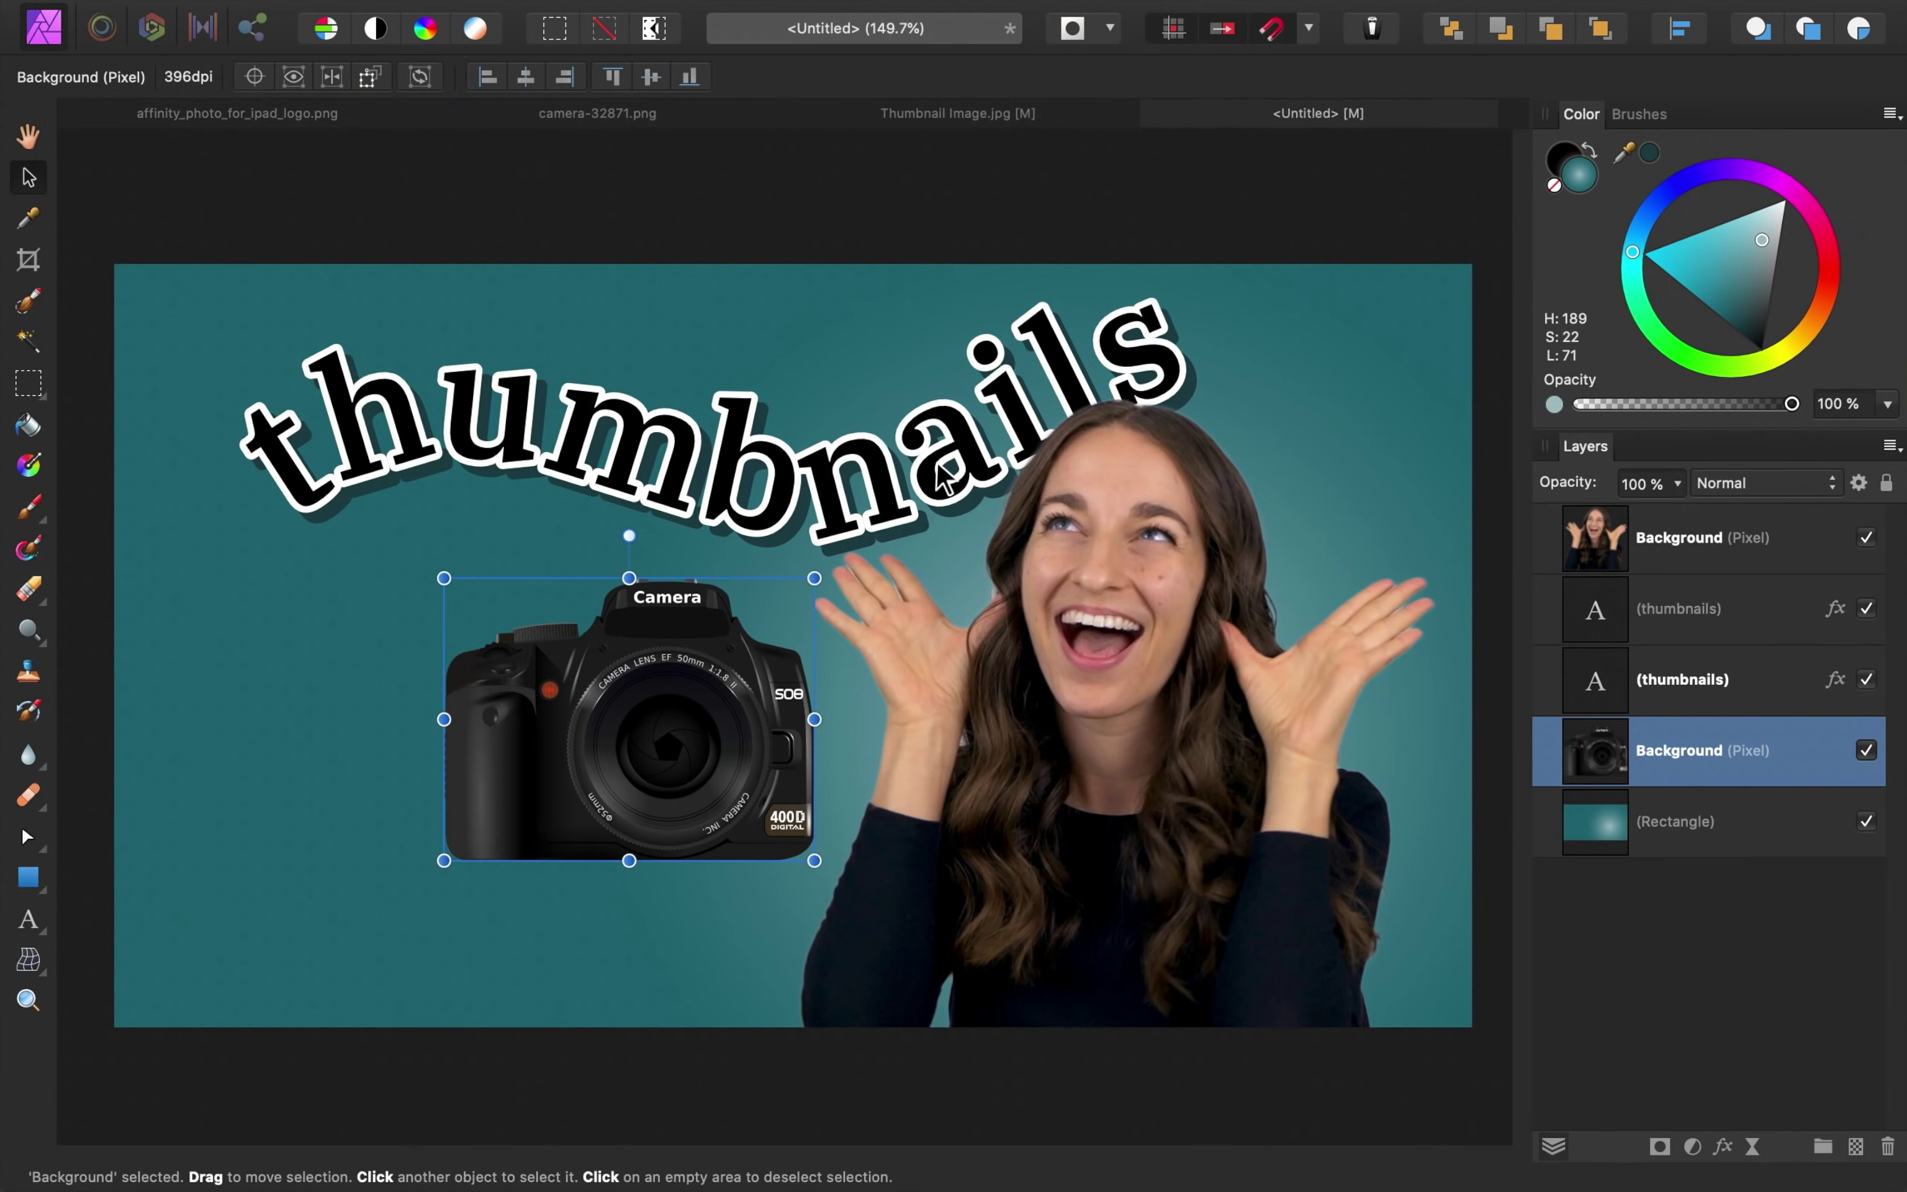
key("super+v")
left_click_drag(231, 375, 369, 715)
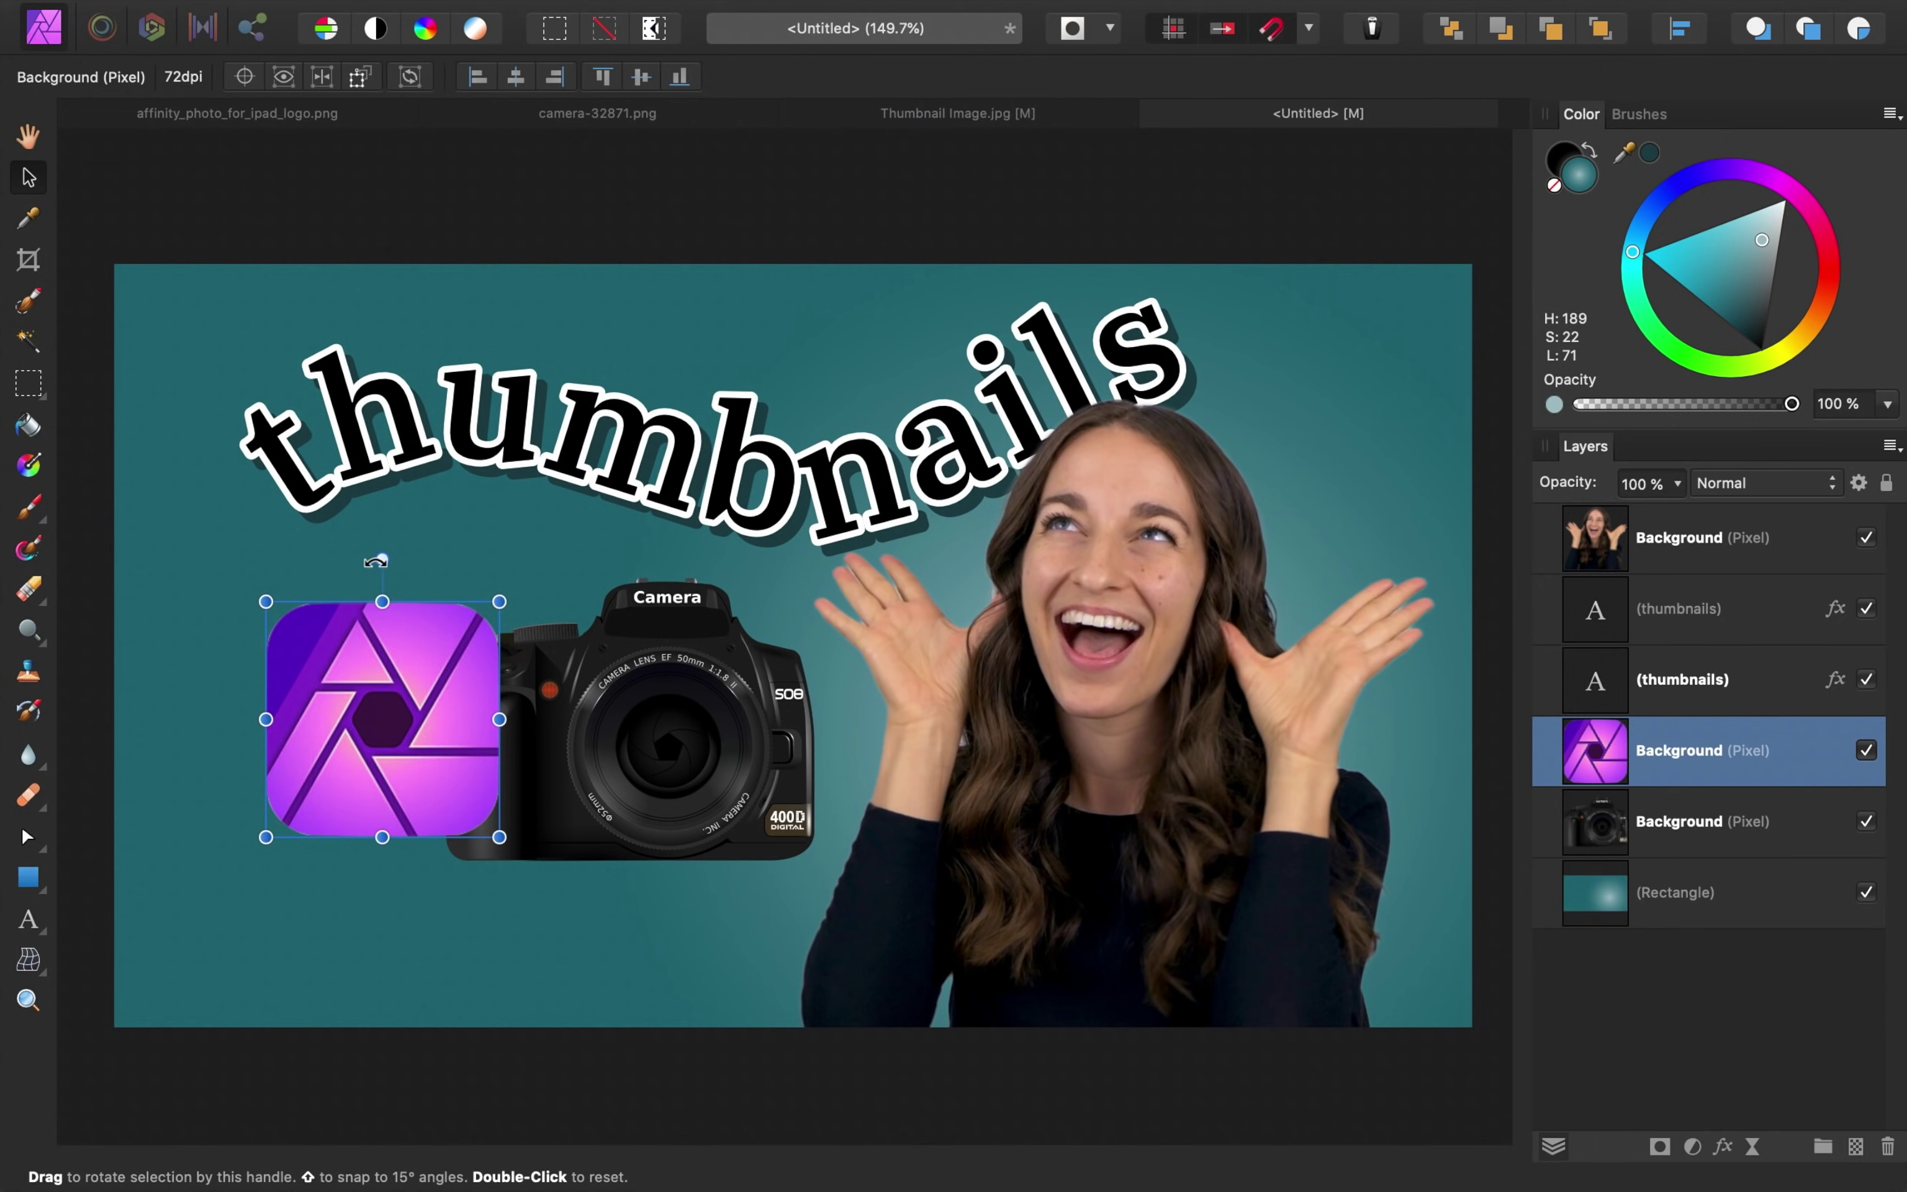
left_click_drag(382, 559, 335, 630)
- Shrink the camera slightly, tilt it clockwise and nudge it up and left
left_click(646, 757)
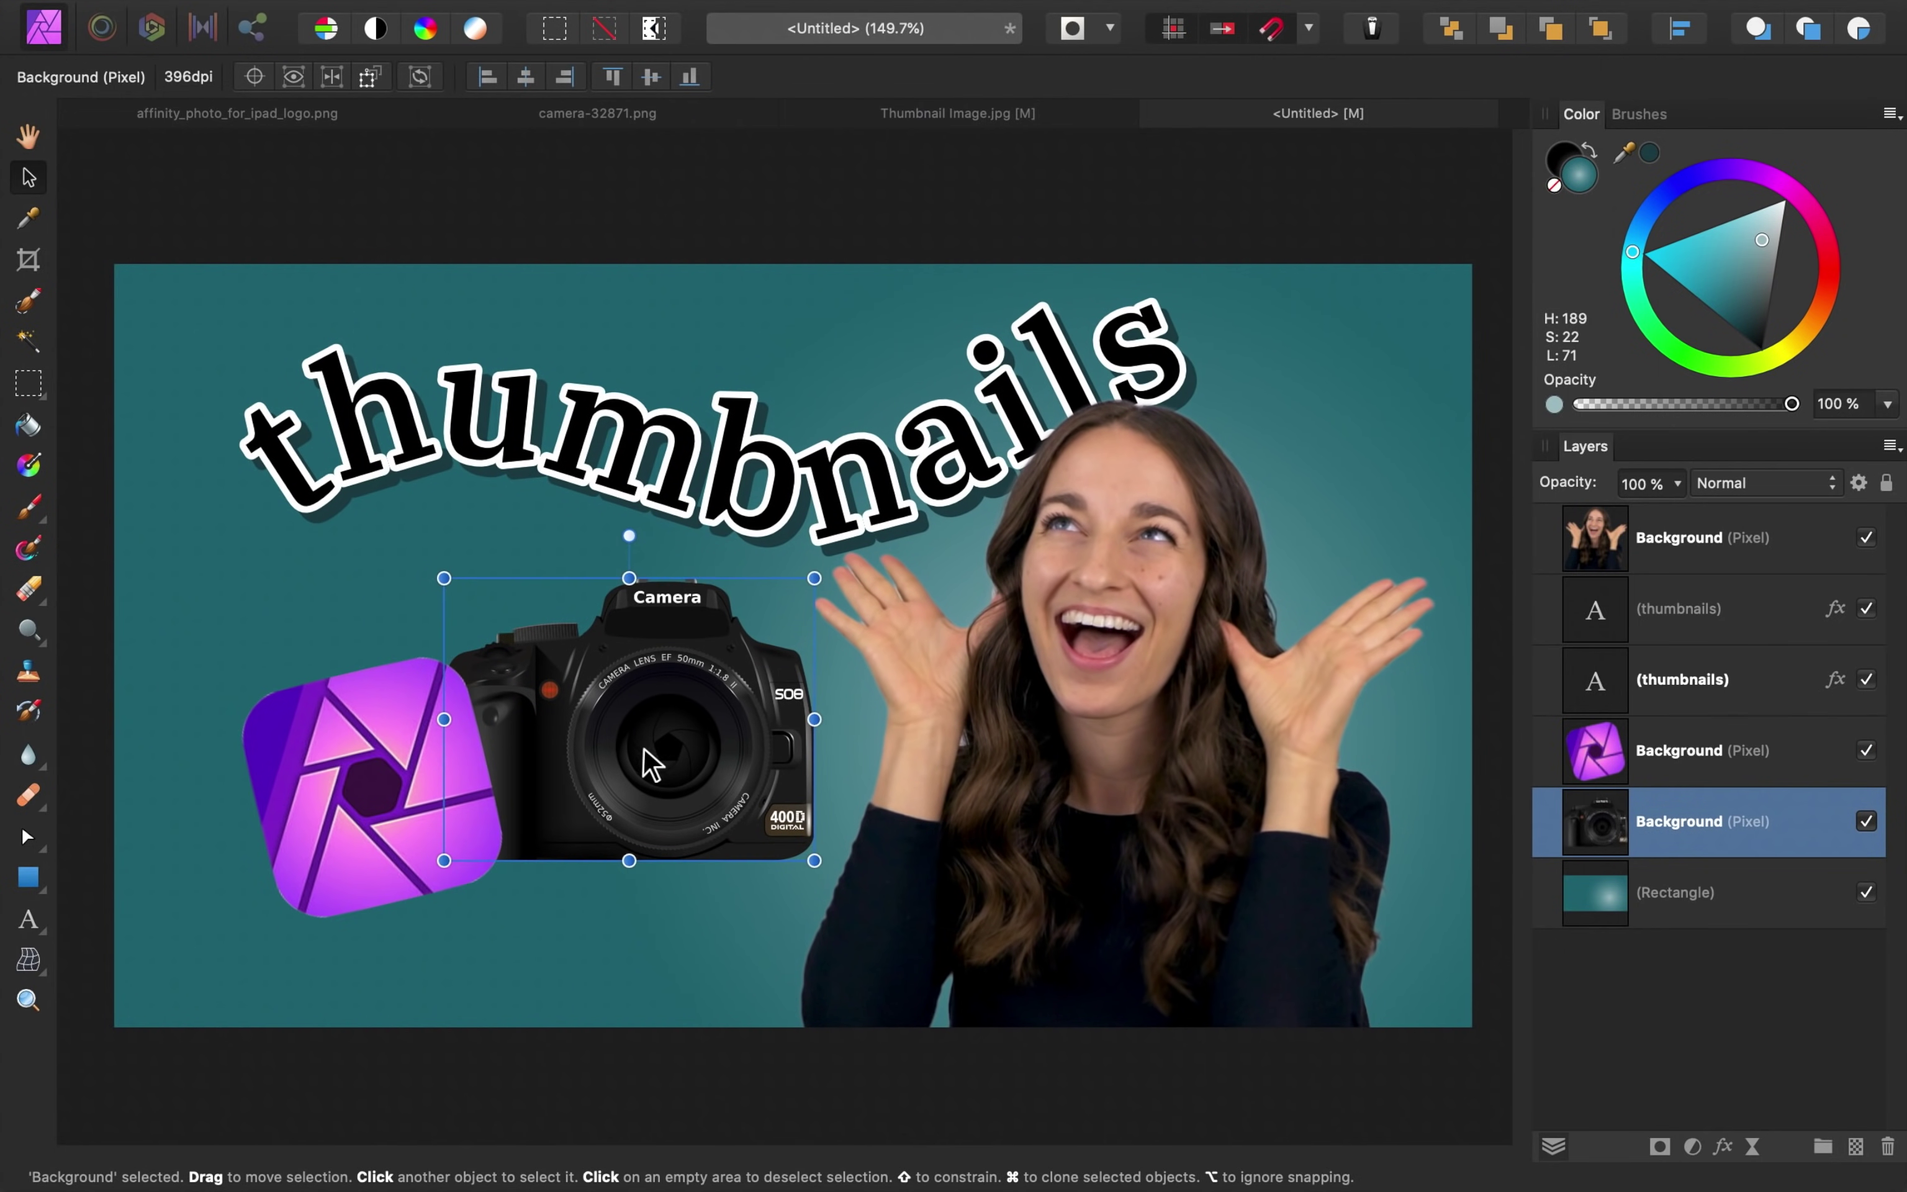
left_click_drag(445, 578, 456, 587)
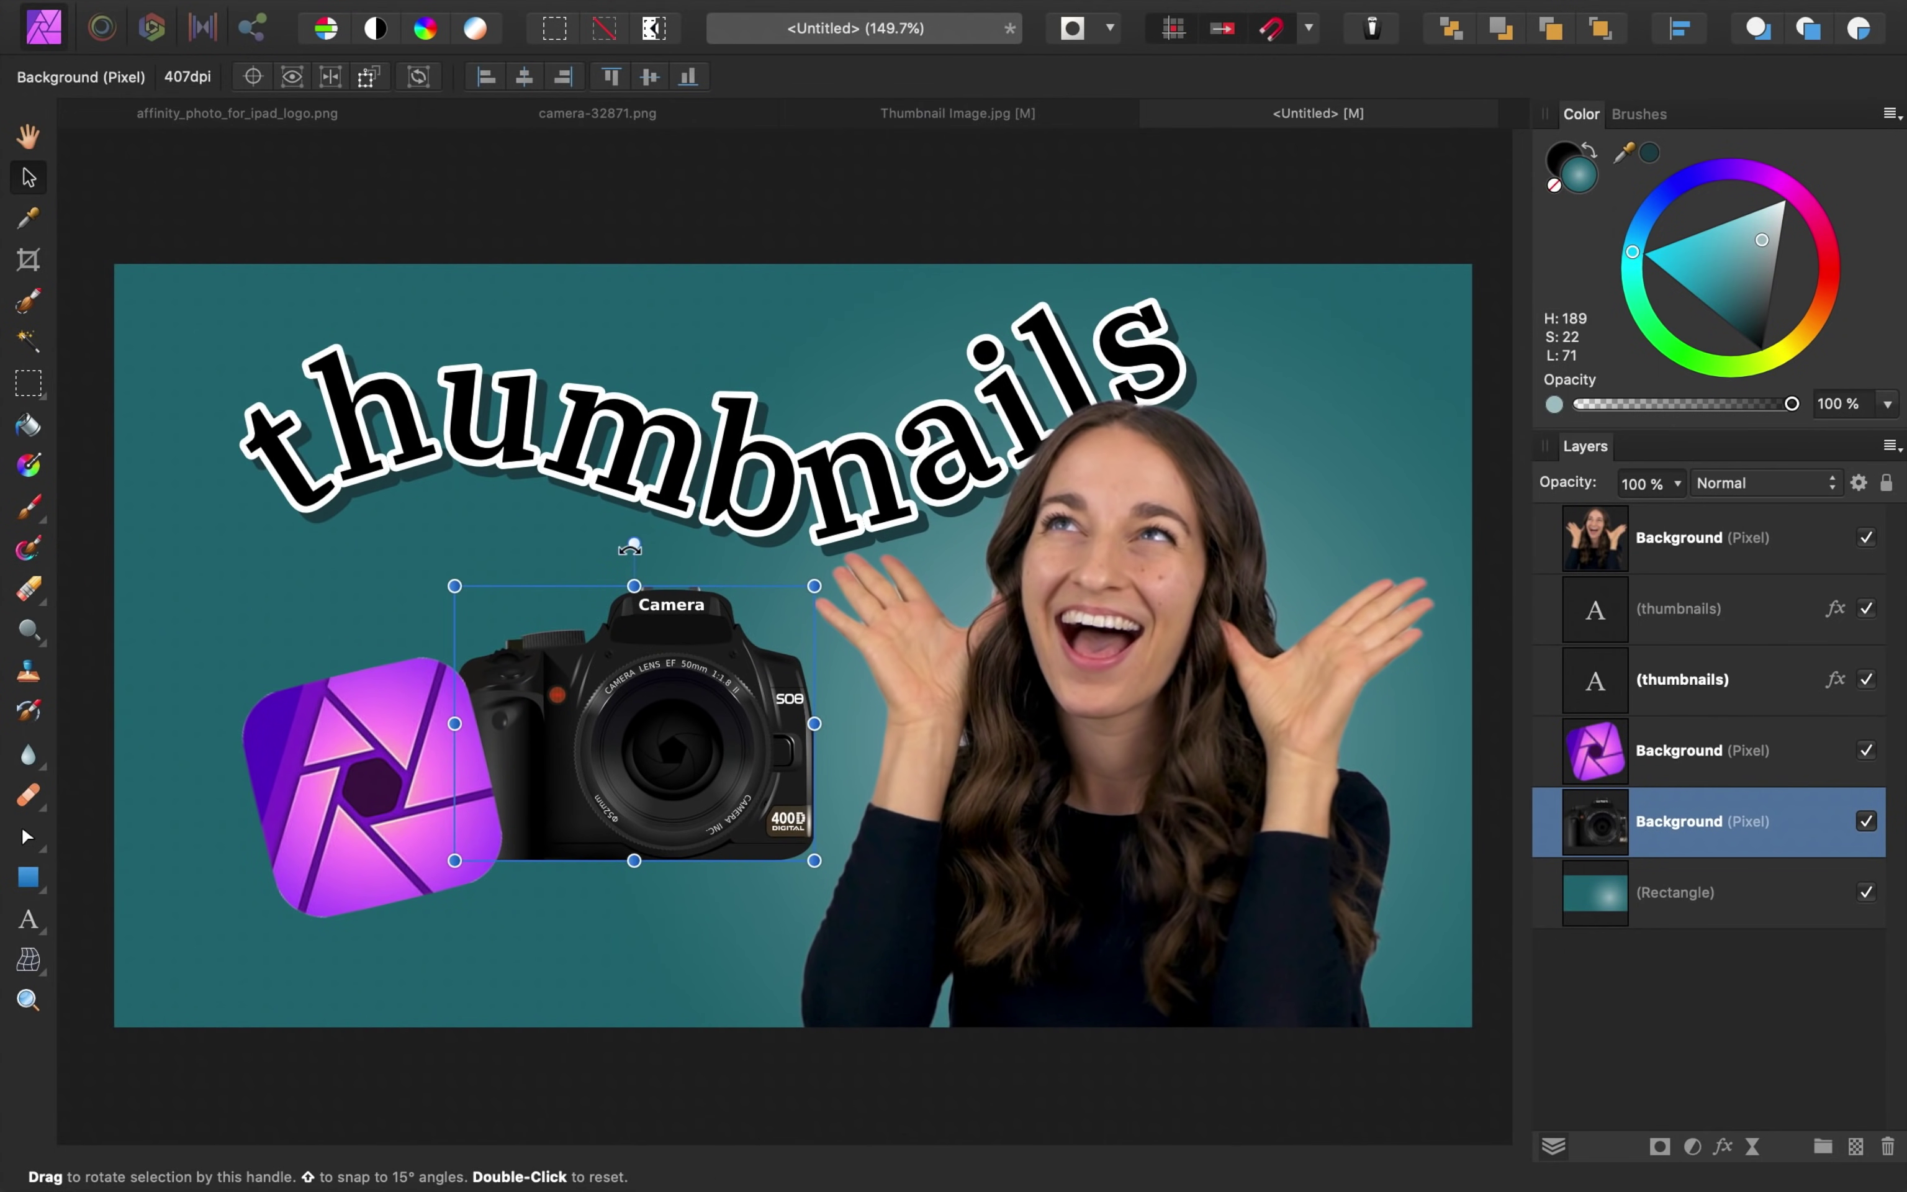
left_click_drag(635, 544, 678, 549)
left_click_drag(673, 678, 668, 654)
- Lower the logo, stack the camera layer above it, and fine-tune both positions
left_click(319, 902)
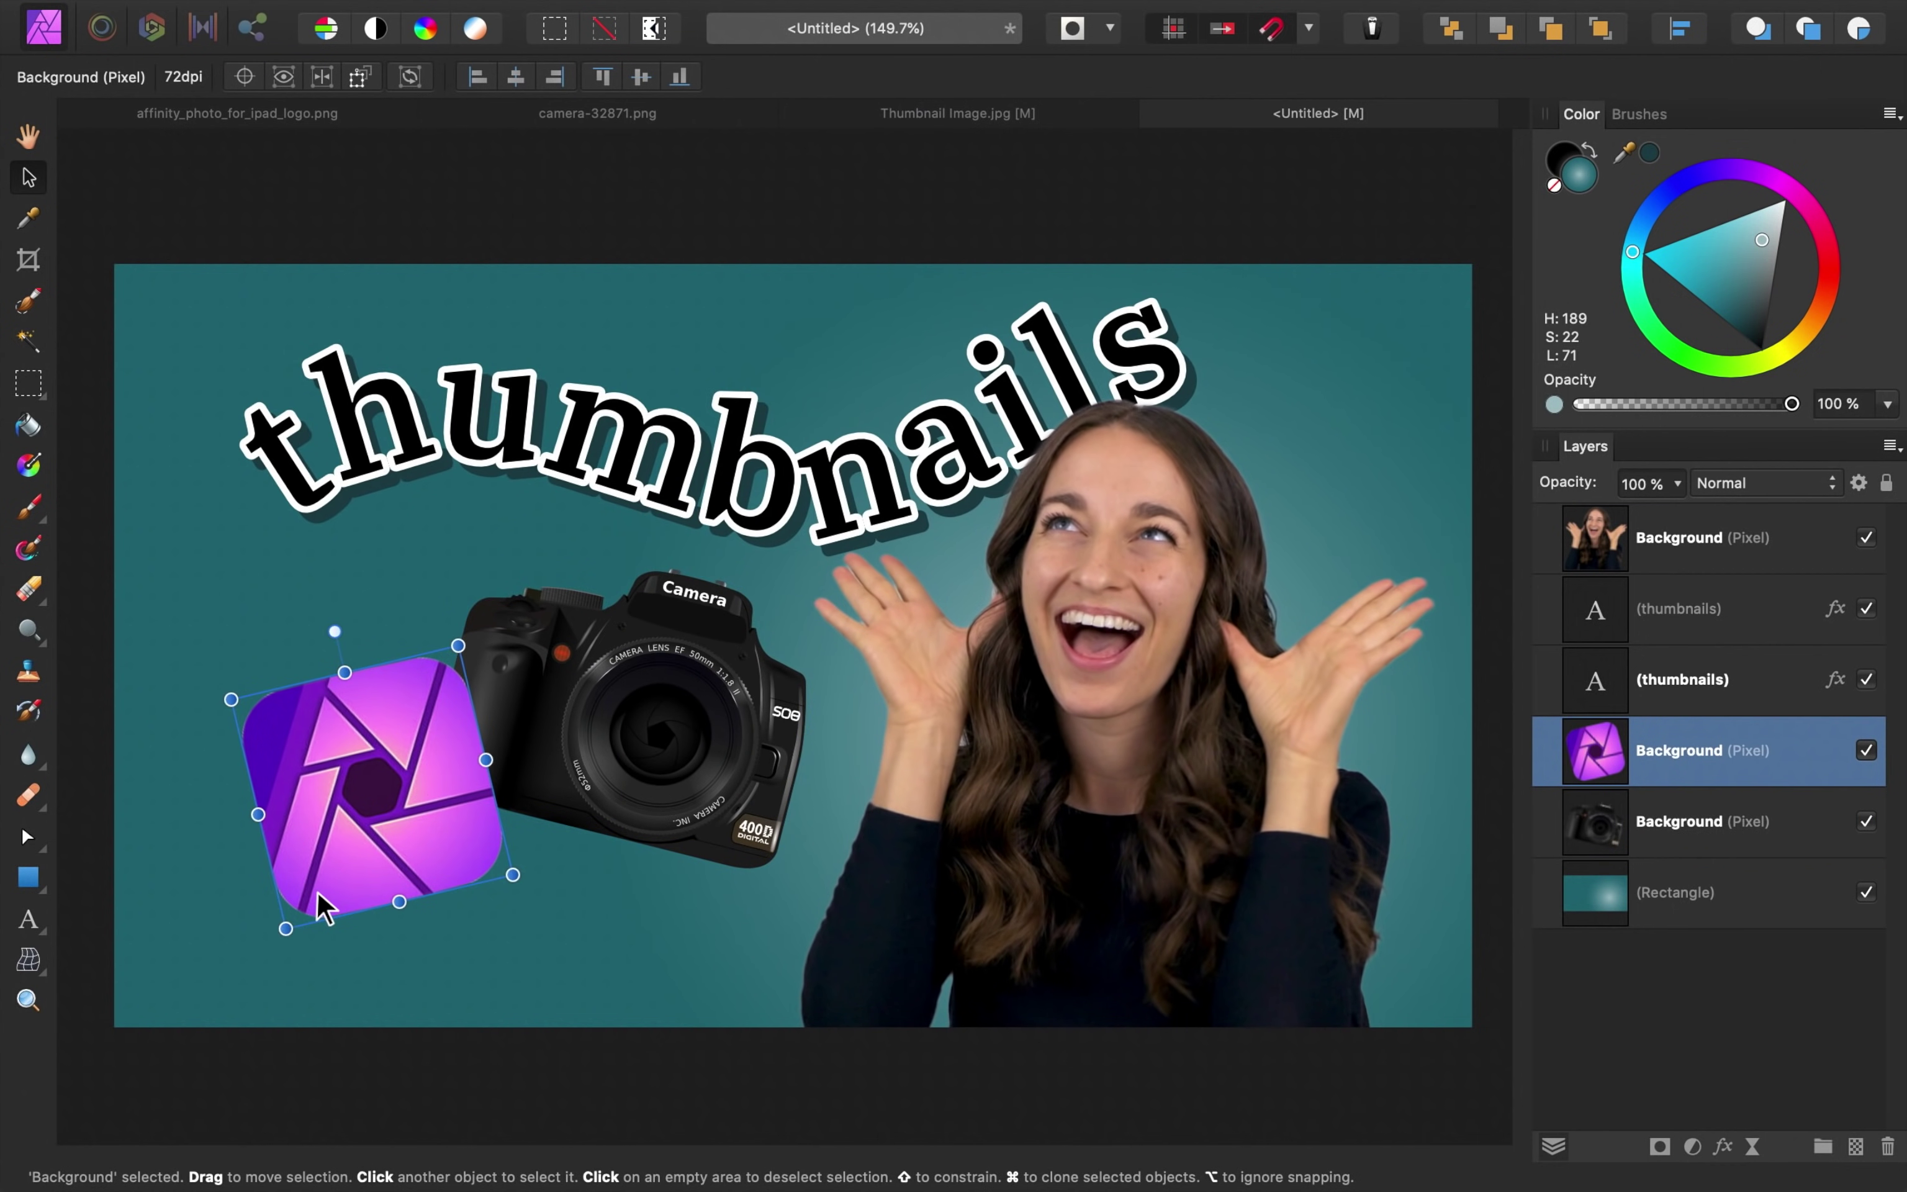
left_click_drag(319, 904, 323, 922)
left_click(723, 753)
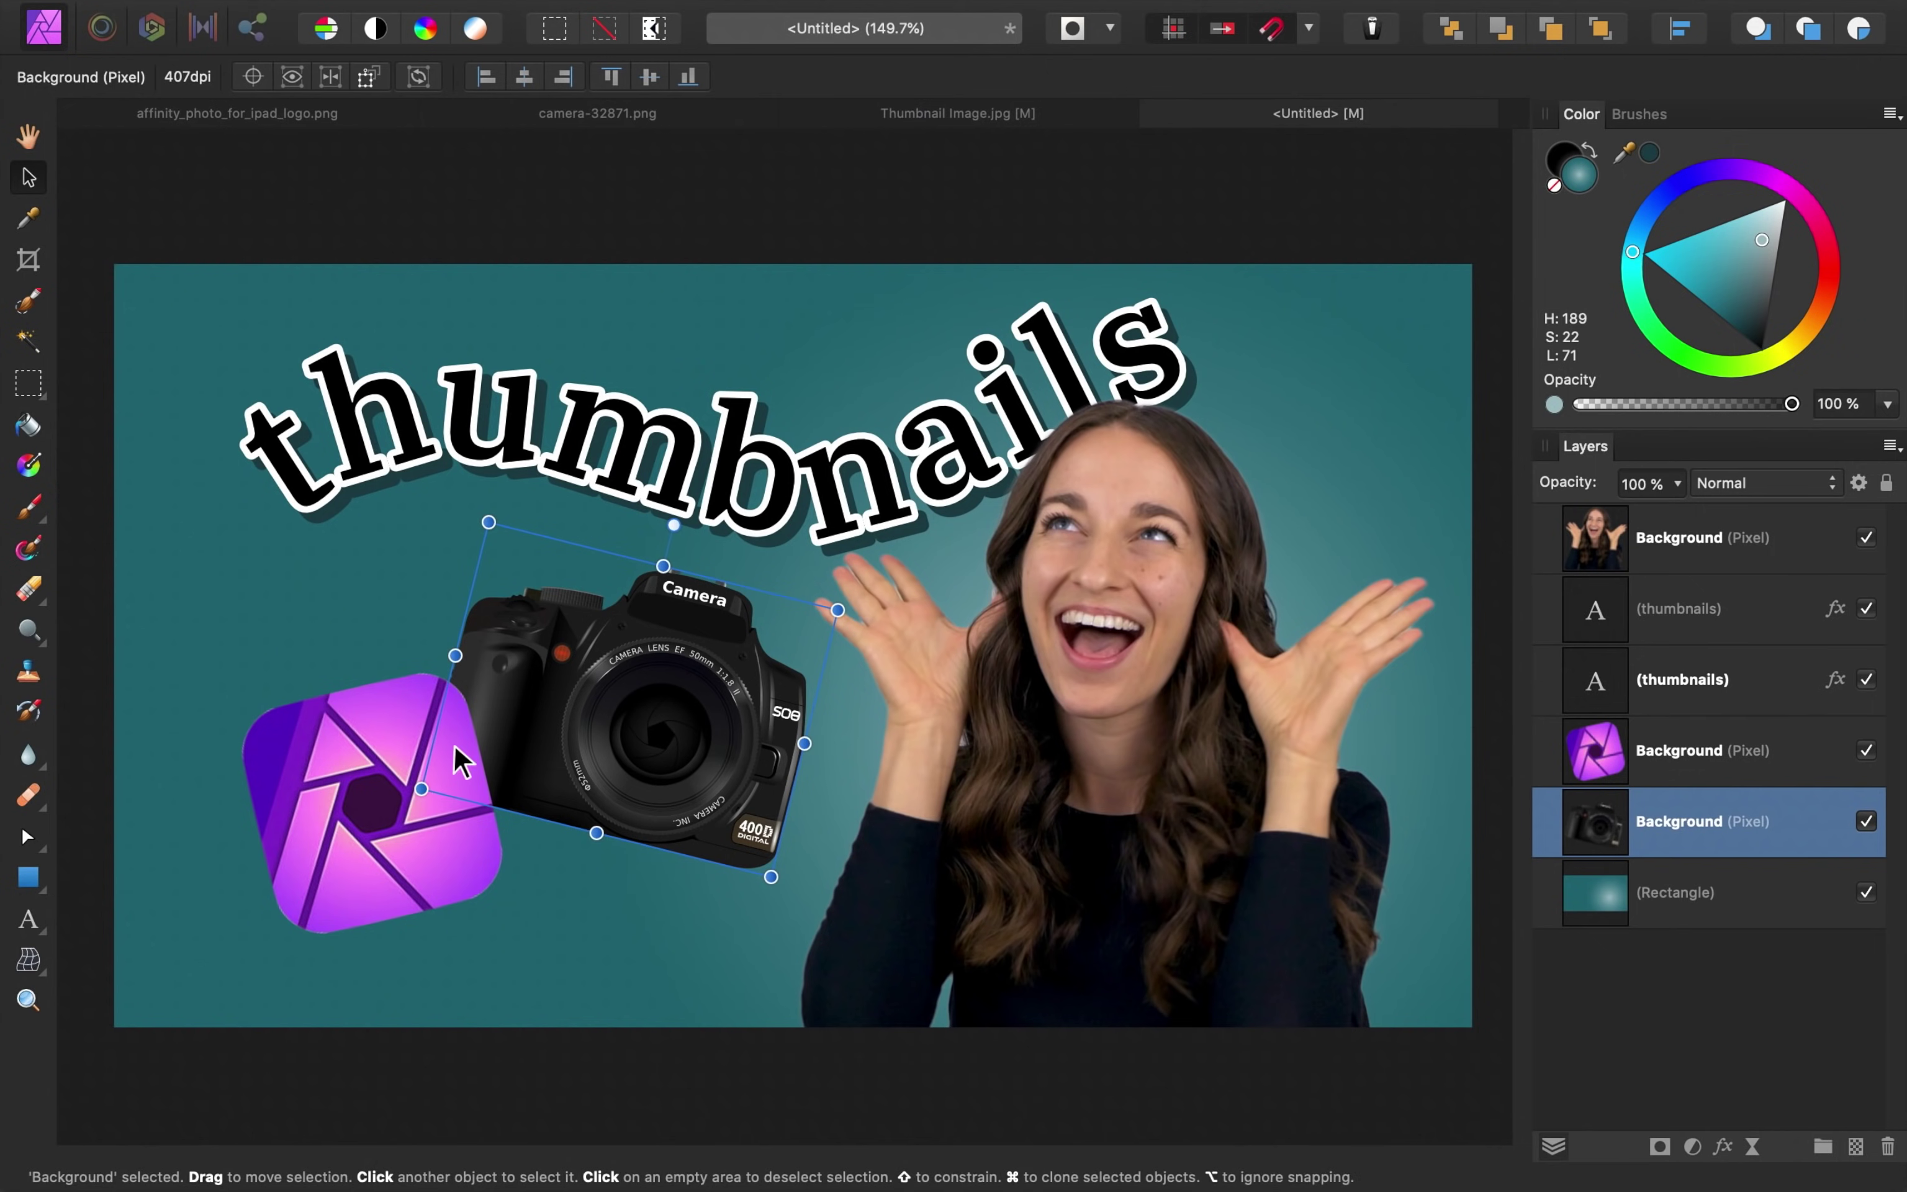
left_click_drag(1630, 836, 1582, 741)
left_click_drag(719, 687, 707, 689)
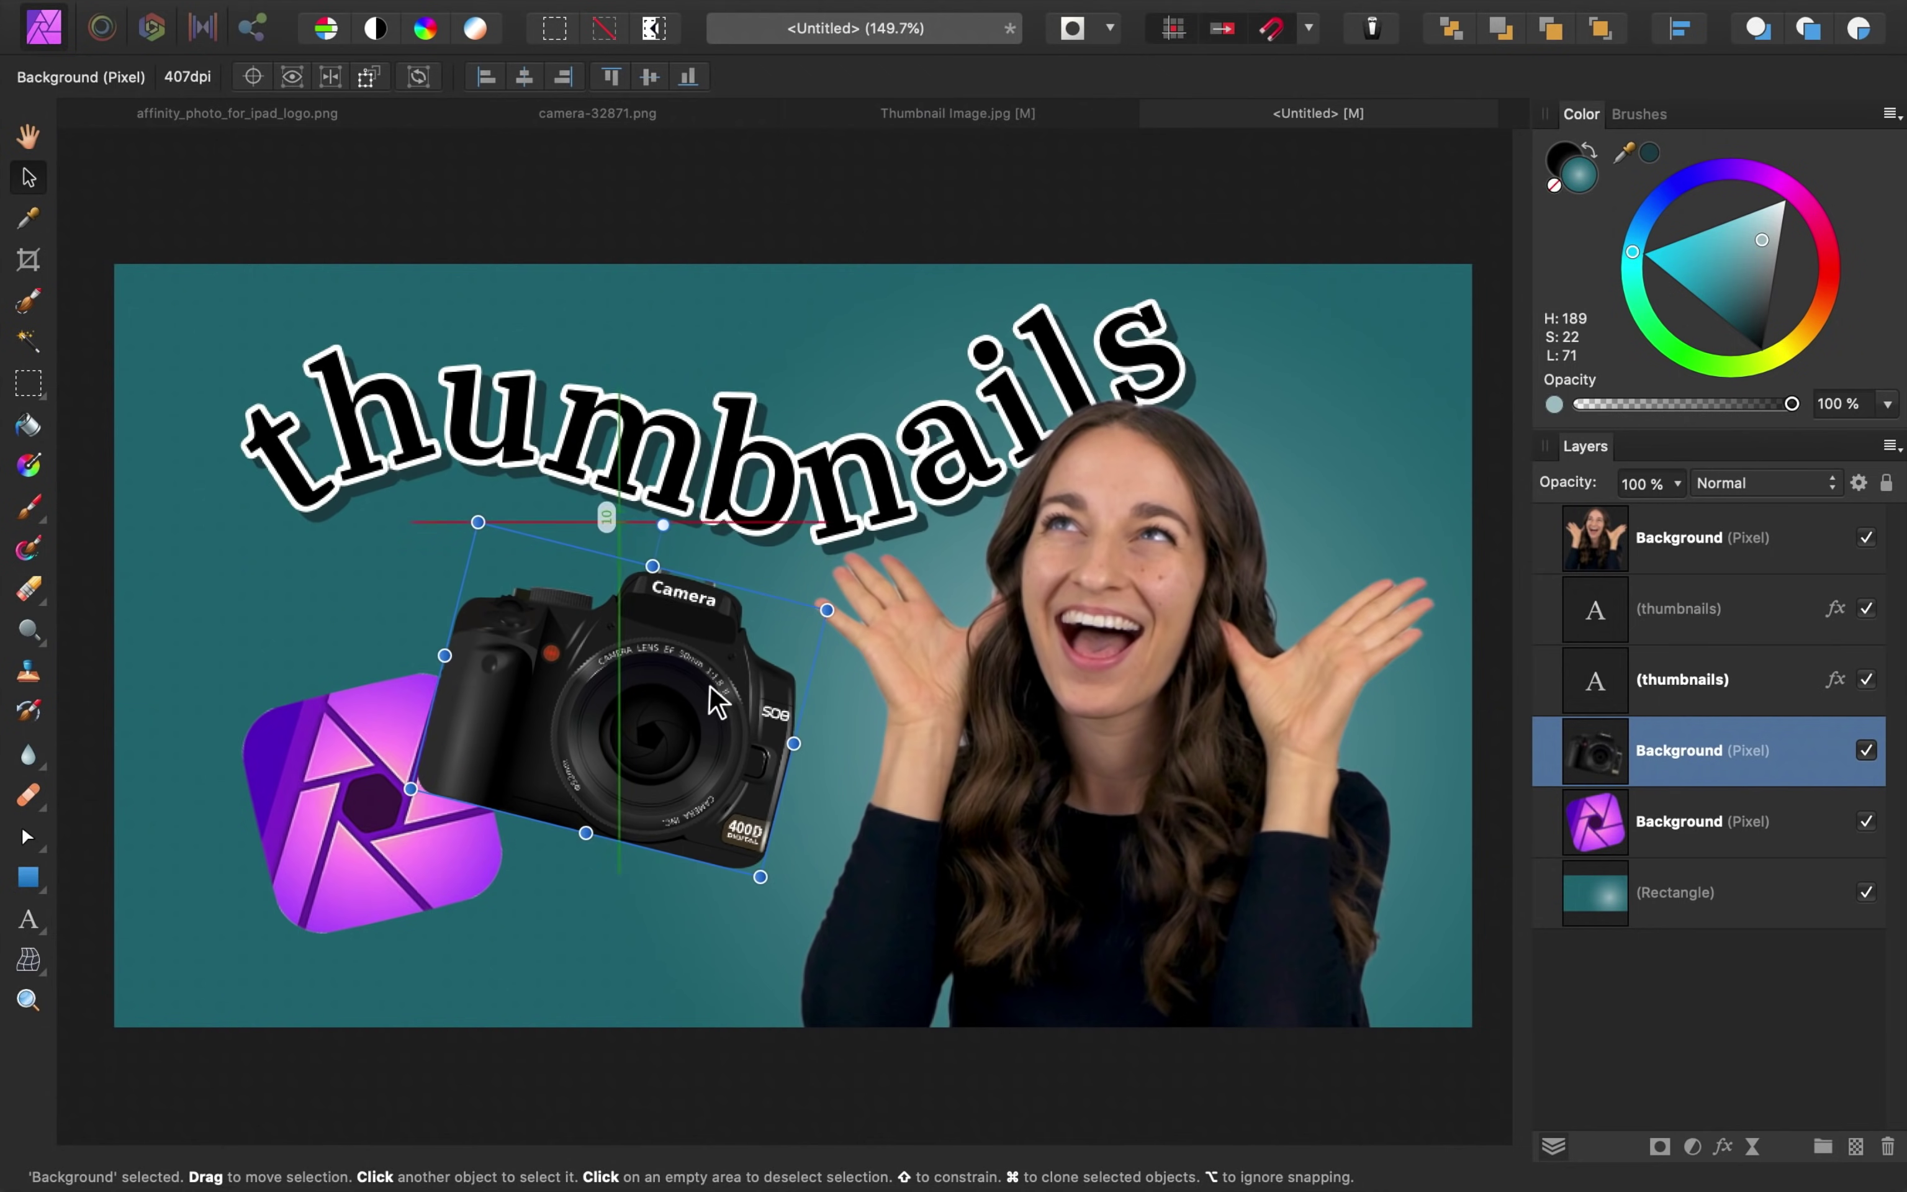
left_click_drag(363, 823, 339, 821)
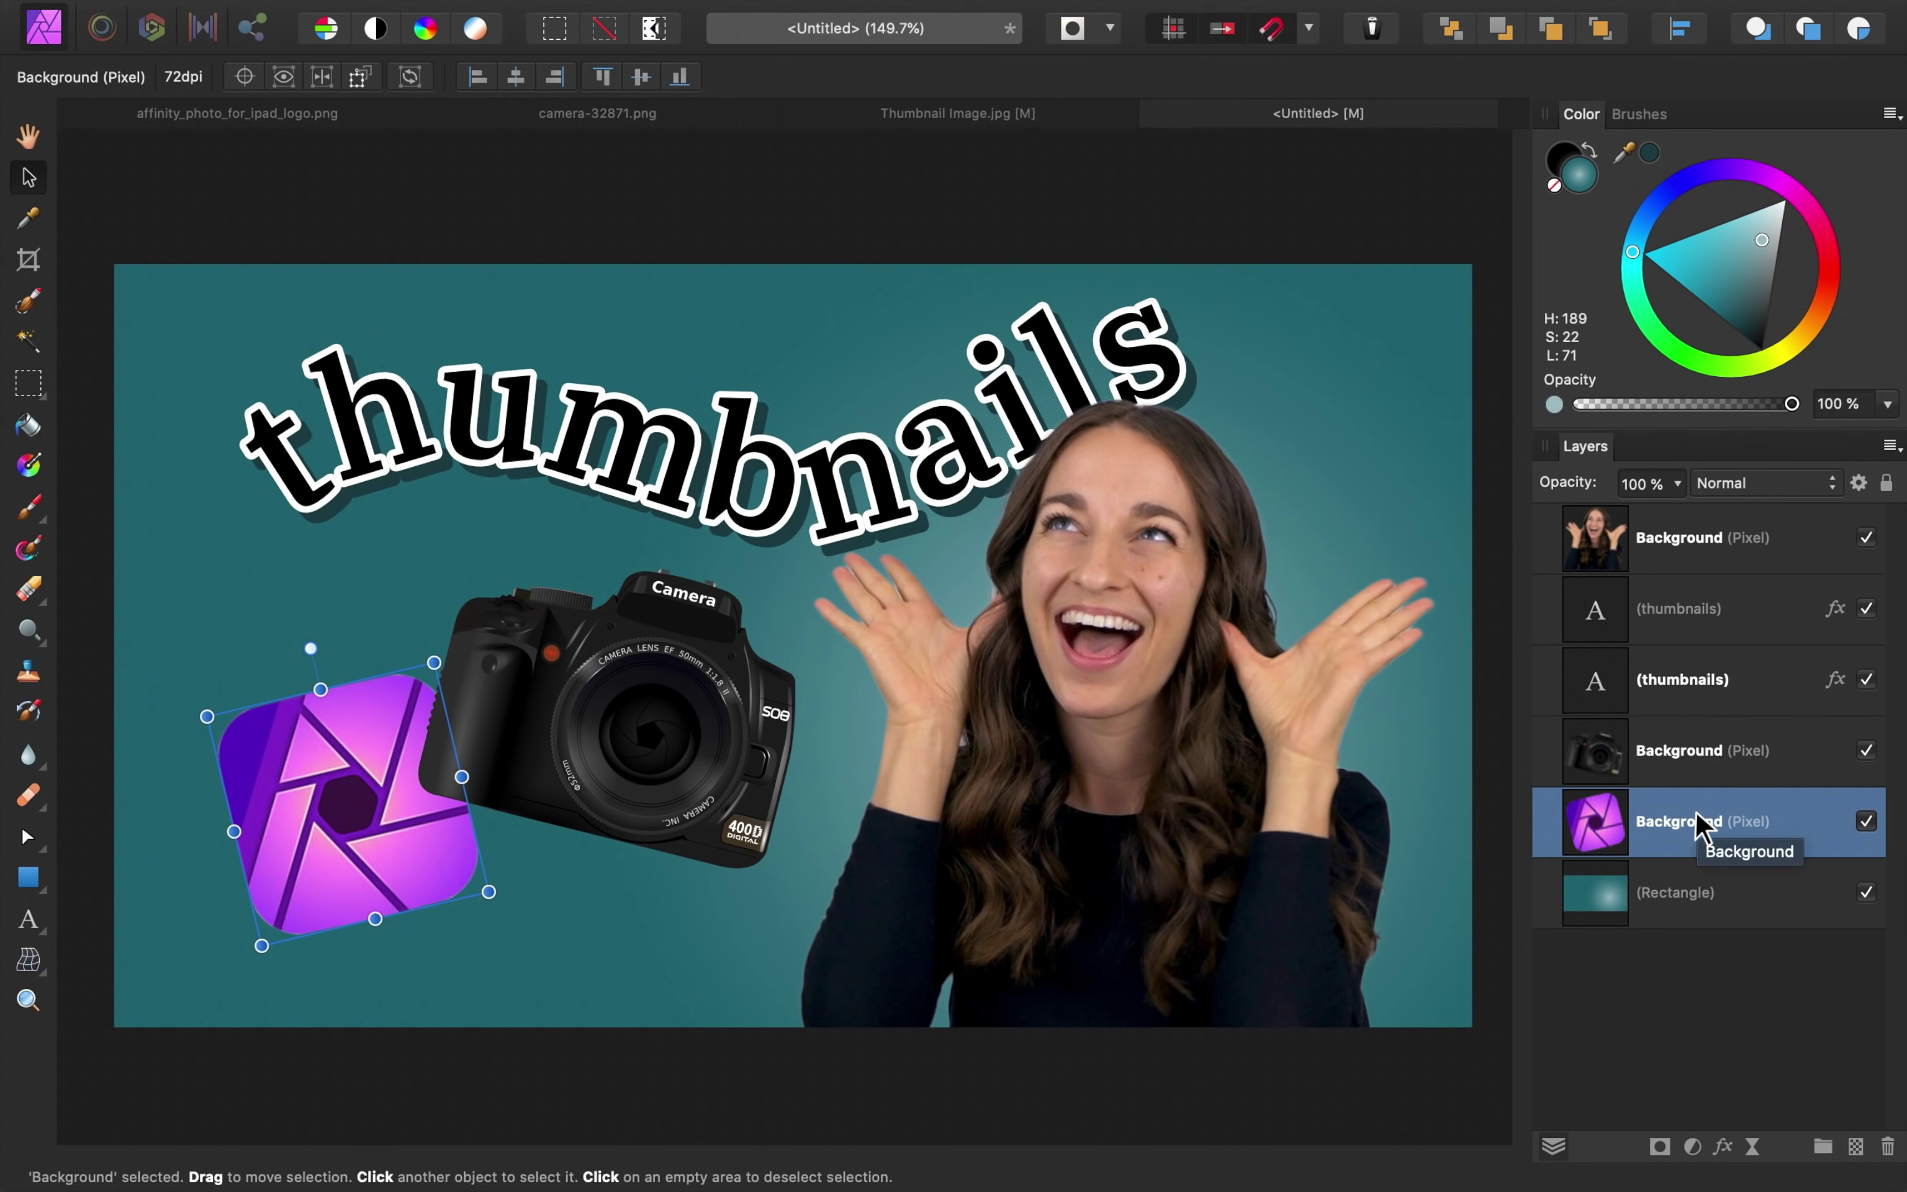
- Select the woman, camera and logo layers and give them a thick white Outline effect
left_click(1693, 776, "shift")
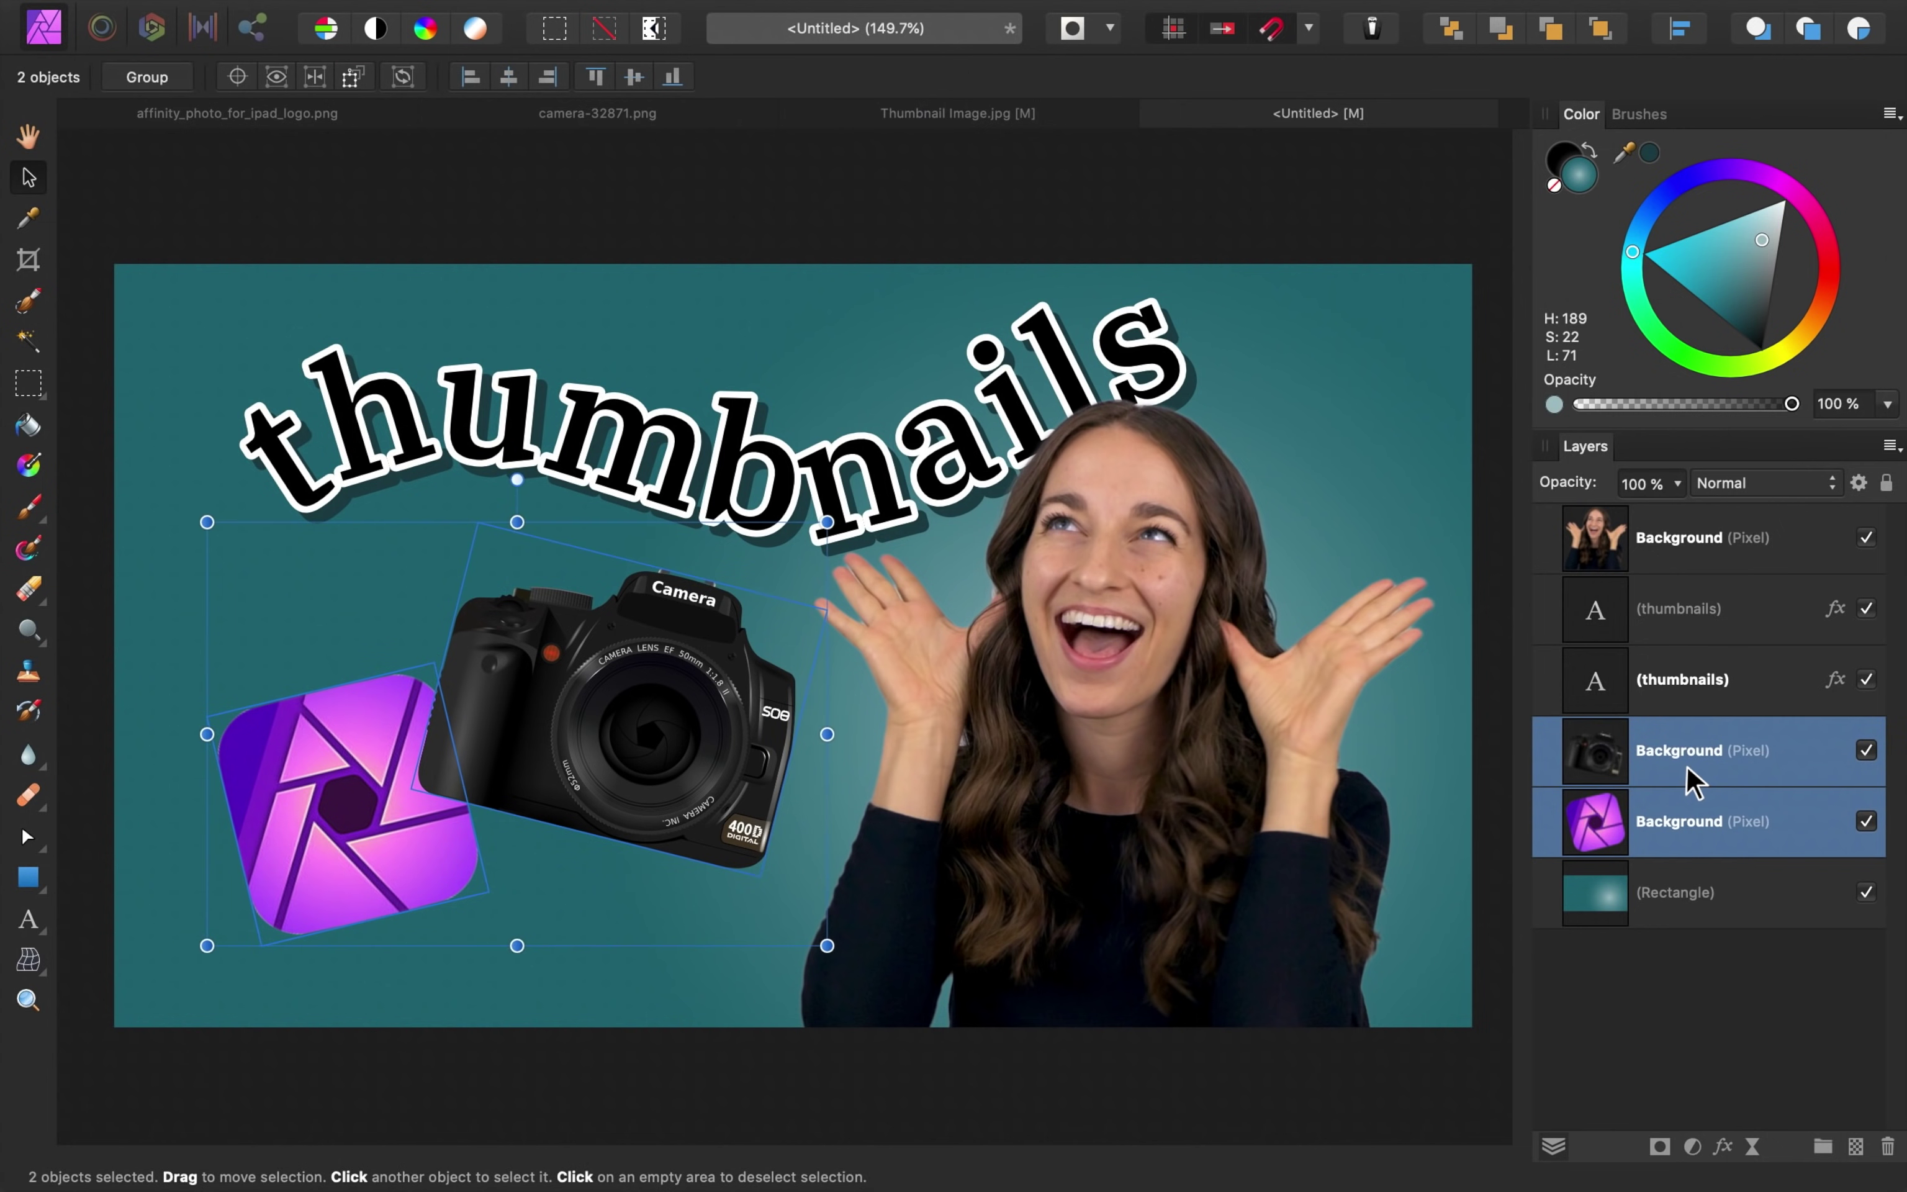
left_click(1710, 566, "shift")
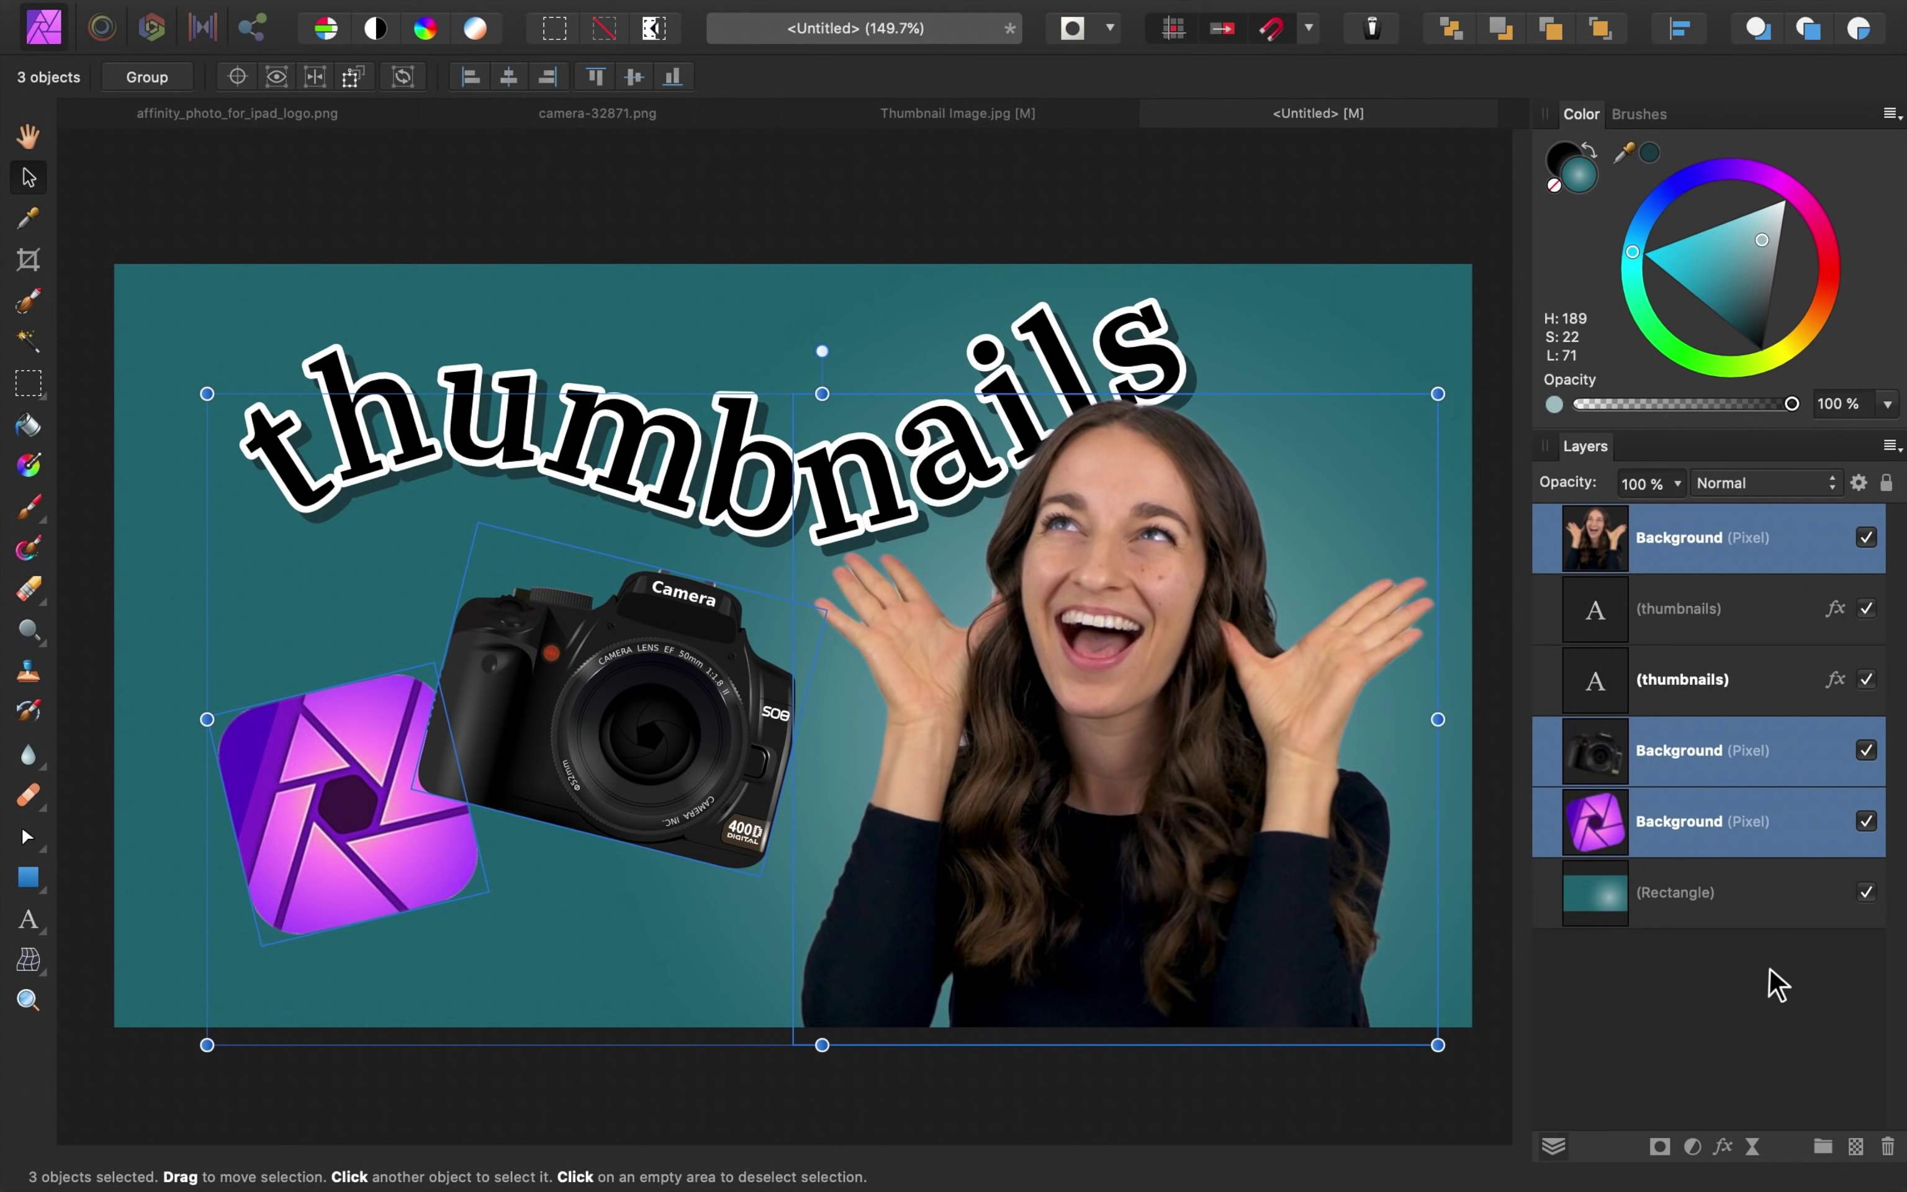
left_click(1722, 1147)
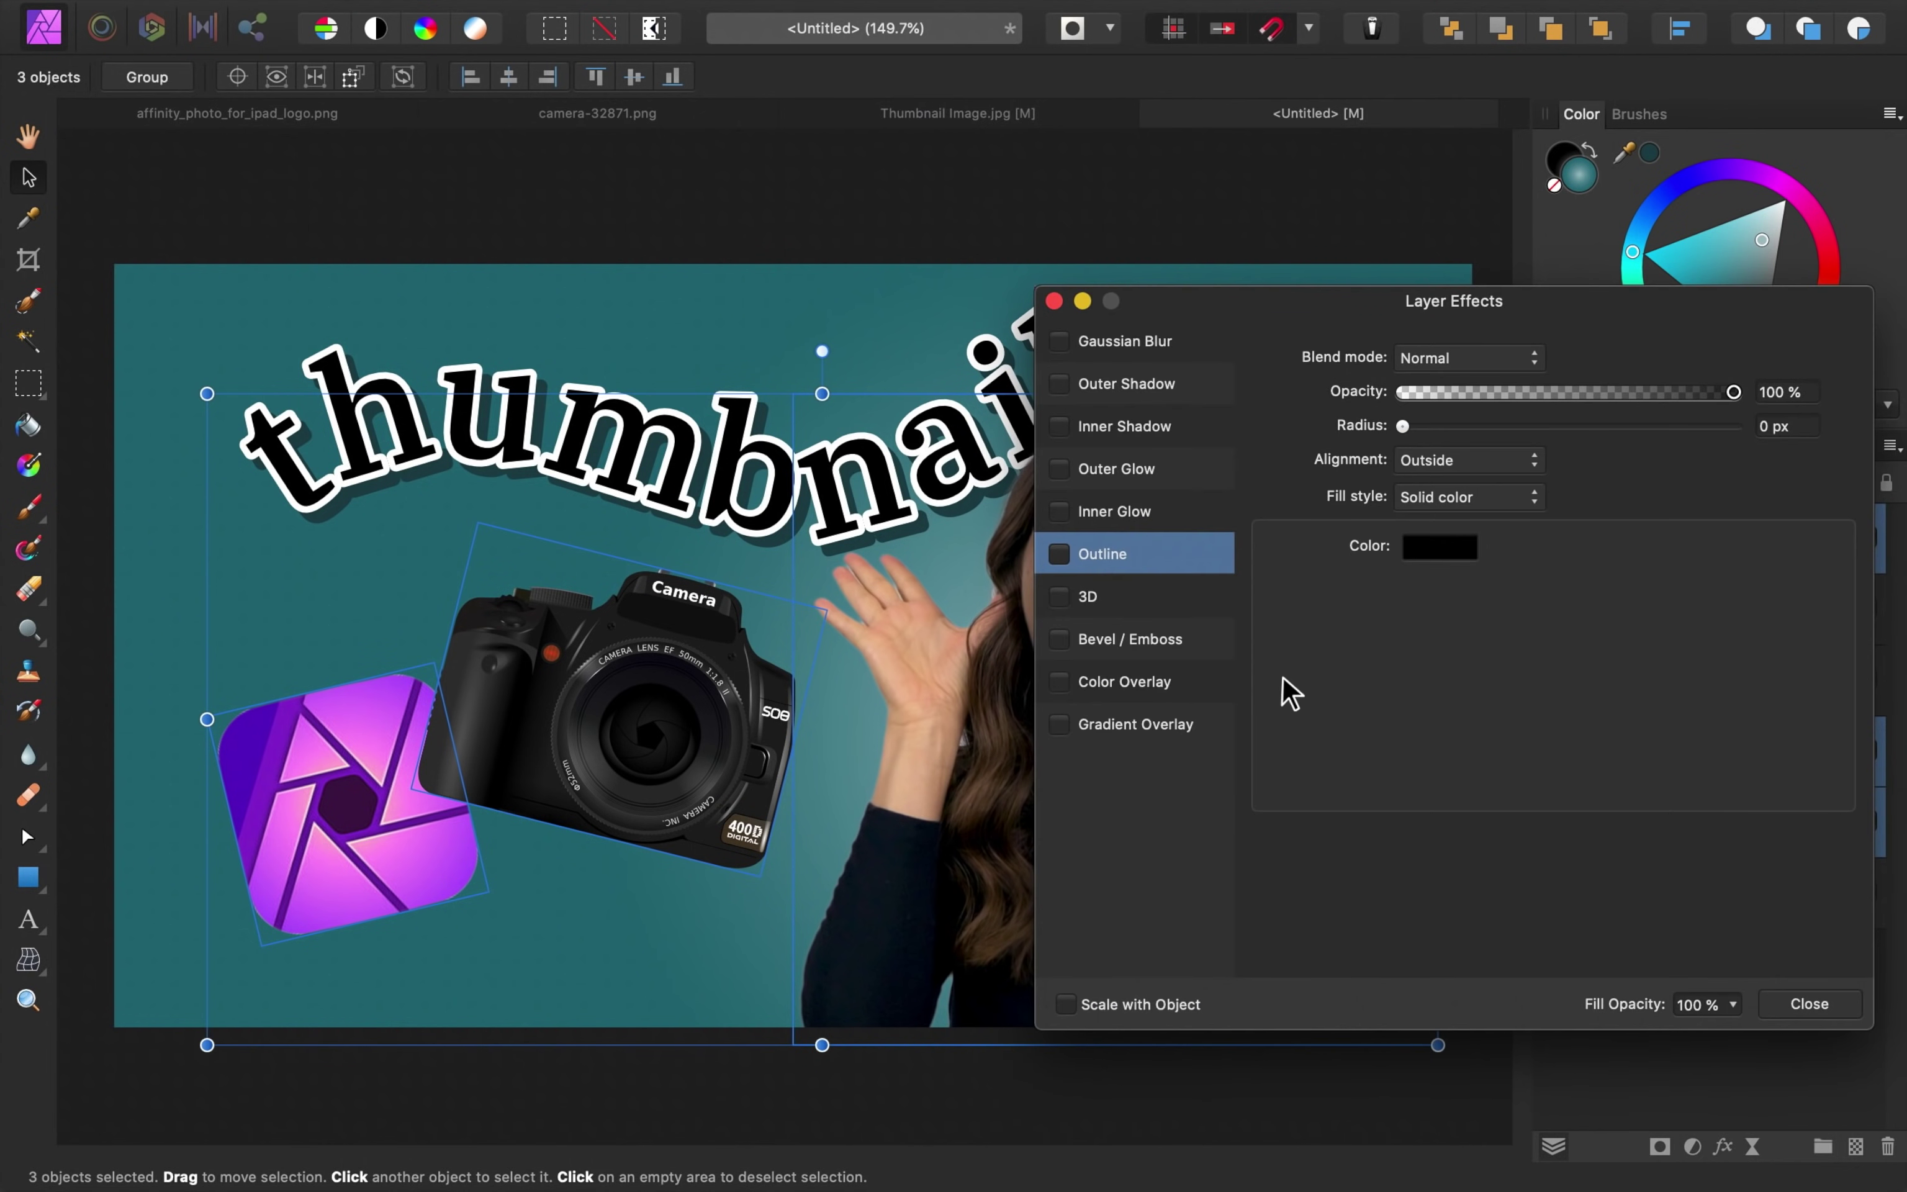
left_click(1059, 555)
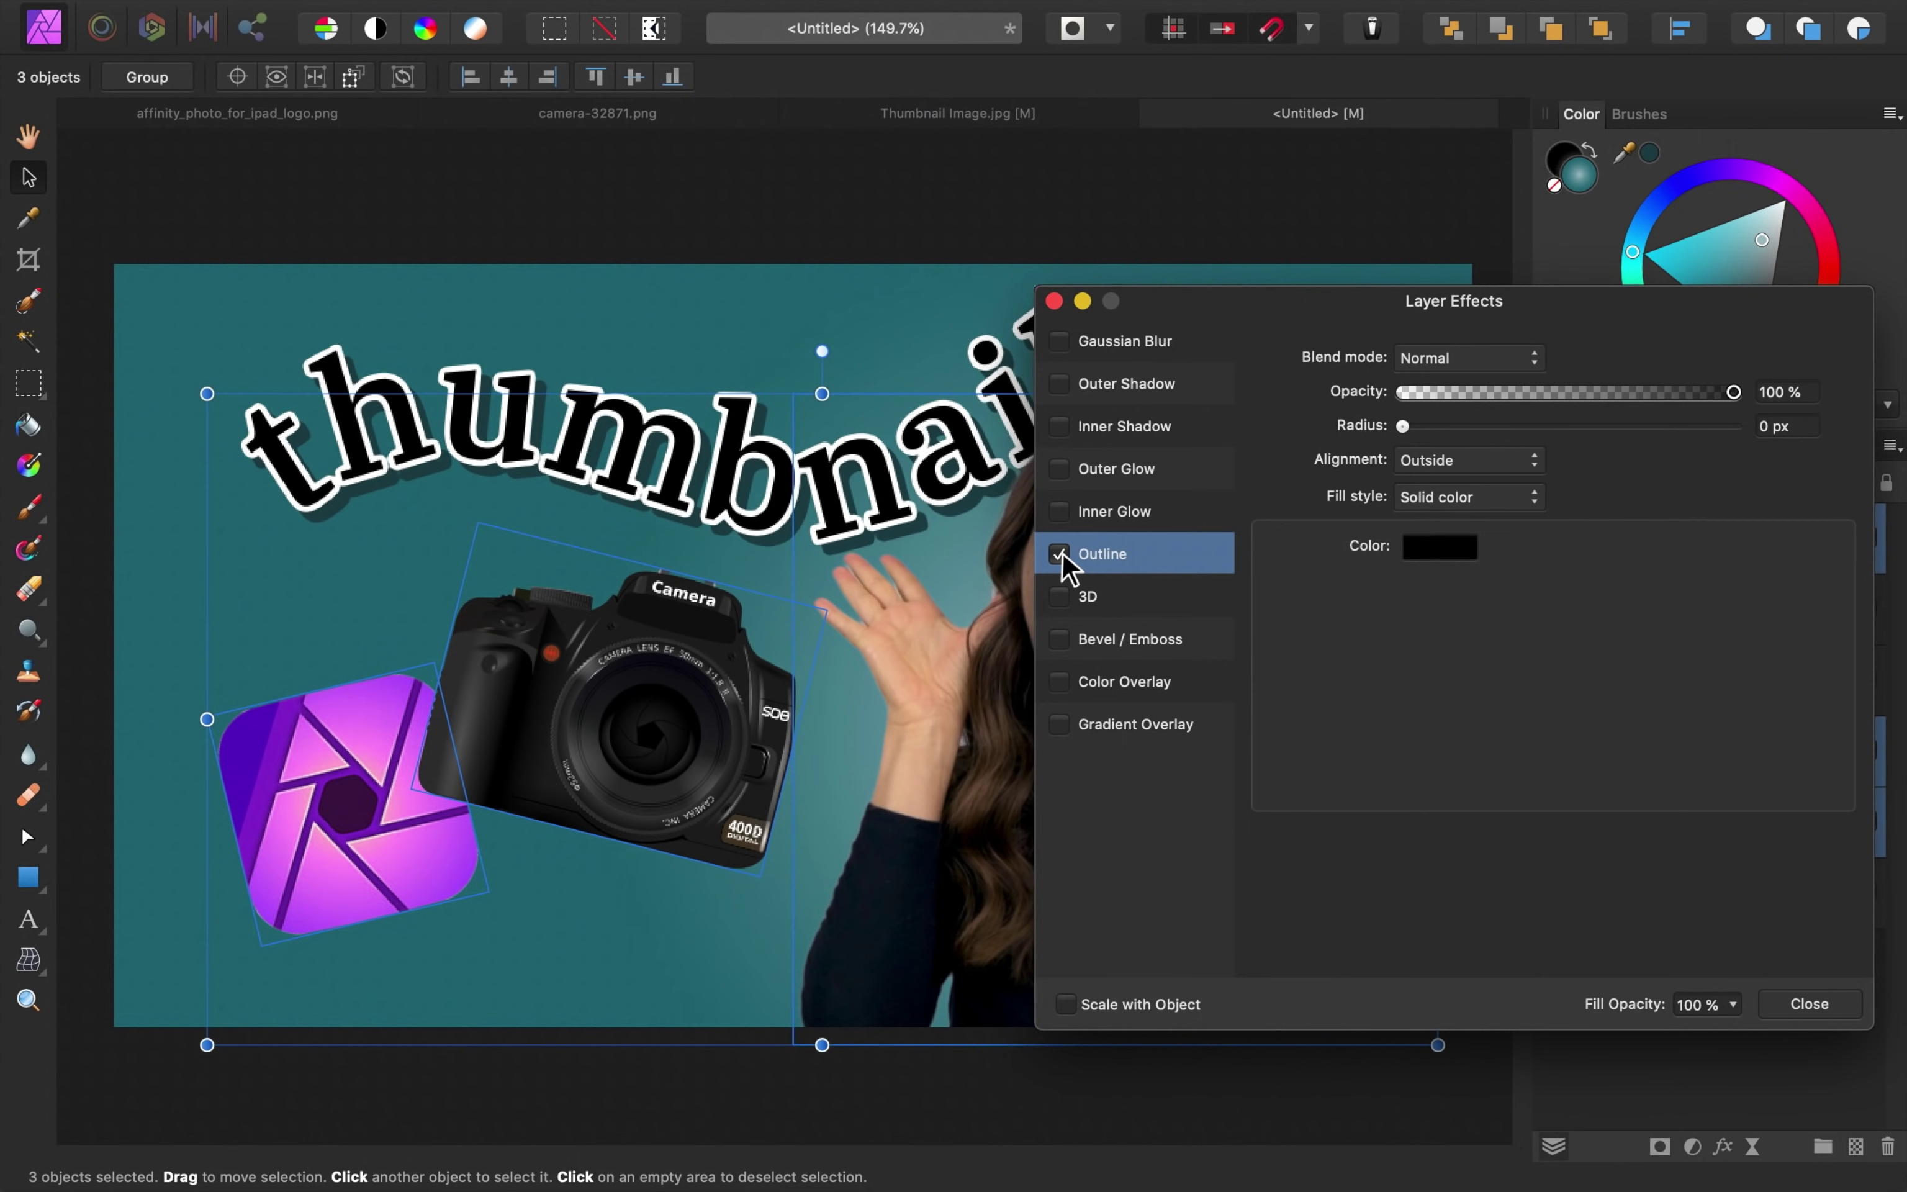
left_click(1456, 561)
left_click_drag(1511, 757, 1404, 1052)
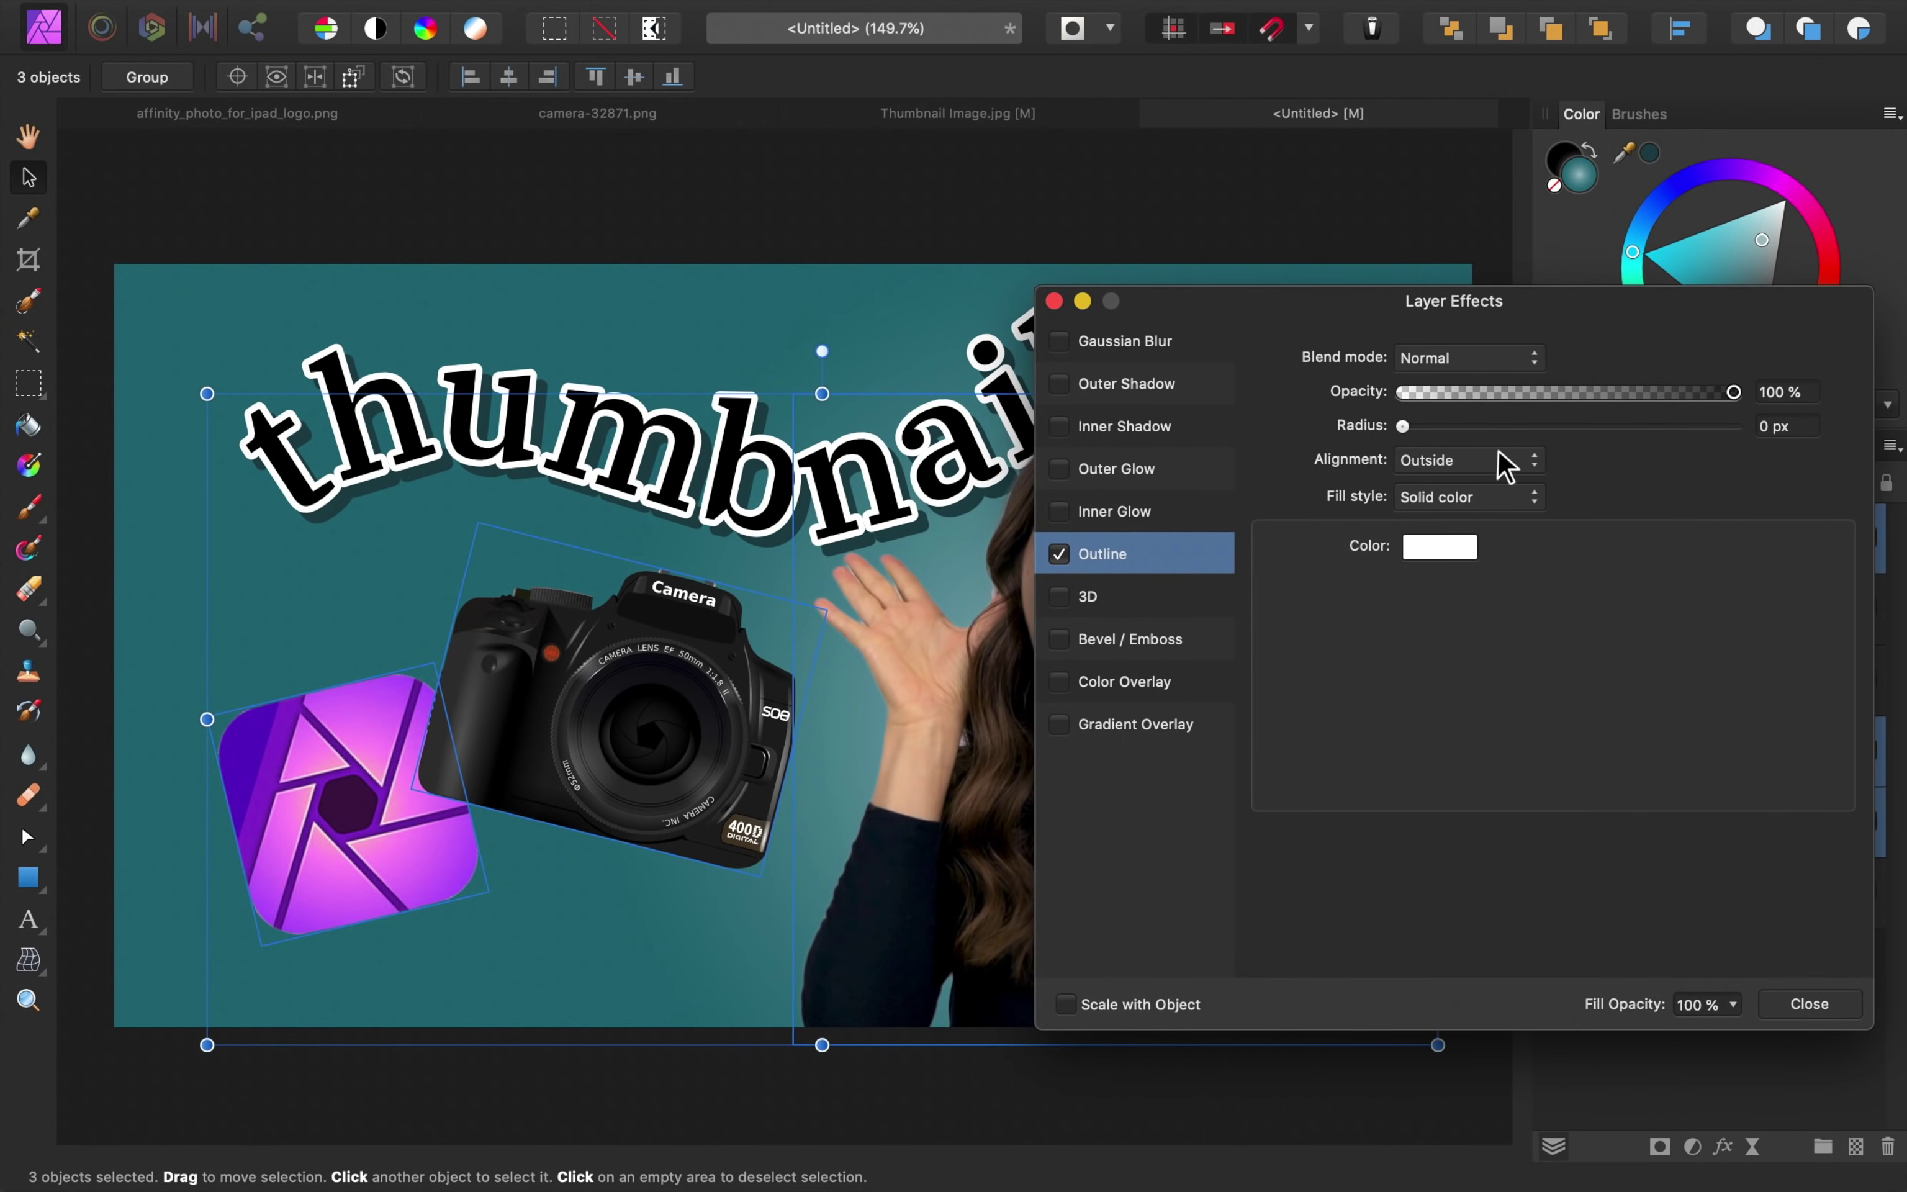
left_click_drag(1402, 426, 1516, 440)
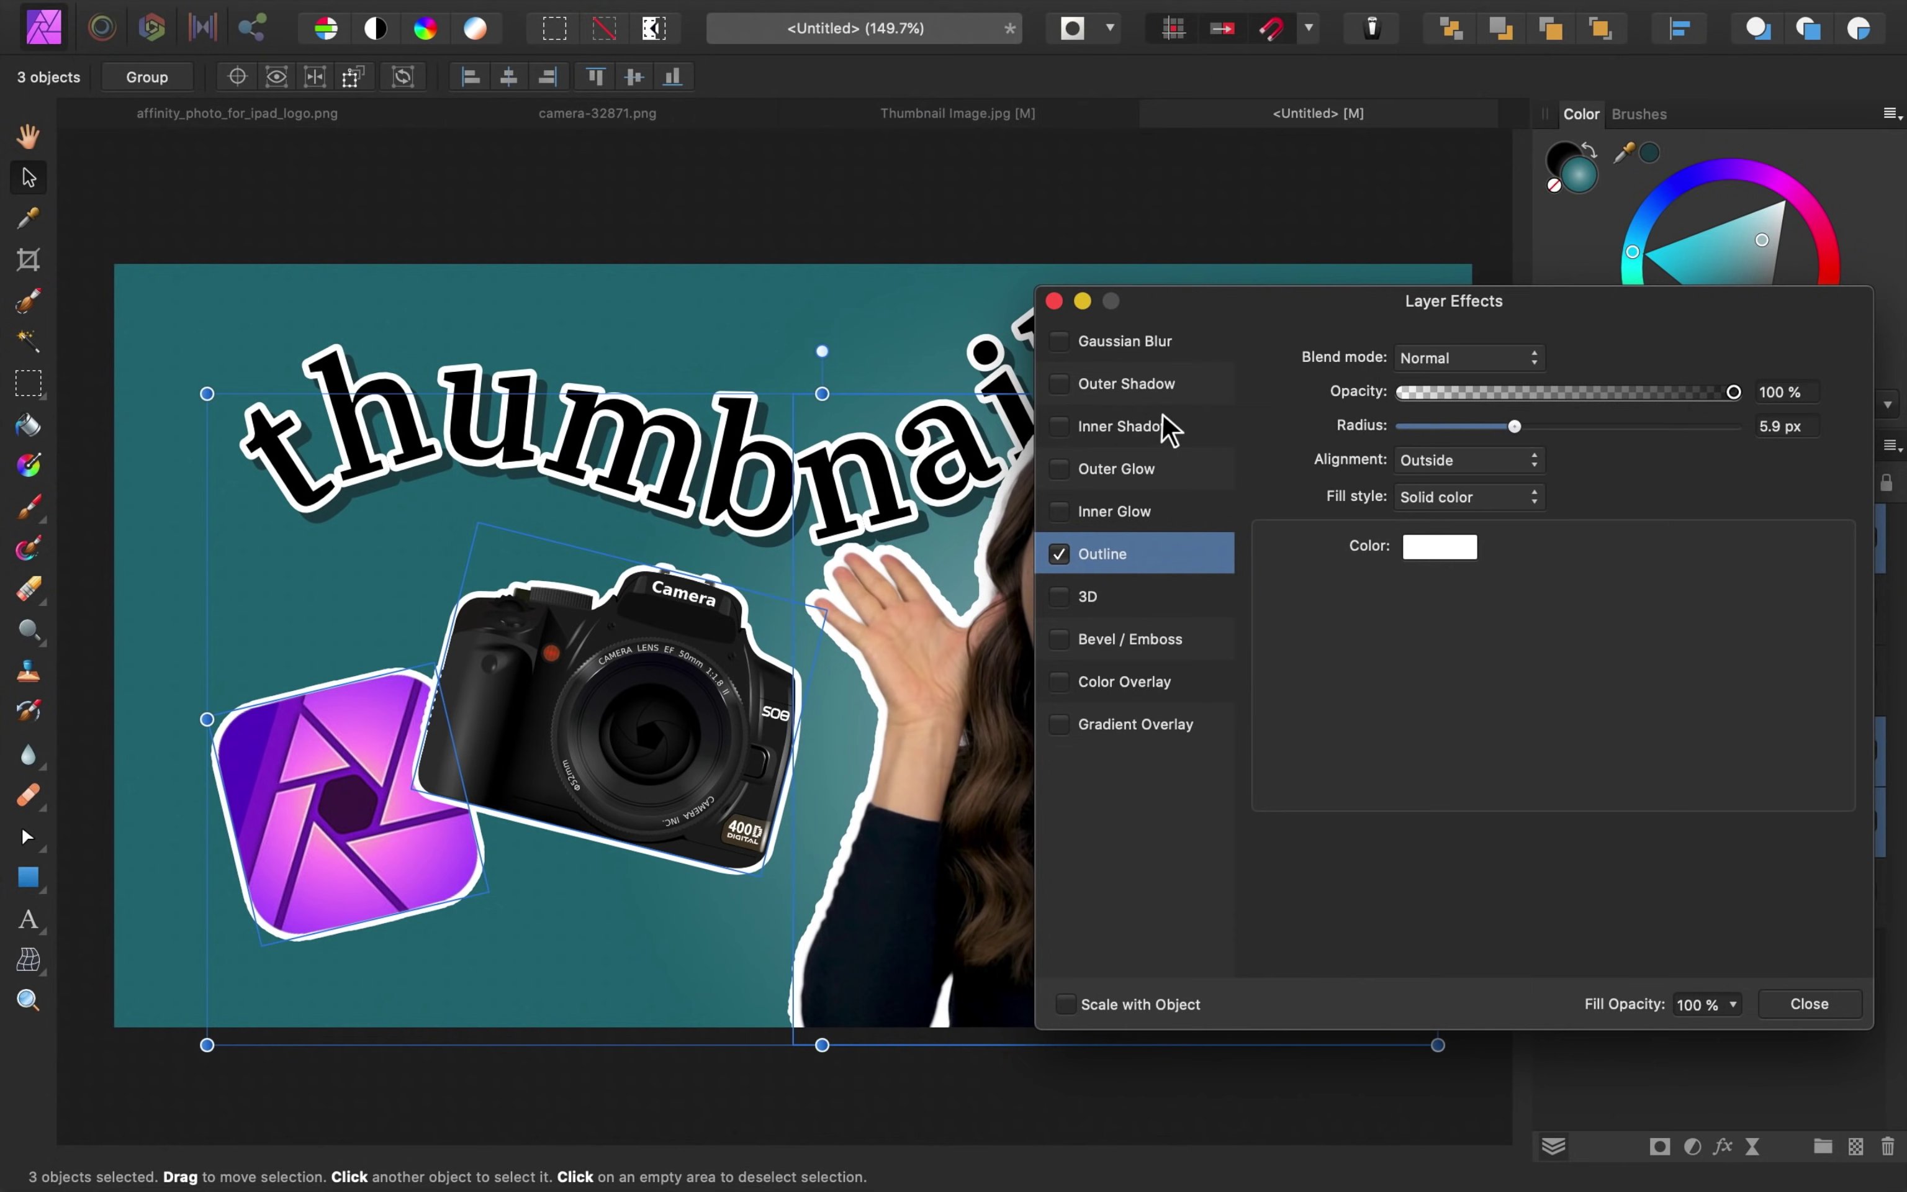
- Add a soft Outer Shadow with adjusted offset, blur and intensity, then close and deselect
left_click(1091, 391)
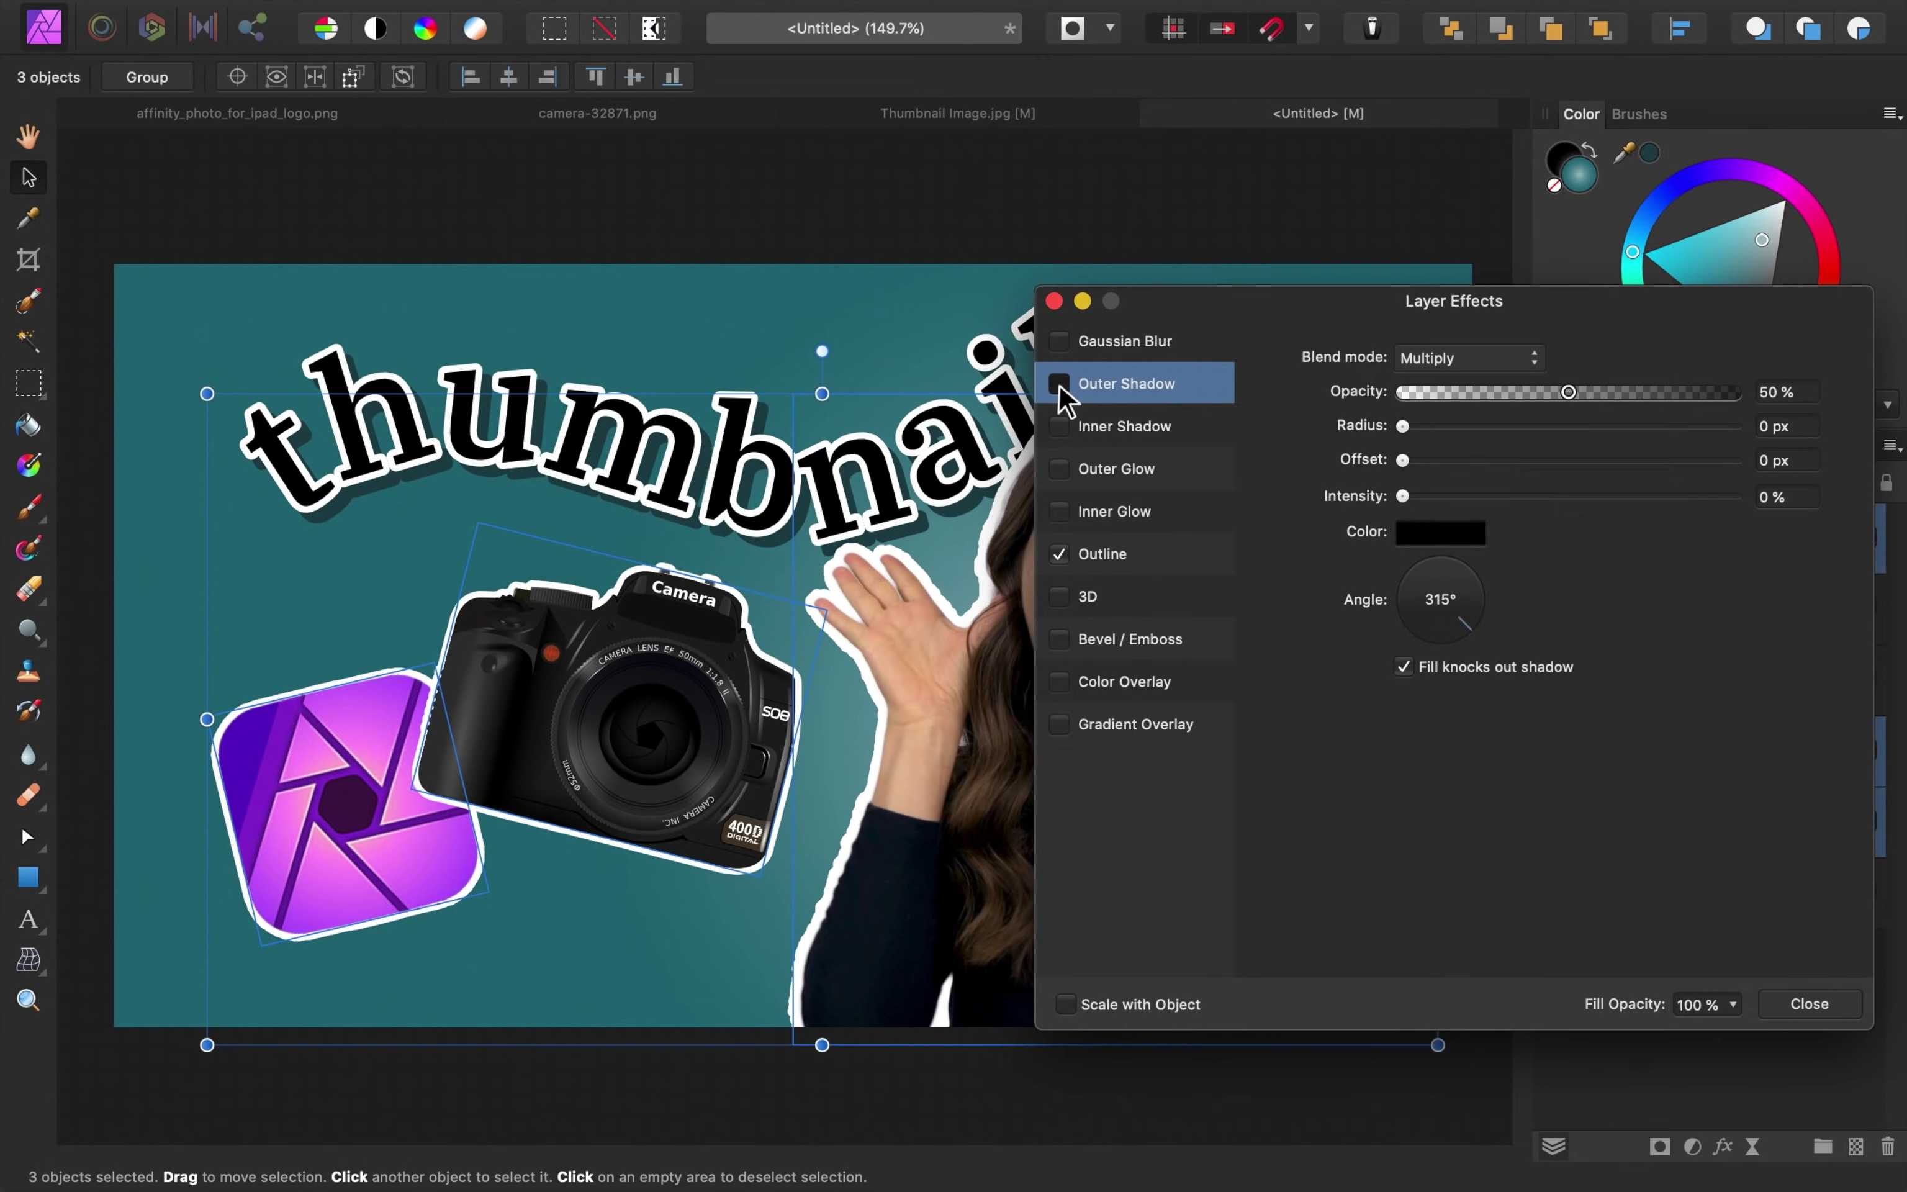
left_click(1058, 386)
left_click_drag(1403, 425, 1645, 461)
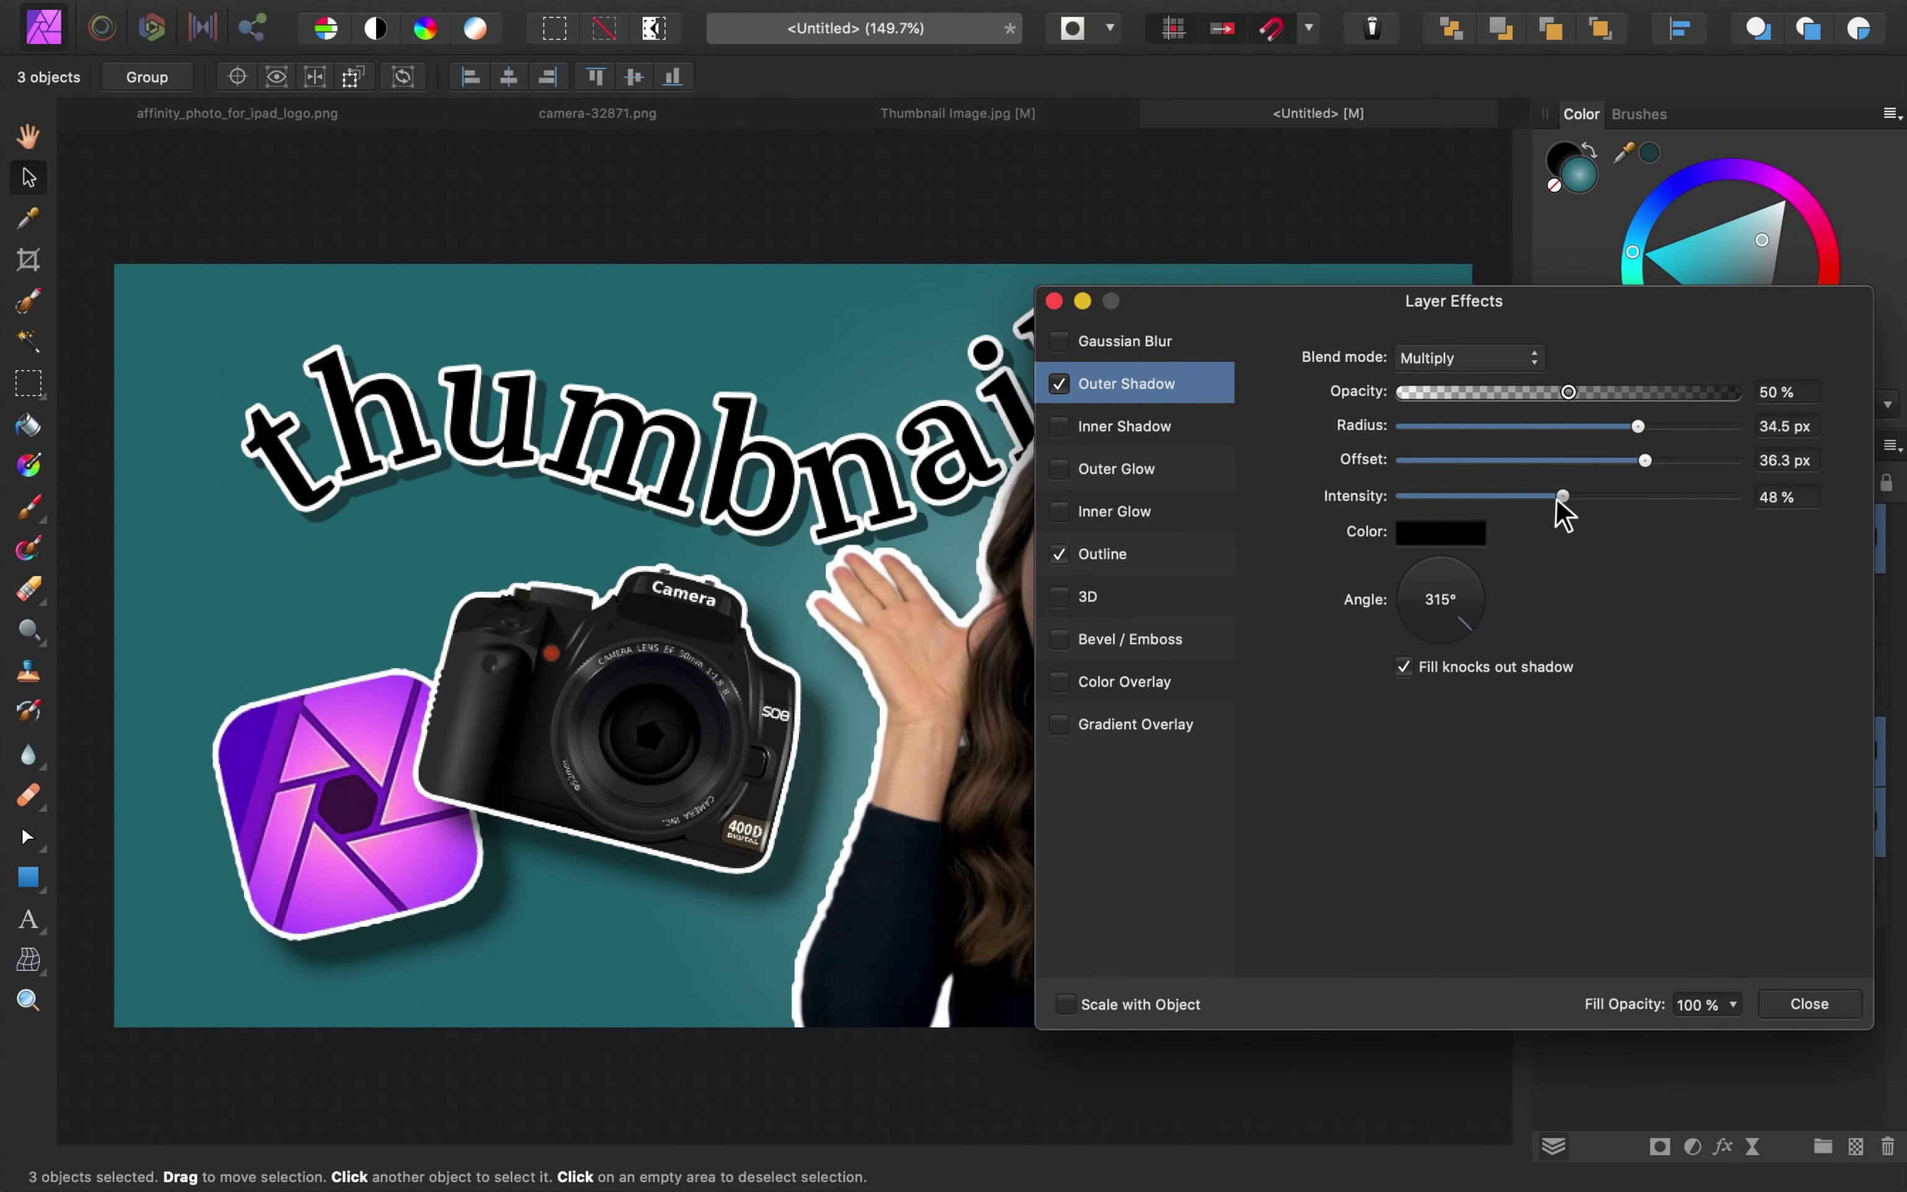
left_click_drag(1557, 499, 1583, 496)
left_click_drag(1637, 426, 1550, 497)
left_click(1053, 300)
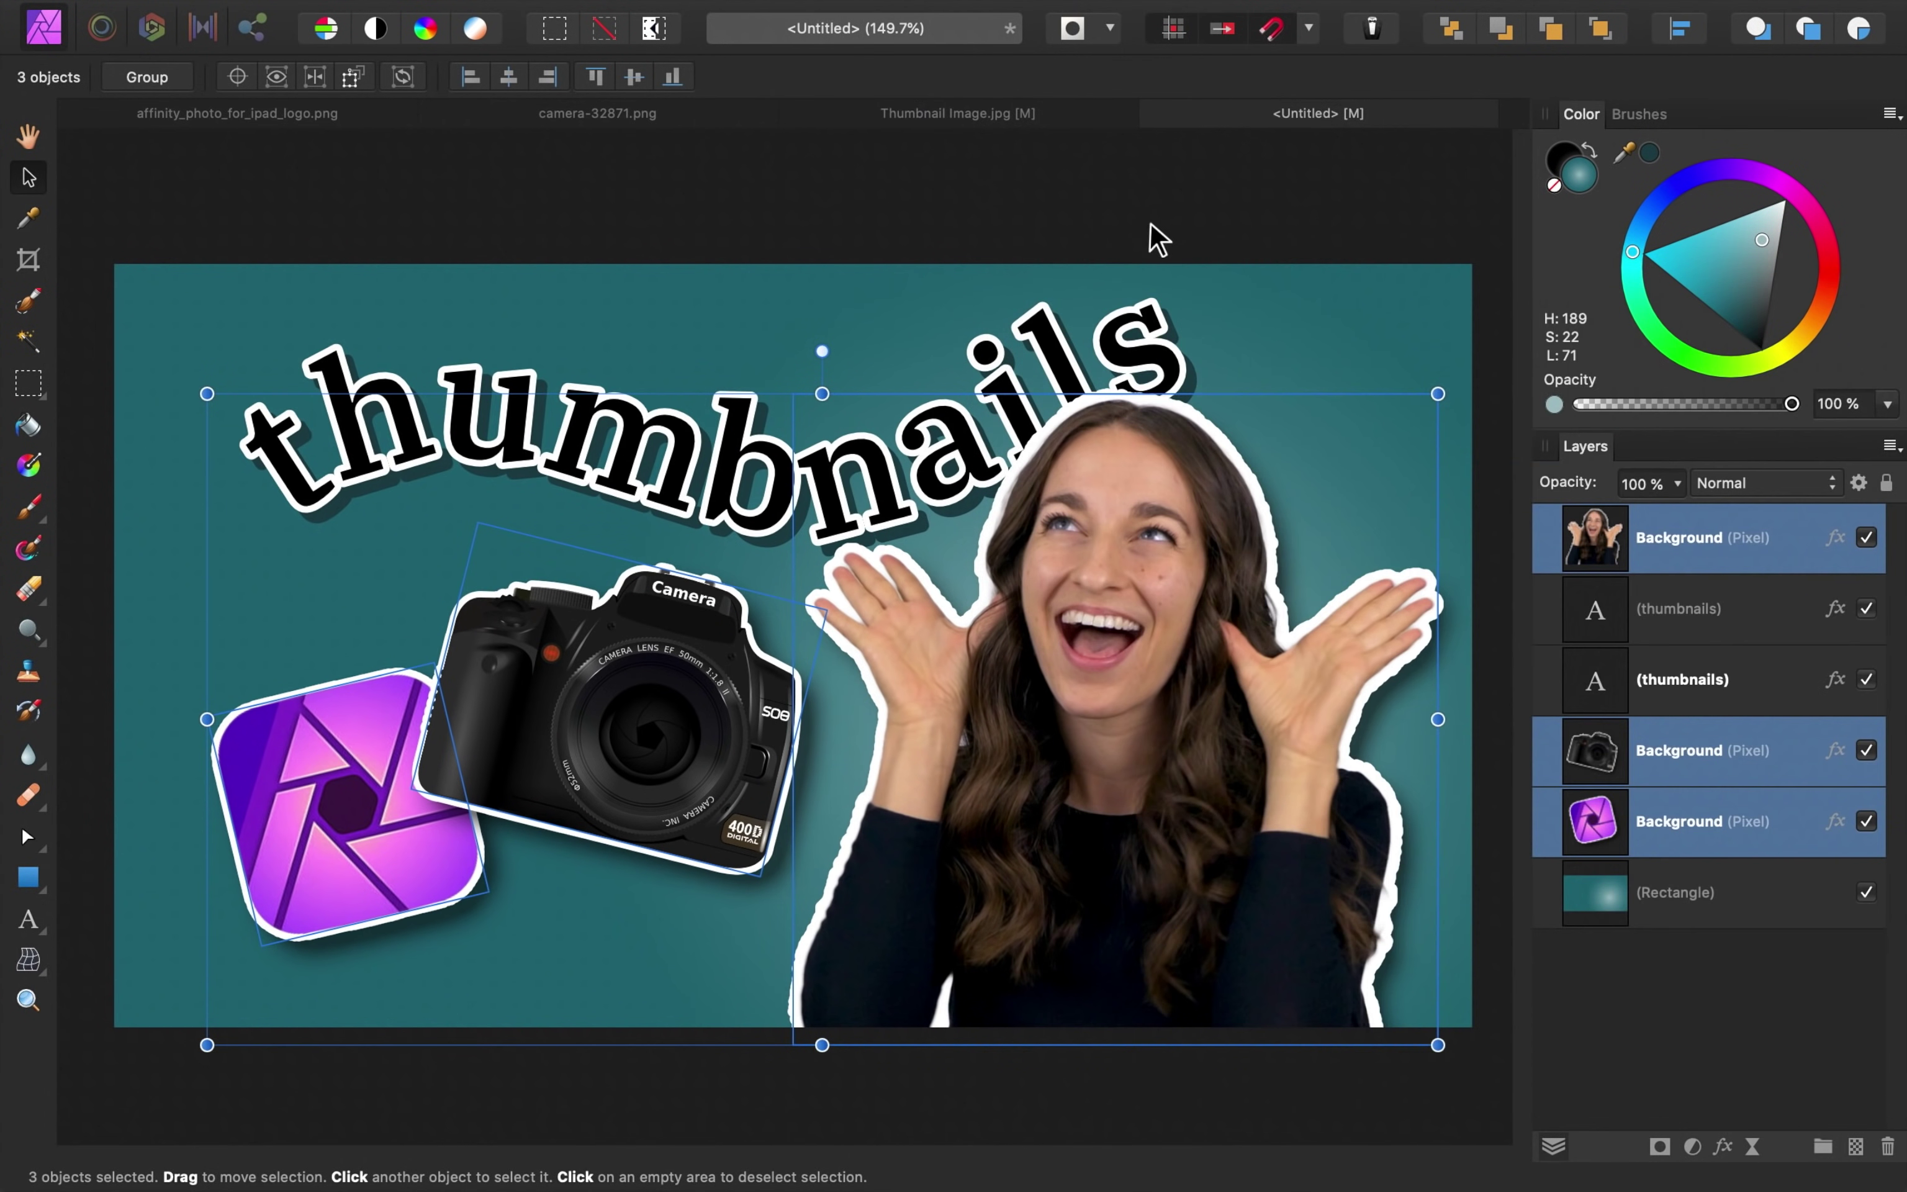
left_click(1158, 238)
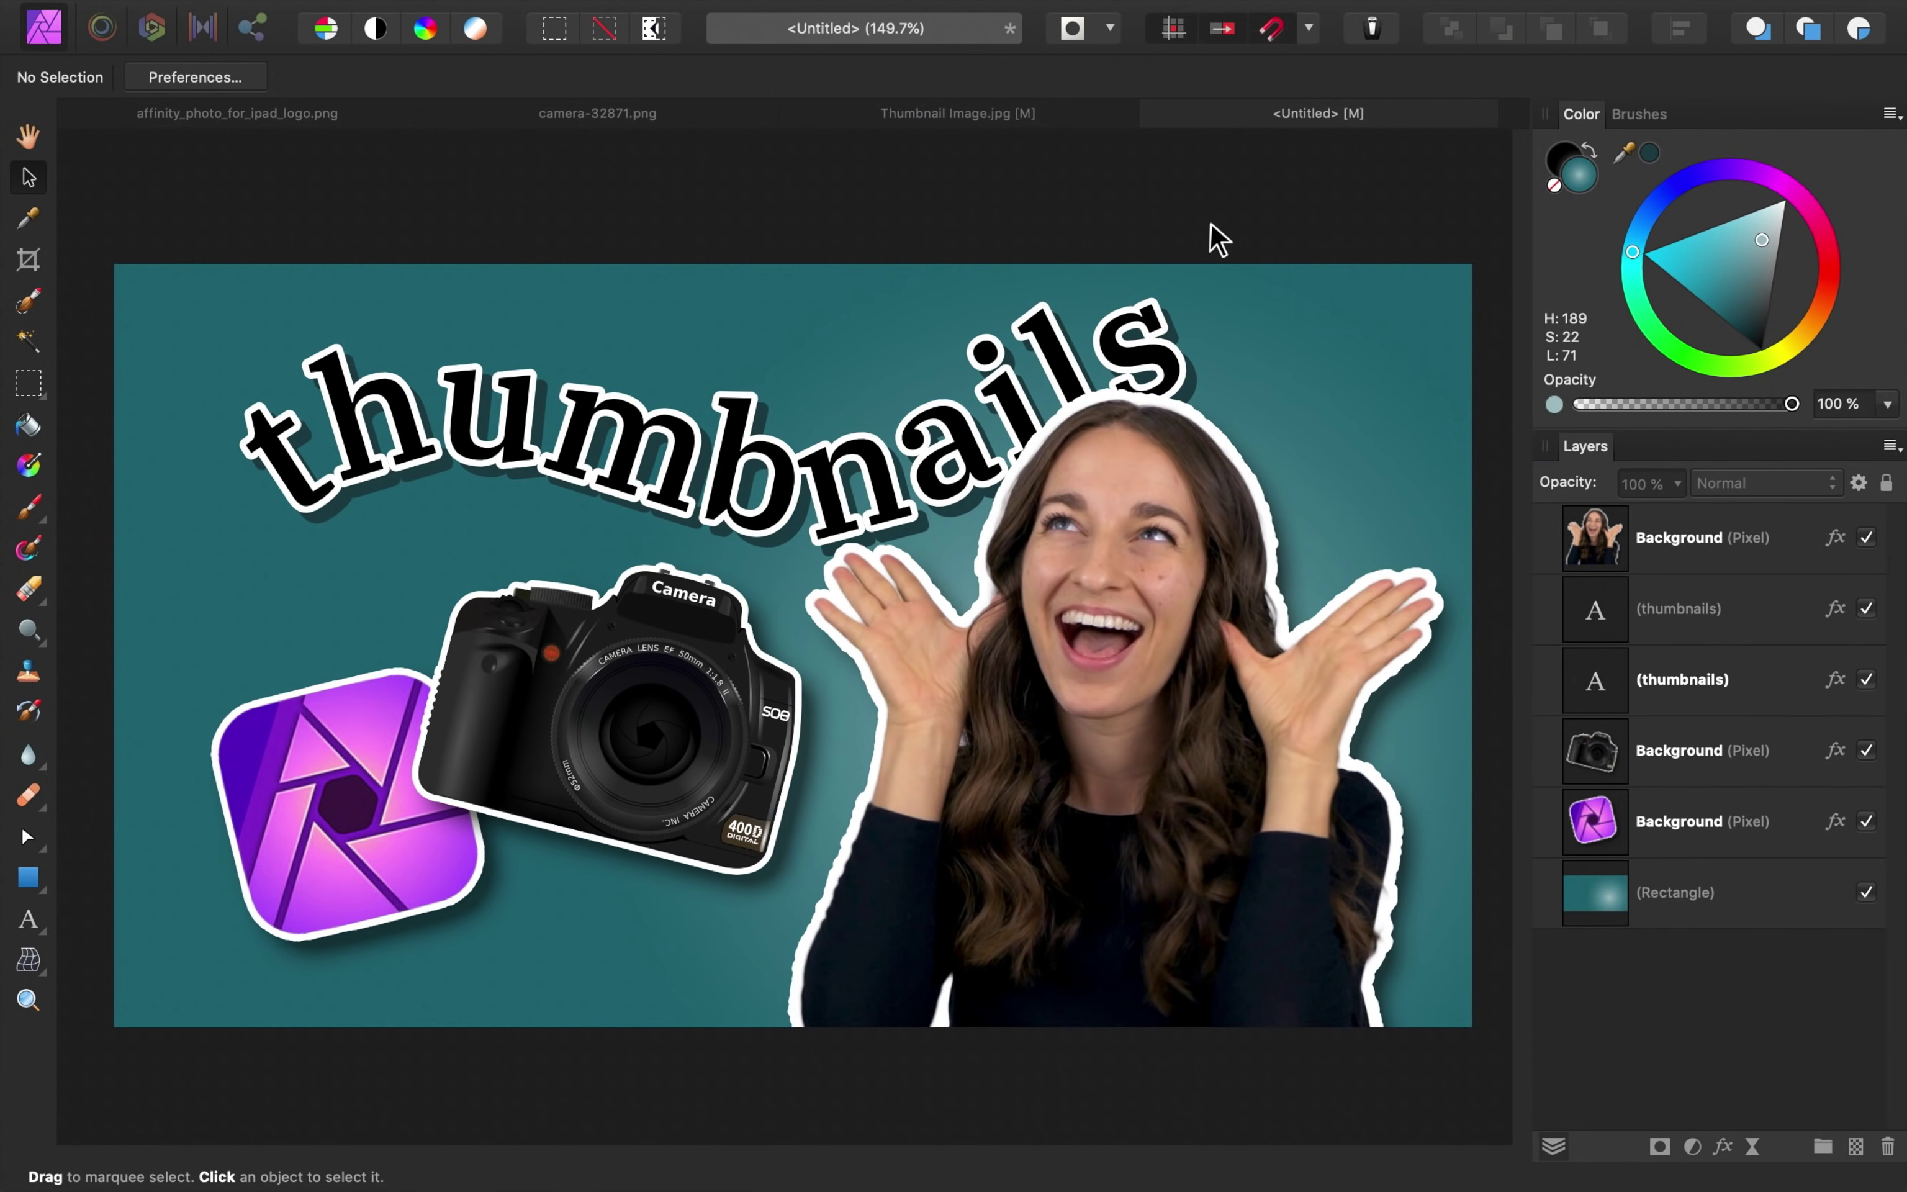
- Thin the woman's white outline to a 2.8 px radius in her layer effects
left_click(1690, 558)
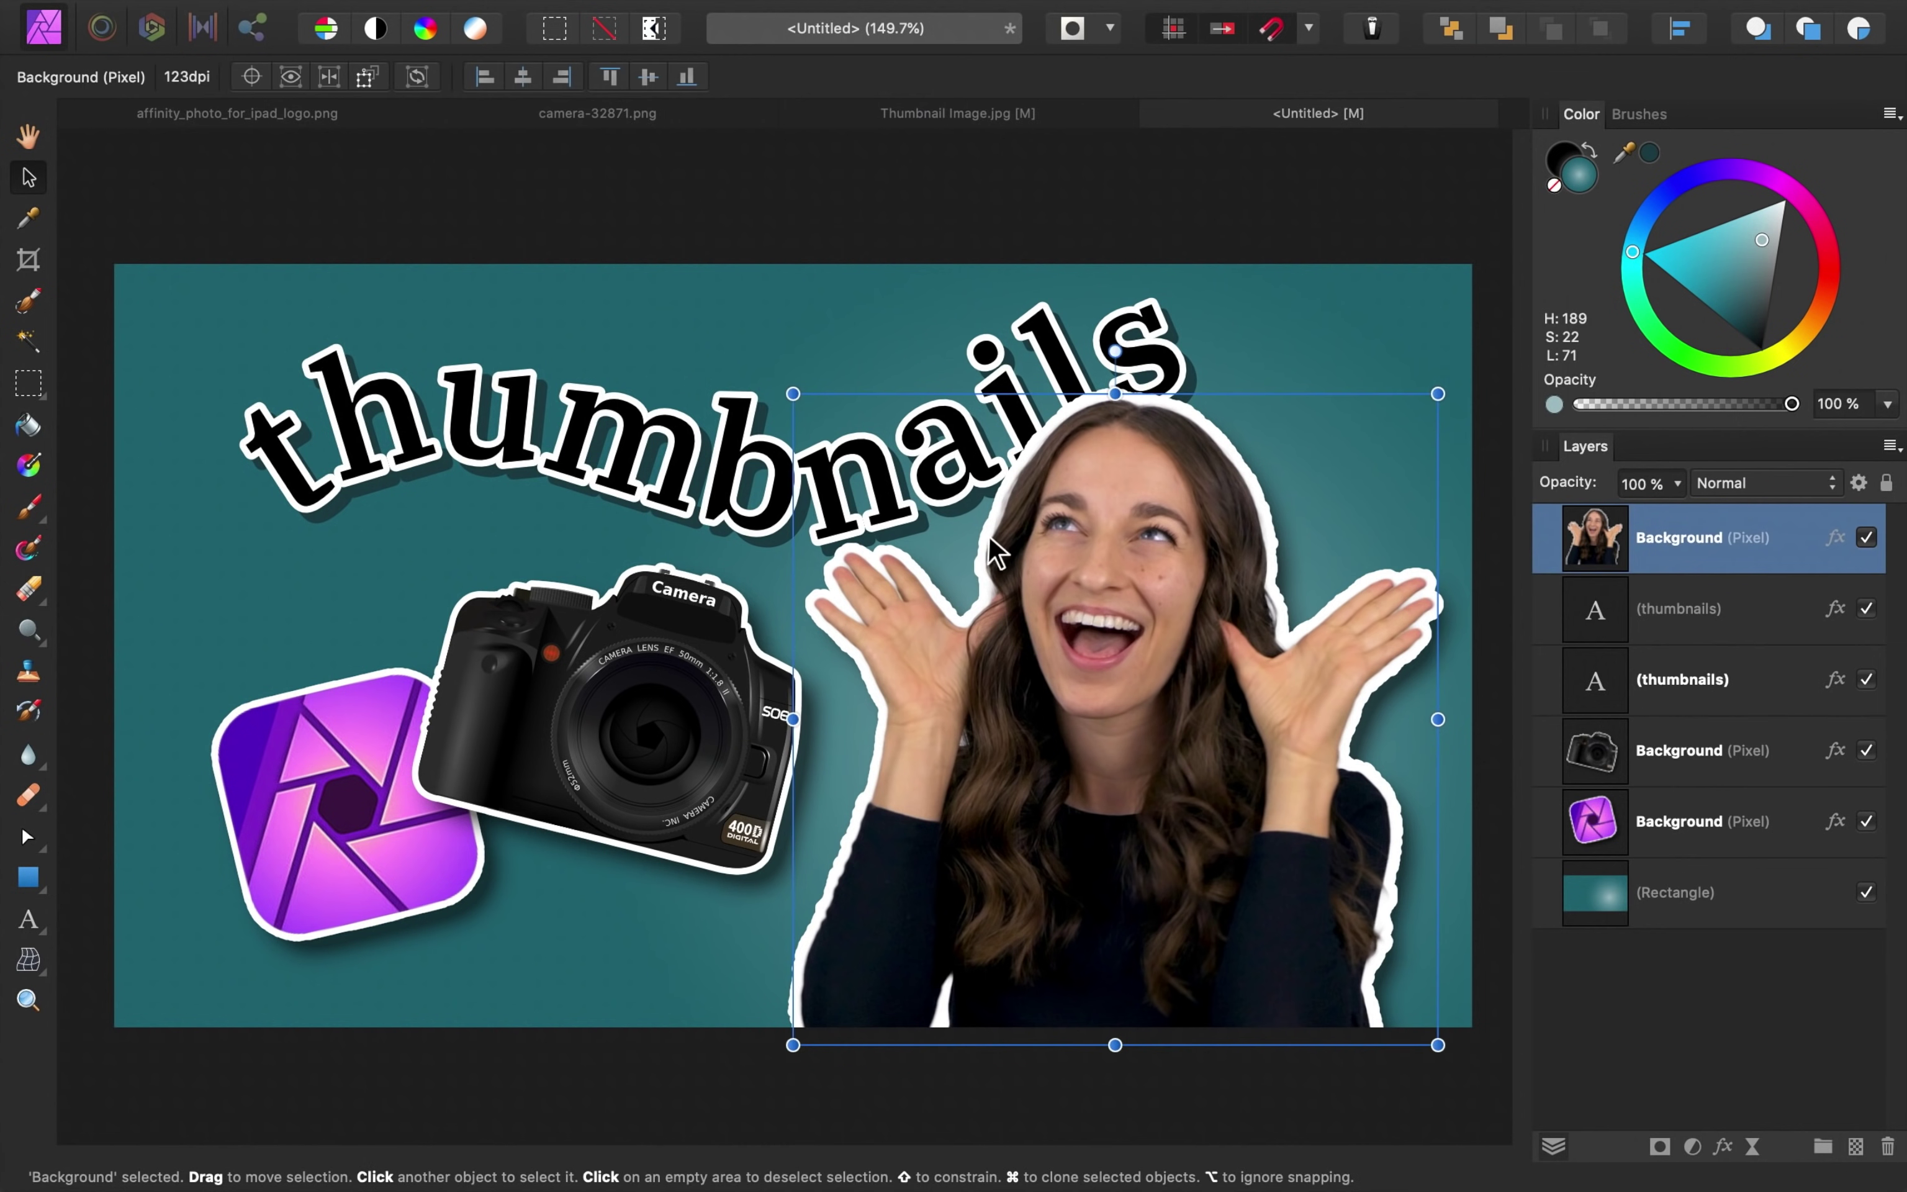
left_click(1835, 539)
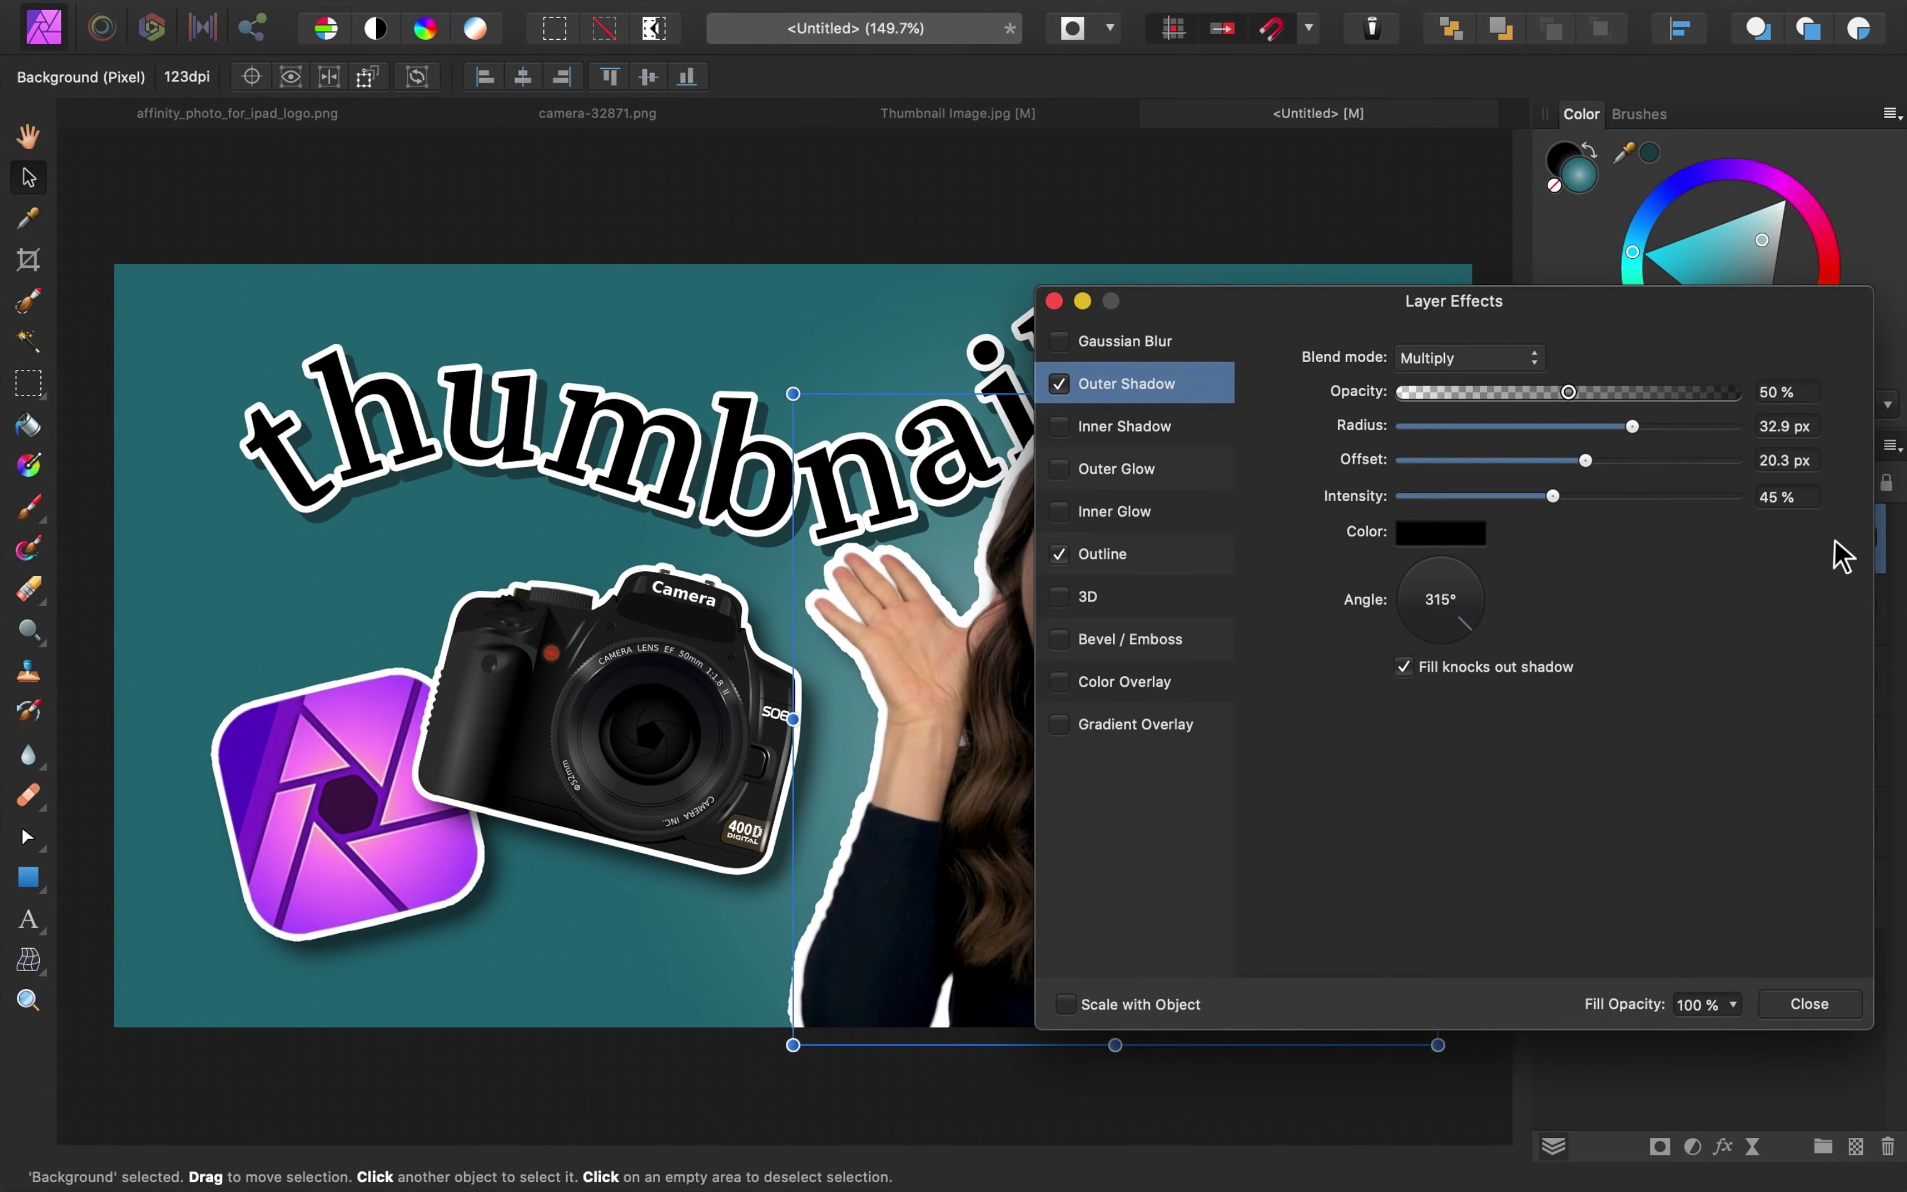
scroll(694, 510, "right", 5)
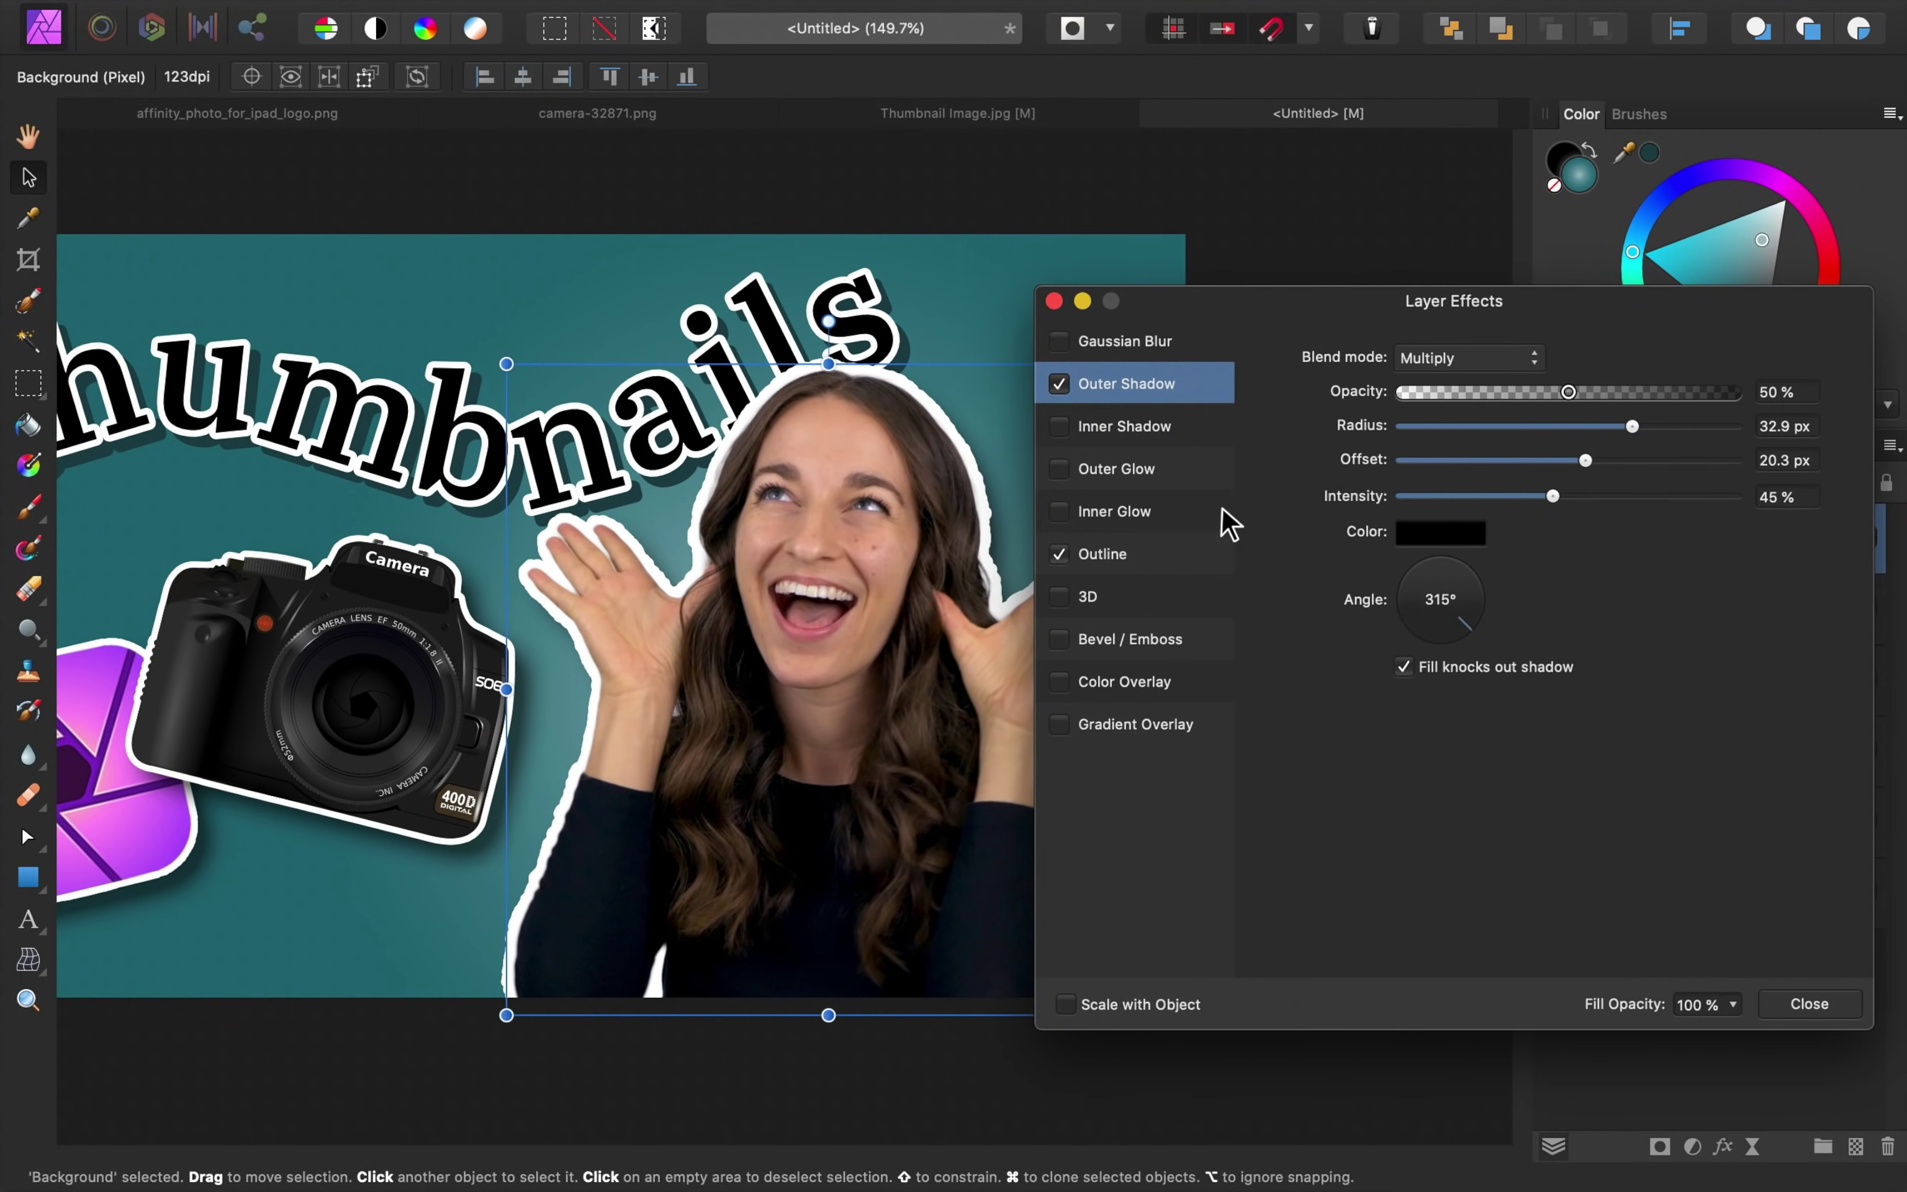
left_click(1100, 556)
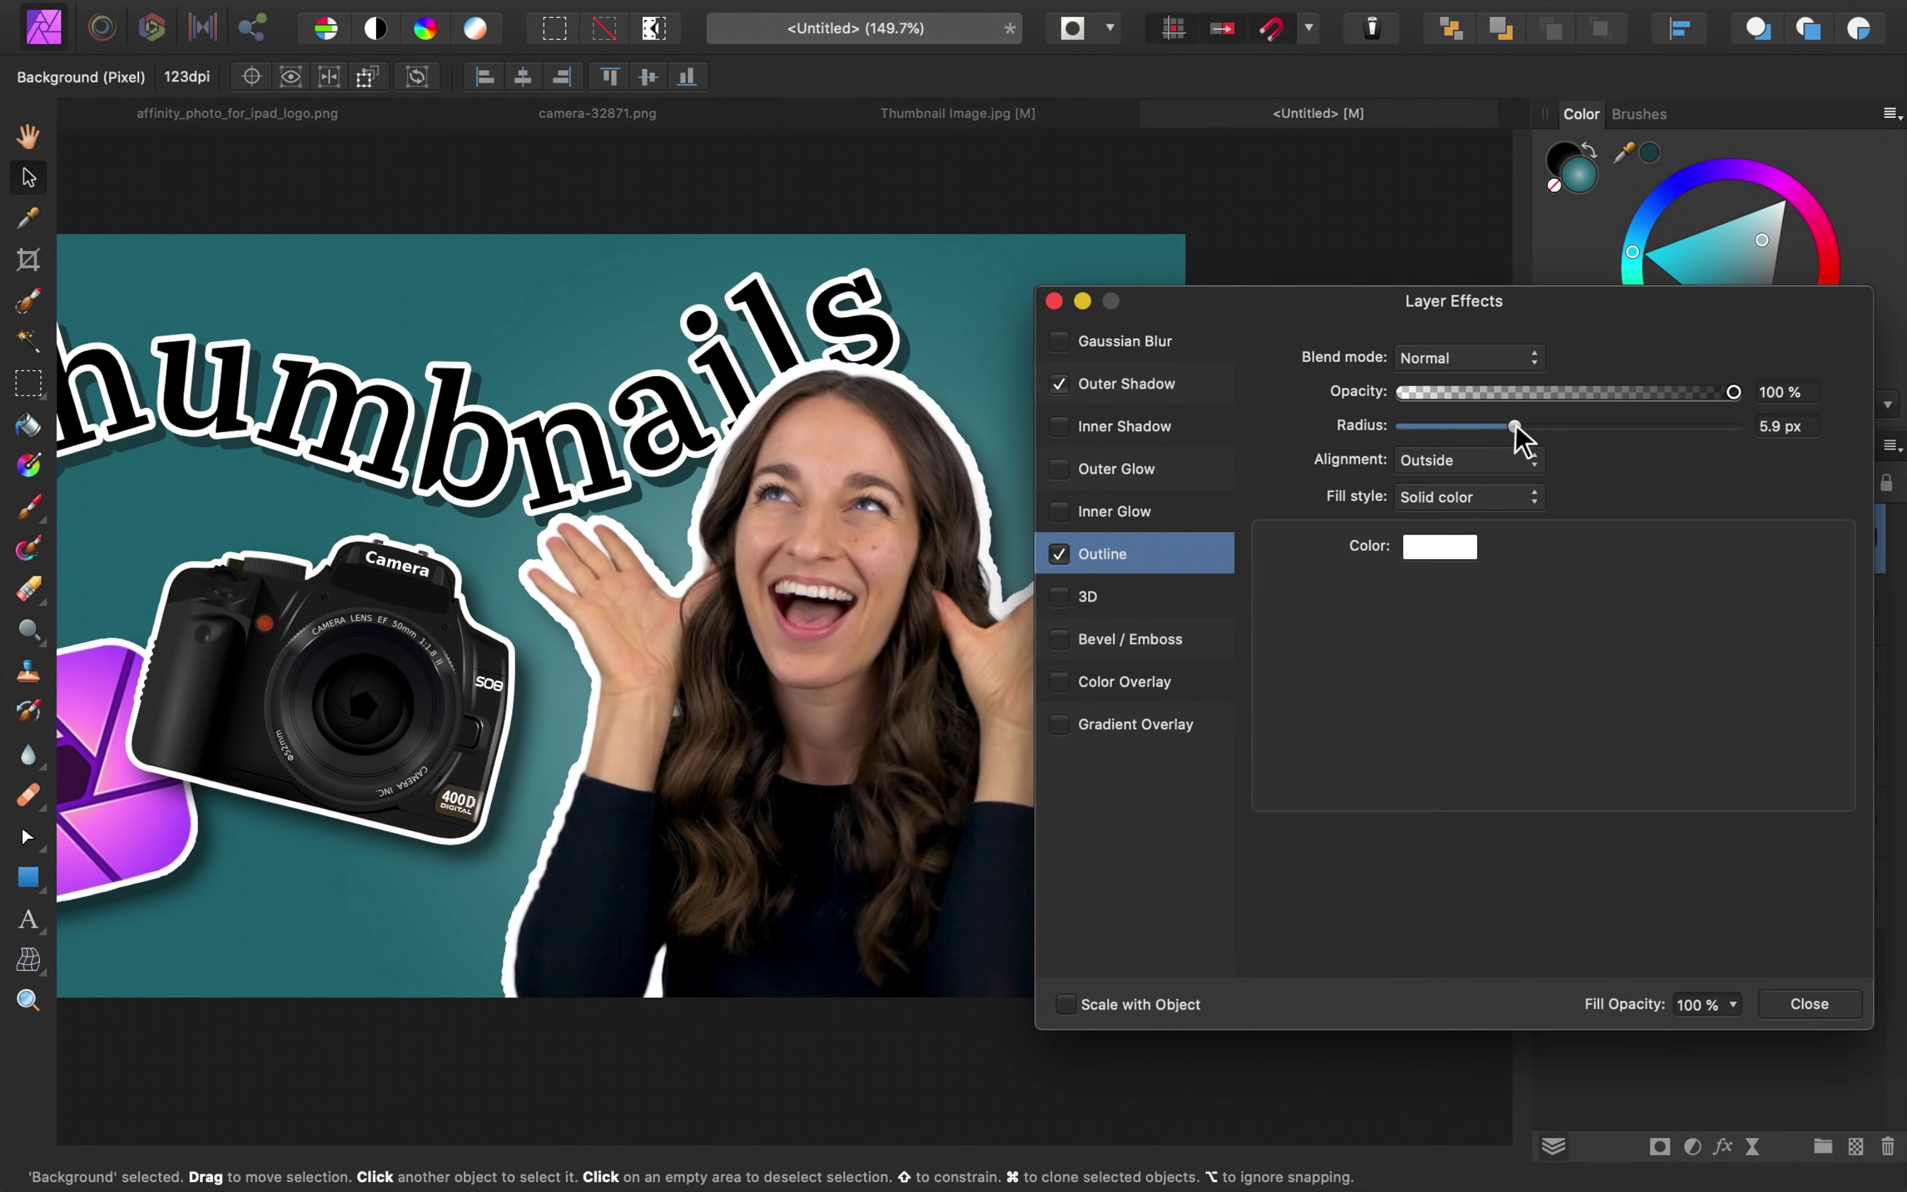
left_click_drag(1514, 426, 1491, 427)
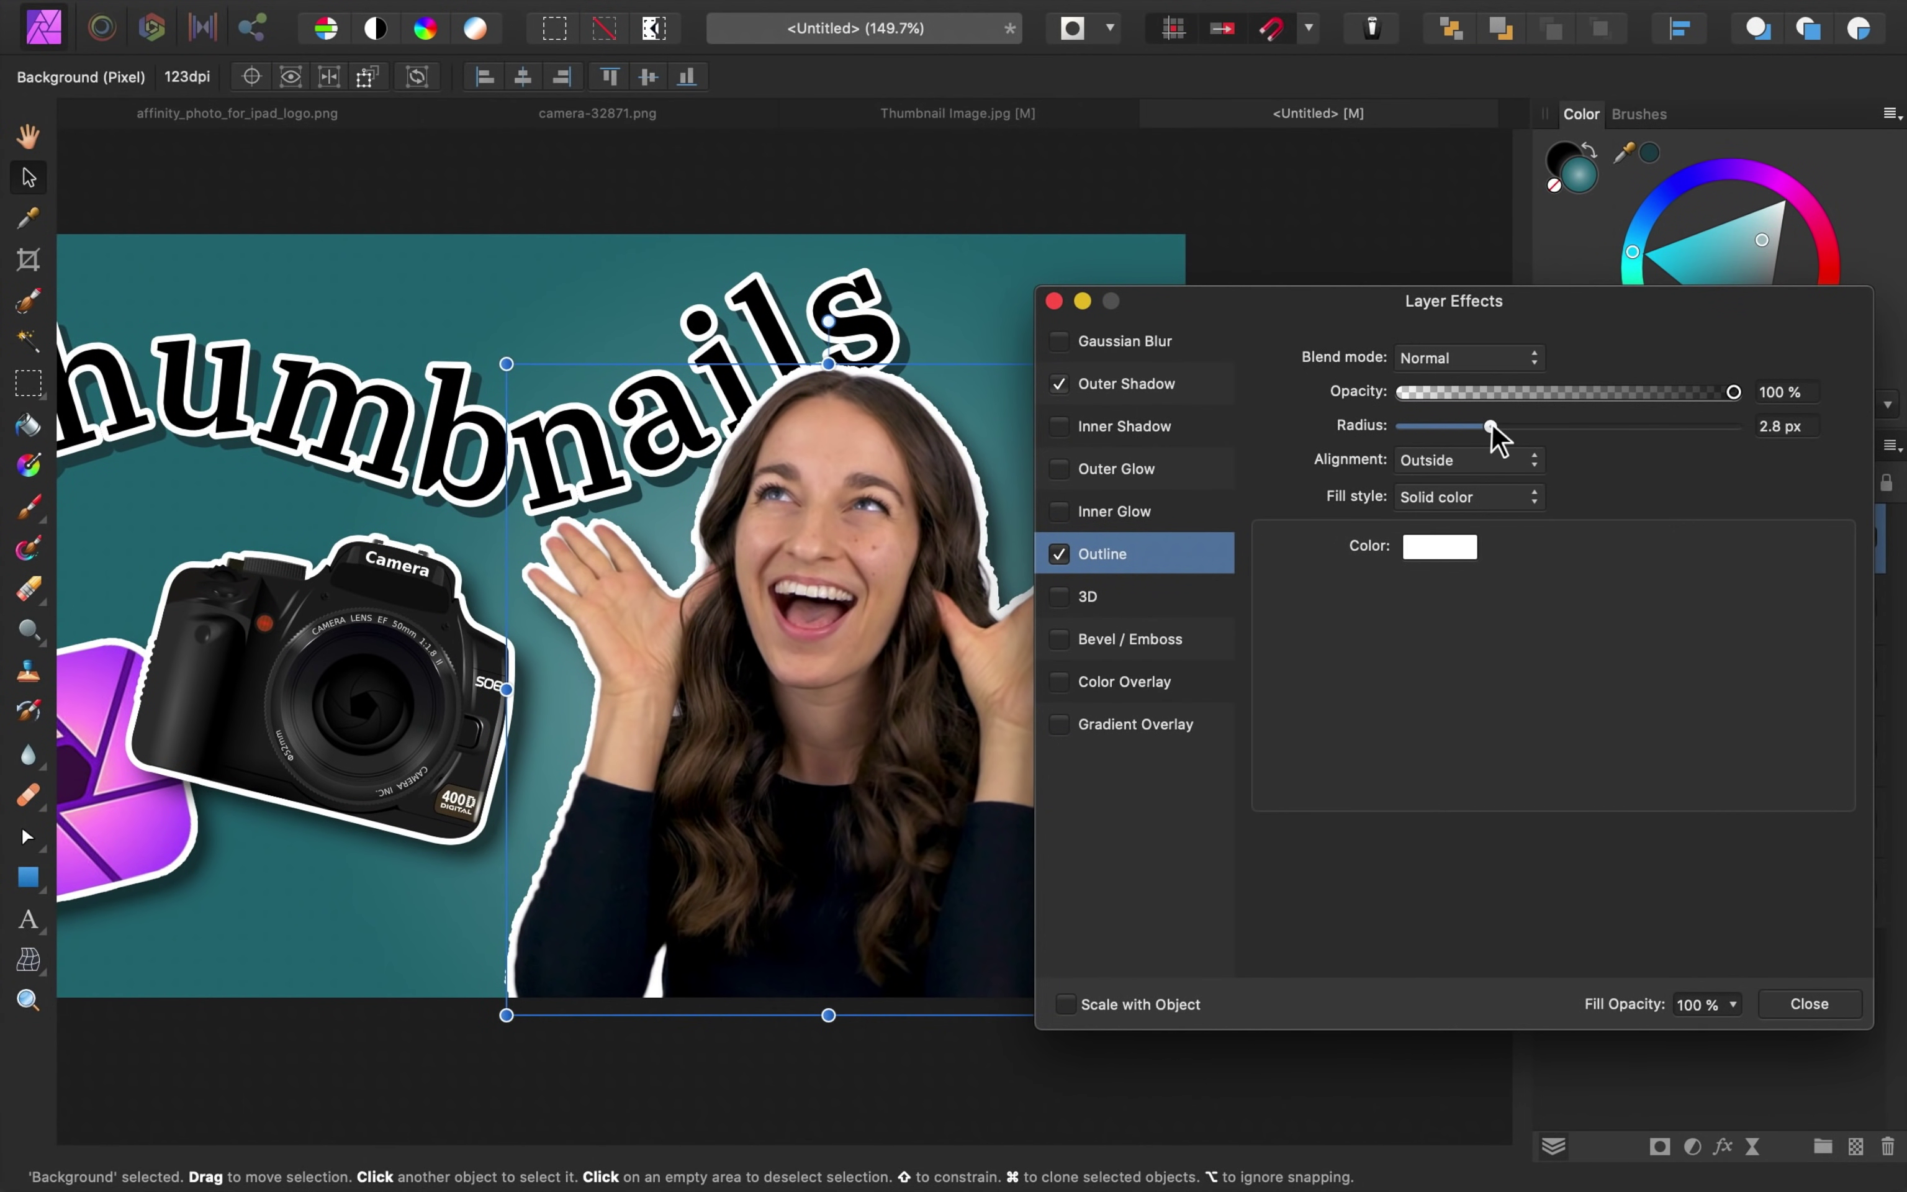
left_click(1053, 300)
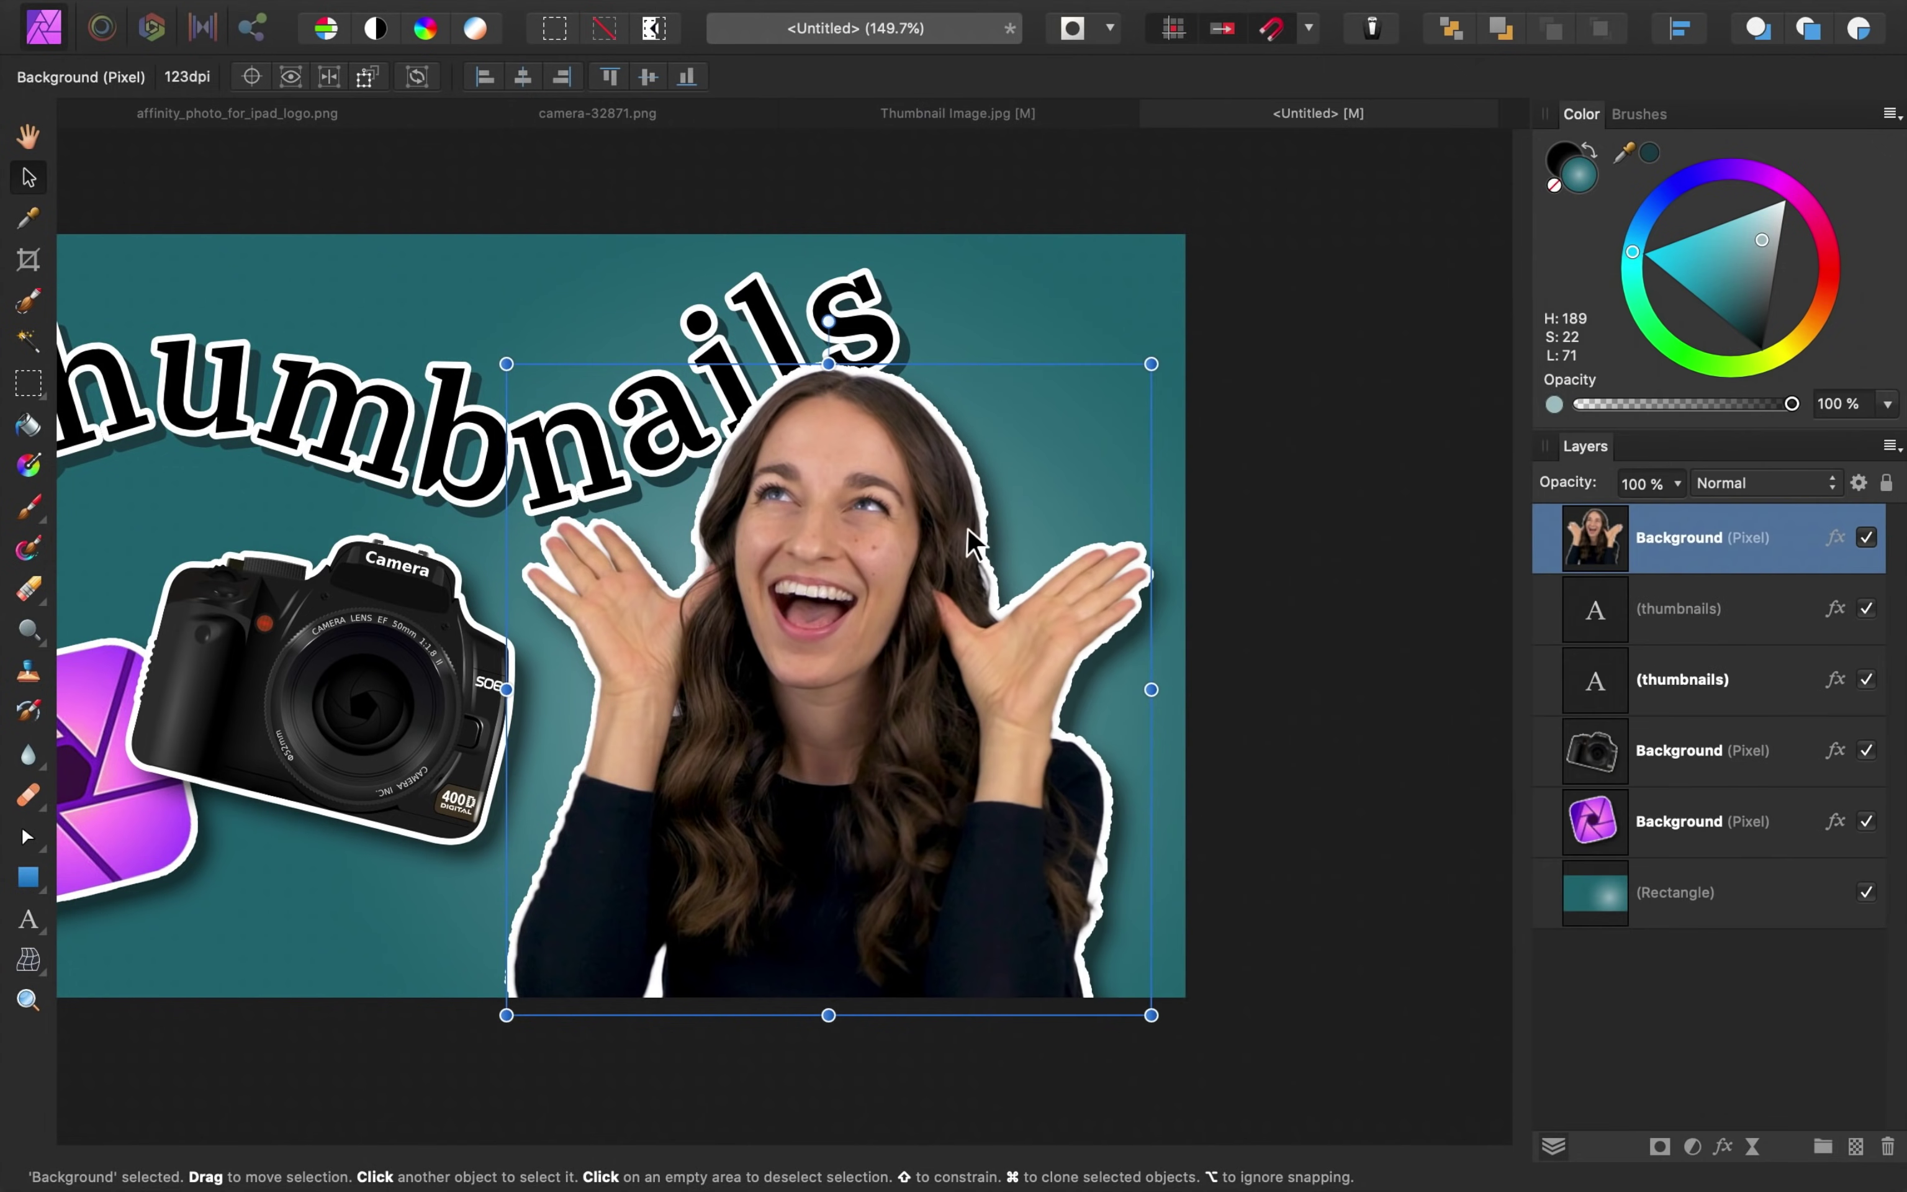
scroll(967, 529, "up", 5)
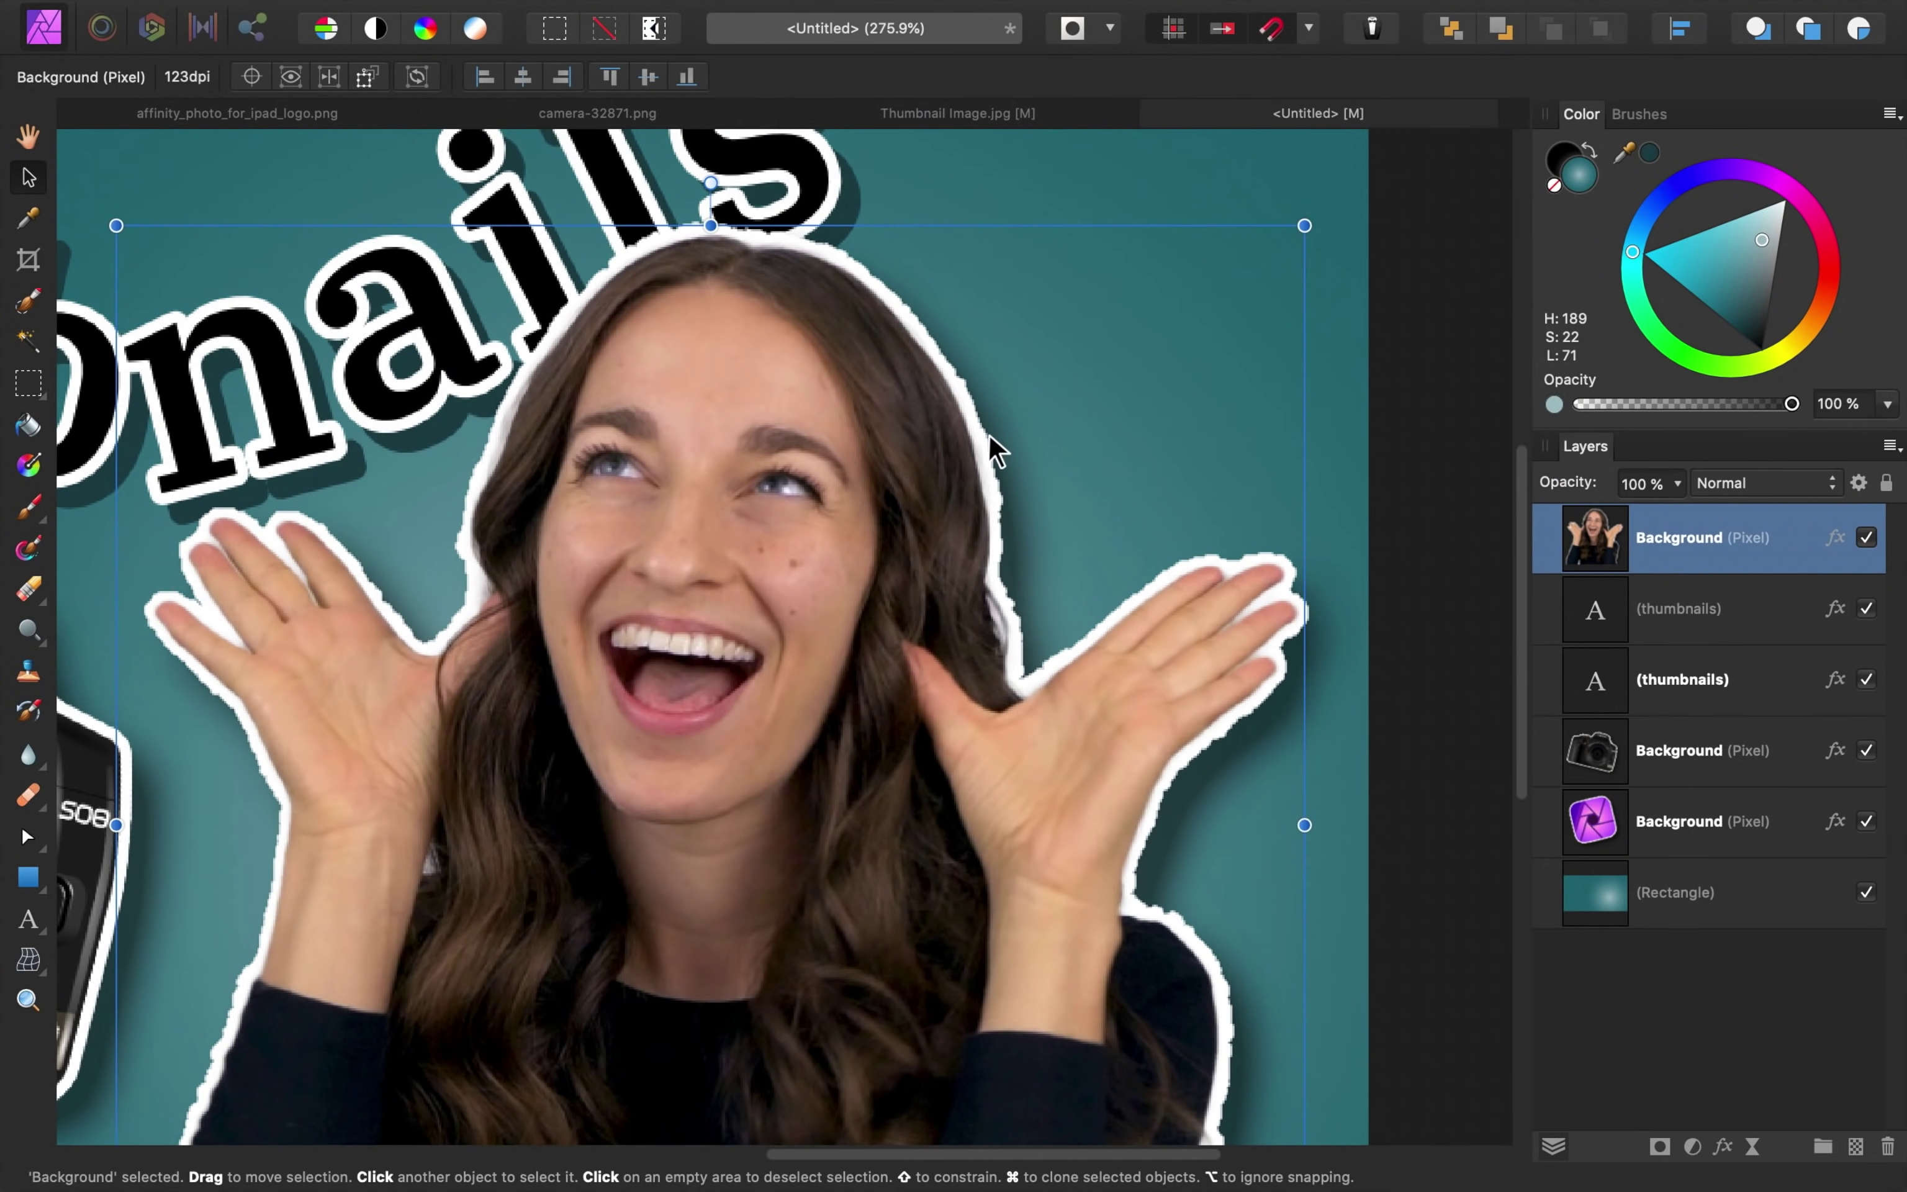
scroll(1002, 654, "down", 5)
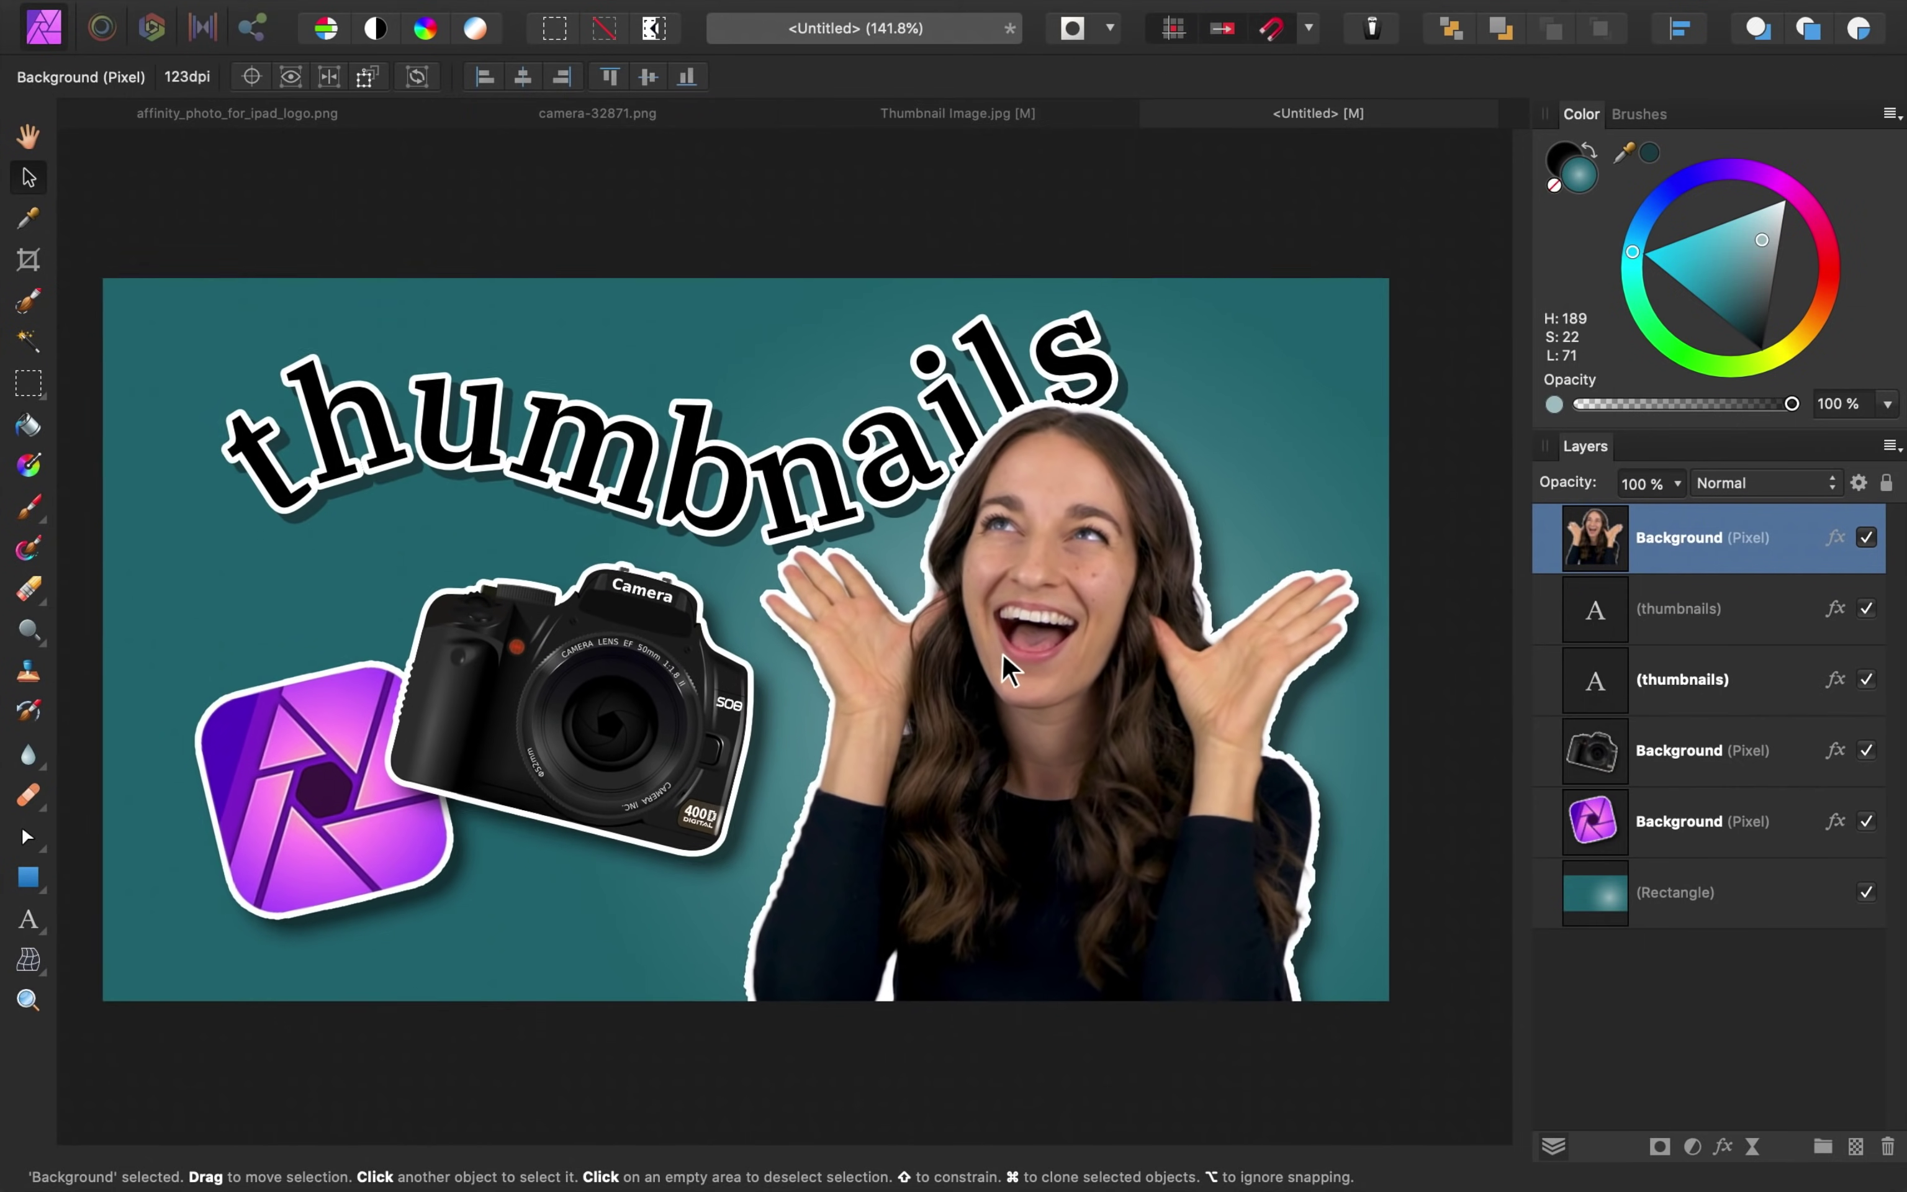
scroll(1002, 654, "down", 5)
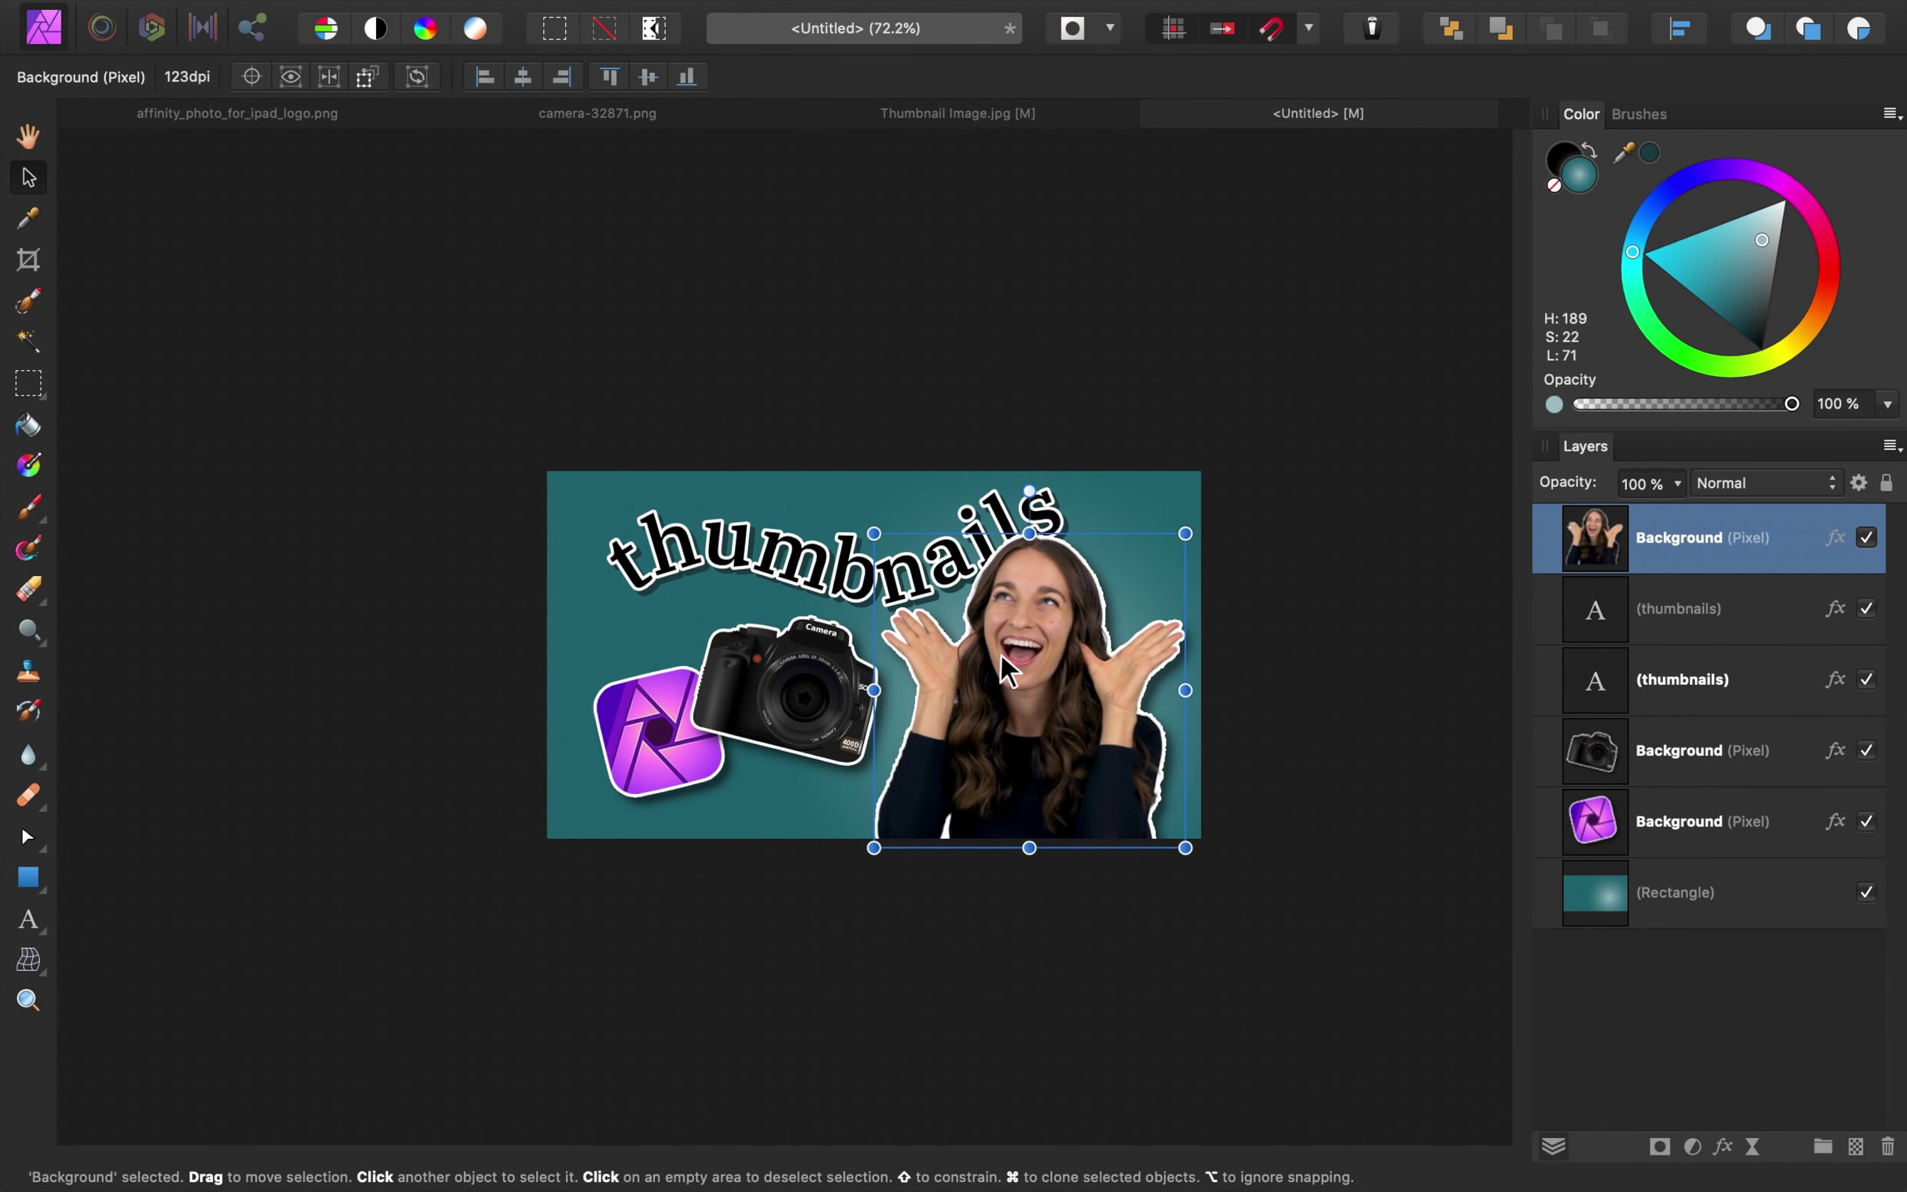
scroll(1003, 656, "up", 5)
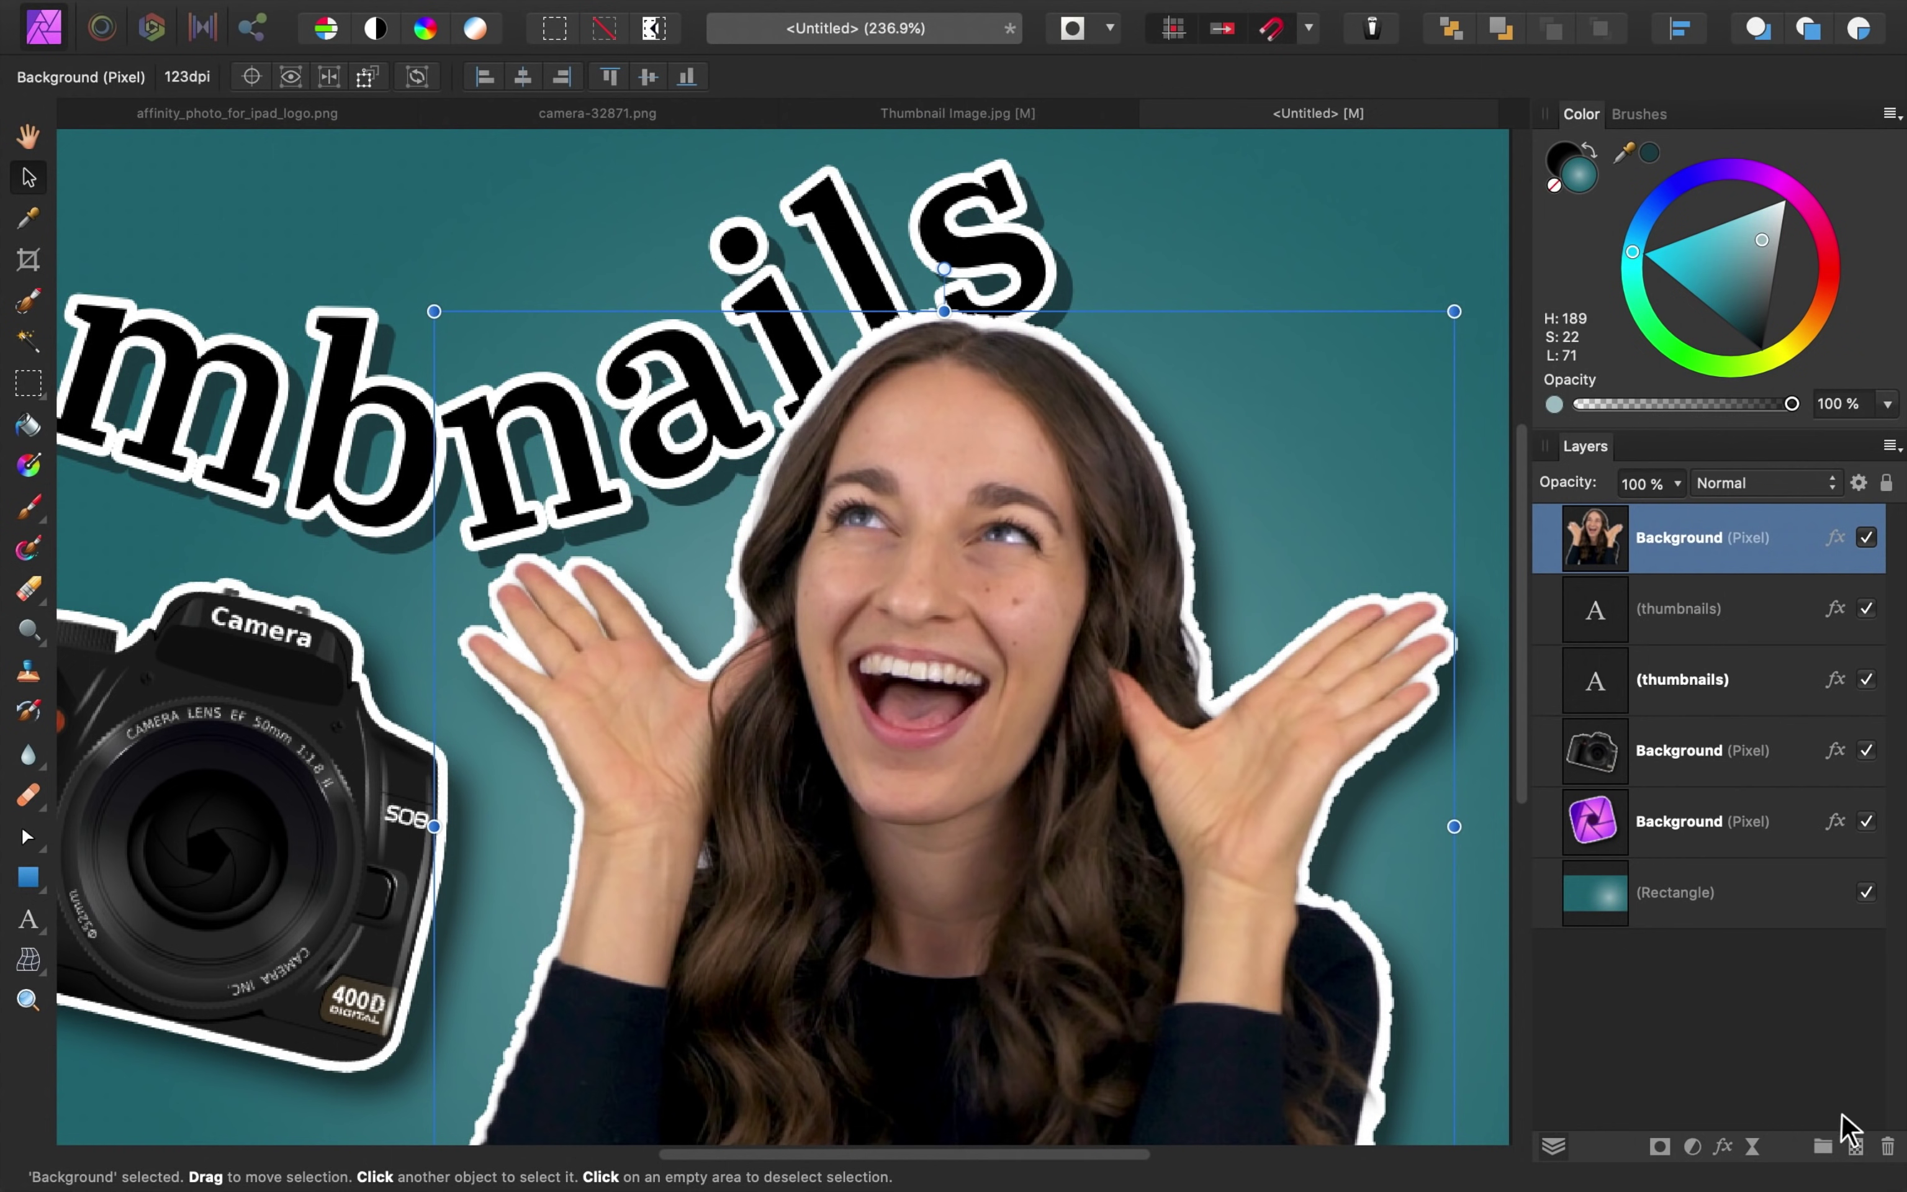
left_click(1855, 1147)
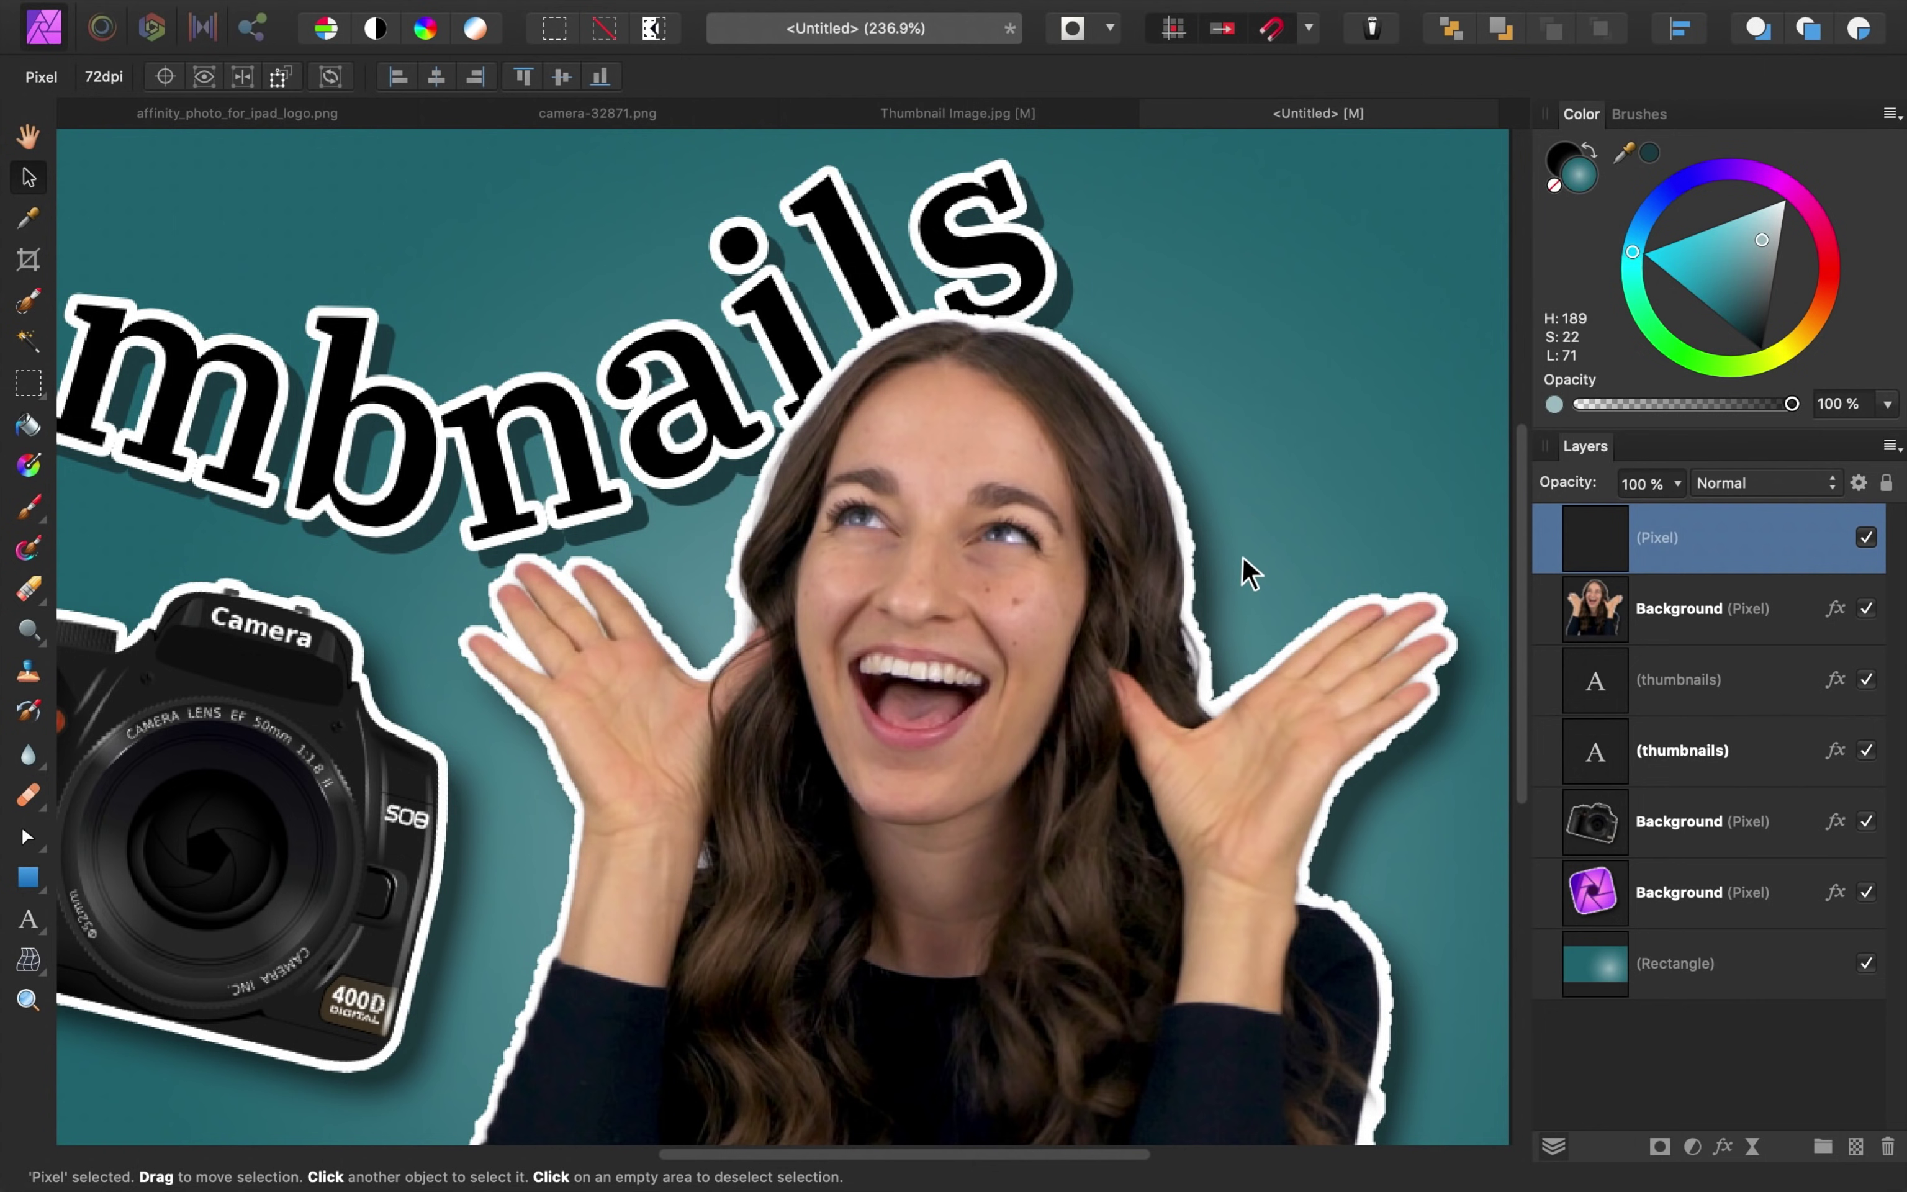
- Switch to a white Paint Brush and patch the outline along the hair edge
key("b")
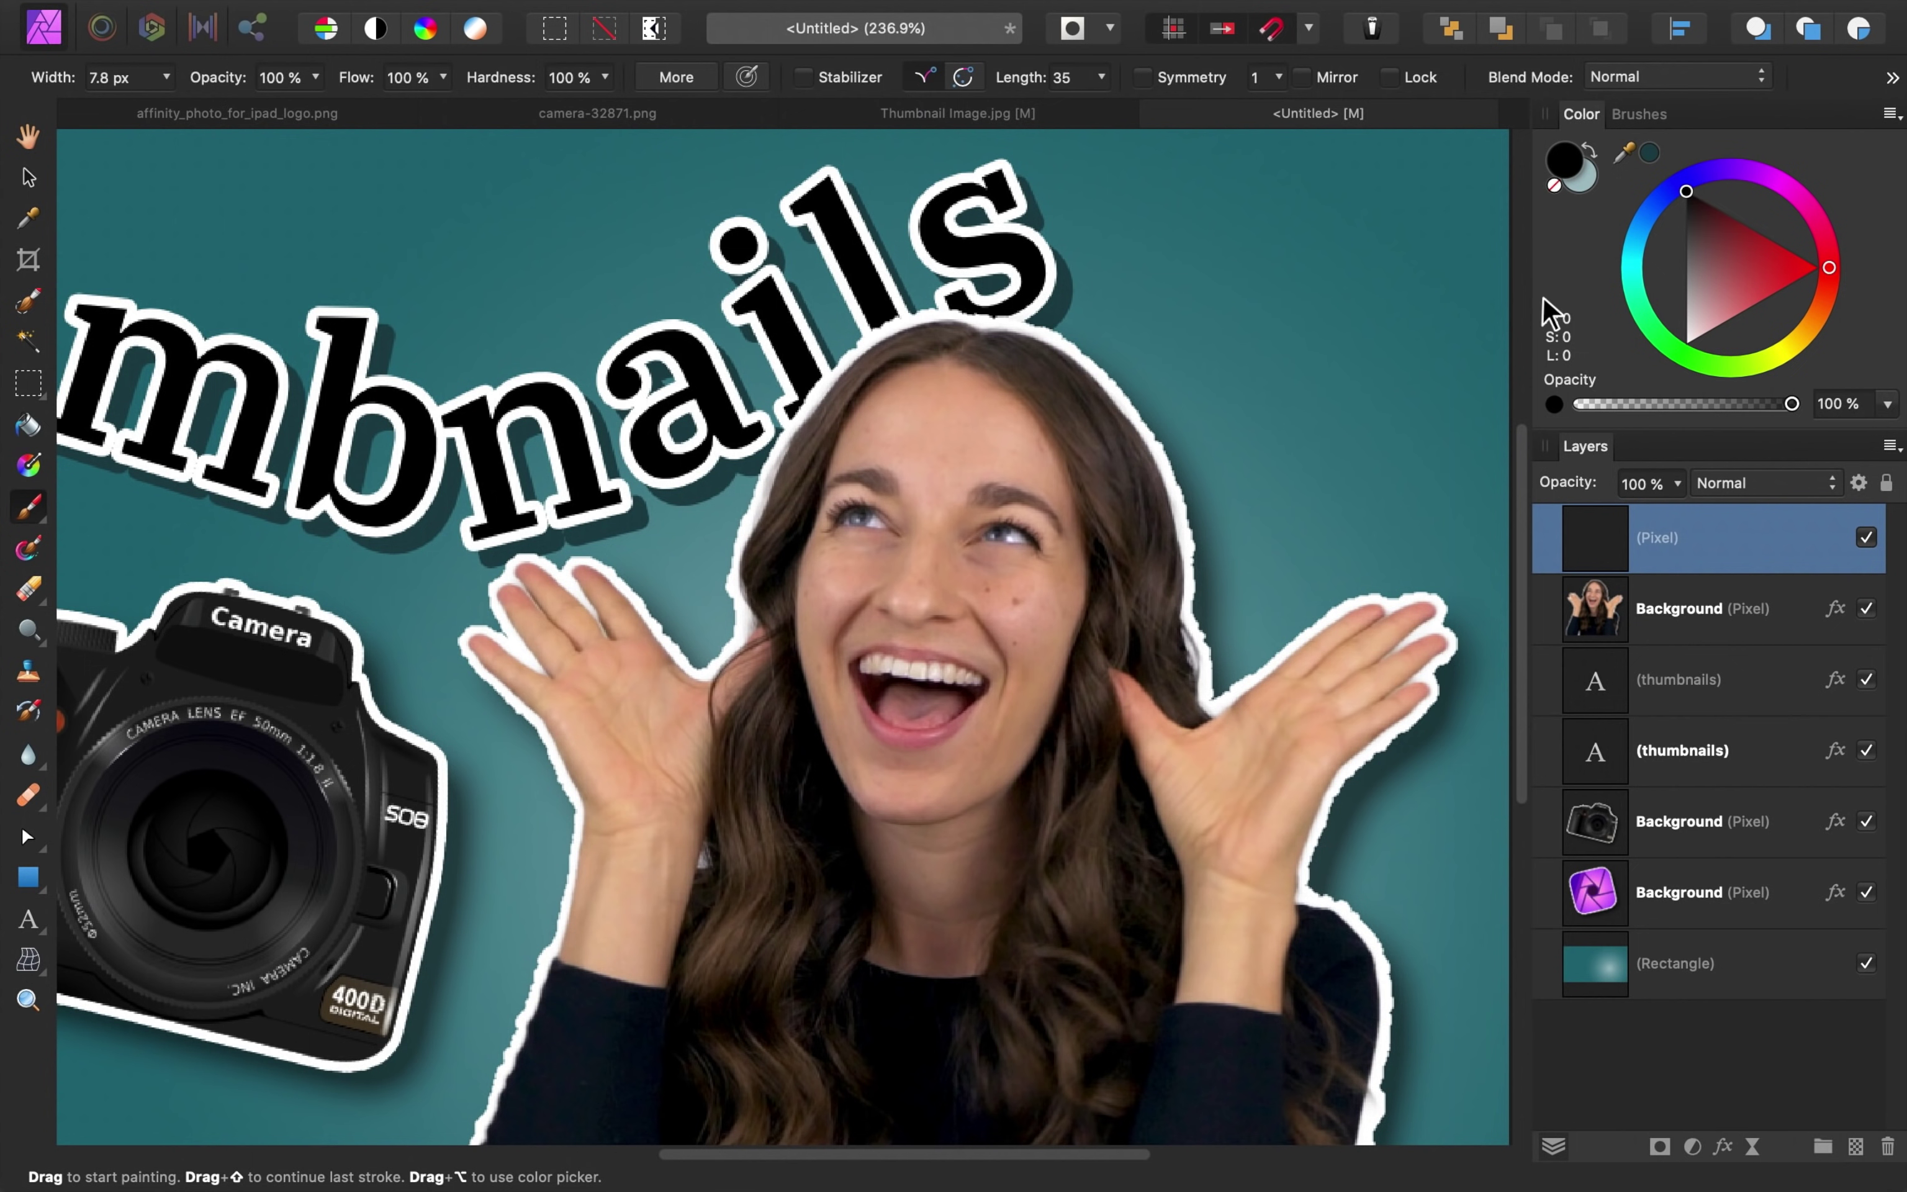
key("d")
left_click(1580, 179)
scroll(1178, 445, "up", 3)
scroll(1178, 445, "up", 1)
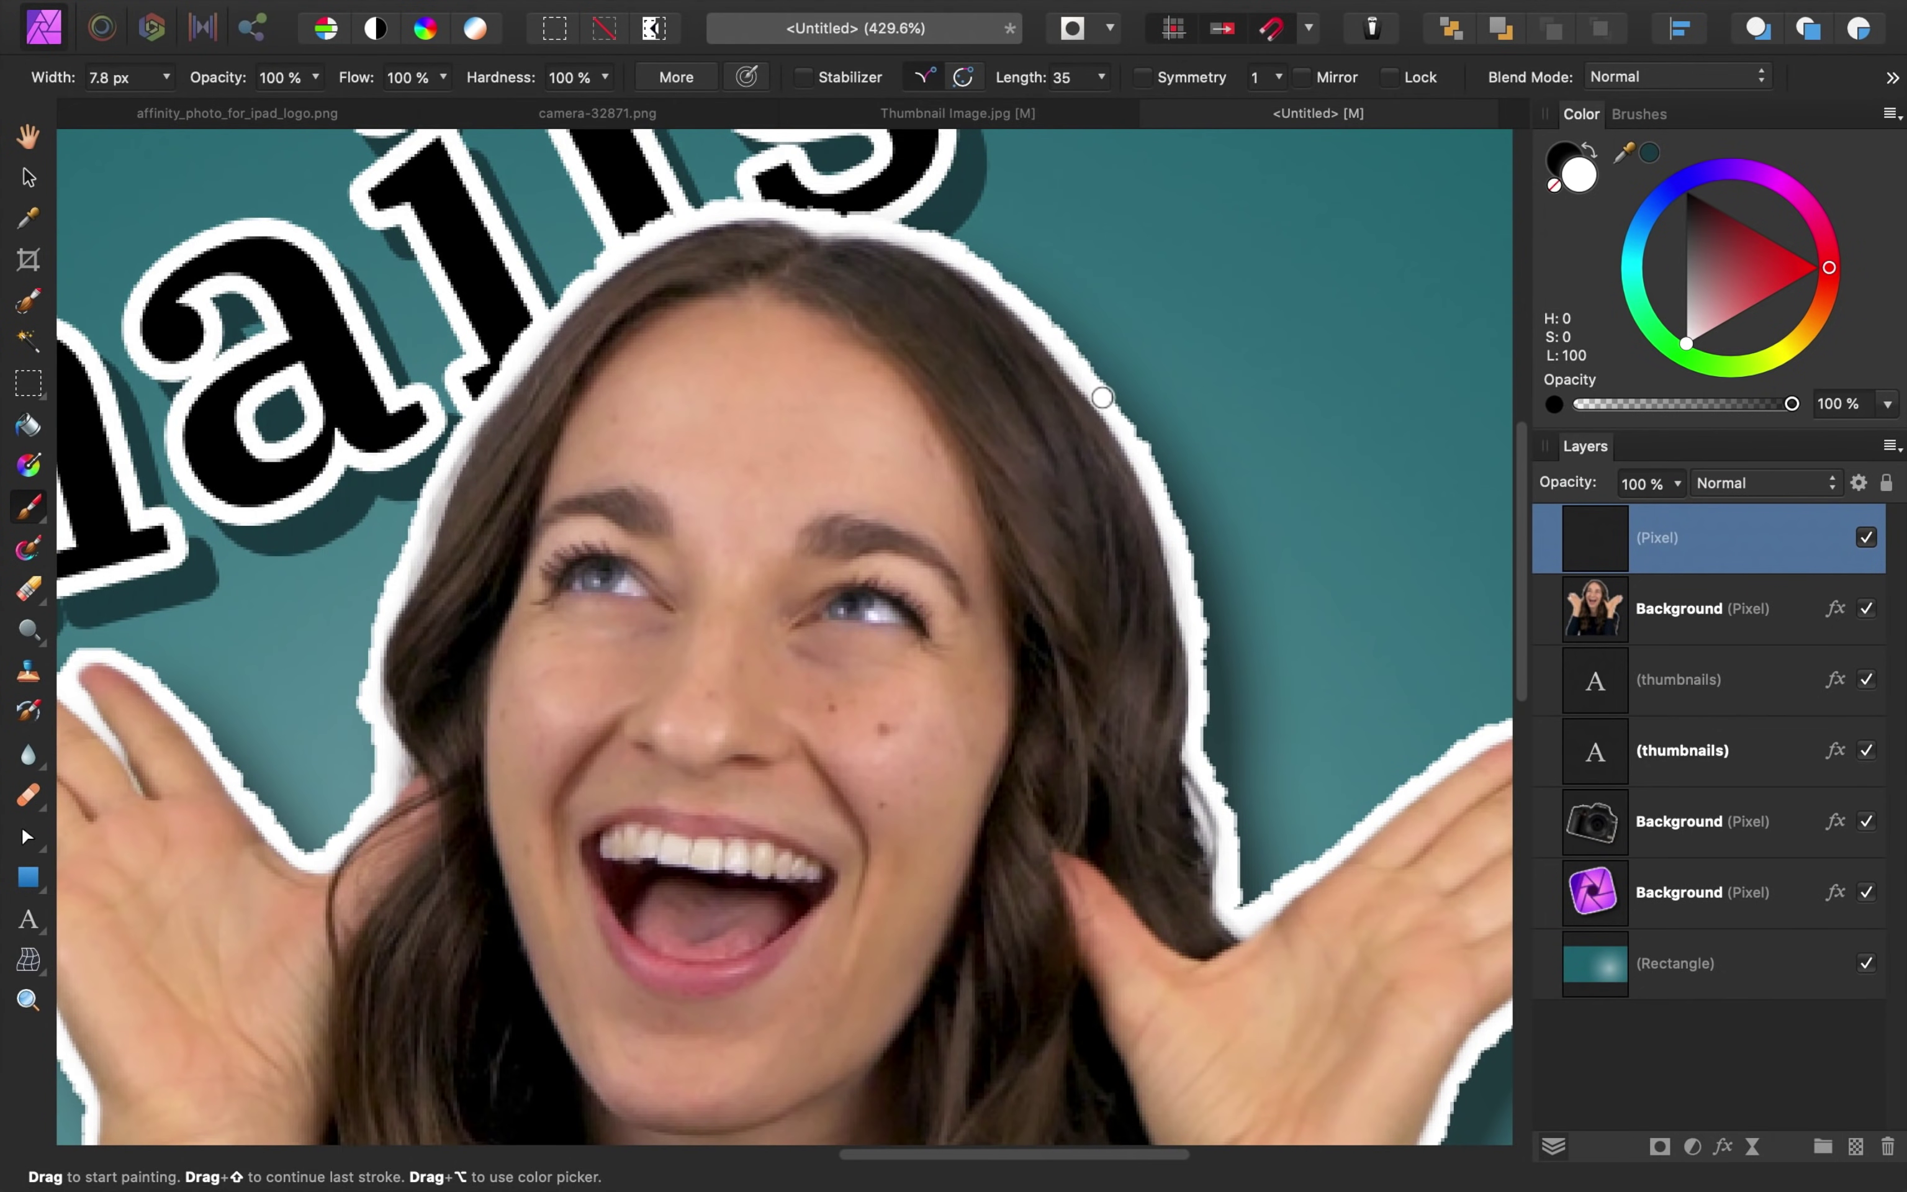
mouse_move(1100, 391)
left_mouse_down()
mouse_move(1176, 535)
mouse_move(1204, 749)
mouse_move(1254, 900)
mouse_move(1482, 730)
left_mouse_up()
- Paint white strokes over outline gaps further down the woman's figure
scroll(1481, 729, "right", 5)
scroll(1255, 745, "down", 5)
mouse_move(1323, 788)
left_mouse_down()
mouse_move(1218, 800)
mouse_move(1203, 822)
mouse_move(1149, 936)
mouse_move(1134, 1048)
left_mouse_up()
scroll(1134, 1049, "down", 2)
scroll(1234, 1025, "down", 3)
left_click_drag(1181, 820, 1162, 1022)
scroll(1204, 792, "down", 3)
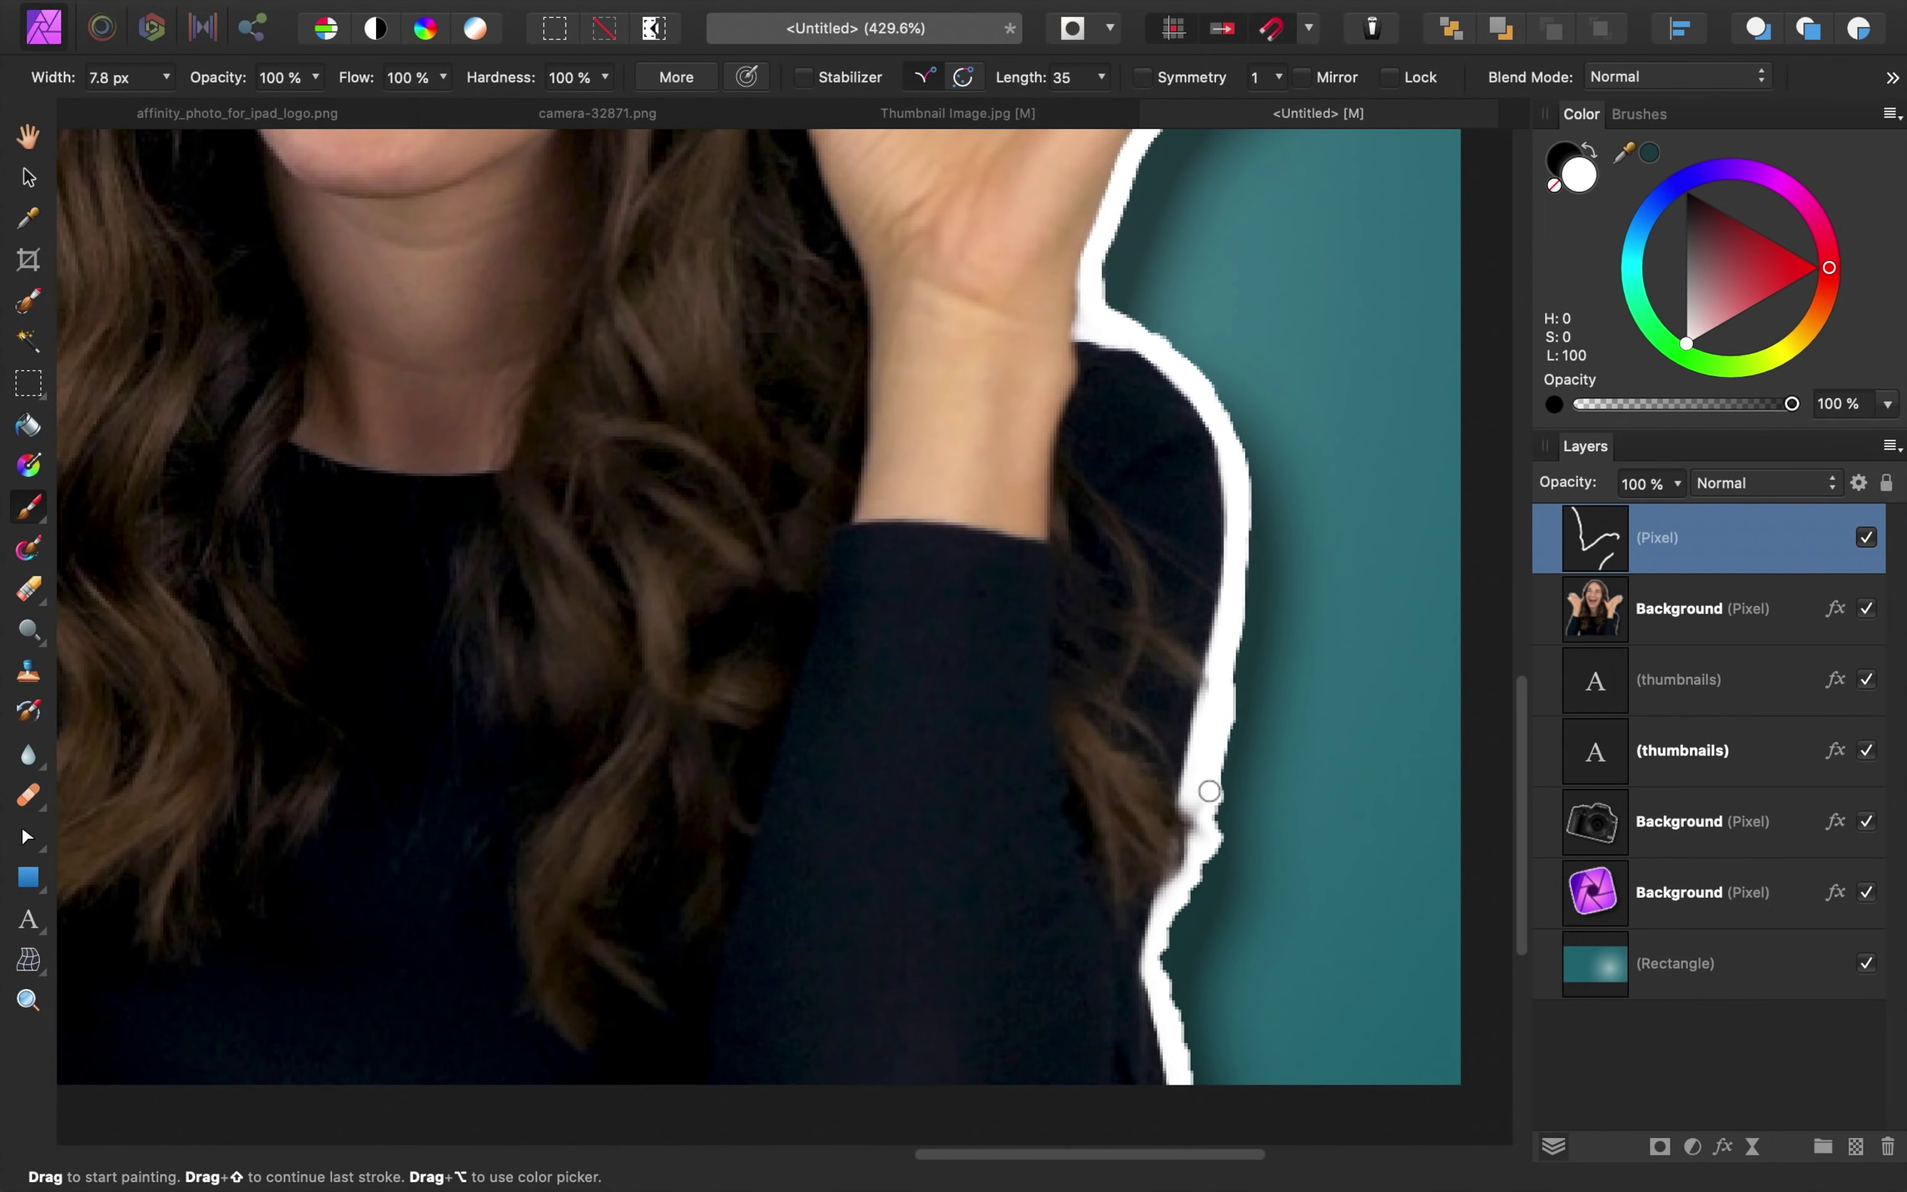
left_click_drag(1204, 791, 1182, 987)
scroll(1182, 987, "down", 5)
- Extend the white outline up the arm to the hand, fingertips and top of the hair
left_click_drag(488, 954, 581, 575)
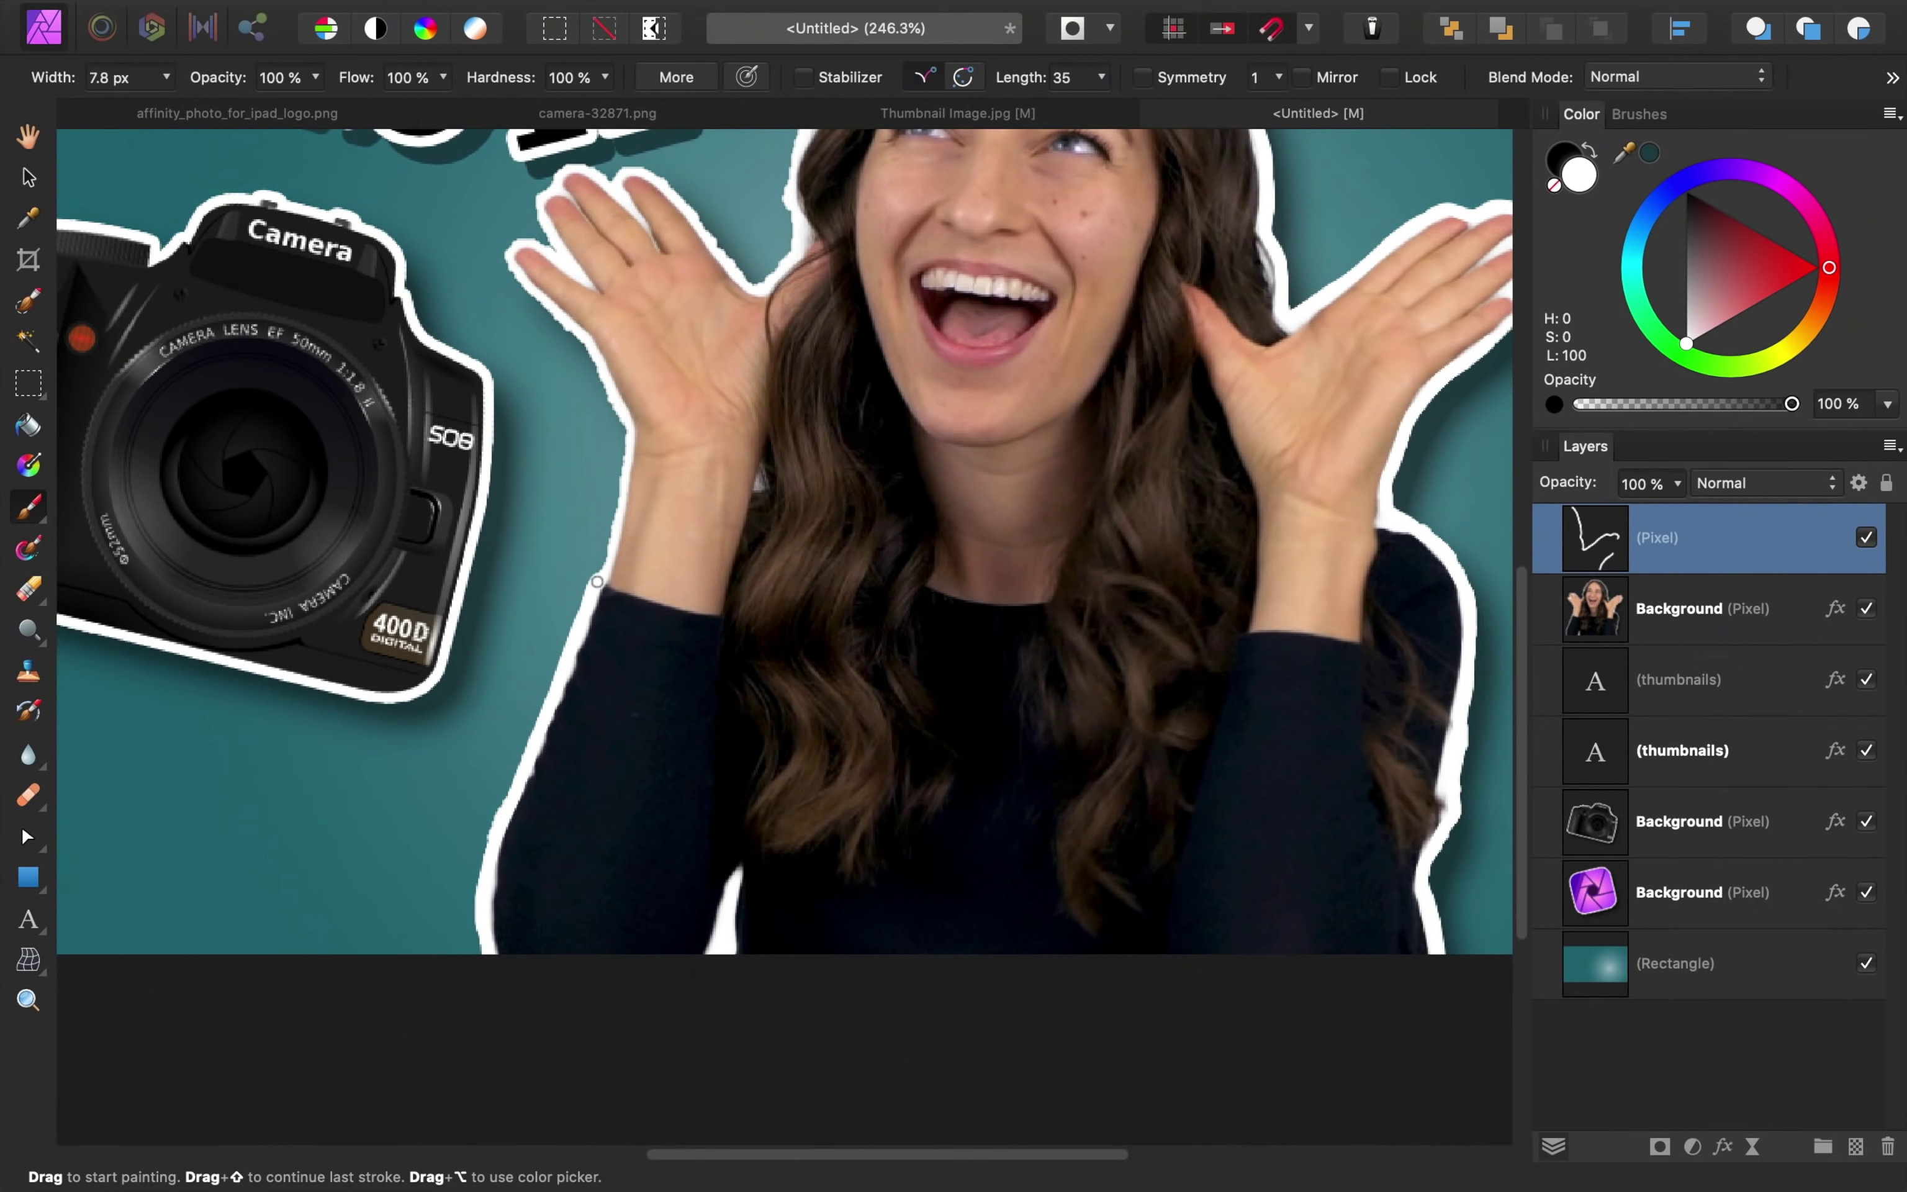
scroll(582, 575, "up", 3)
scroll(582, 575, "left", 3)
mouse_move(741, 745)
left_mouse_down()
mouse_move(768, 686)
mouse_move(751, 529)
mouse_move(678, 410)
mouse_move(825, 357)
mouse_move(933, 449)
mouse_move(1024, 256)
left_mouse_up()
key("super+z")
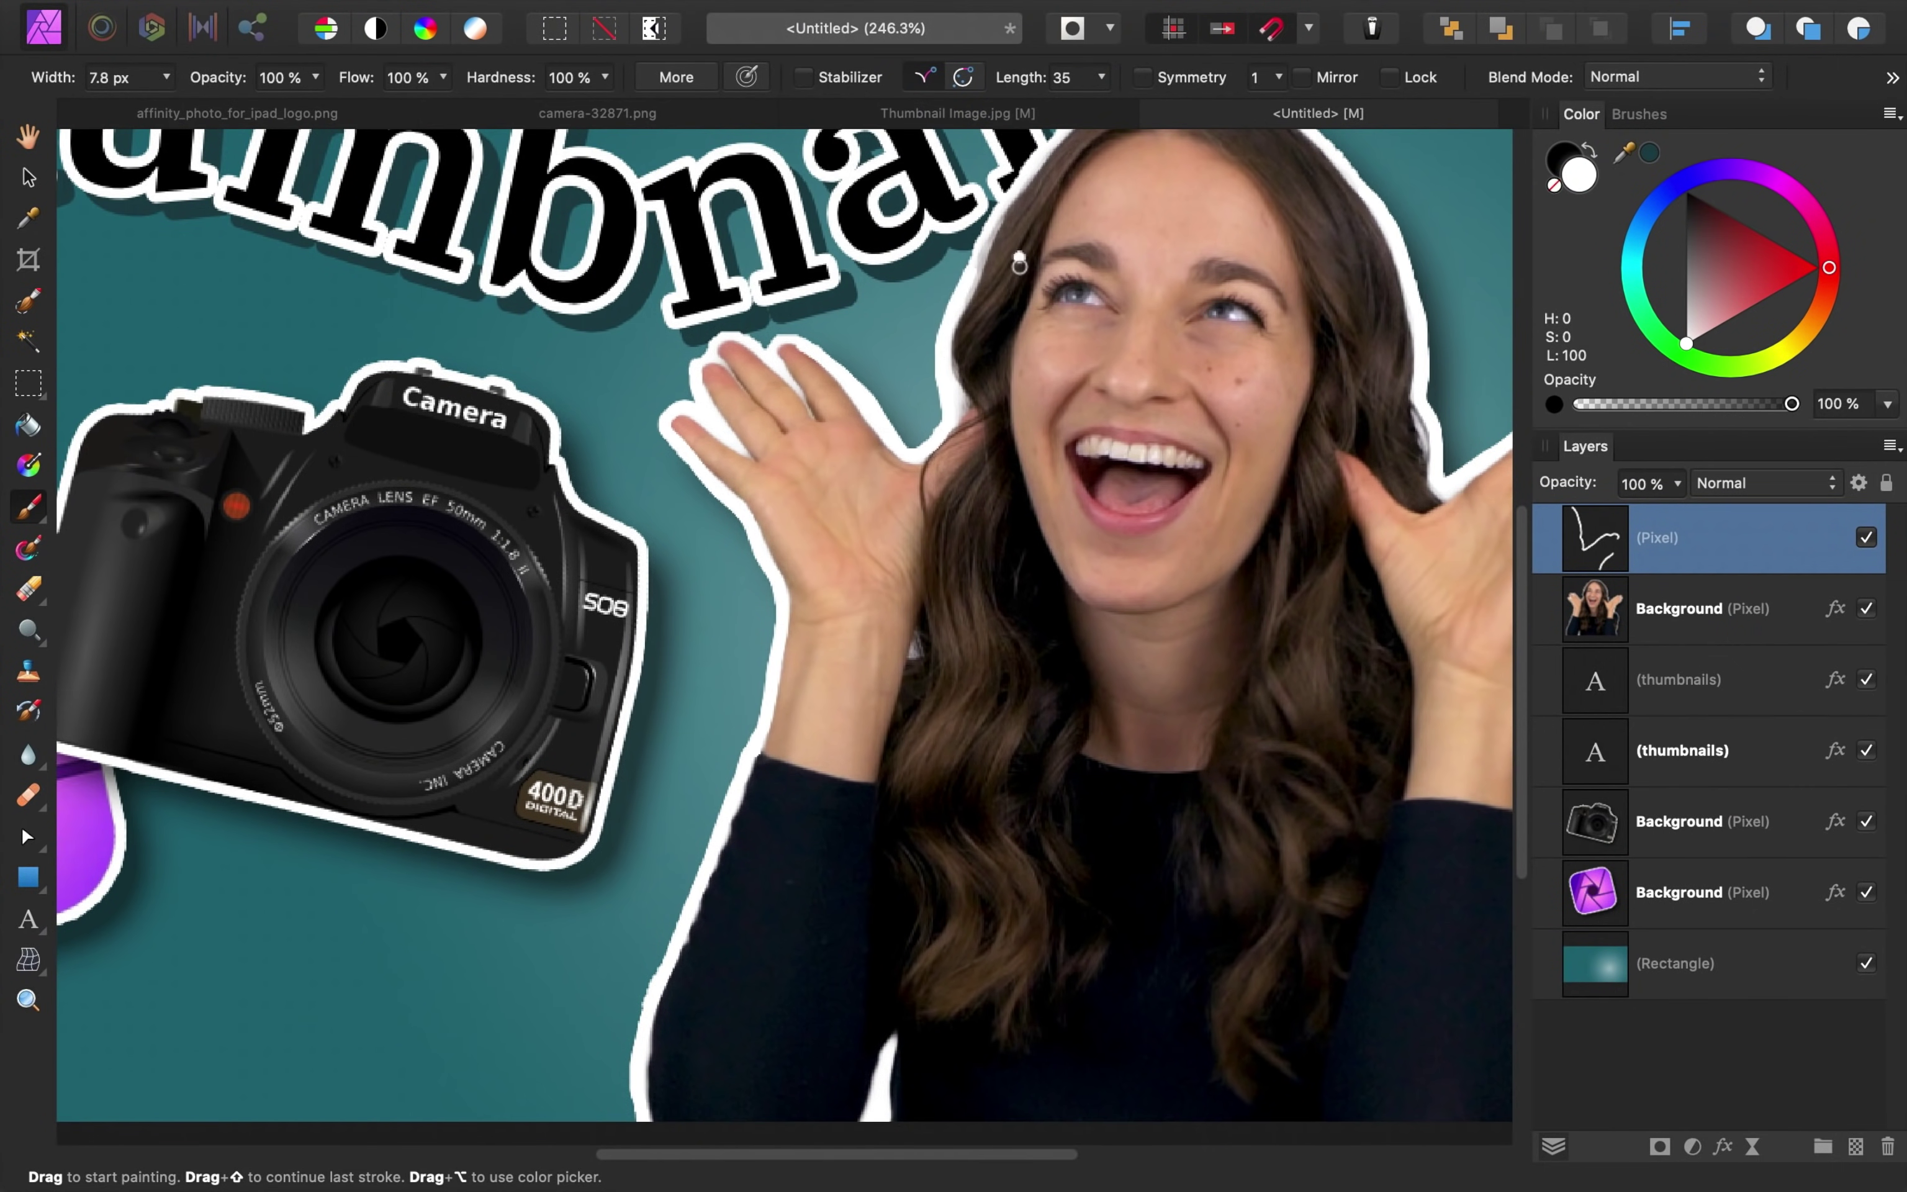
scroll(1024, 256, "up", 3)
scroll(1024, 257, "right", 1)
mouse_move(938, 406)
left_mouse_down()
mouse_move(996, 323)
mouse_move(1105, 266)
mouse_move(1207, 285)
mouse_move(1322, 386)
left_mouse_up()
scroll(1269, 712, "down", 5)
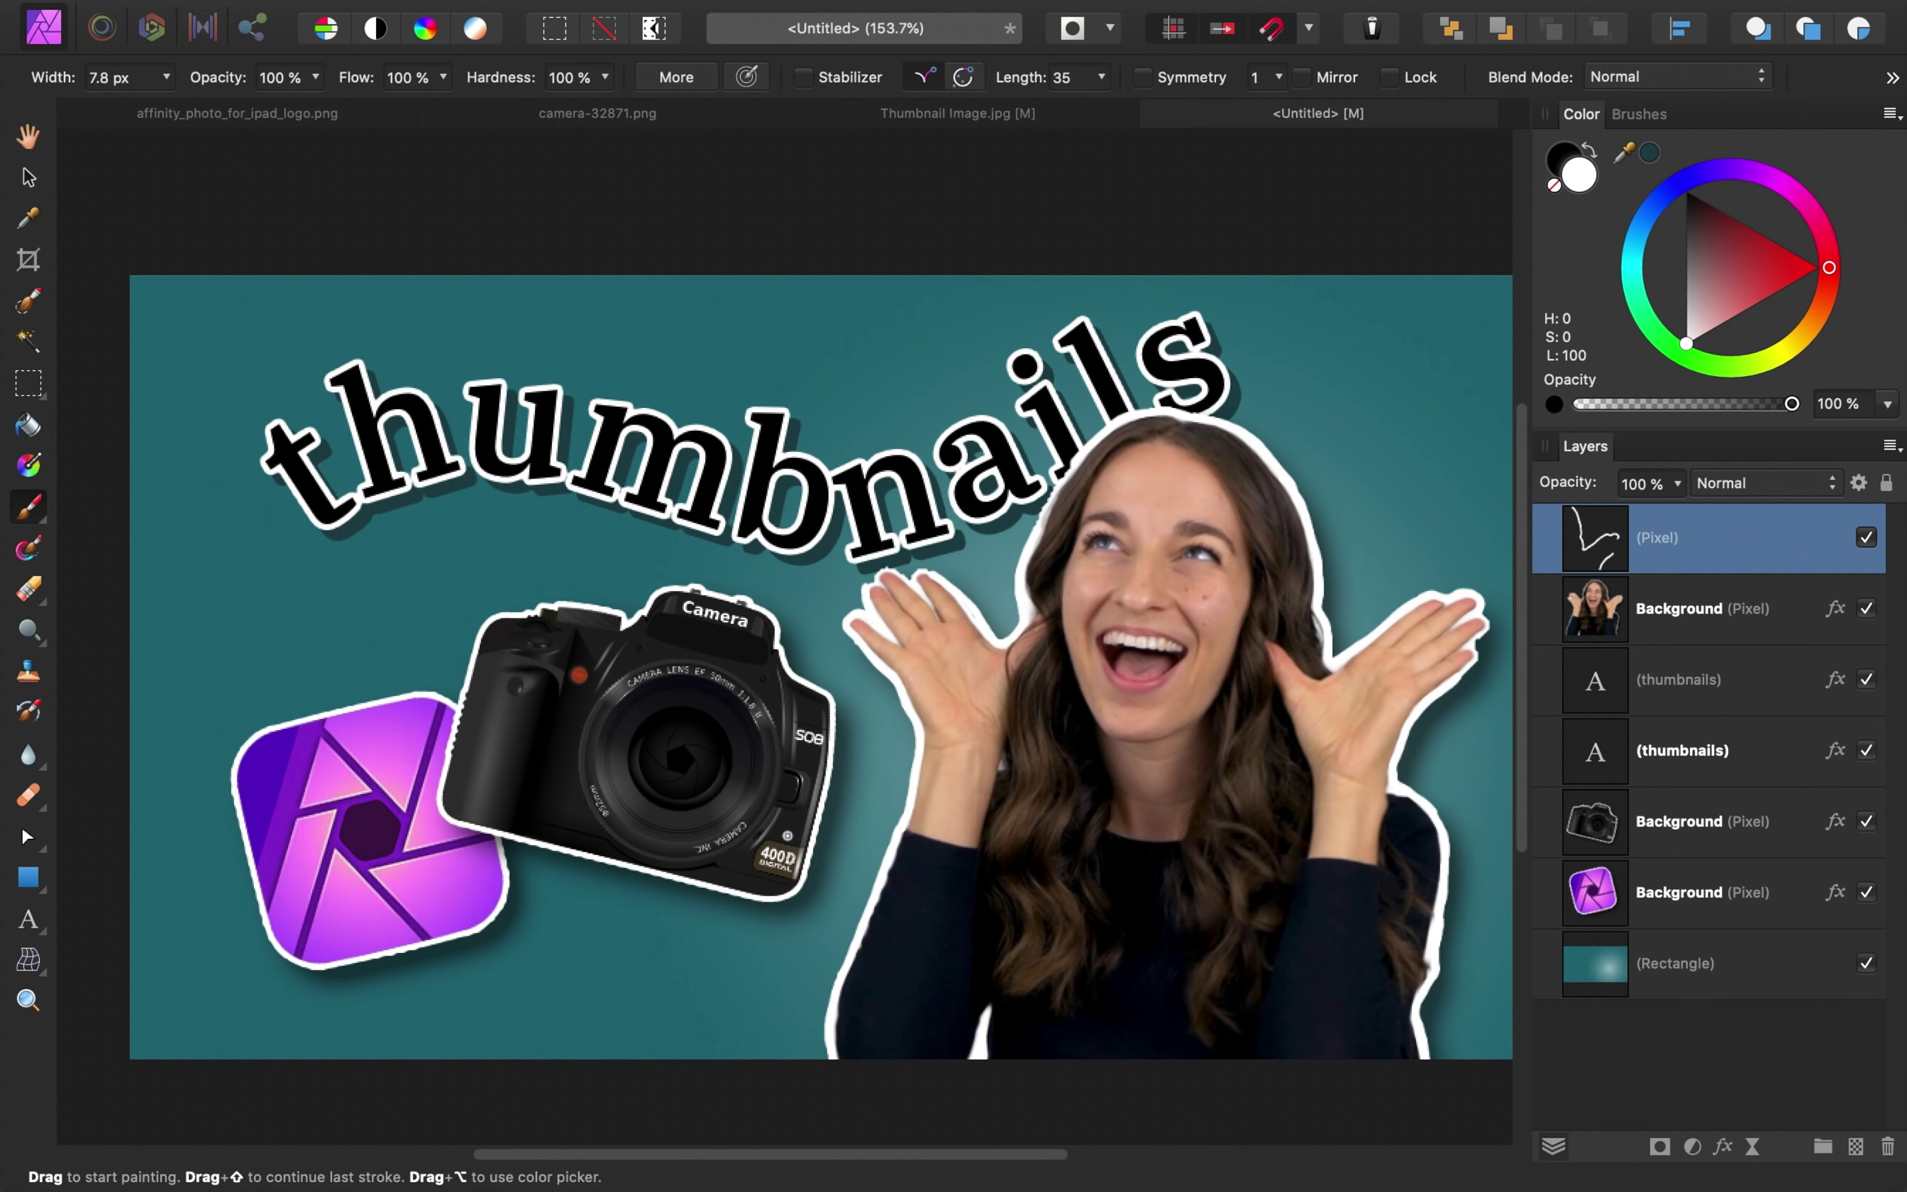
scroll(789, 838, "right", 3)
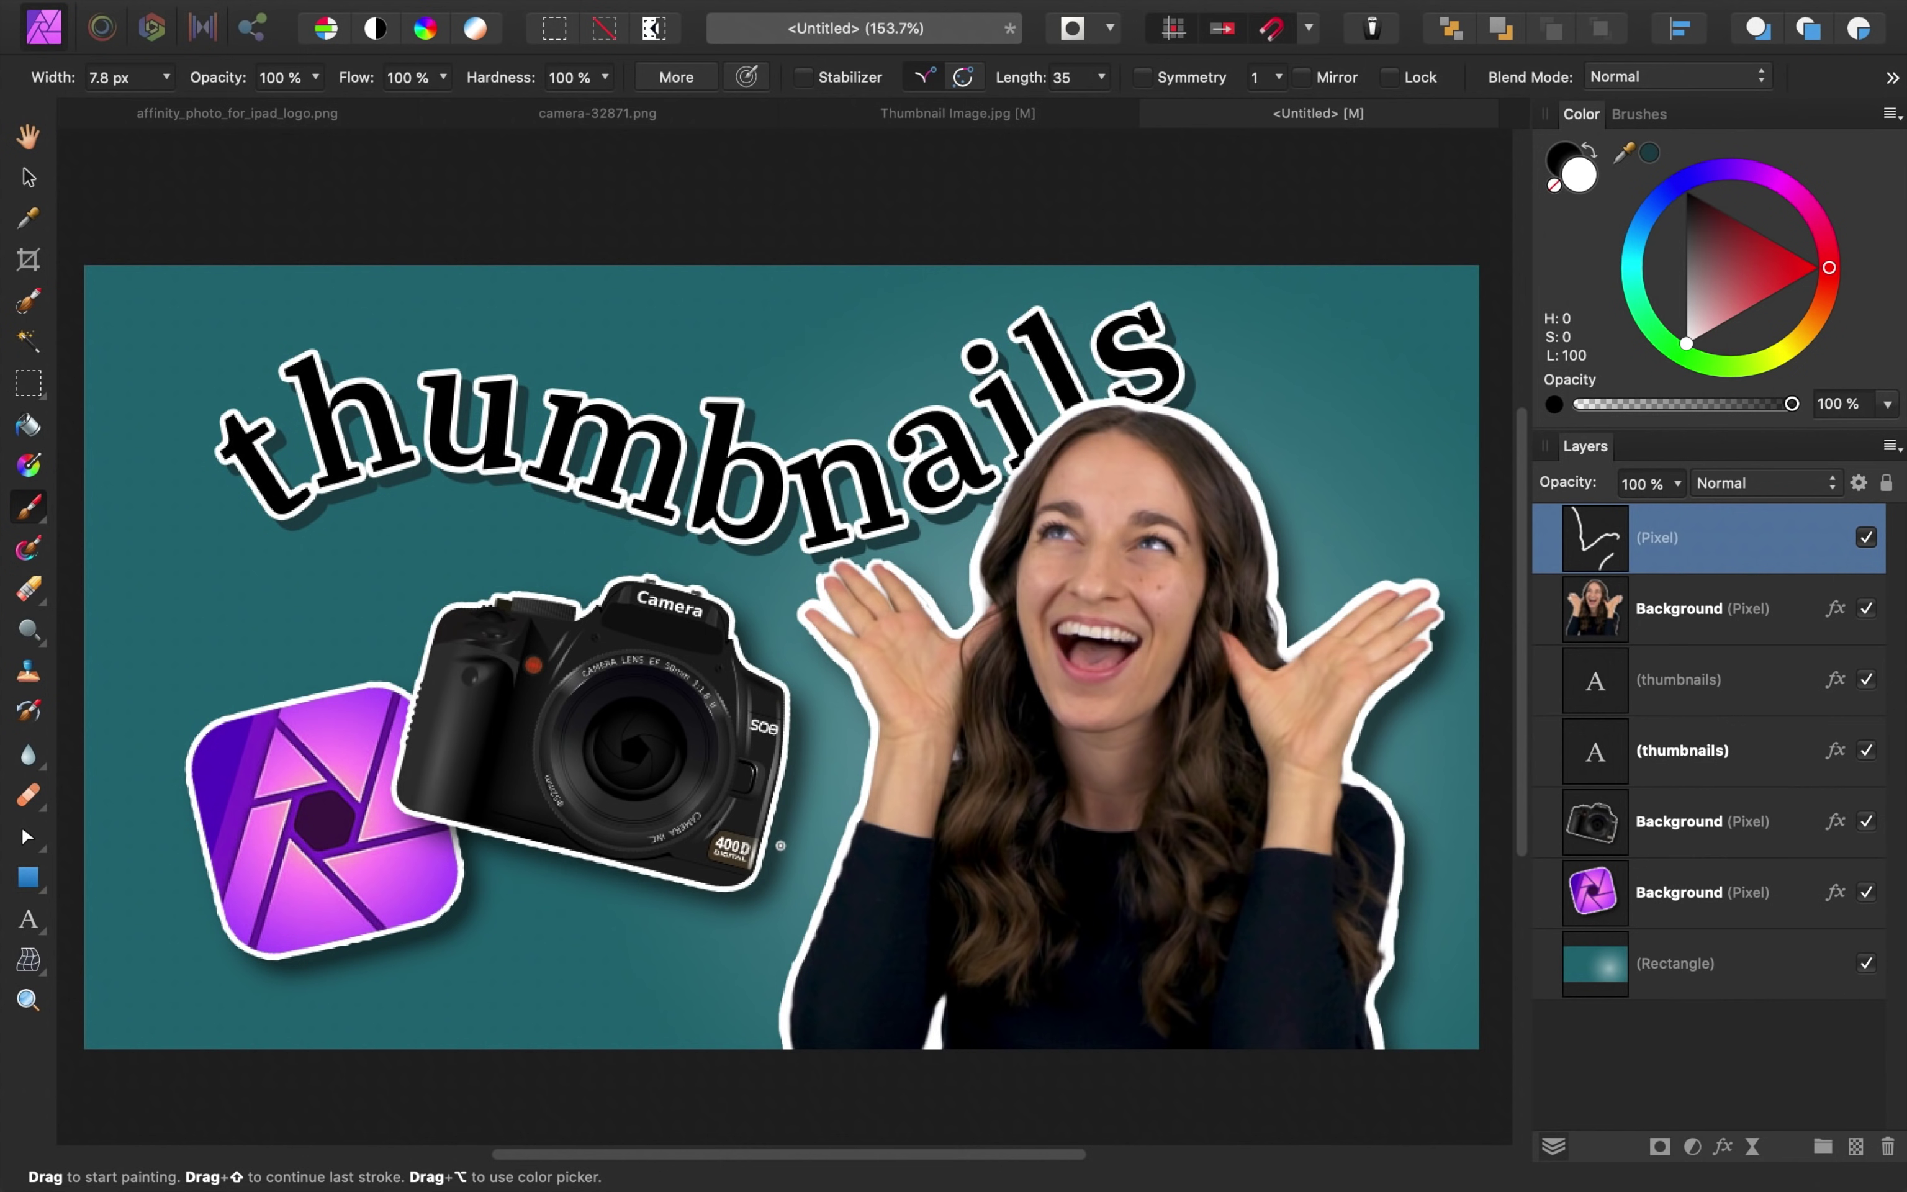
- On a new pixel layer, draw a white star flanked by two asterisks below the camera
left_click(1855, 1145)
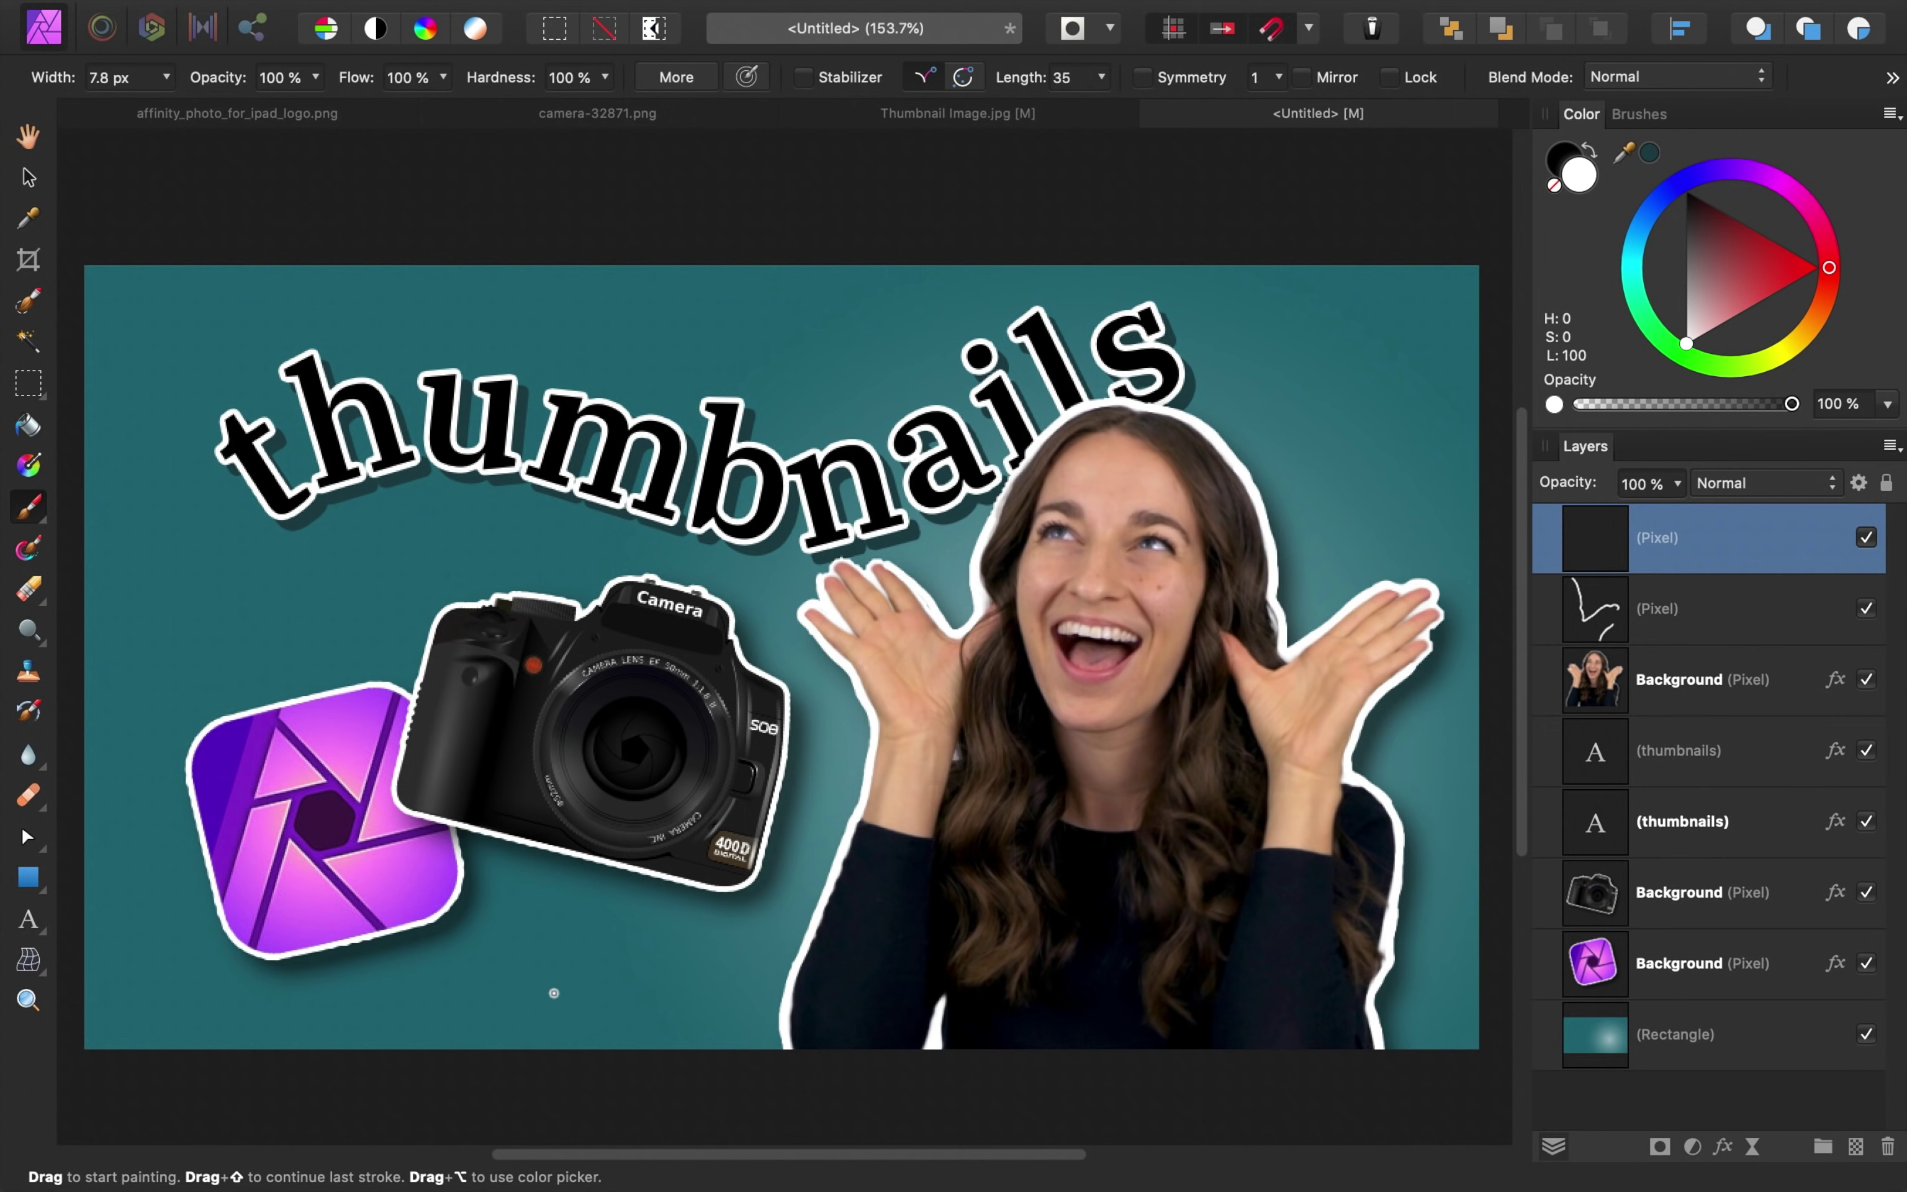
mouse_move(553, 992)
left_mouse_down()
mouse_move(552, 934)
mouse_move(591, 989)
mouse_move(533, 966)
mouse_move(587, 938)
mouse_move(557, 1002)
left_mouse_up()
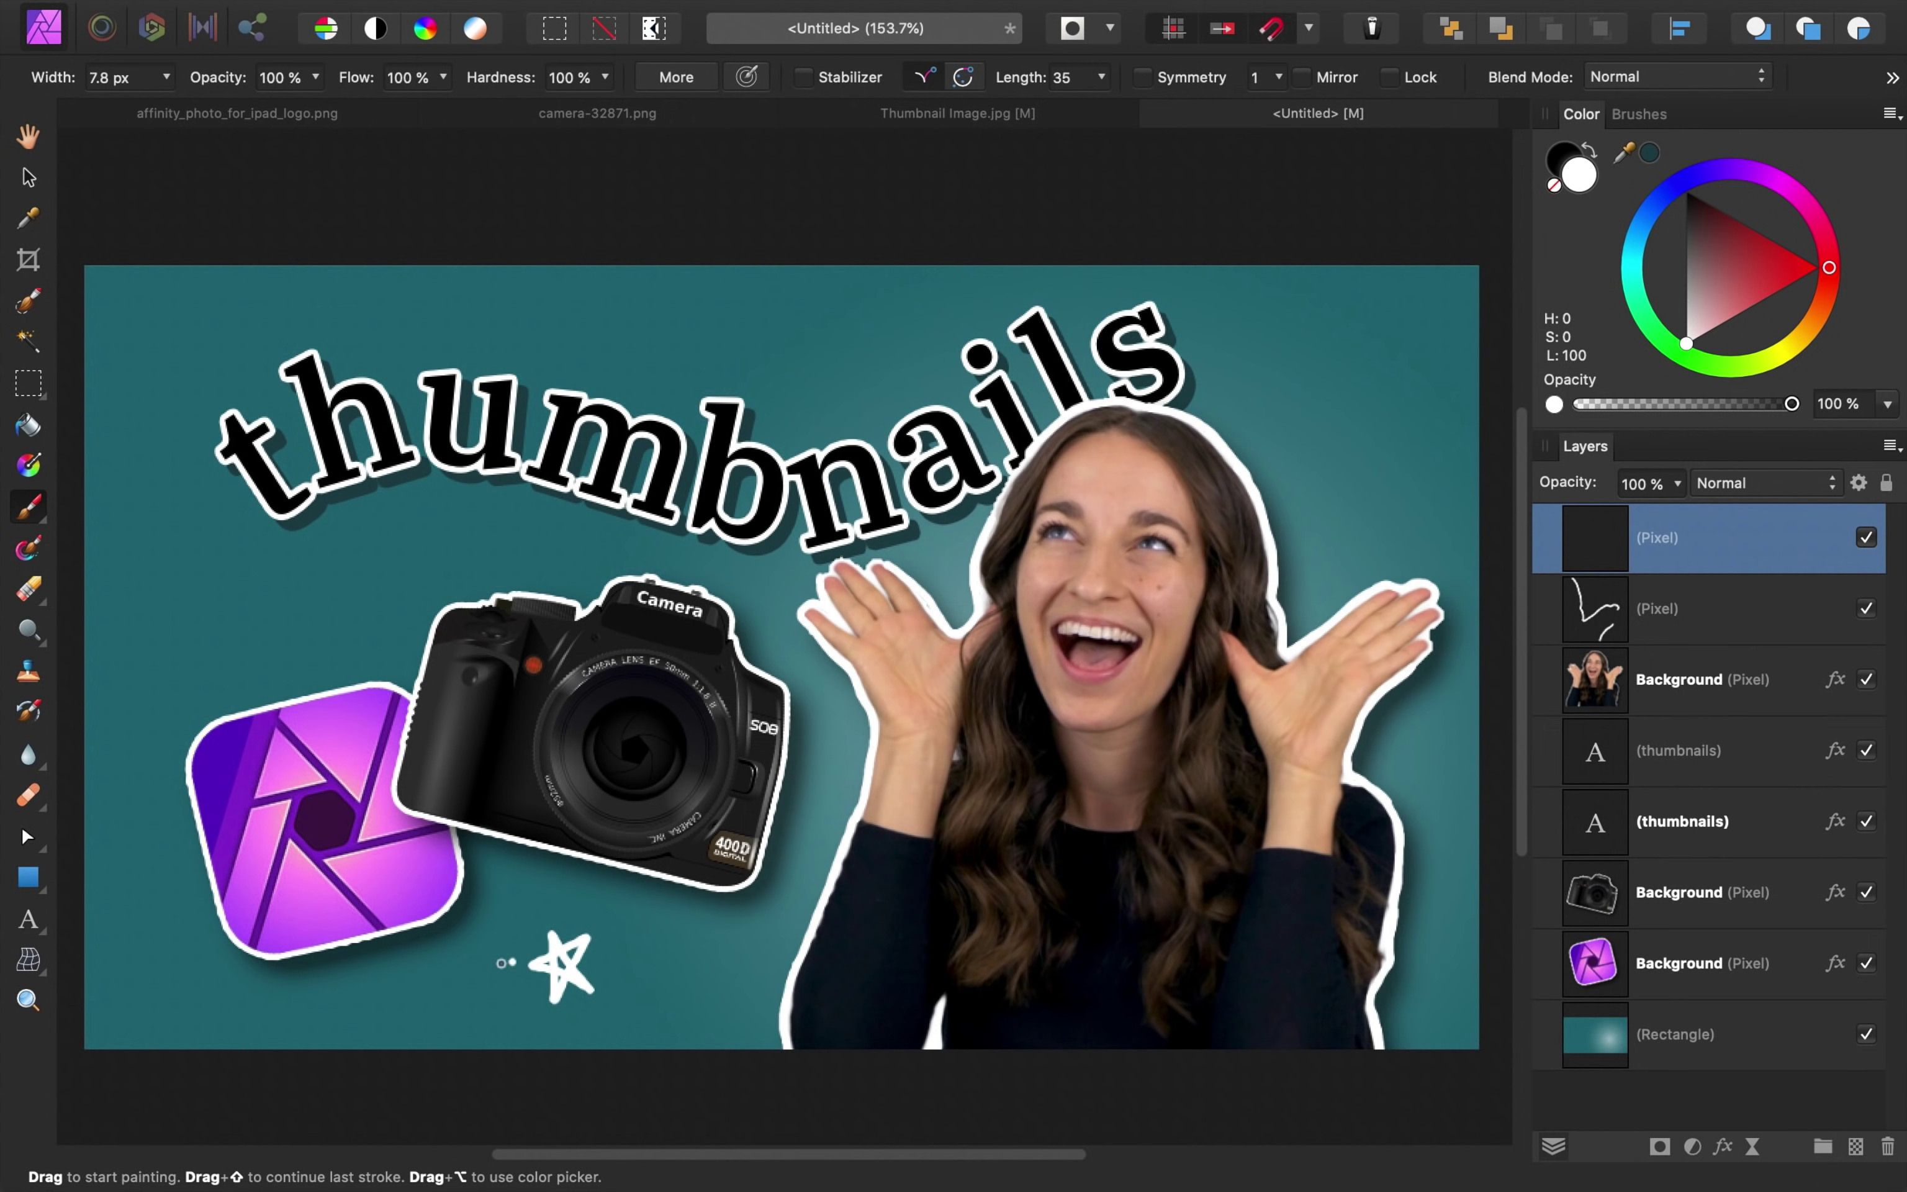
mouse_move(454, 960)
left_mouse_down()
mouse_move(463, 1002)
mouse_move(468, 973)
mouse_move(448, 1001)
left_mouse_up()
mouse_move(647, 906)
left_mouse_down()
mouse_move(644, 946)
mouse_move(670, 918)
mouse_move(647, 929)
left_mouse_up()
left_click_drag(658, 906, 638, 946)
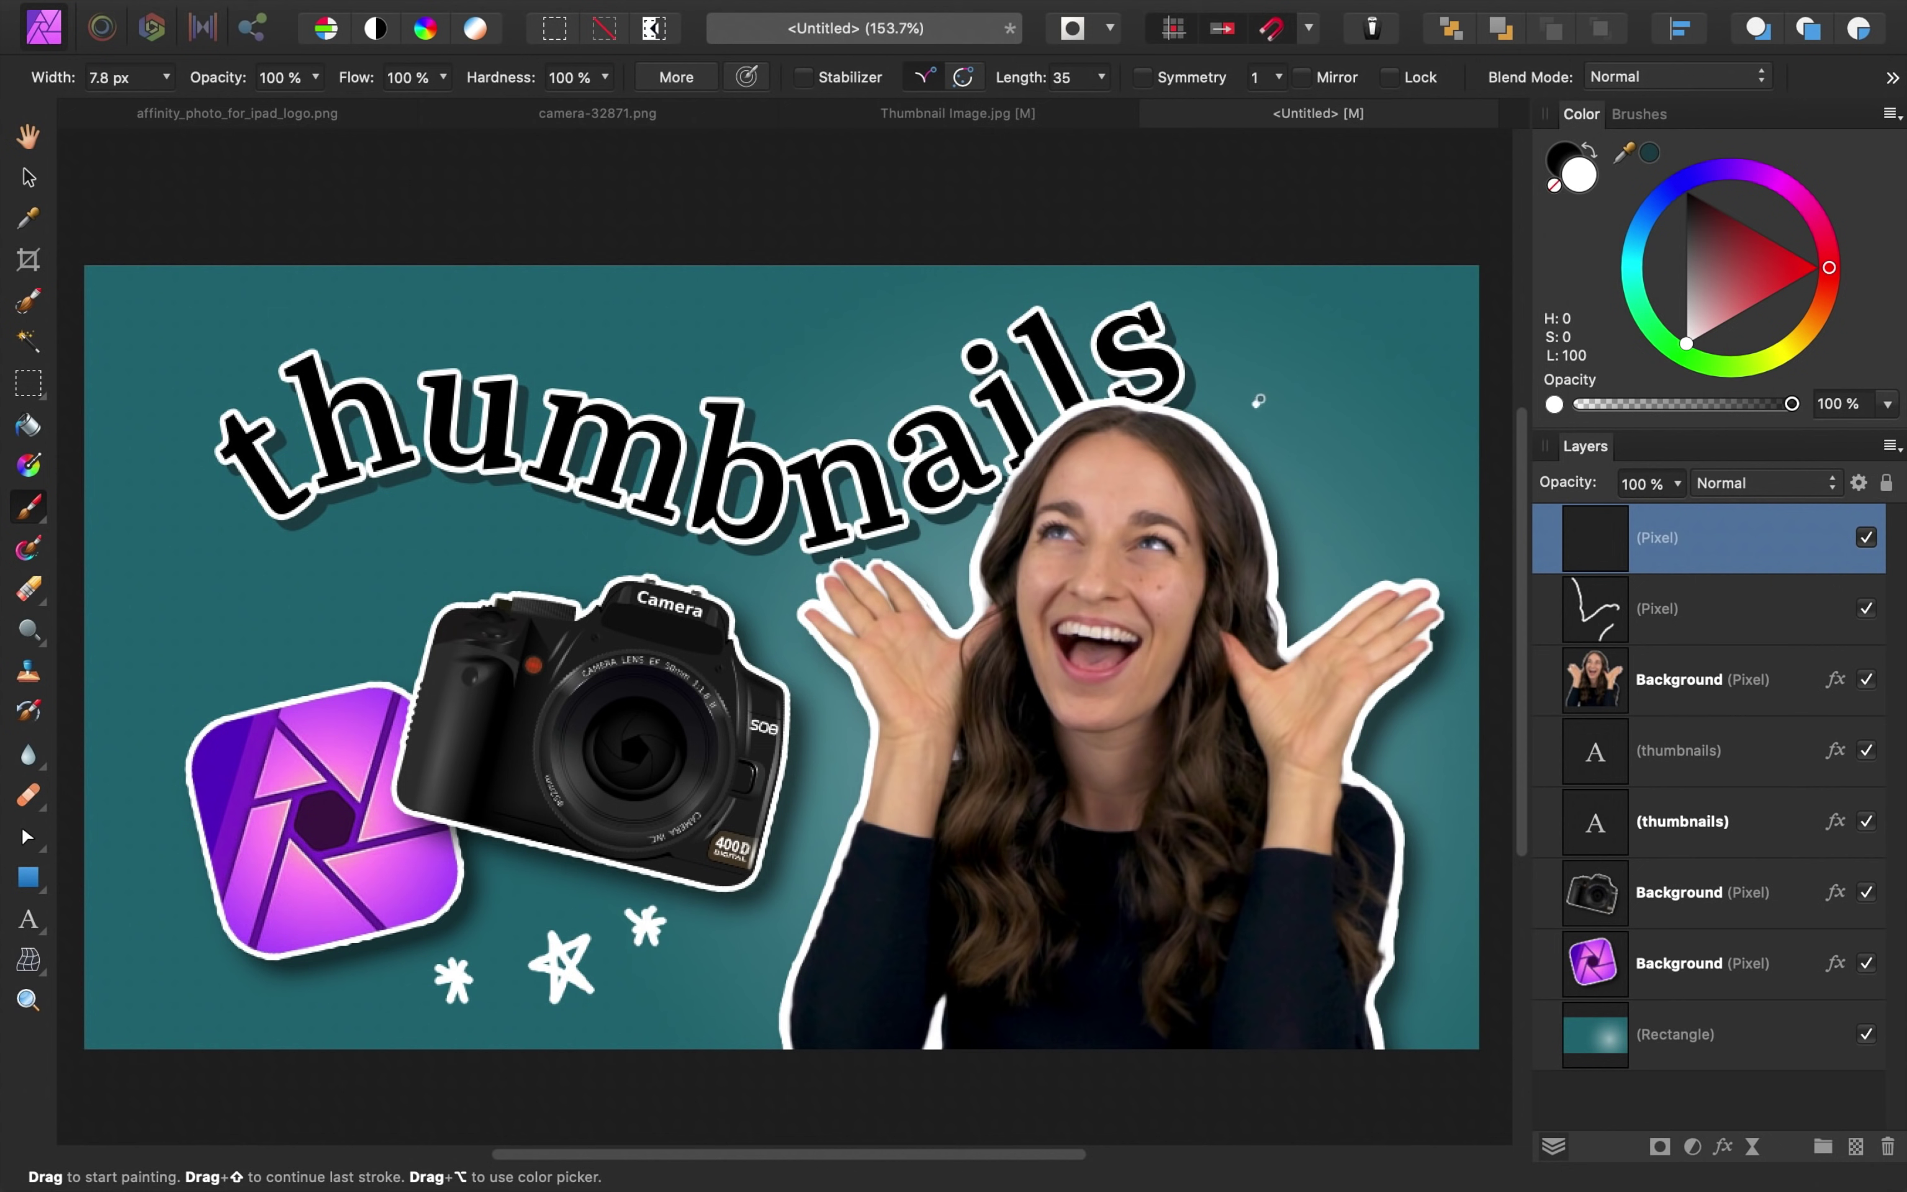
- Draw a white star and an asterisk right of the thumbnails text
mouse_move(1280, 395)
left_mouse_down()
mouse_move(1310, 345)
mouse_move(1278, 355)
mouse_move(1272, 394)
mouse_move(1354, 475)
mouse_move(1381, 473)
mouse_move(1340, 467)
left_mouse_up()
left_click_drag(1380, 443, 1329, 461)
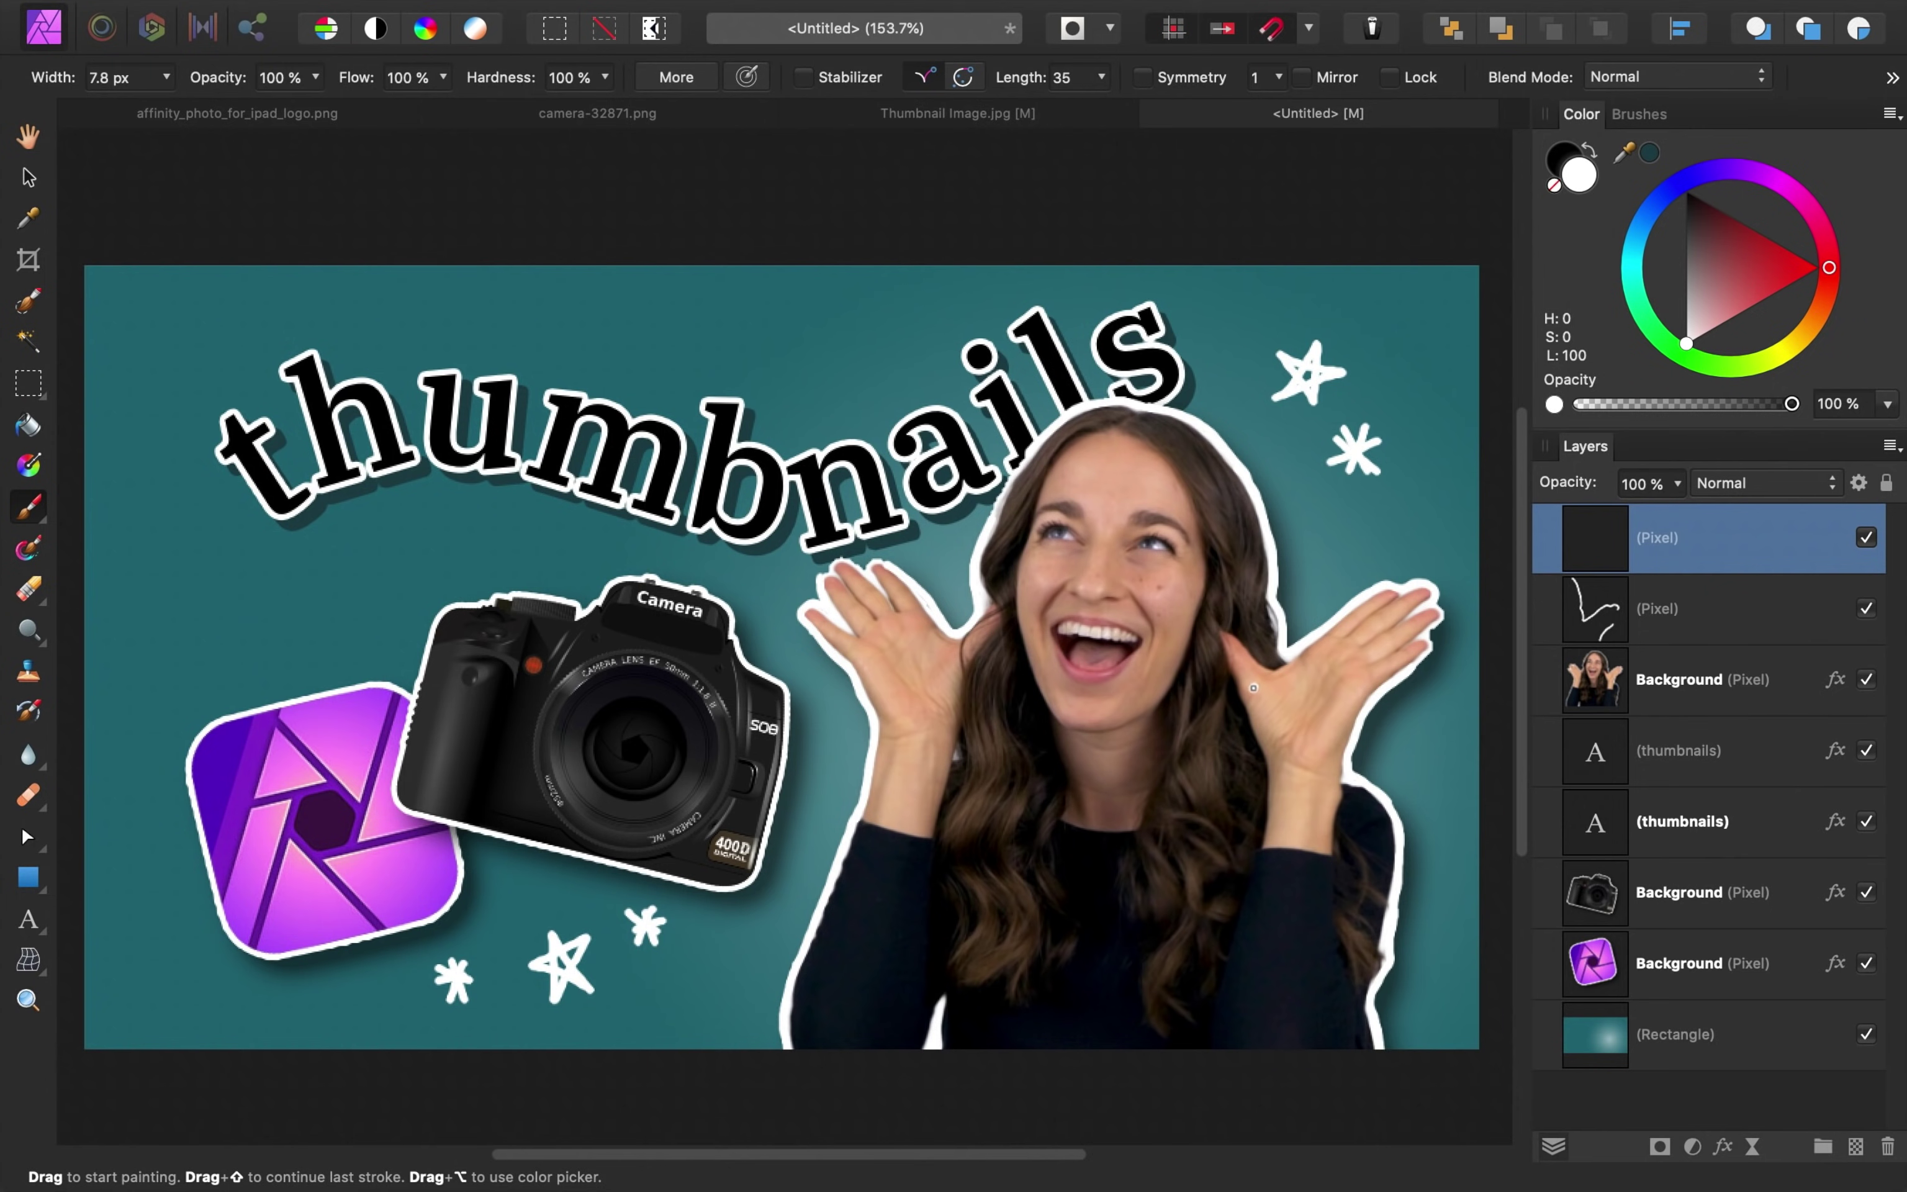
scroll(1246, 689, "down", 2)
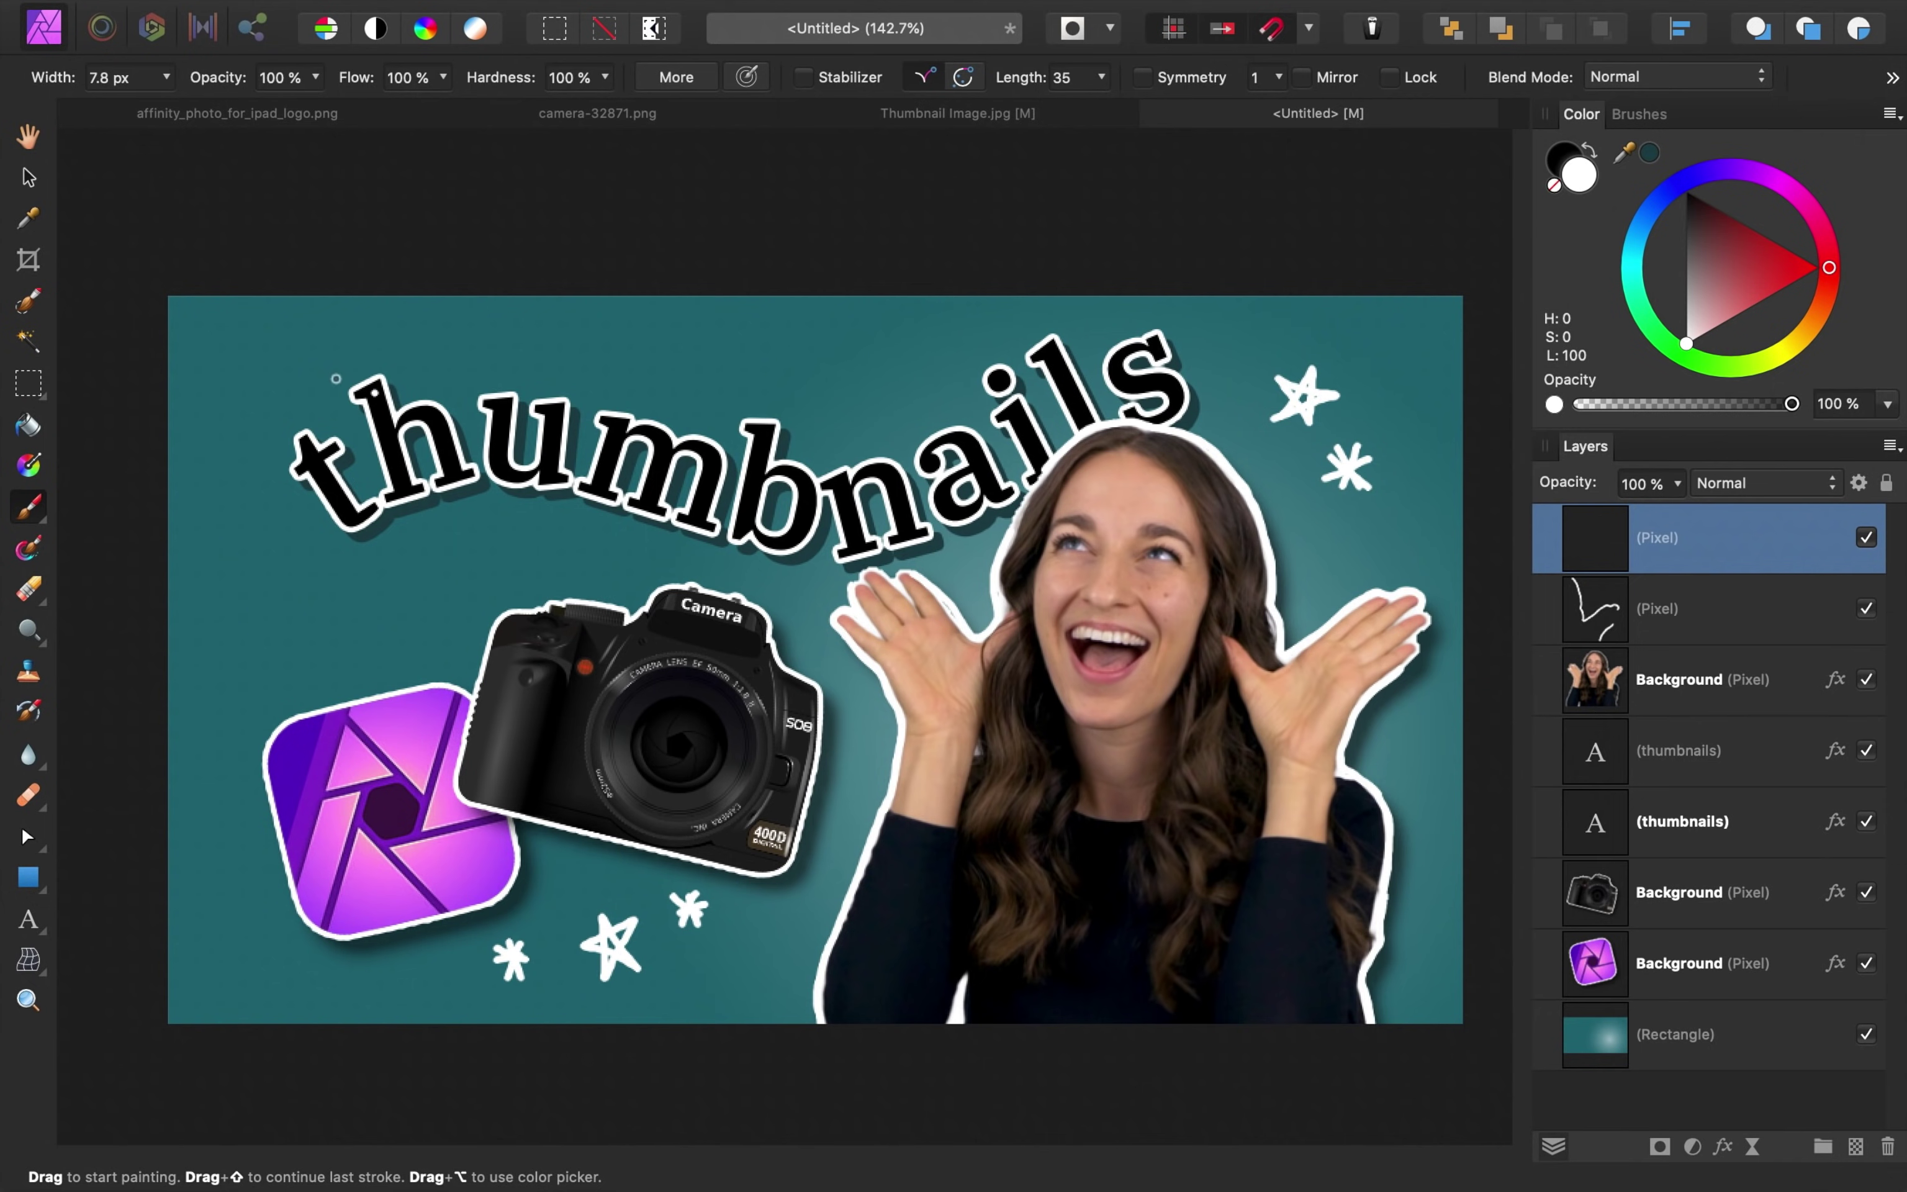
- Nudge both curved thumbnails text layers upward with the Move tool
left_click(32, 178)
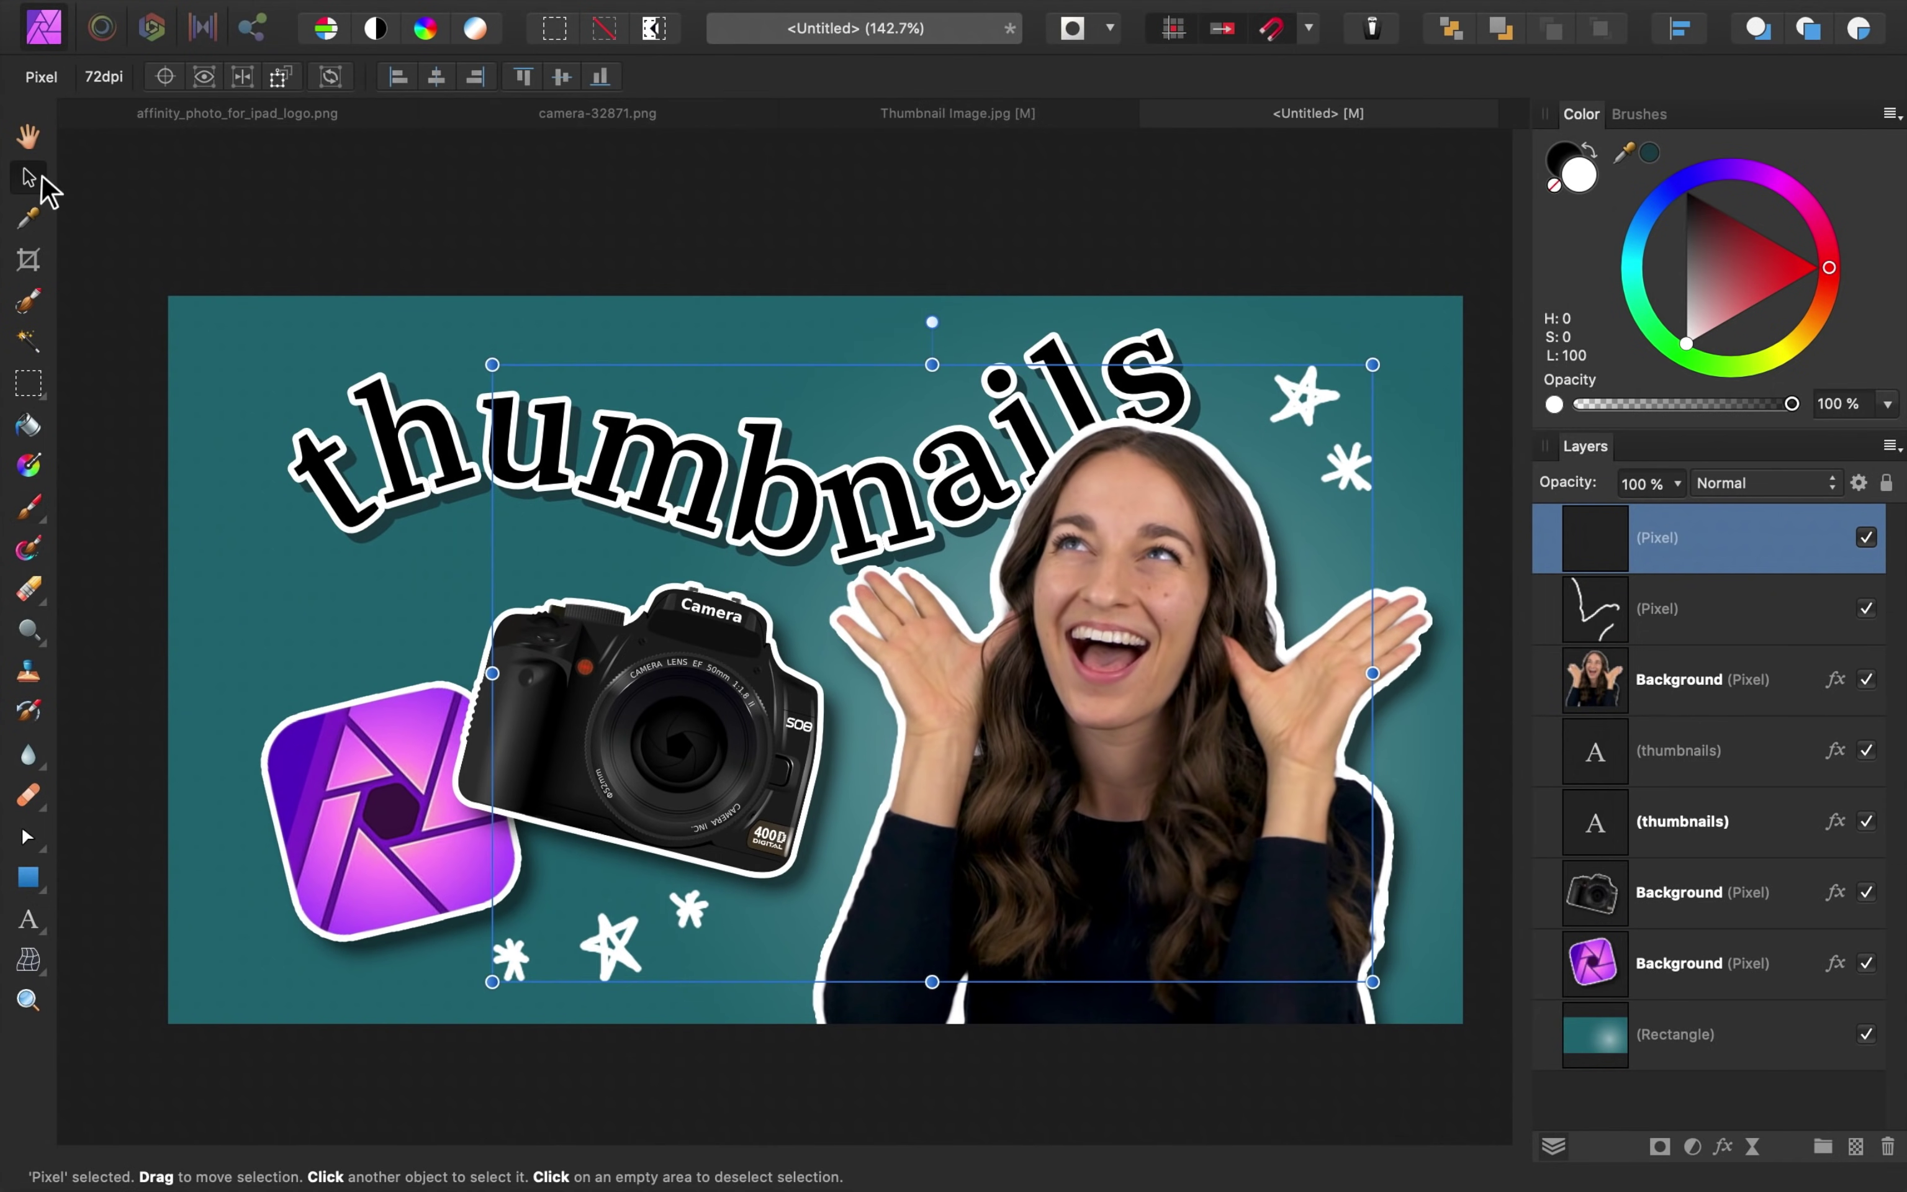
left_click(351, 463)
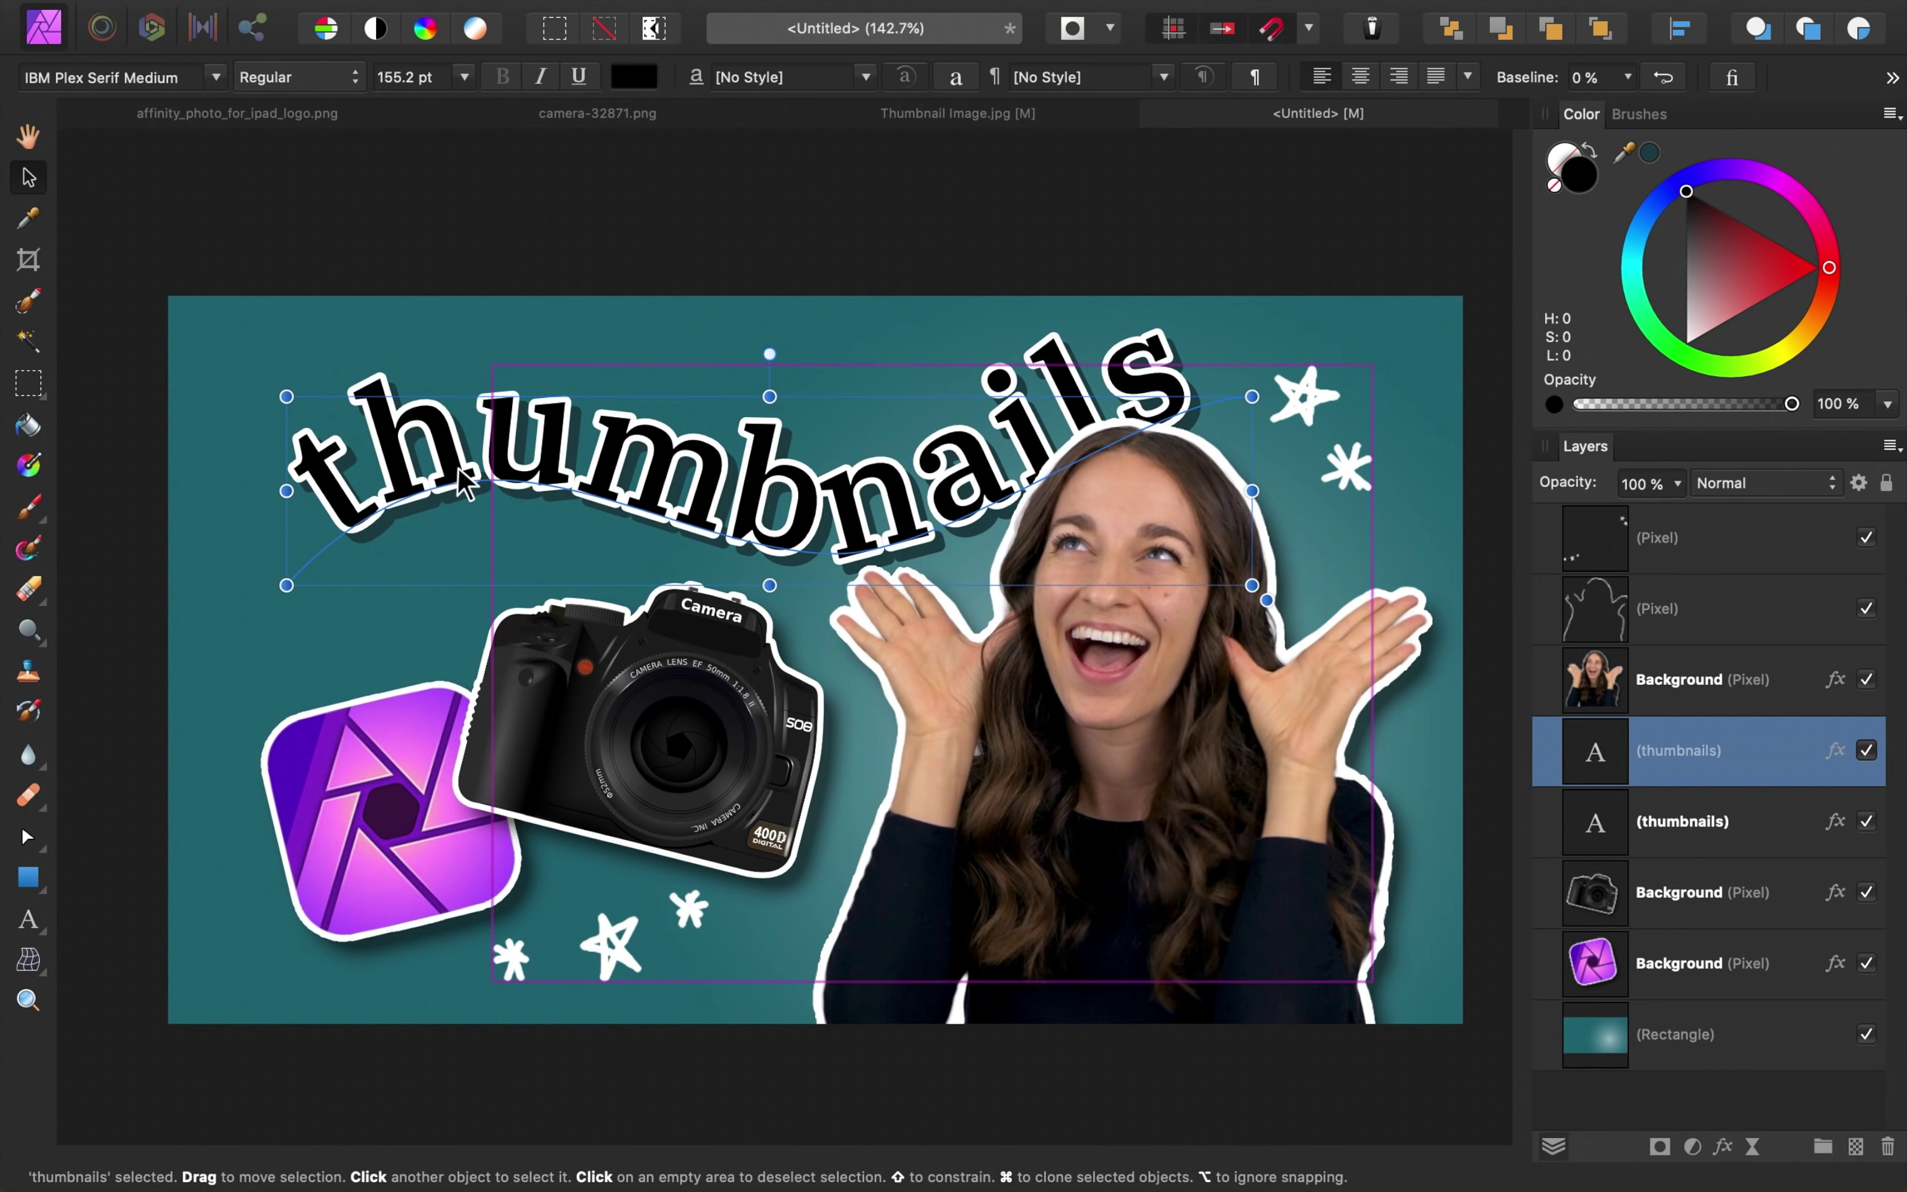
left_click_drag(465, 481, 429, 481)
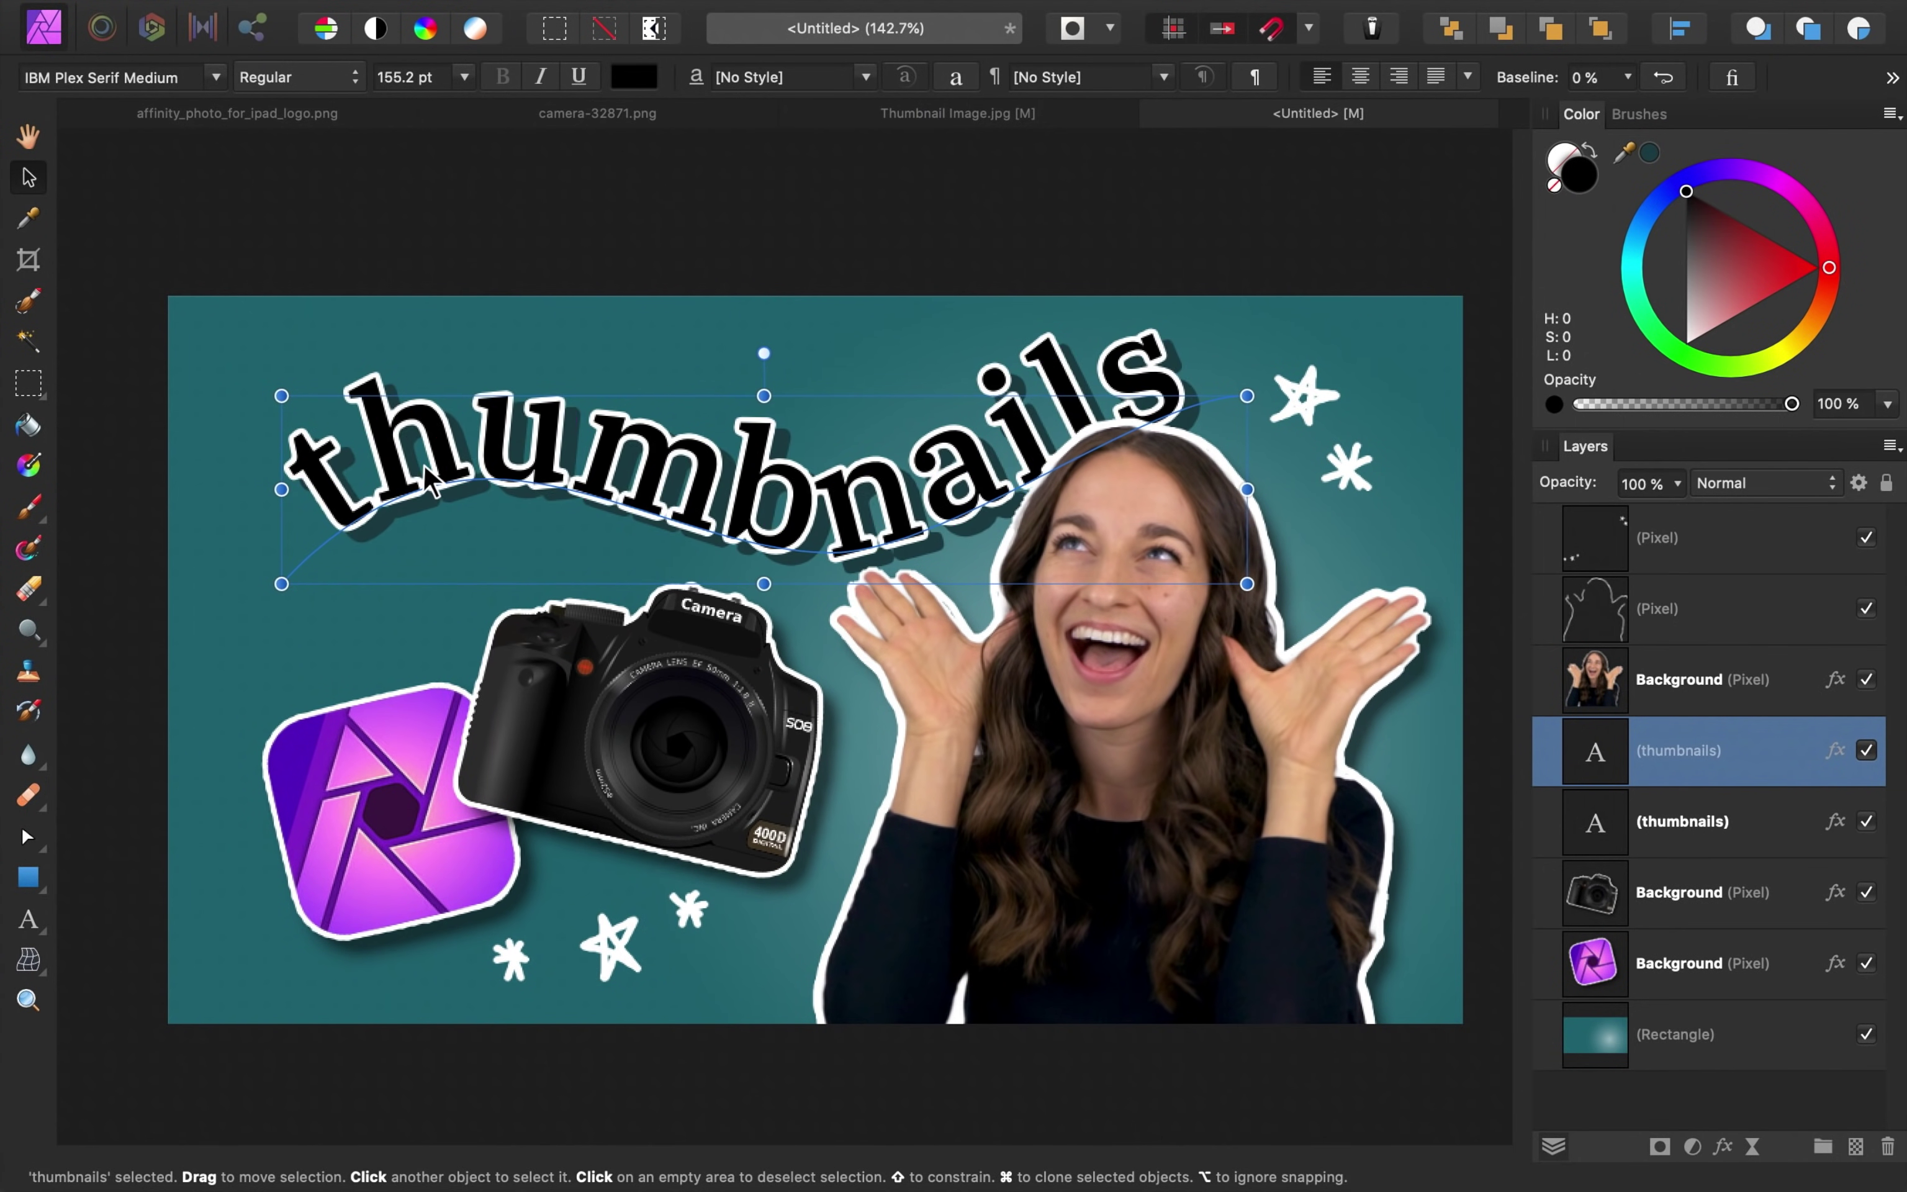
key("super+z")
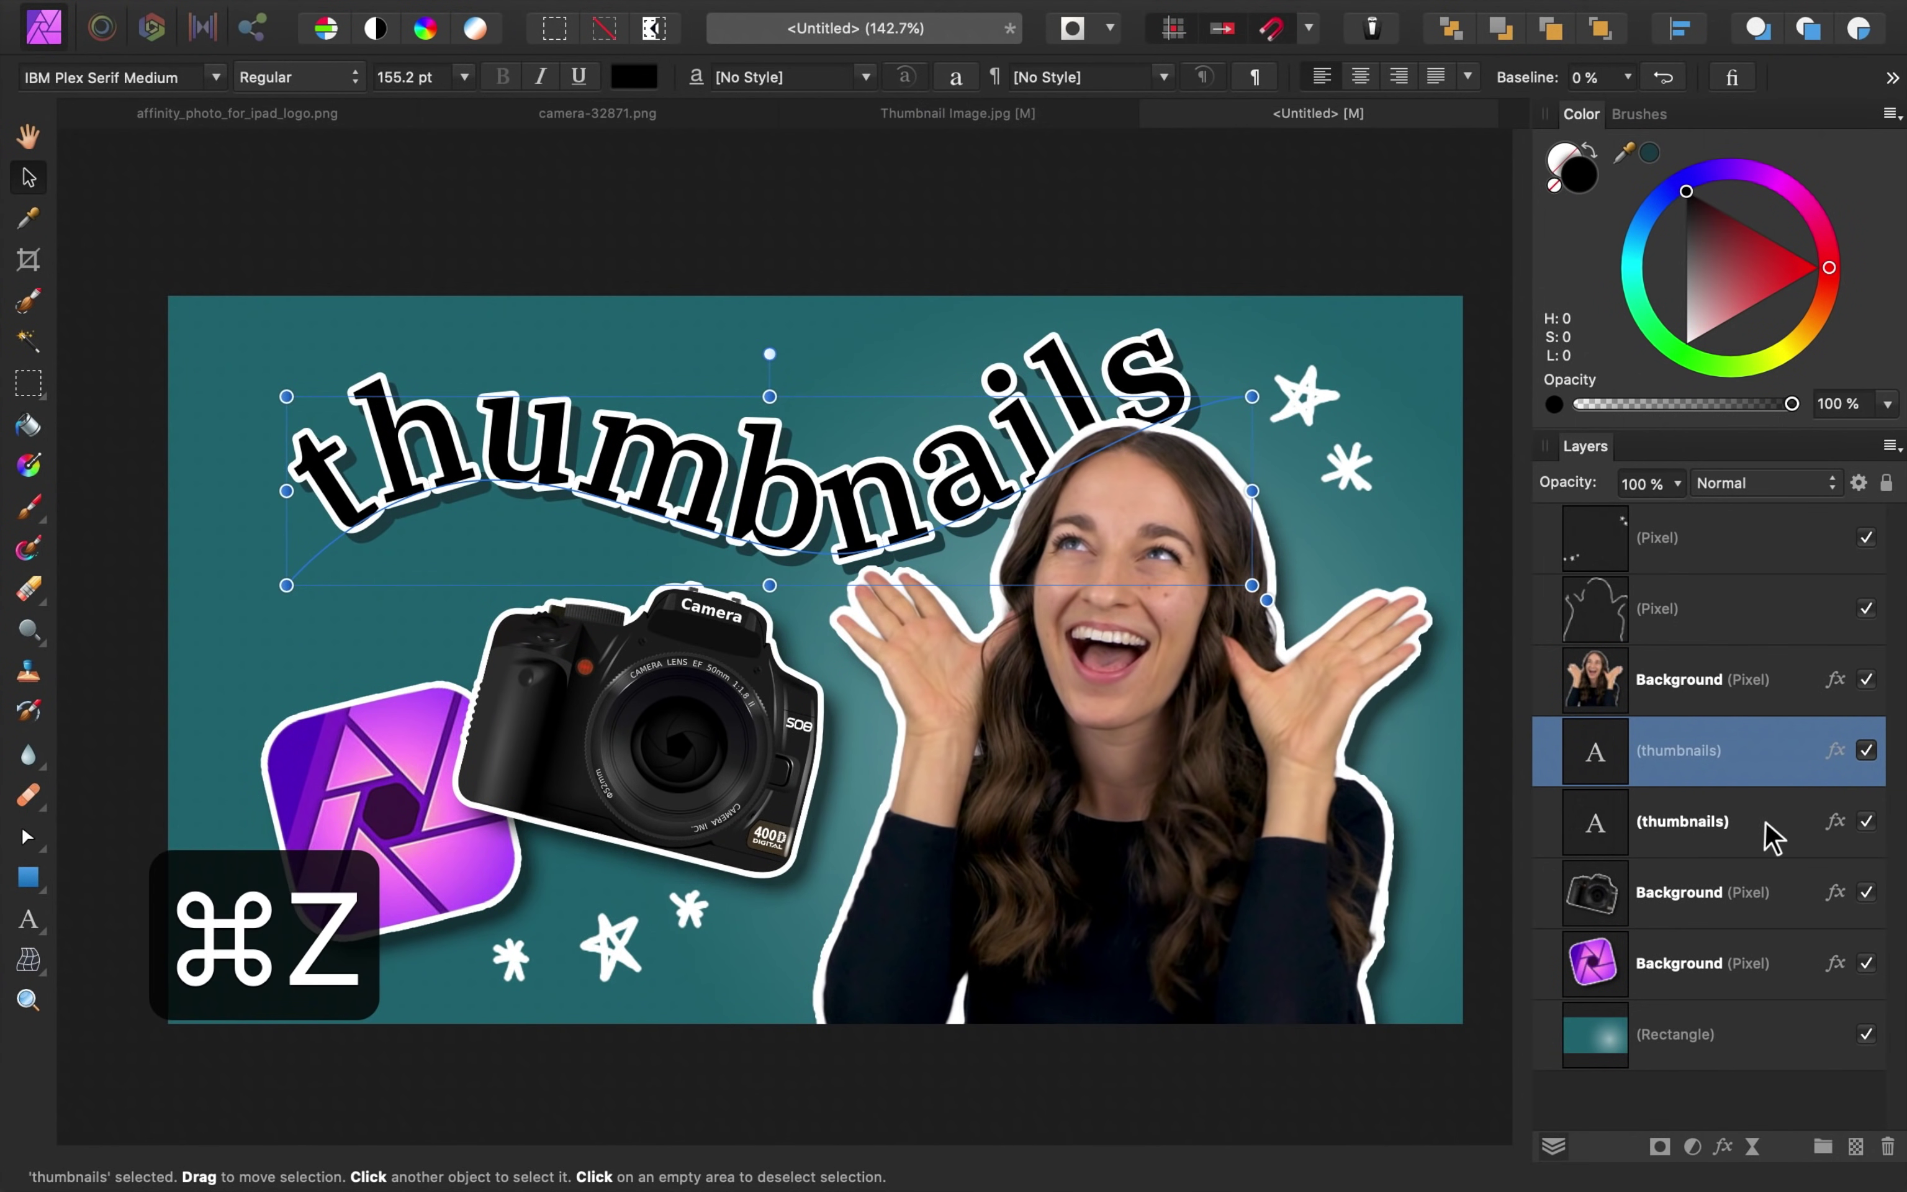
left_click(1703, 827, "shift")
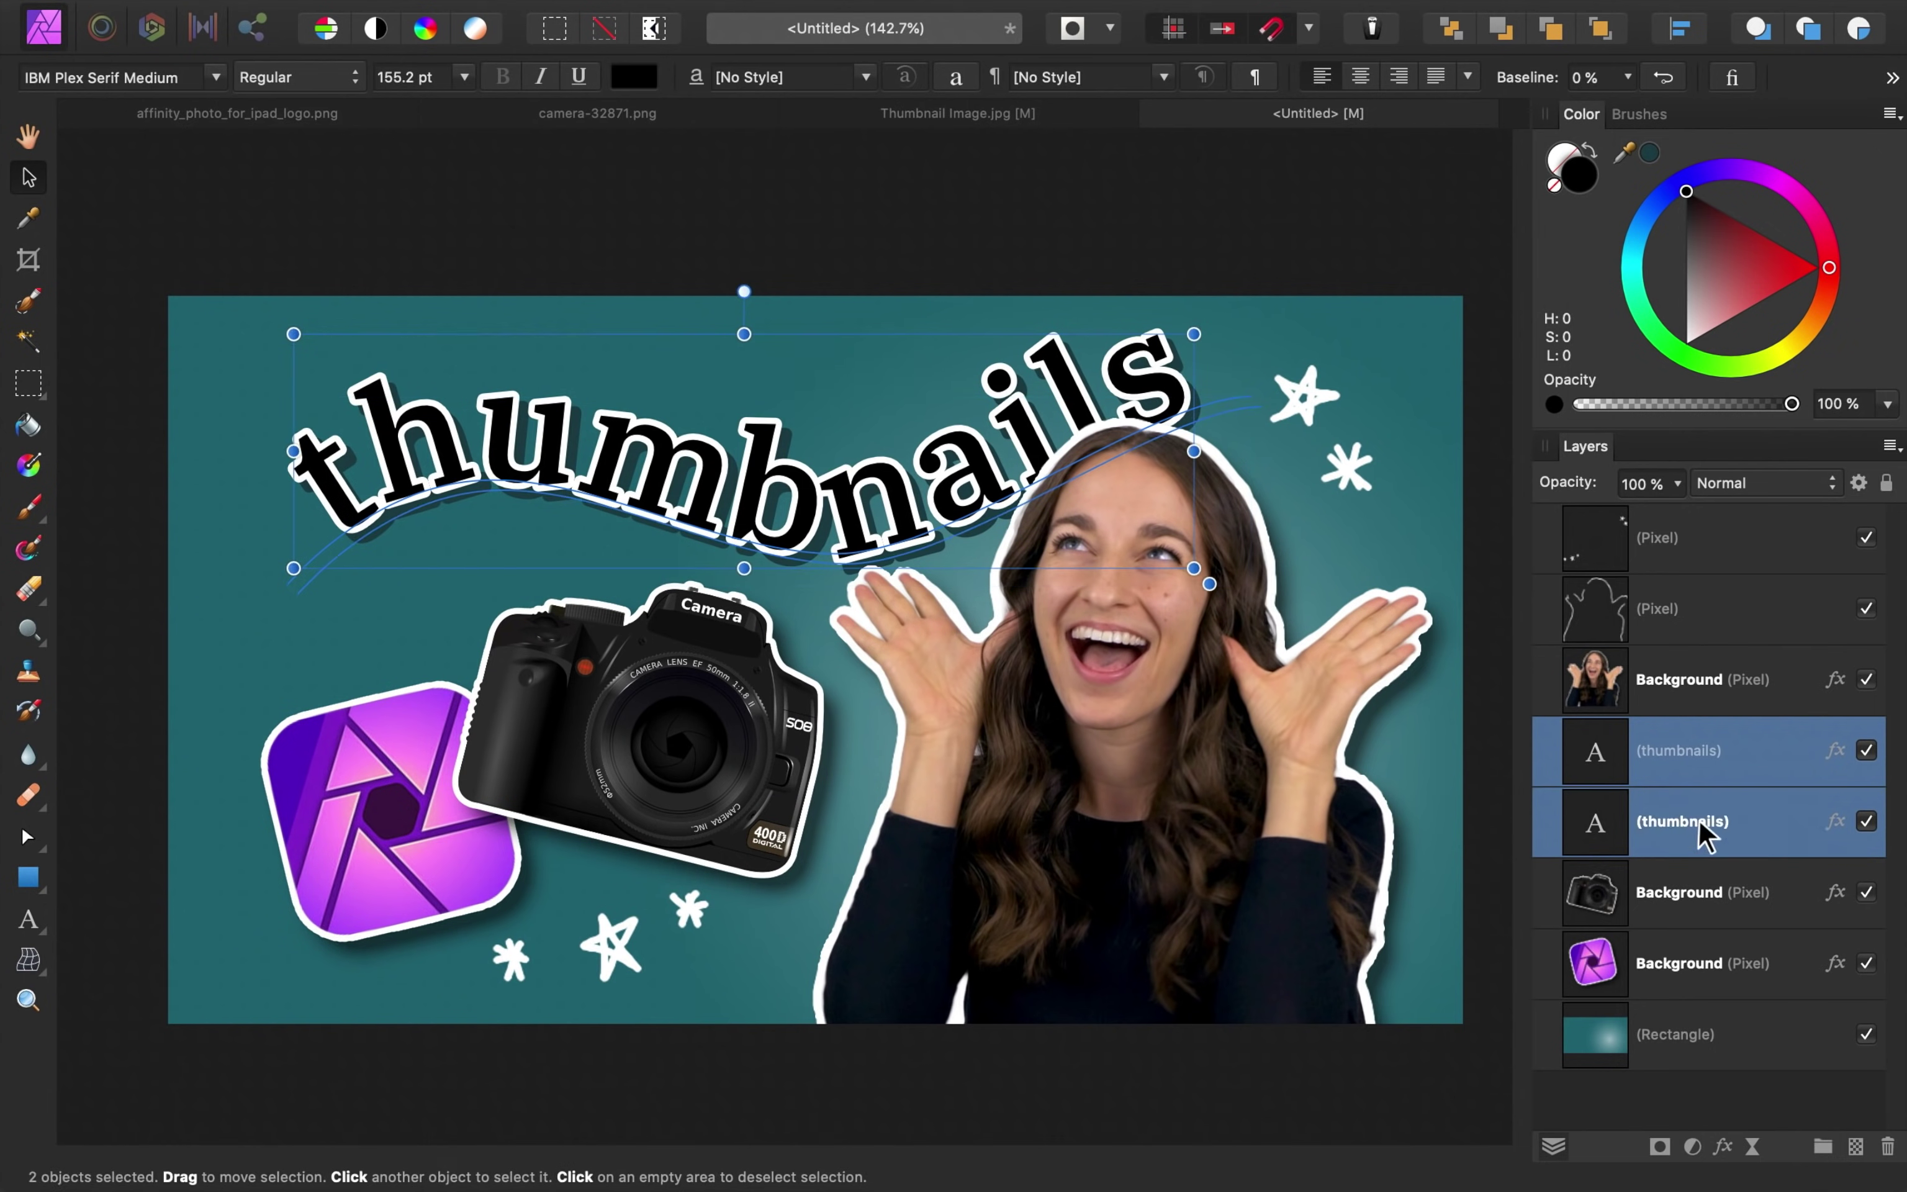
left_click_drag(976, 456, 974, 449)
- Move the logo up a little and the camera up and left, then deselect
left_click(575, 753)
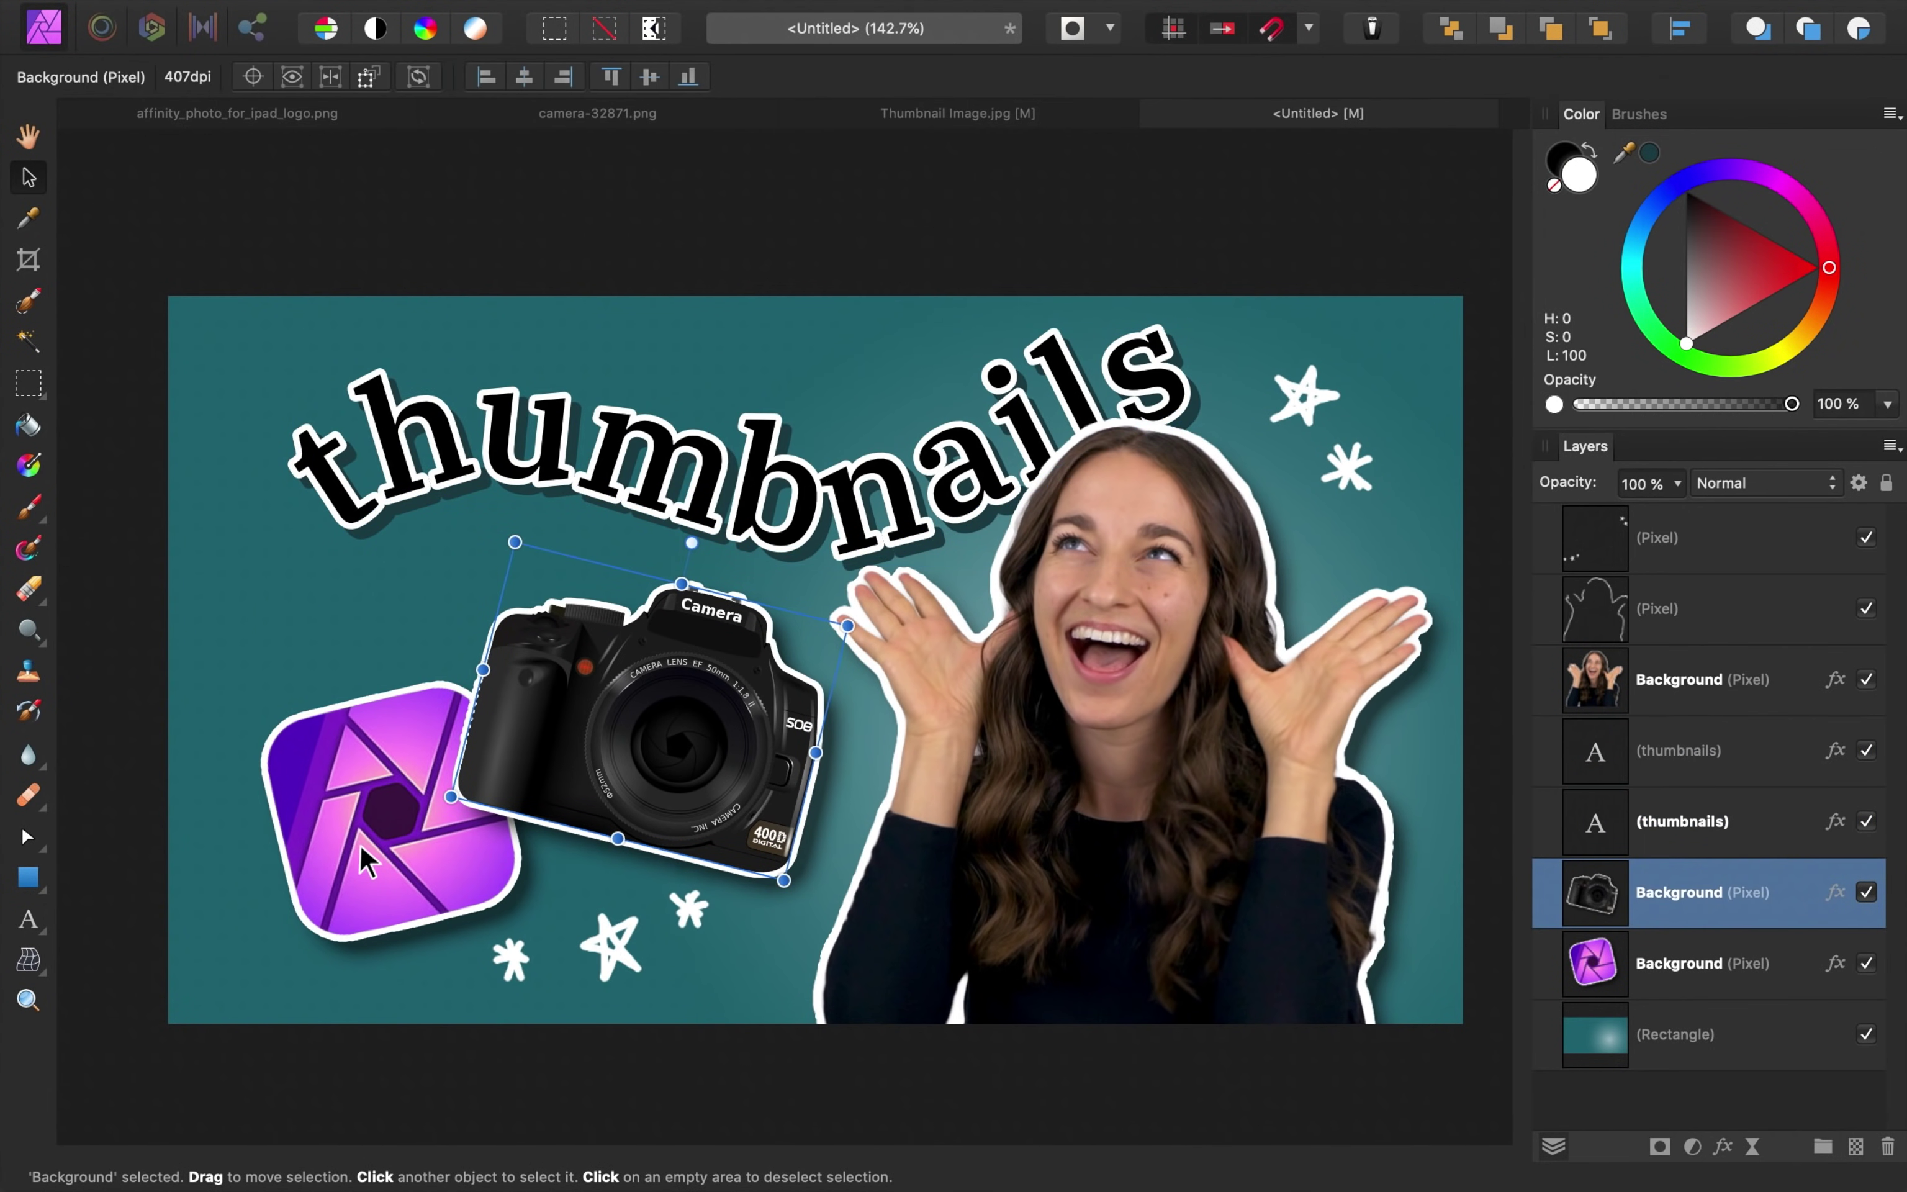
left_click(334, 853)
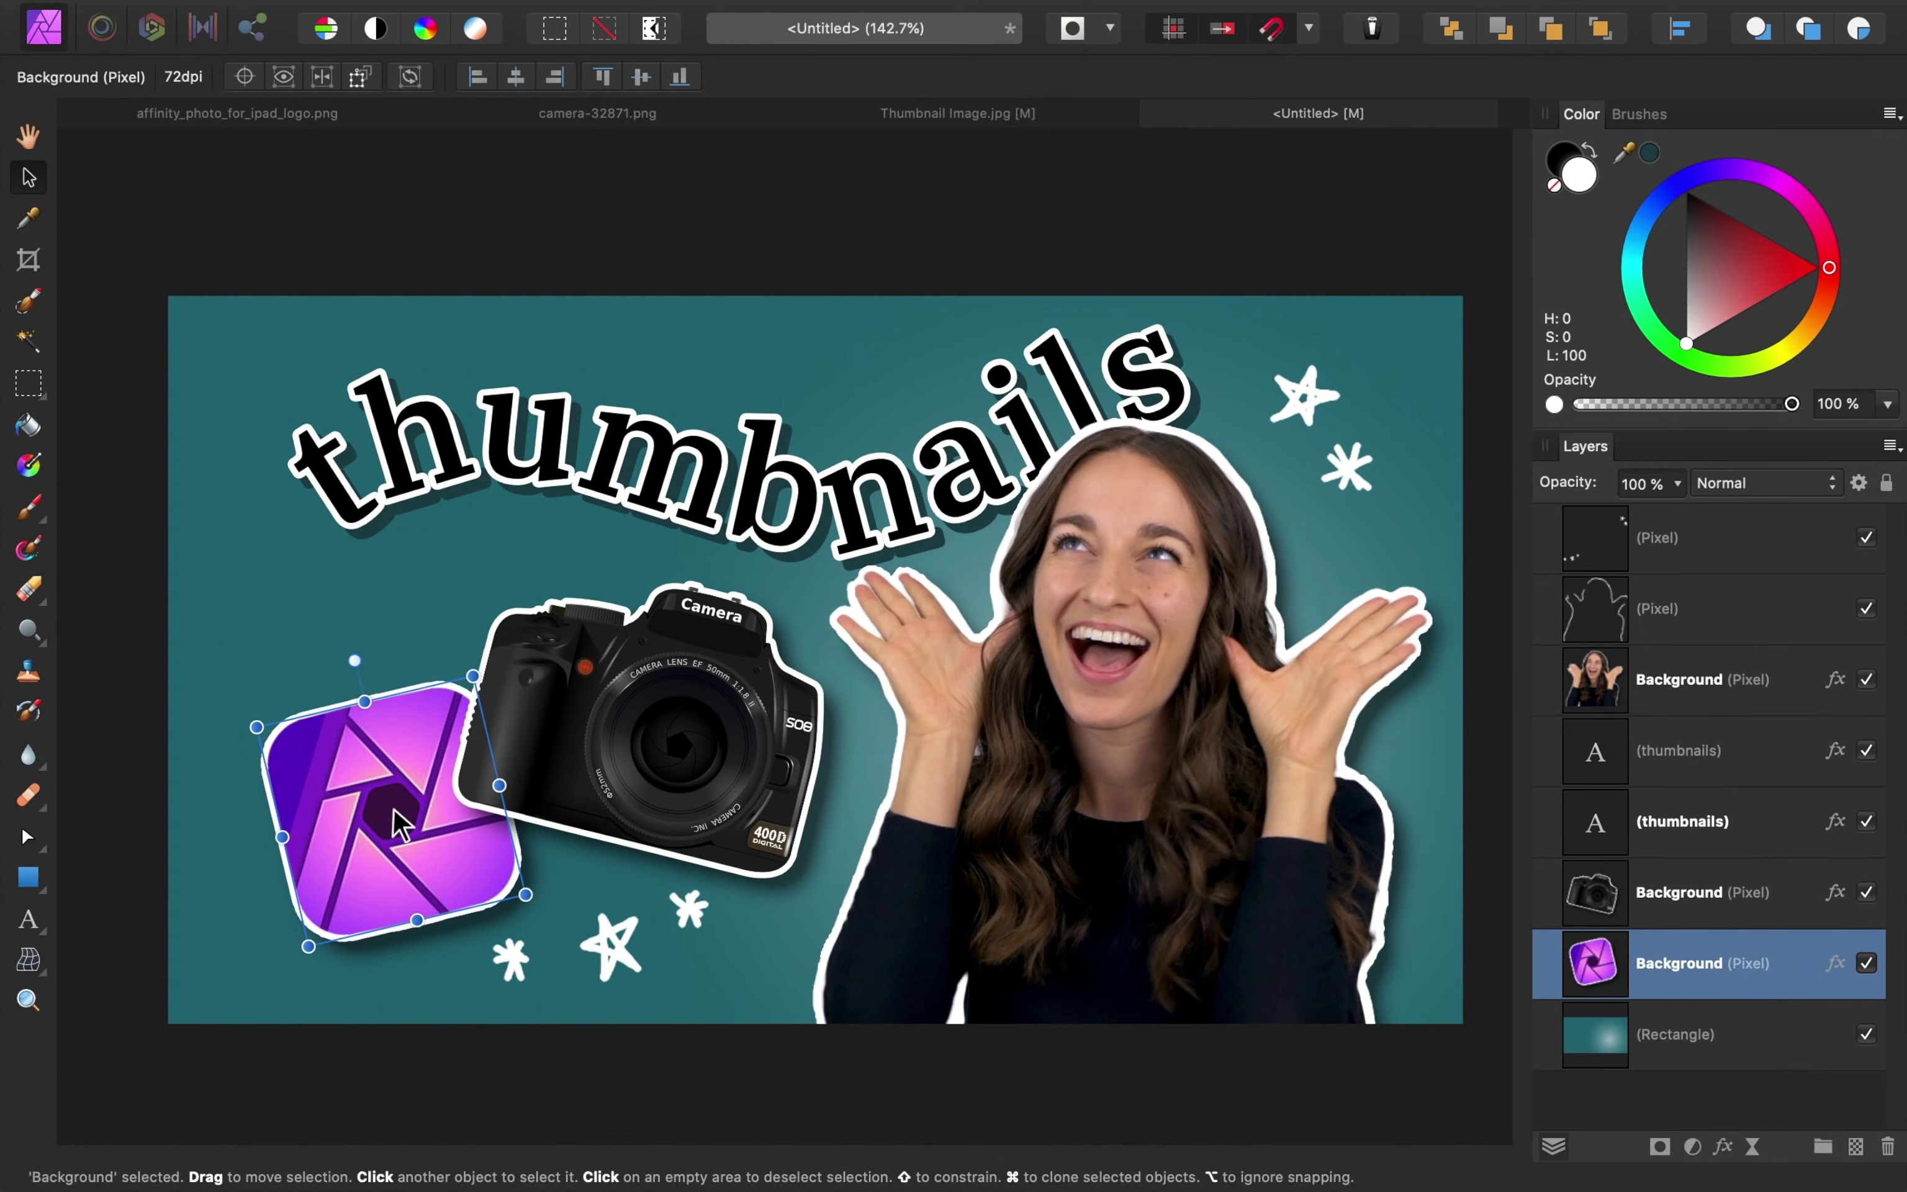
left_click_drag(390, 807, 386, 791)
left_click_drag(651, 742, 627, 724)
left_click(1312, 237)
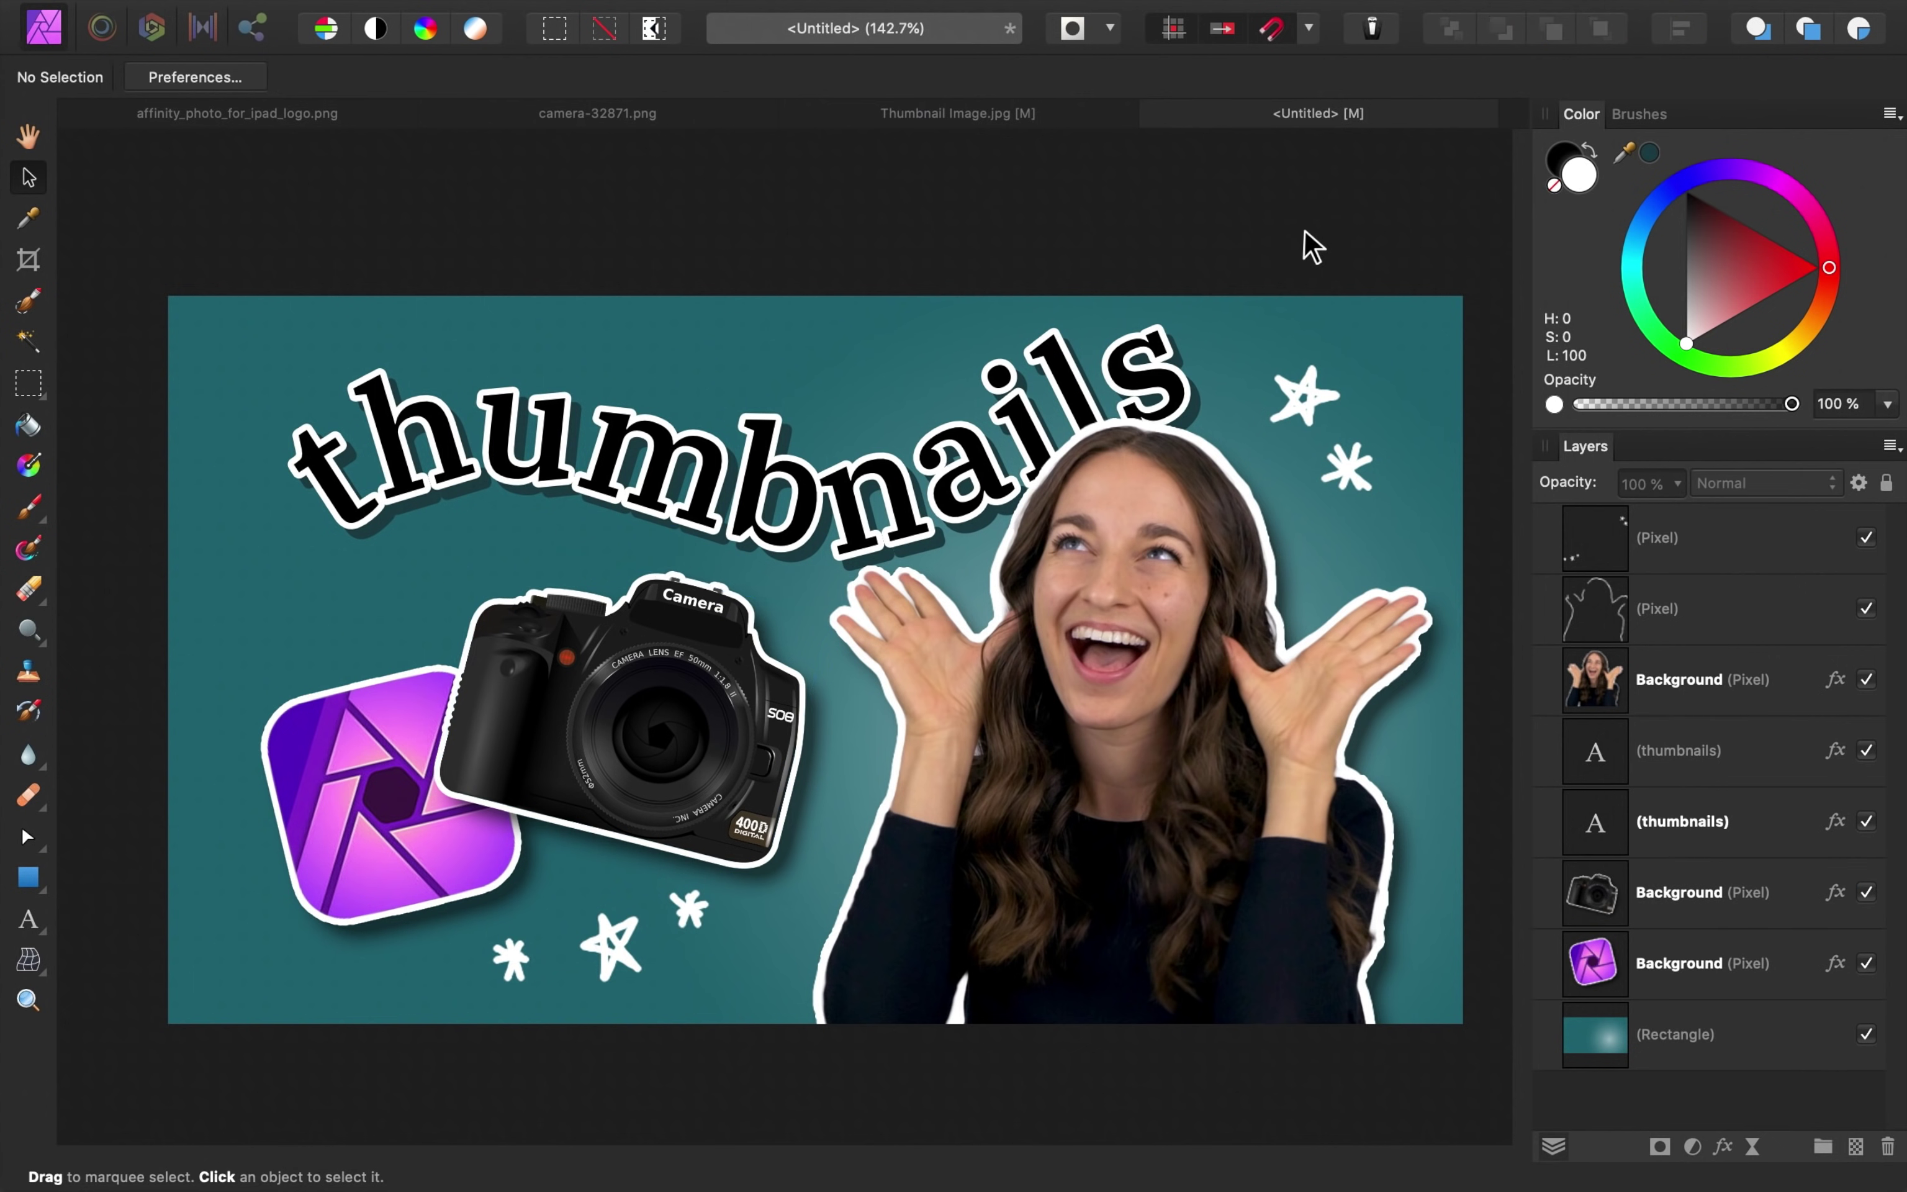
scroll(1103, 827, "right", 2)
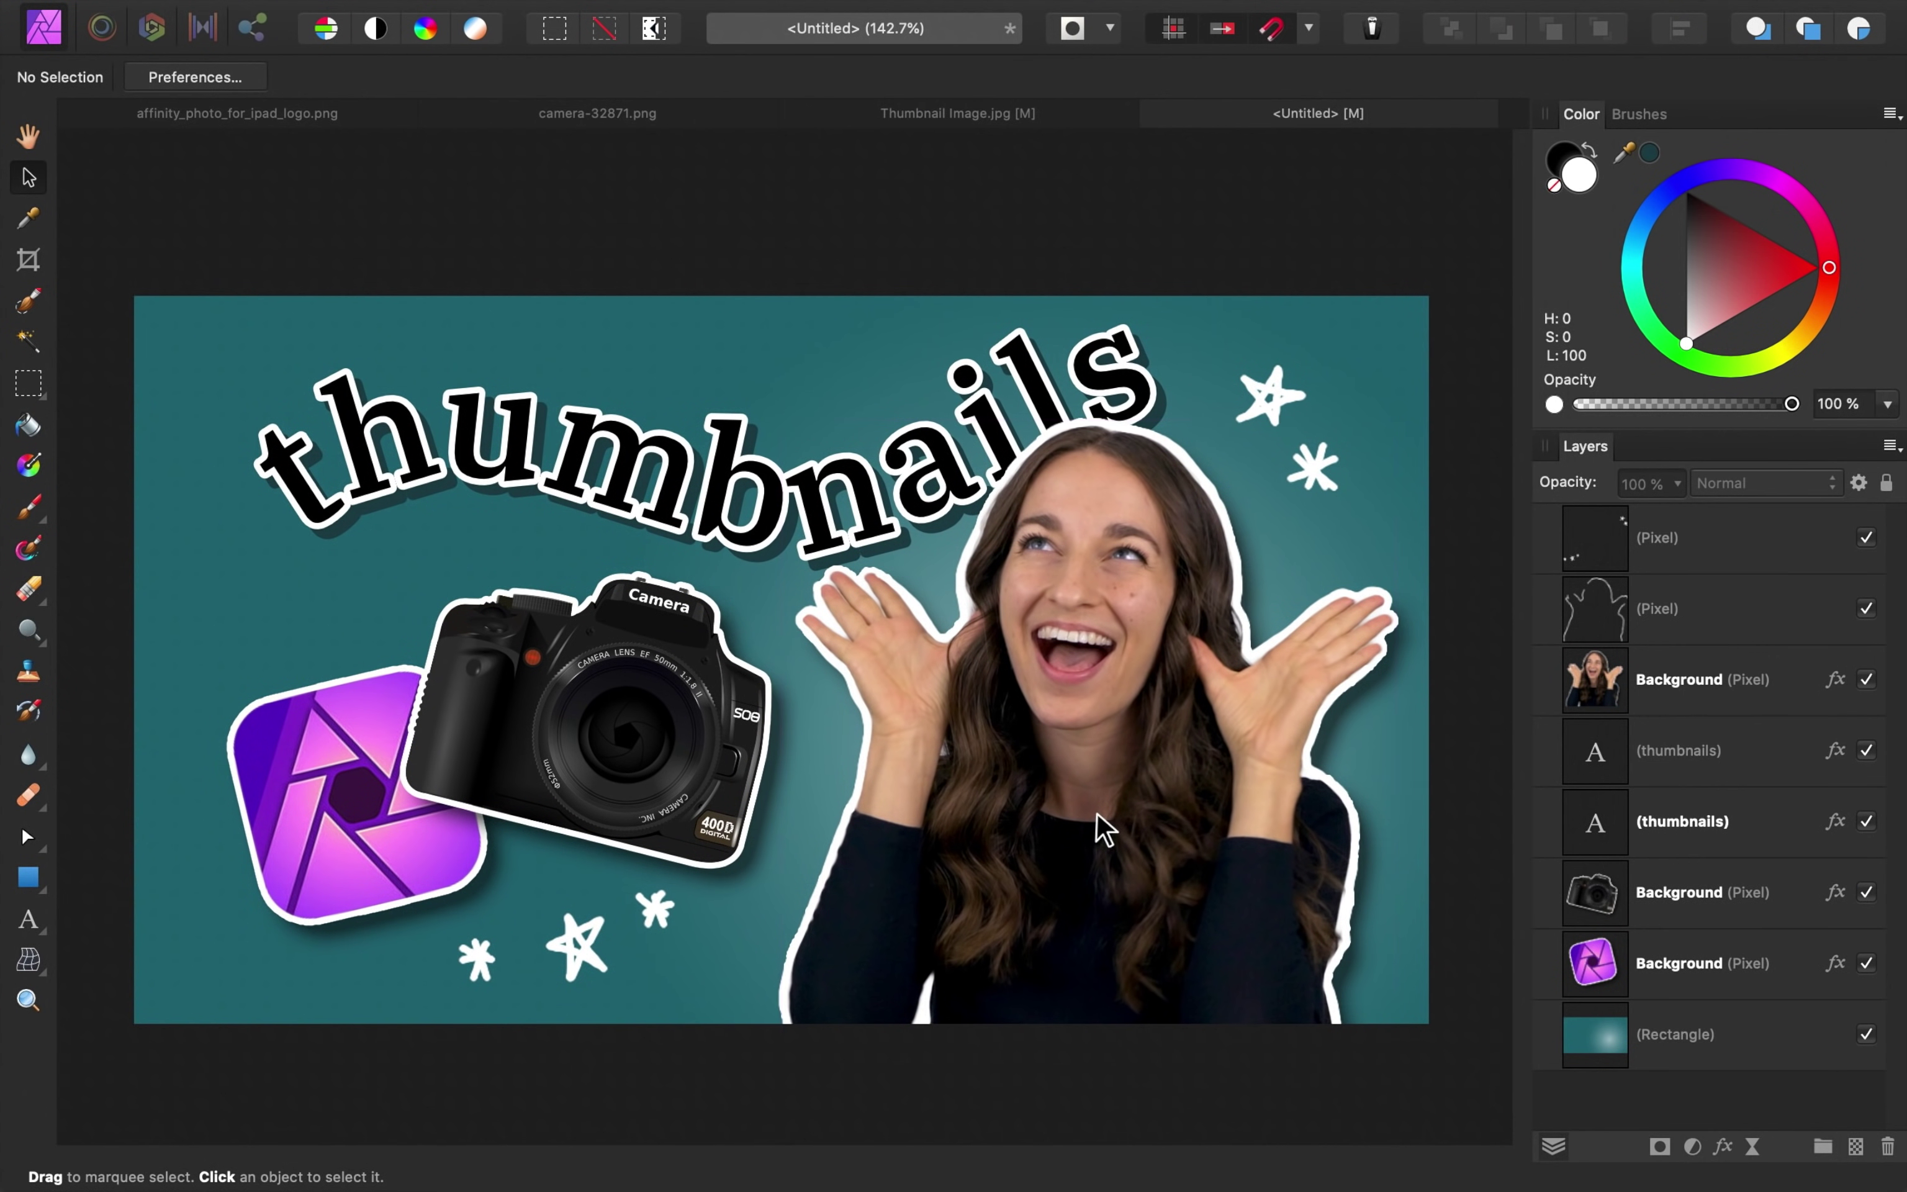